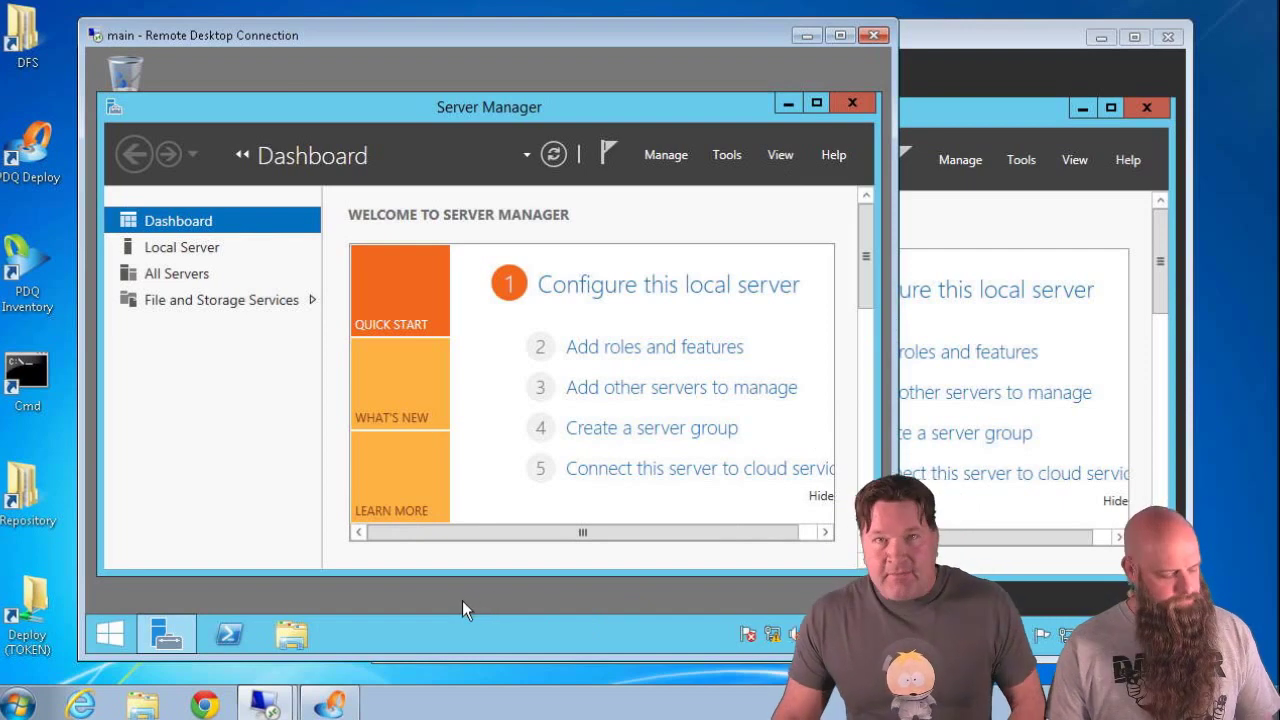
Create a folder named packages in the root of the C: drive on the main server.
click(300, 636)
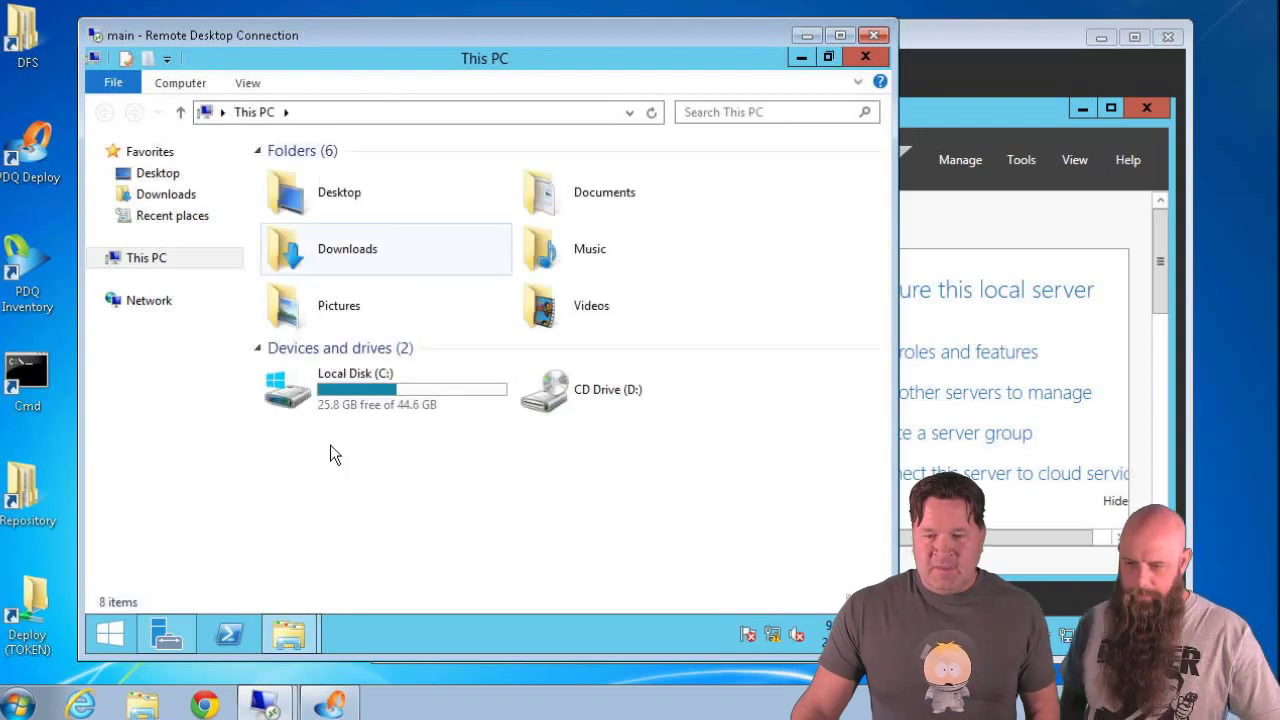
double_click(336, 378)
right_click(310, 355)
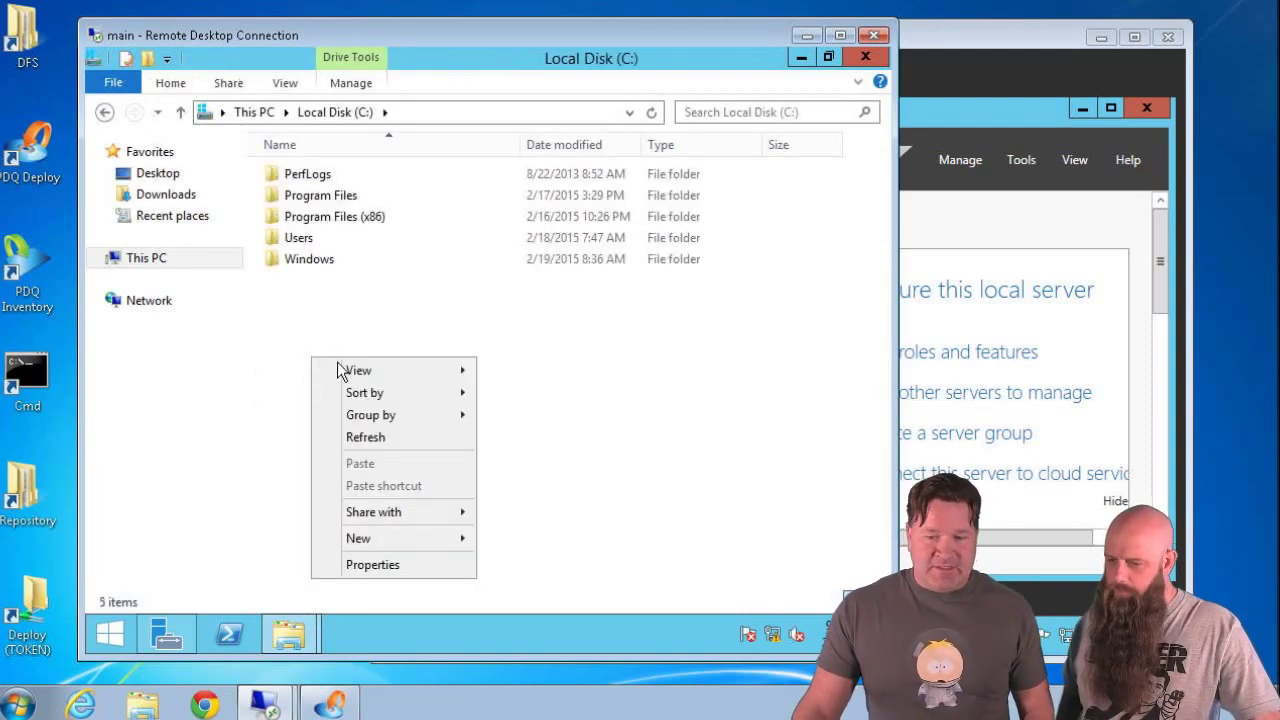
mouse_move(371, 540)
click(491, 535)
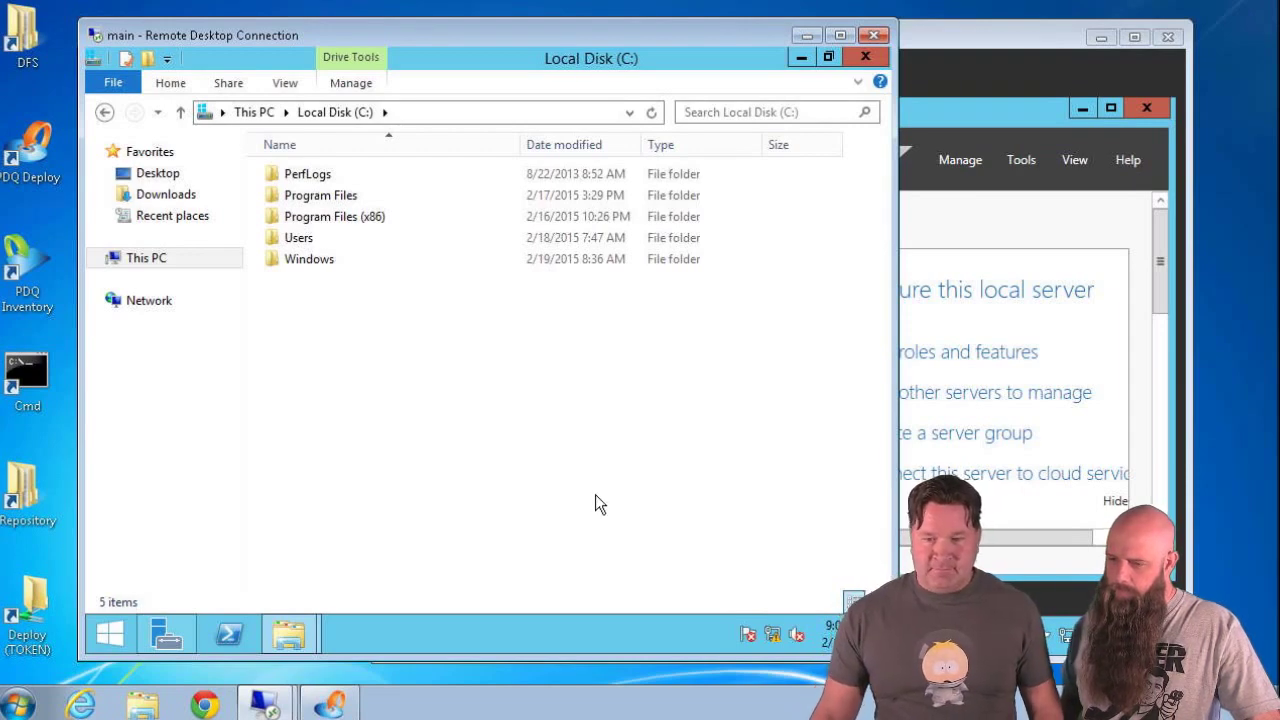
right_click(370, 378)
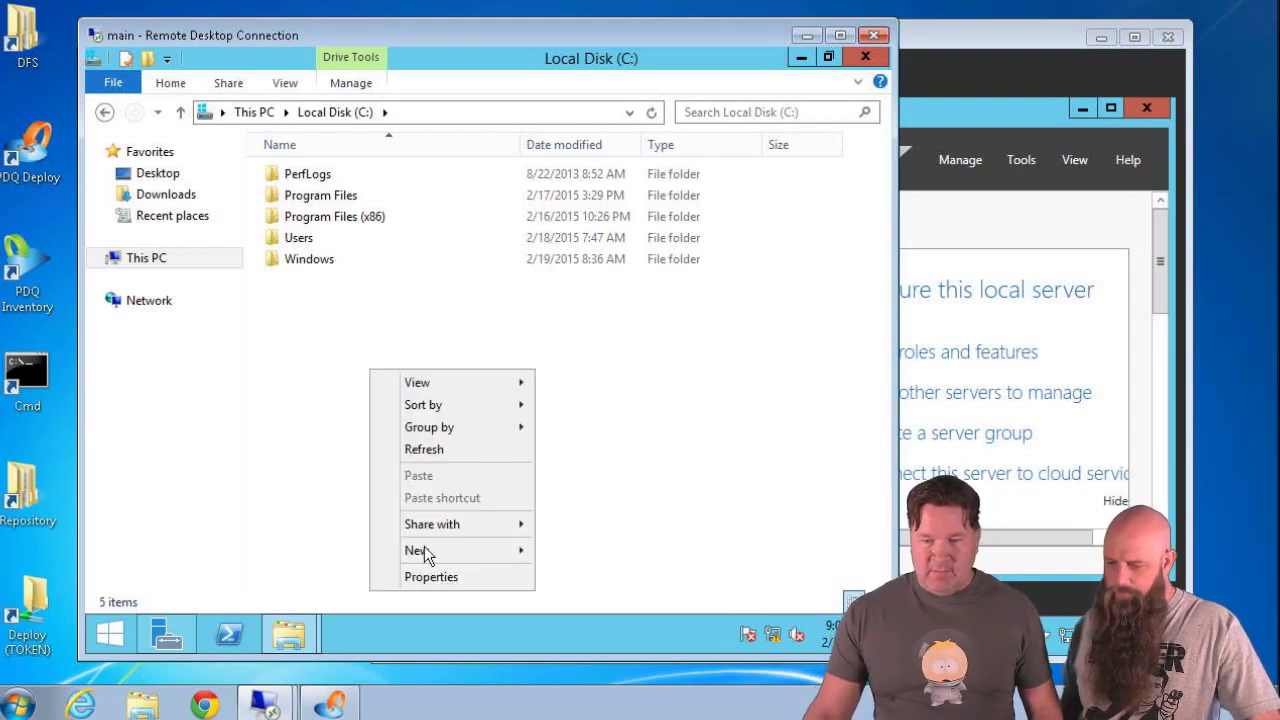
mouse_move(426, 548)
click(548, 551)
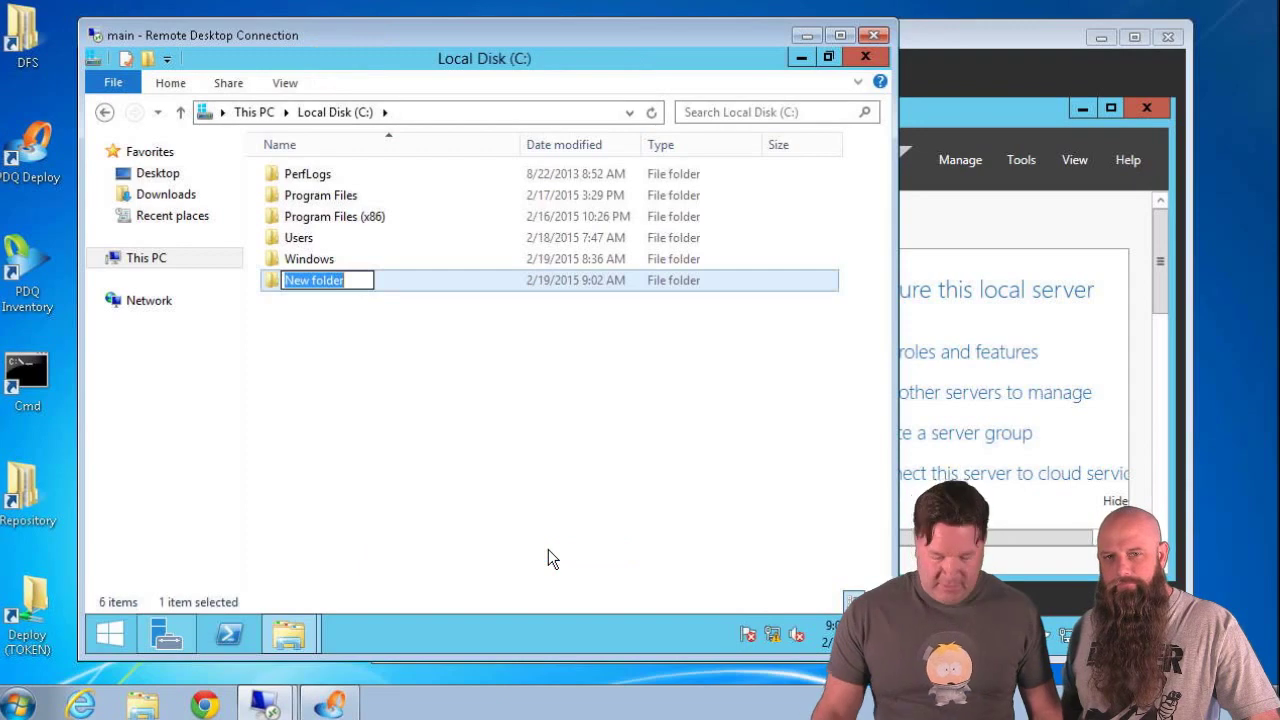
text(package)
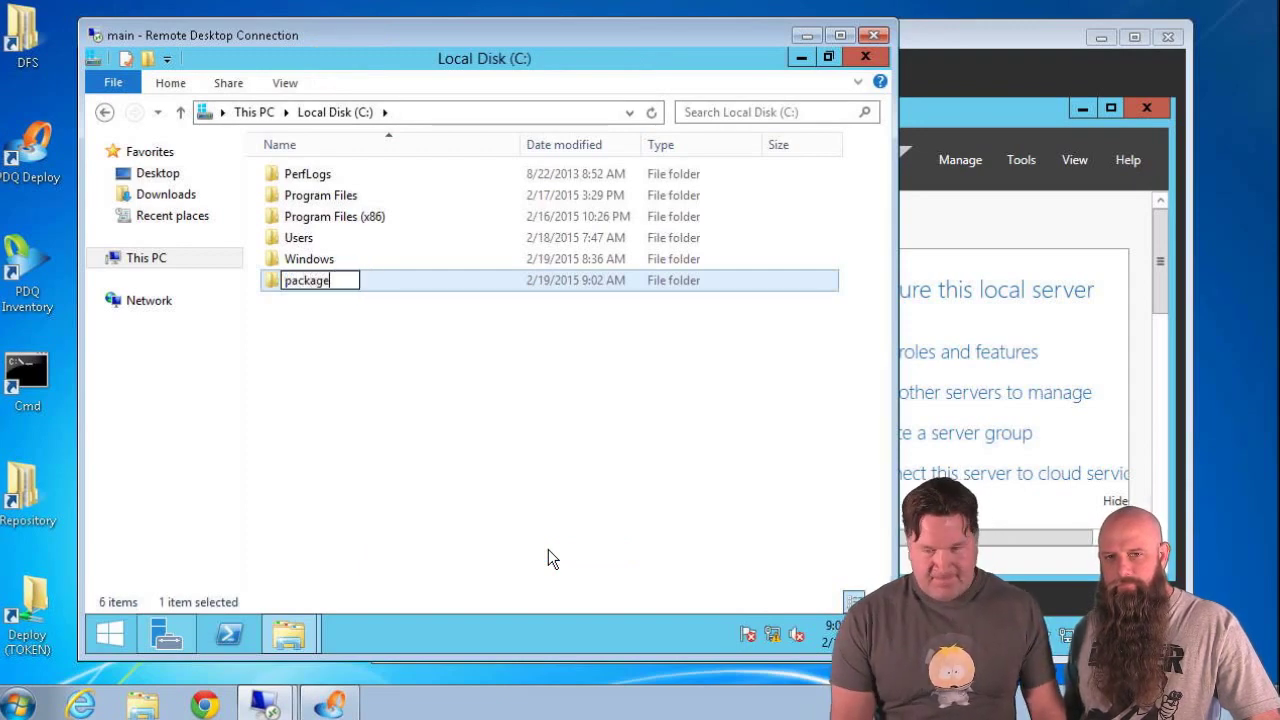
text(s)
key(Return)
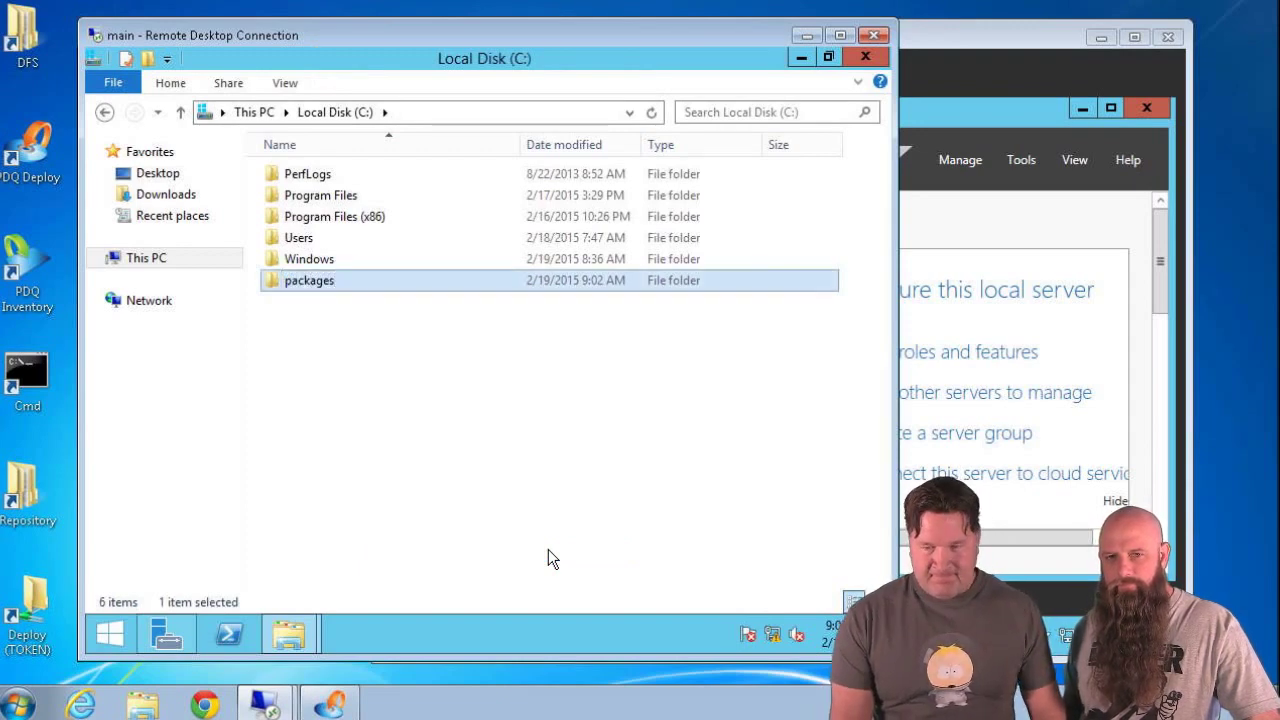
Share the packages folder on main through Advanced Sharing and allow Everyone the Change share permission.
right_click(295, 281)
click(344, 581)
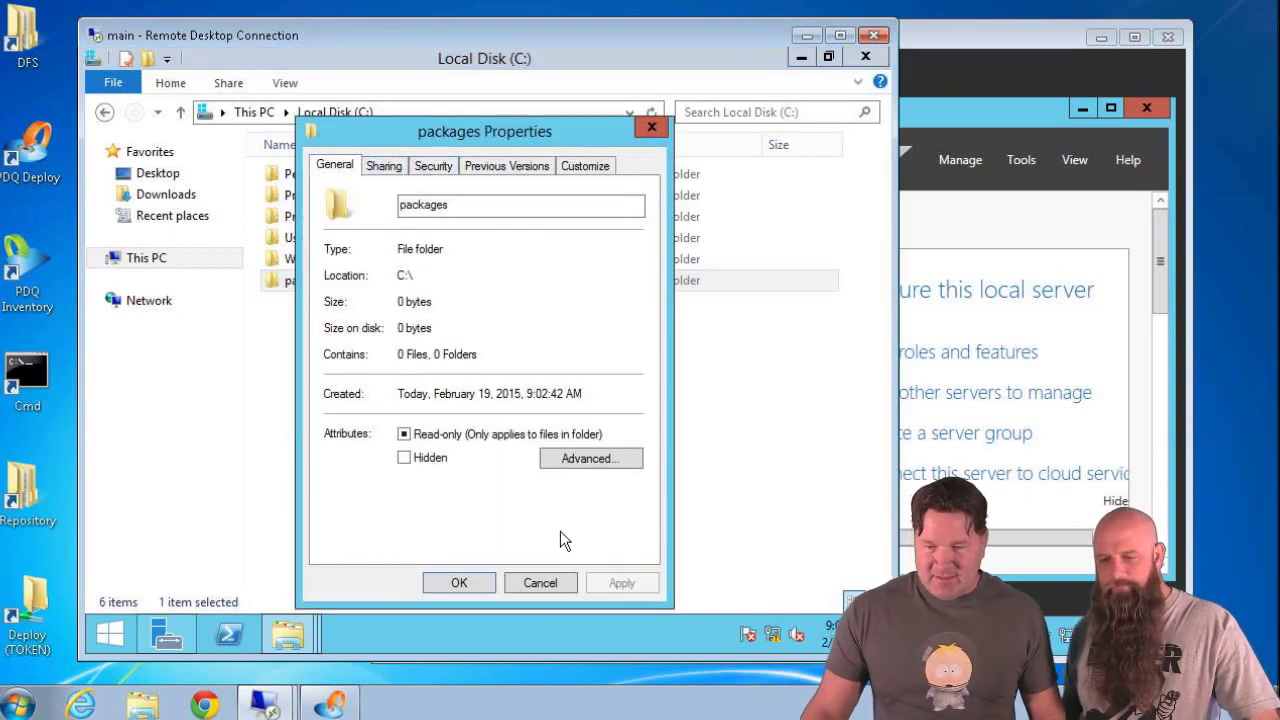
click(386, 170)
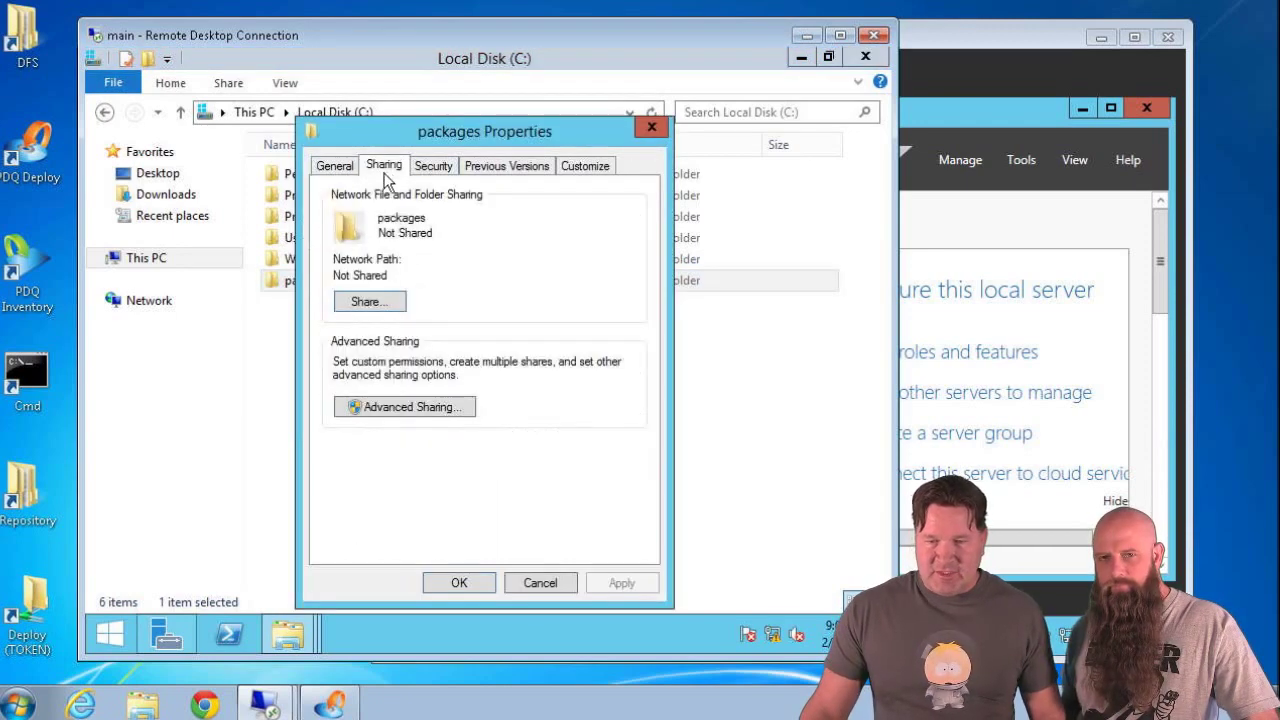
click(361, 410)
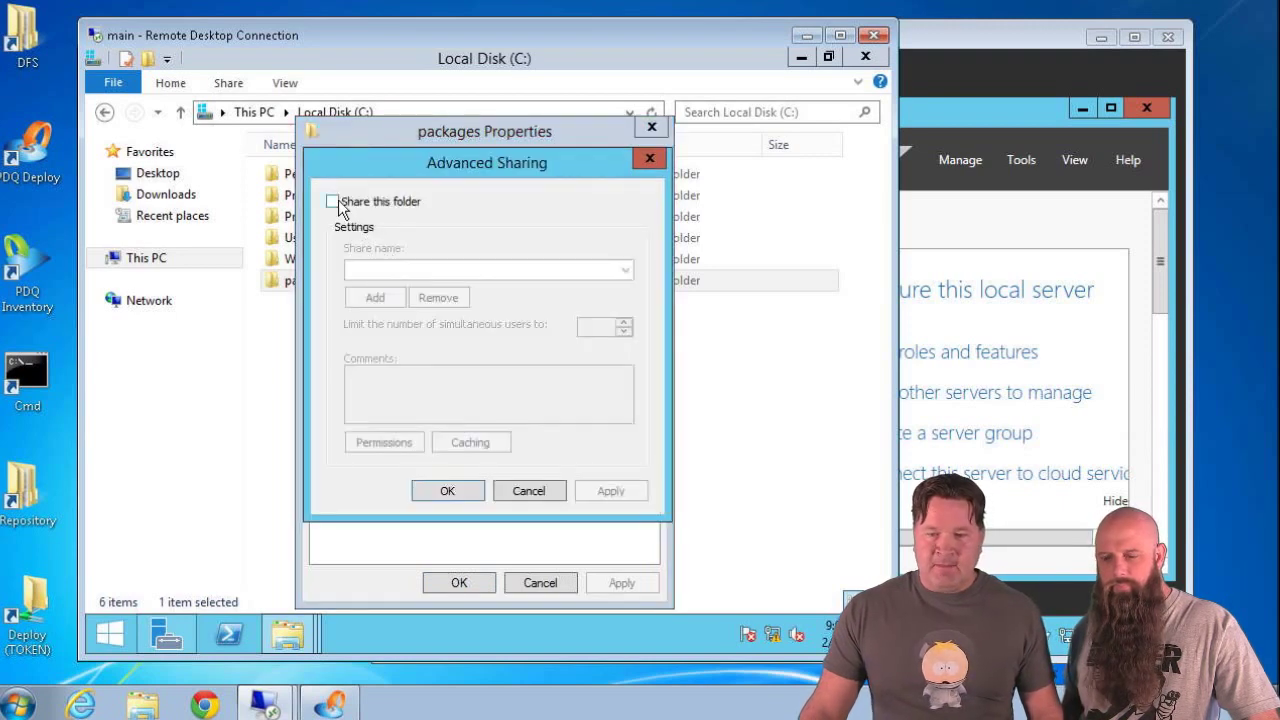
click(333, 202)
click(367, 445)
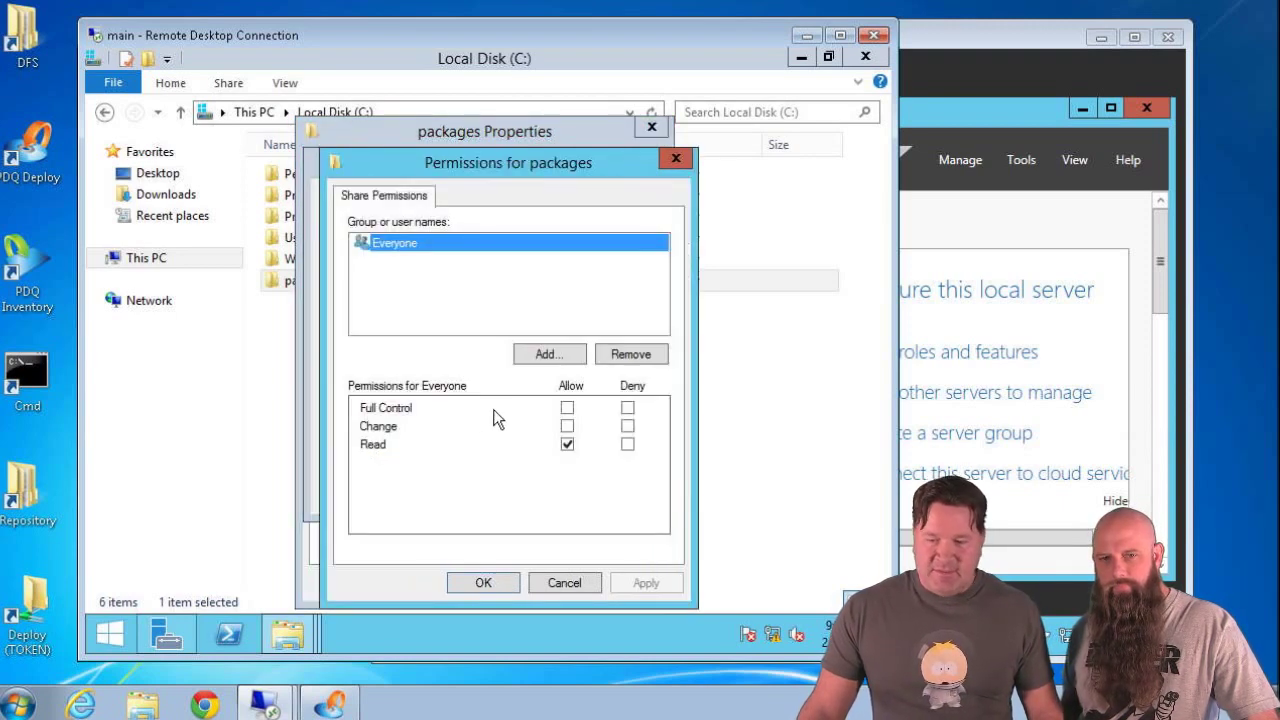
click(567, 426)
Add the domain admins group to the share permissions with Full Control allowed, and apply the sharing settings on main.
click(549, 354)
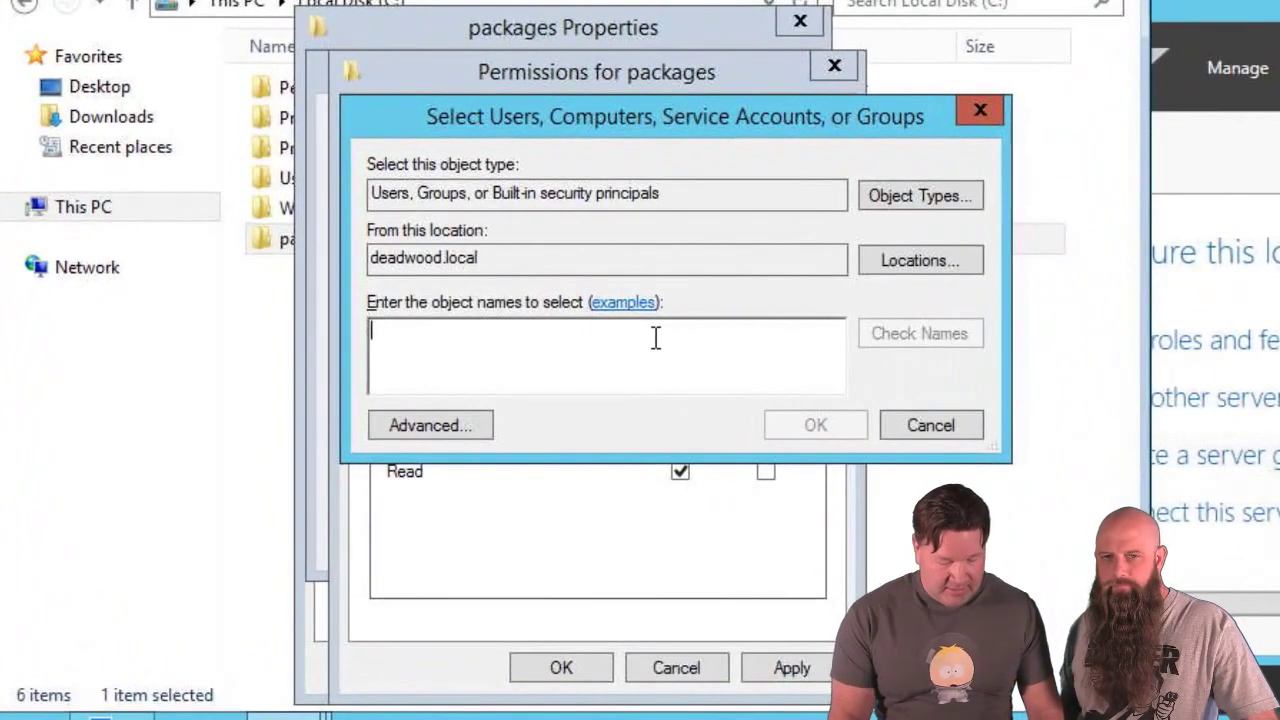
text(dom)
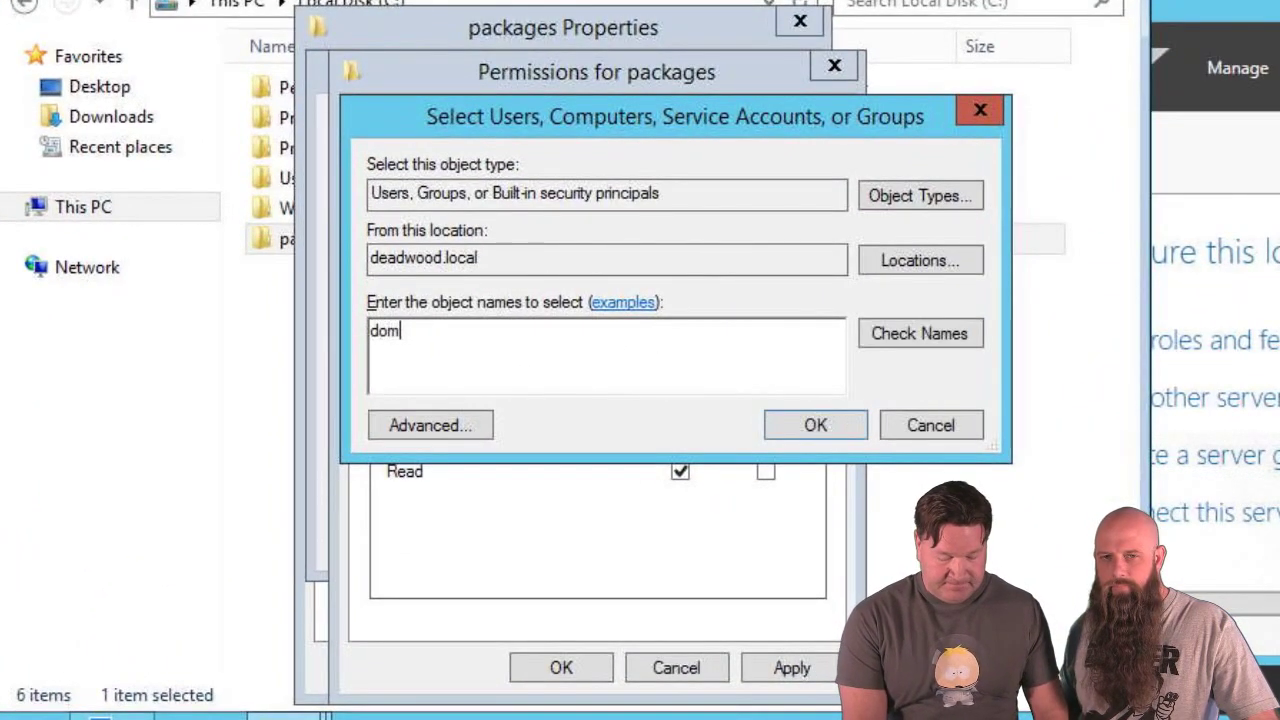
text(ain admins)
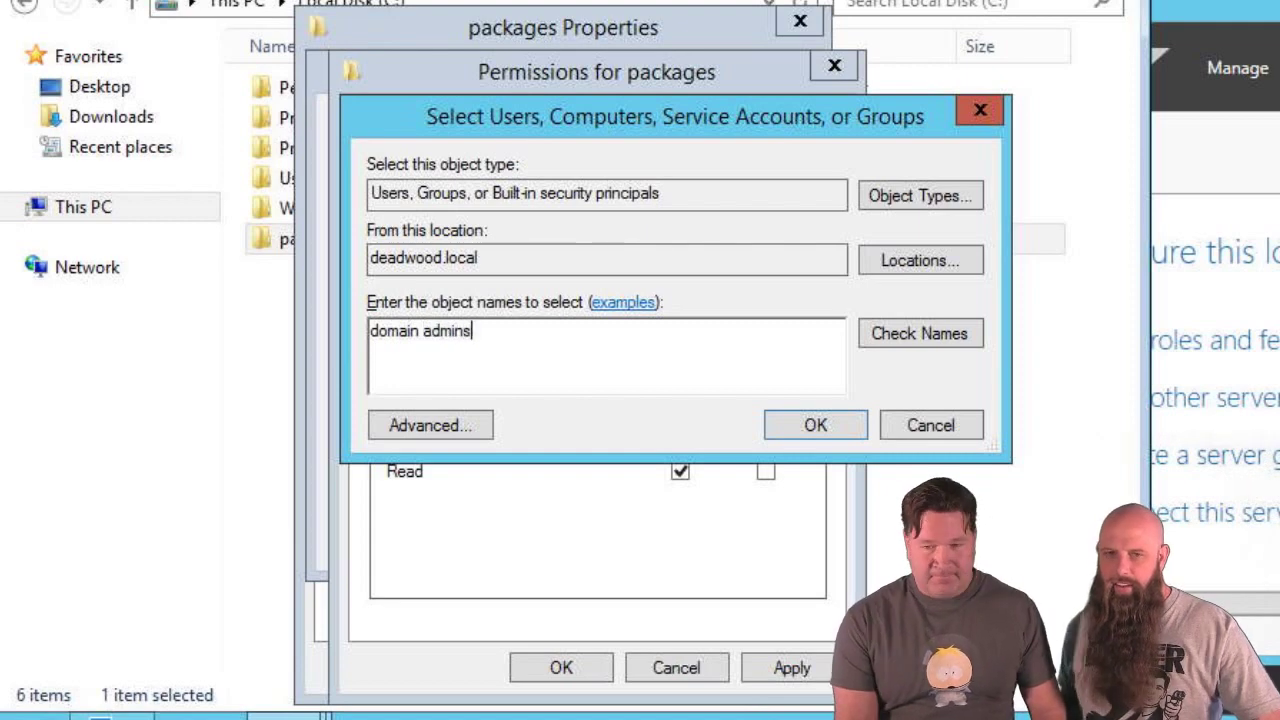
key(Return)
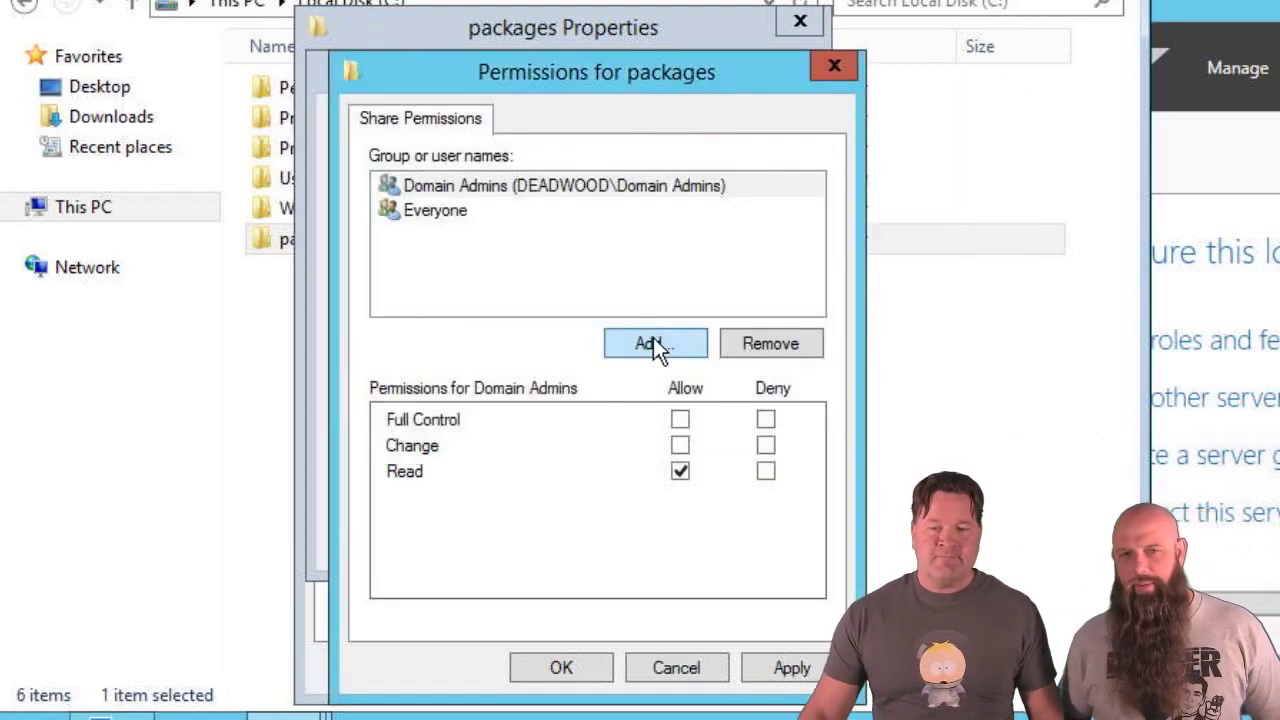
click(680, 420)
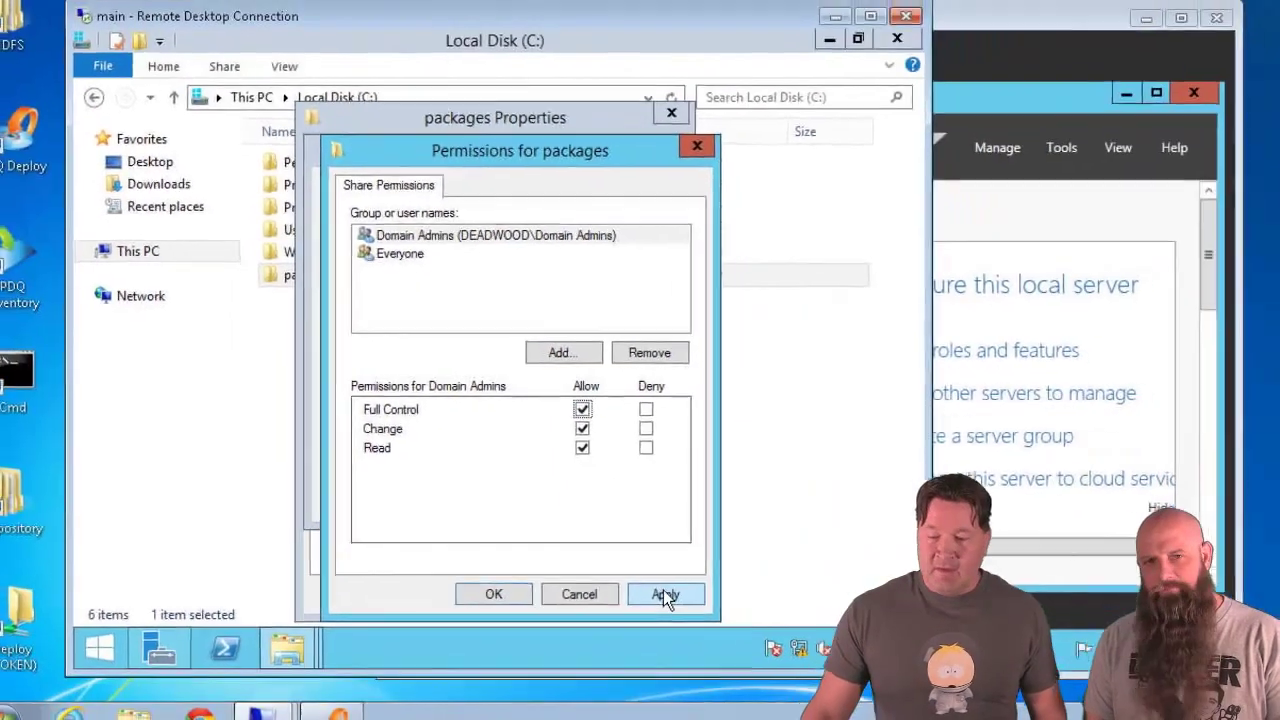
click(788, 668)
click(483, 583)
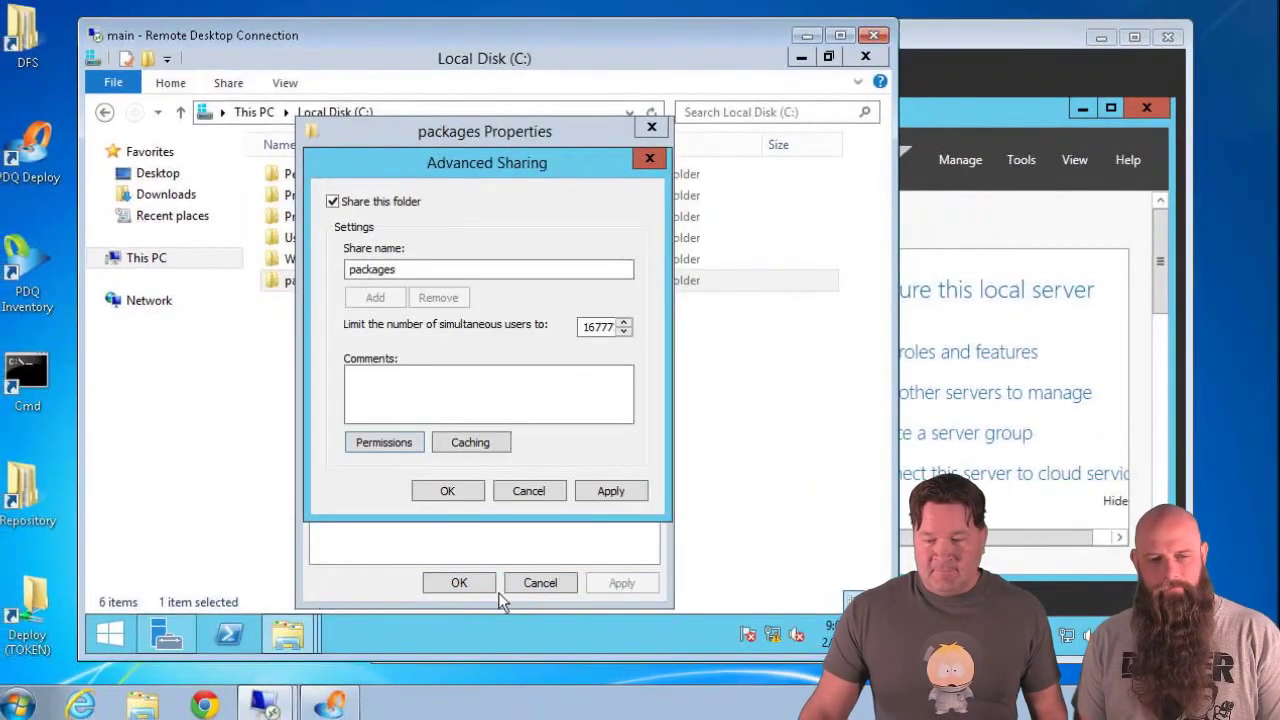
click(463, 488)
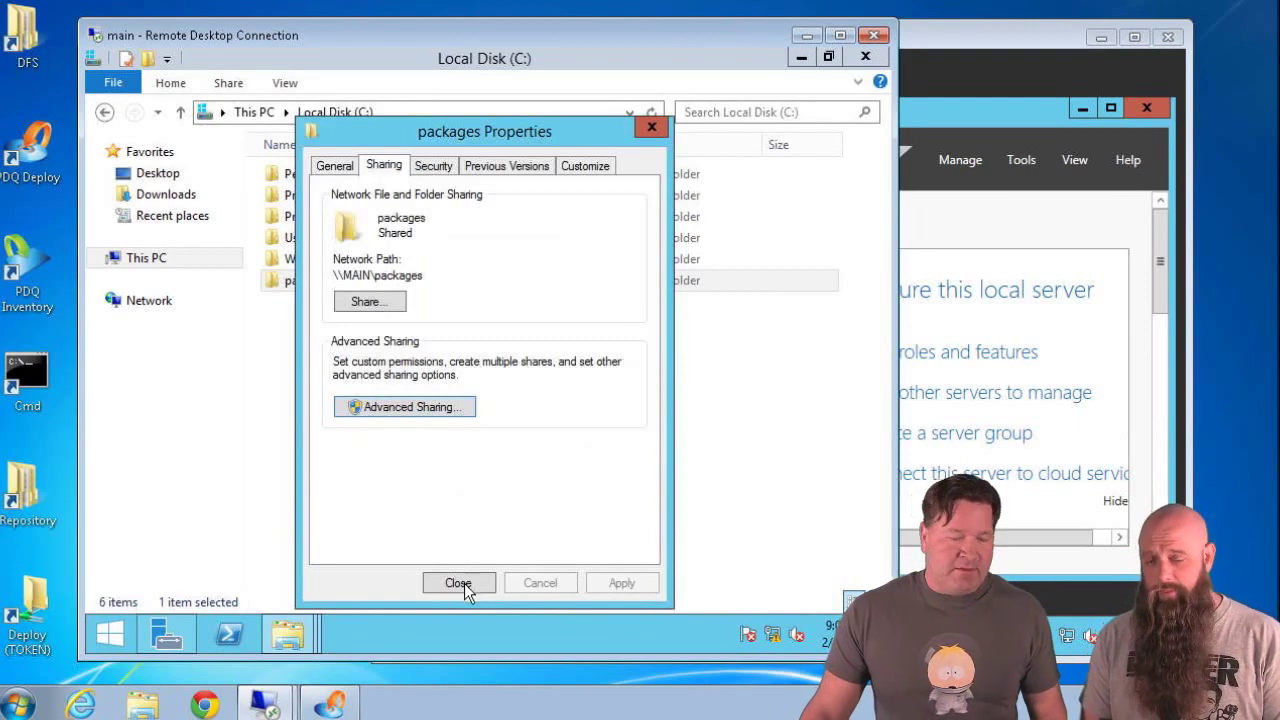
click(464, 583)
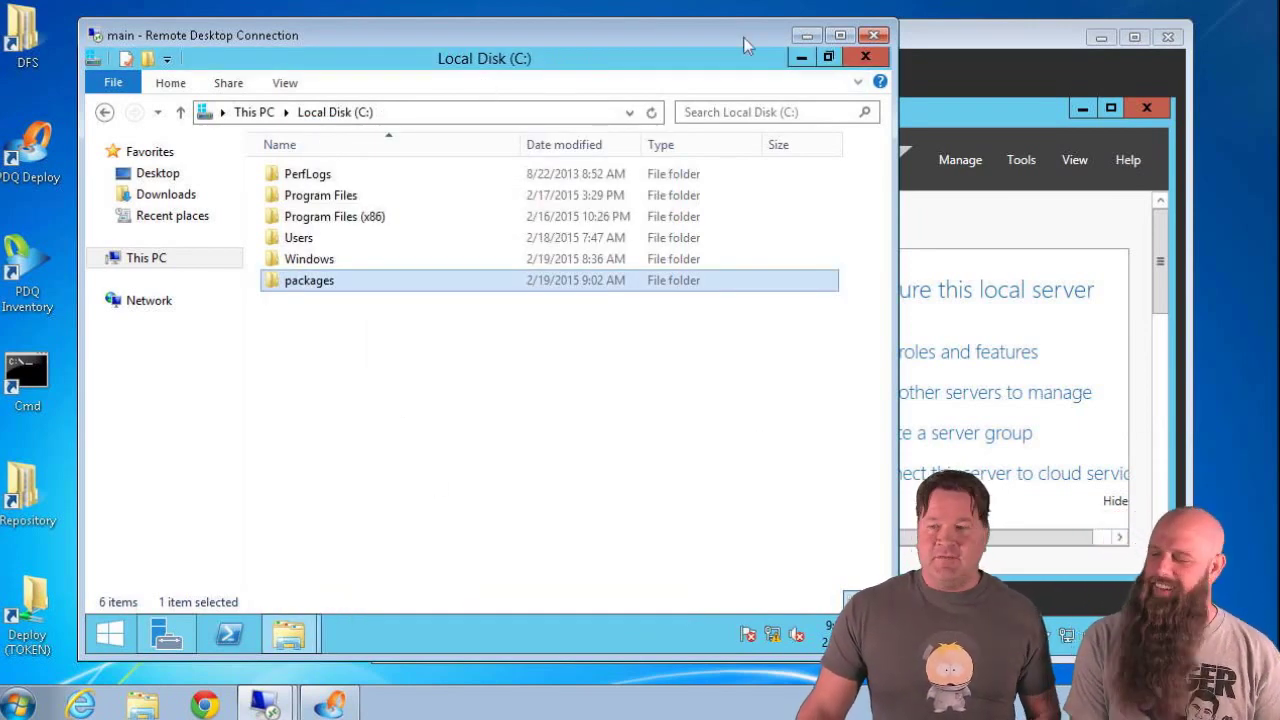
Switch to the site1 remote session and create a folder named packages in the root of its C: drive.
click(922, 30)
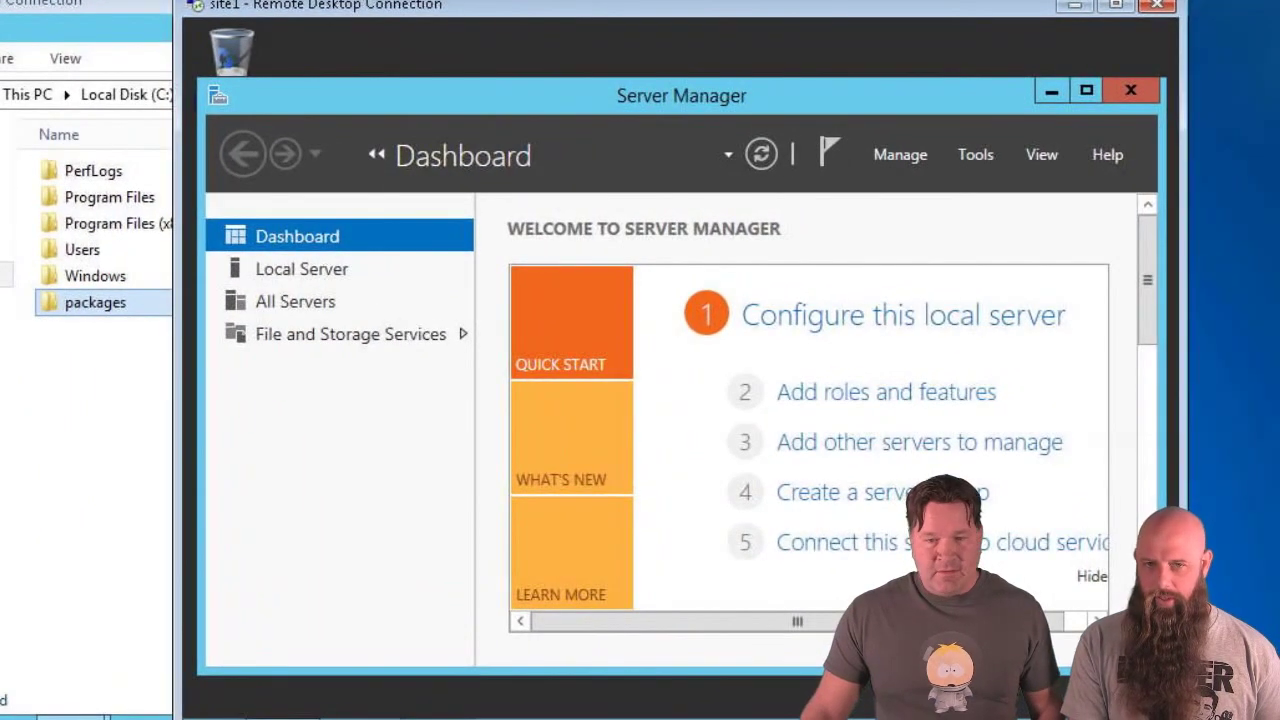
click(438, 719)
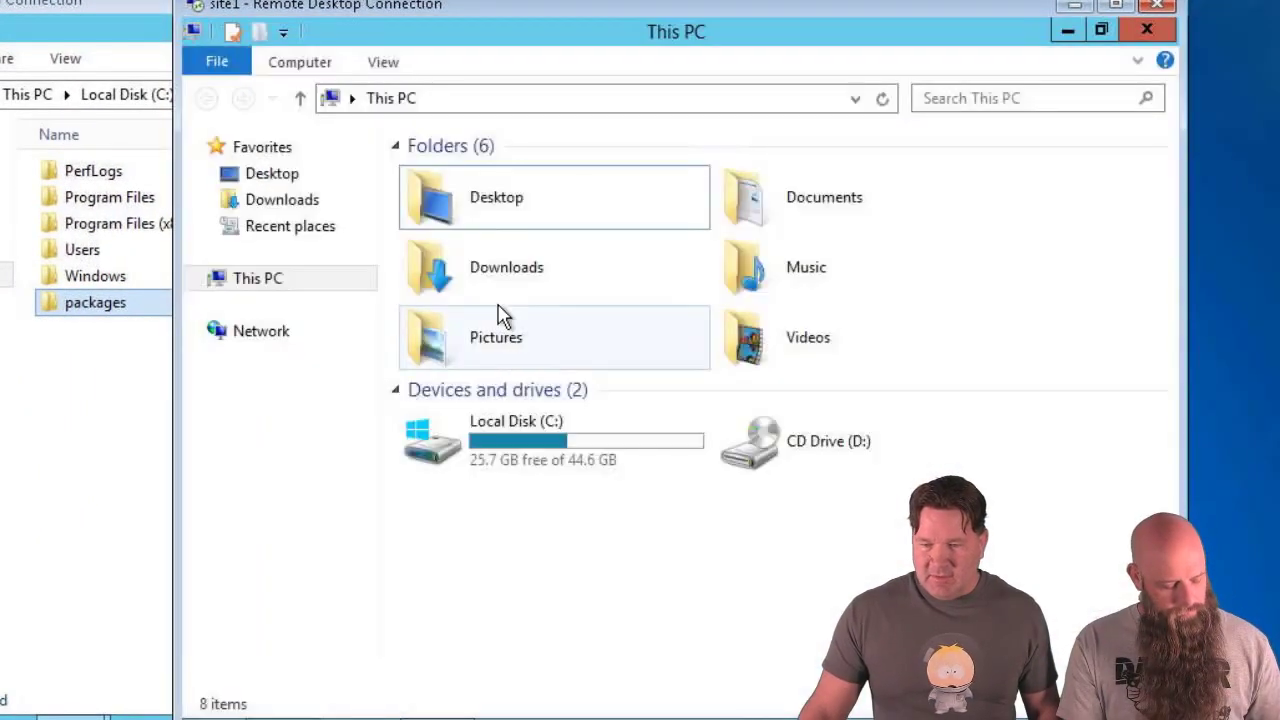
double_click(522, 455)
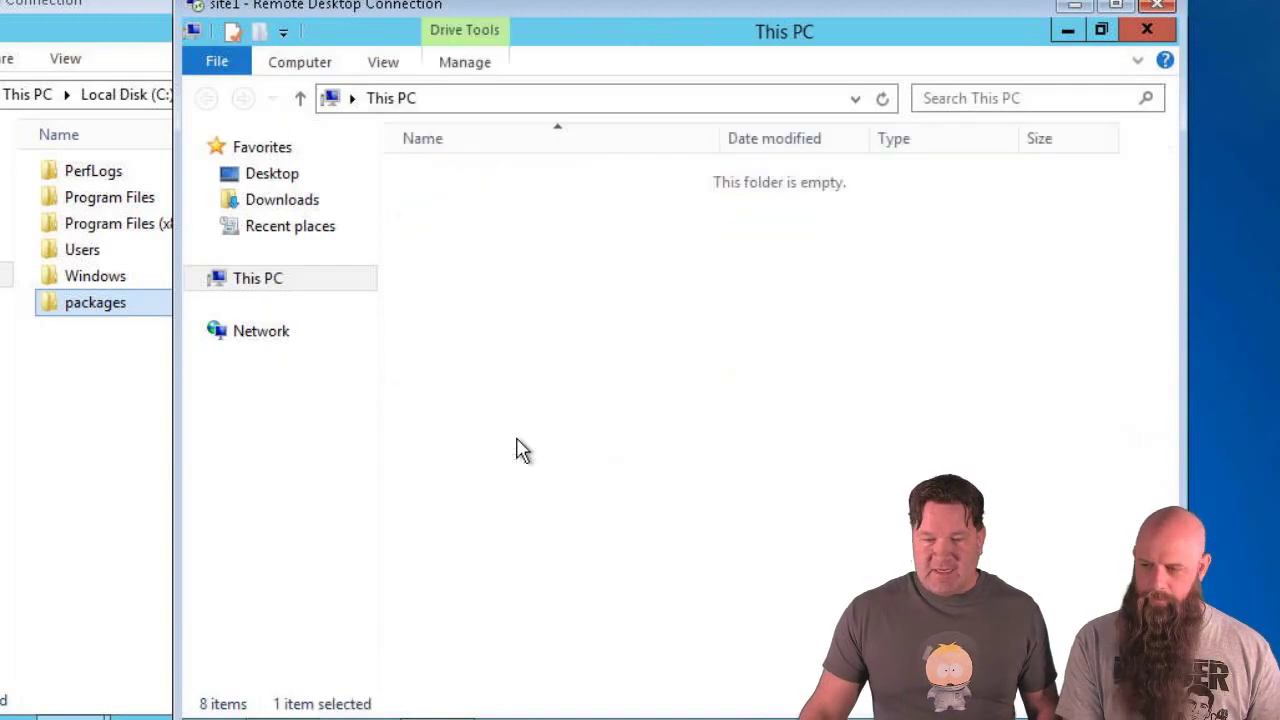
right_click(492, 437)
right_click(489, 434)
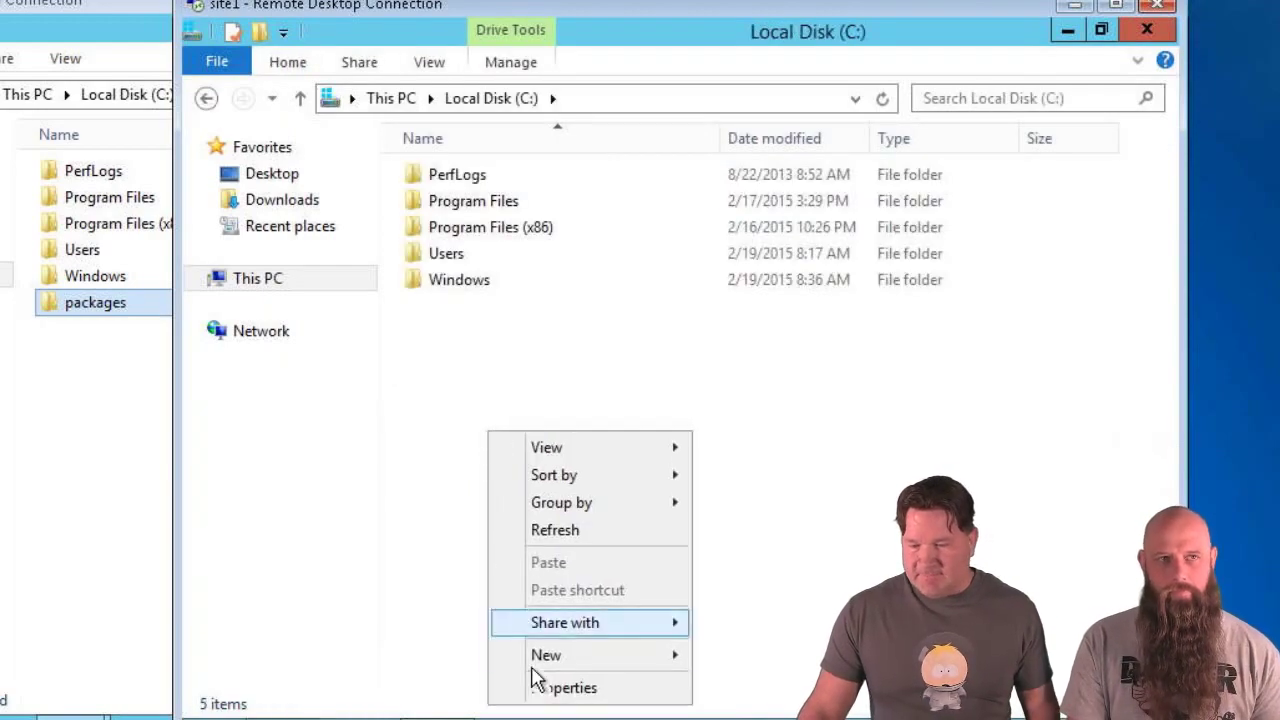
mouse_move(549, 657)
click(720, 660)
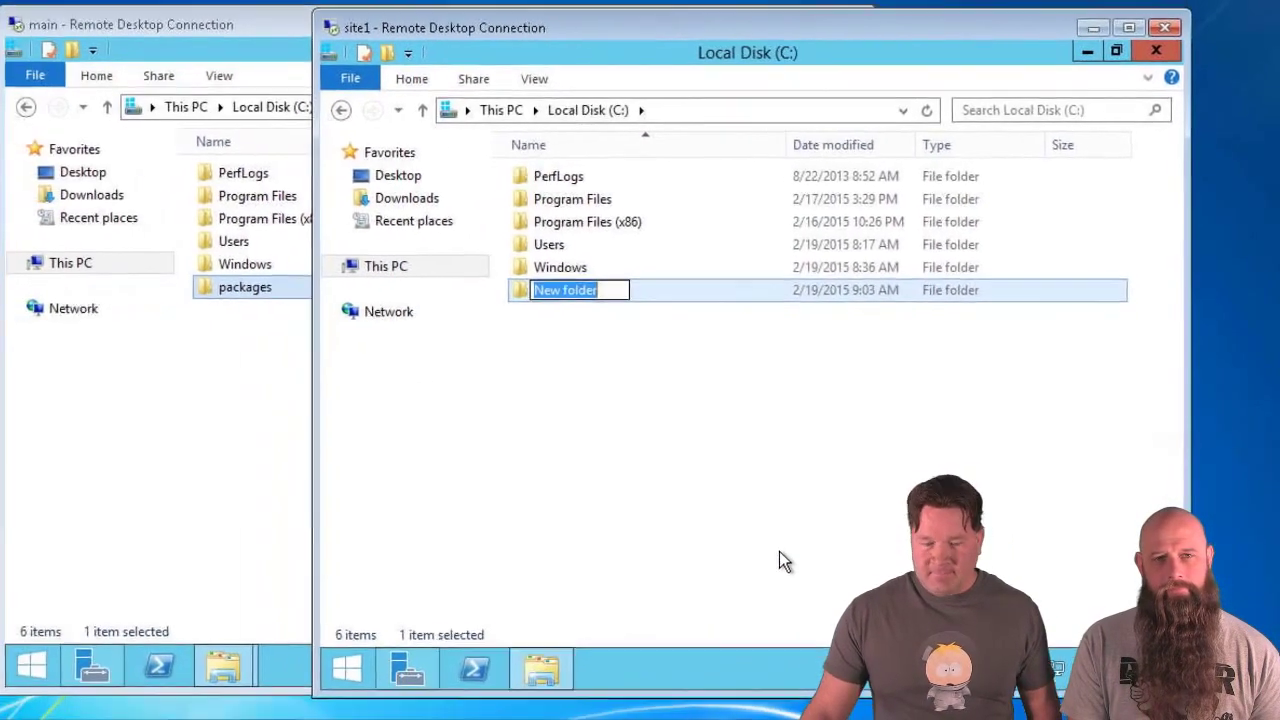
text(packages)
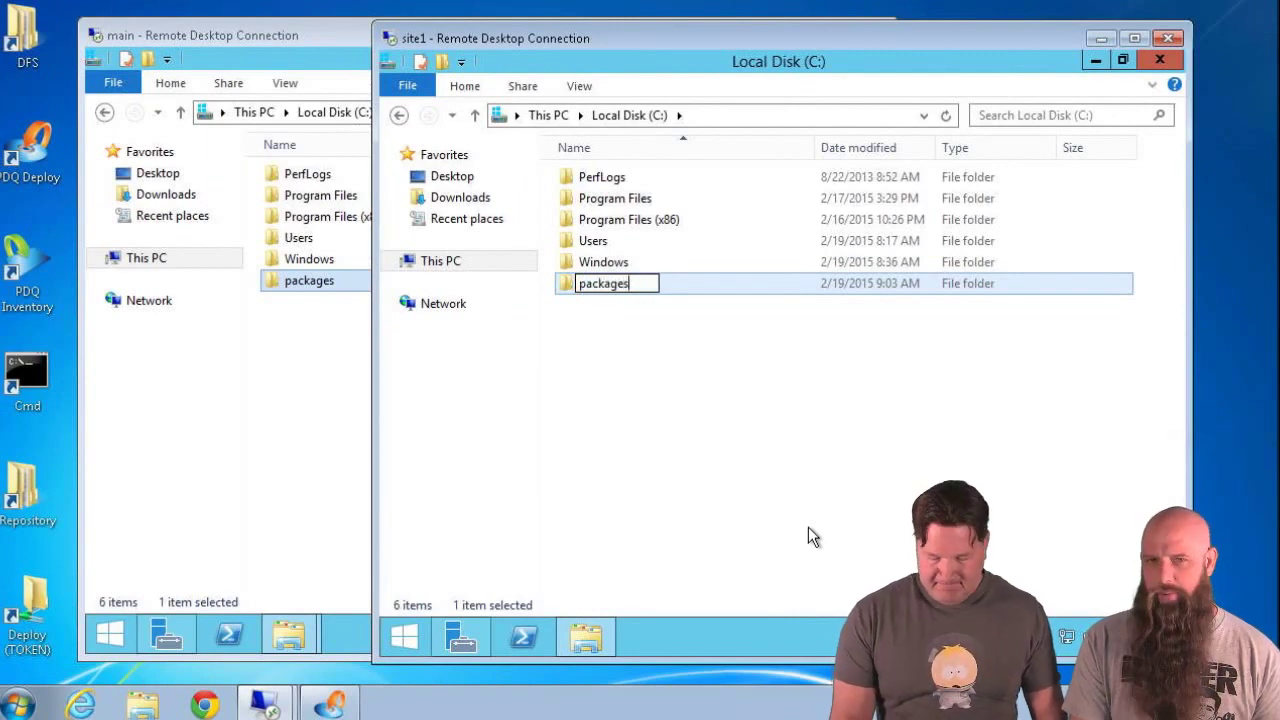
key(Return)
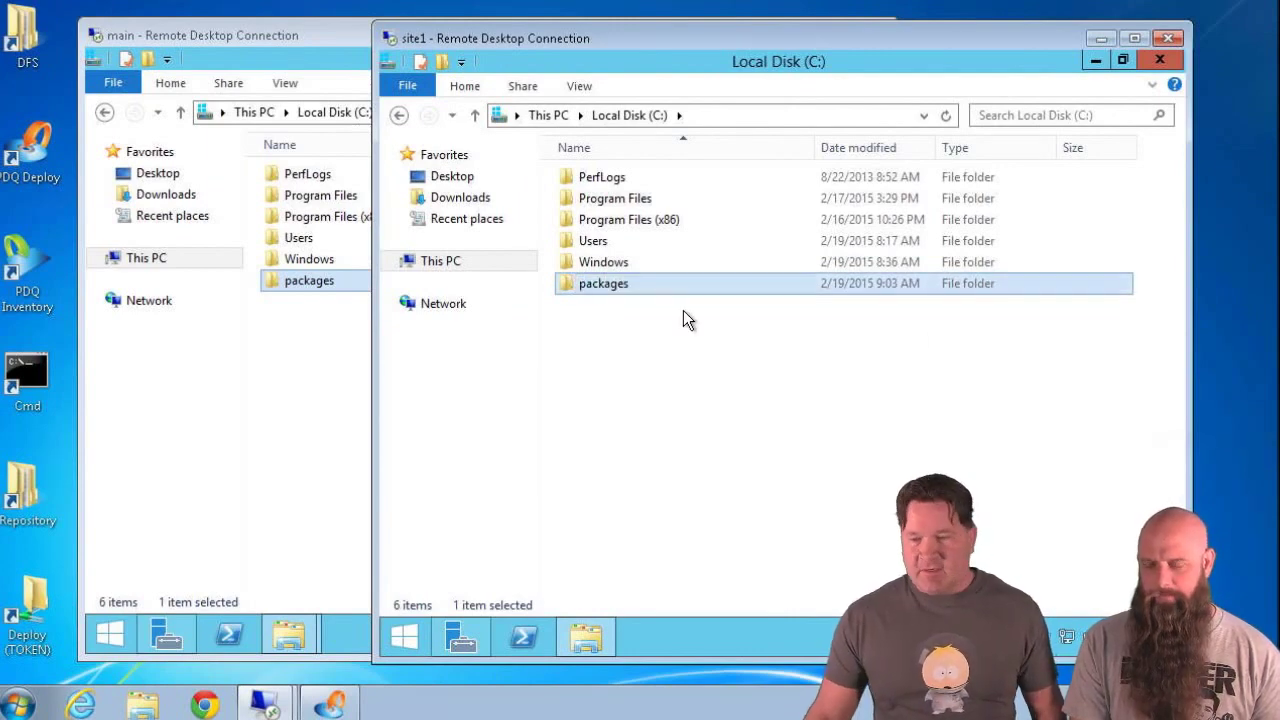
Share the packages folder on site1 through Advanced Sharing and allow Everyone the Change share permission.
right_click(601, 286)
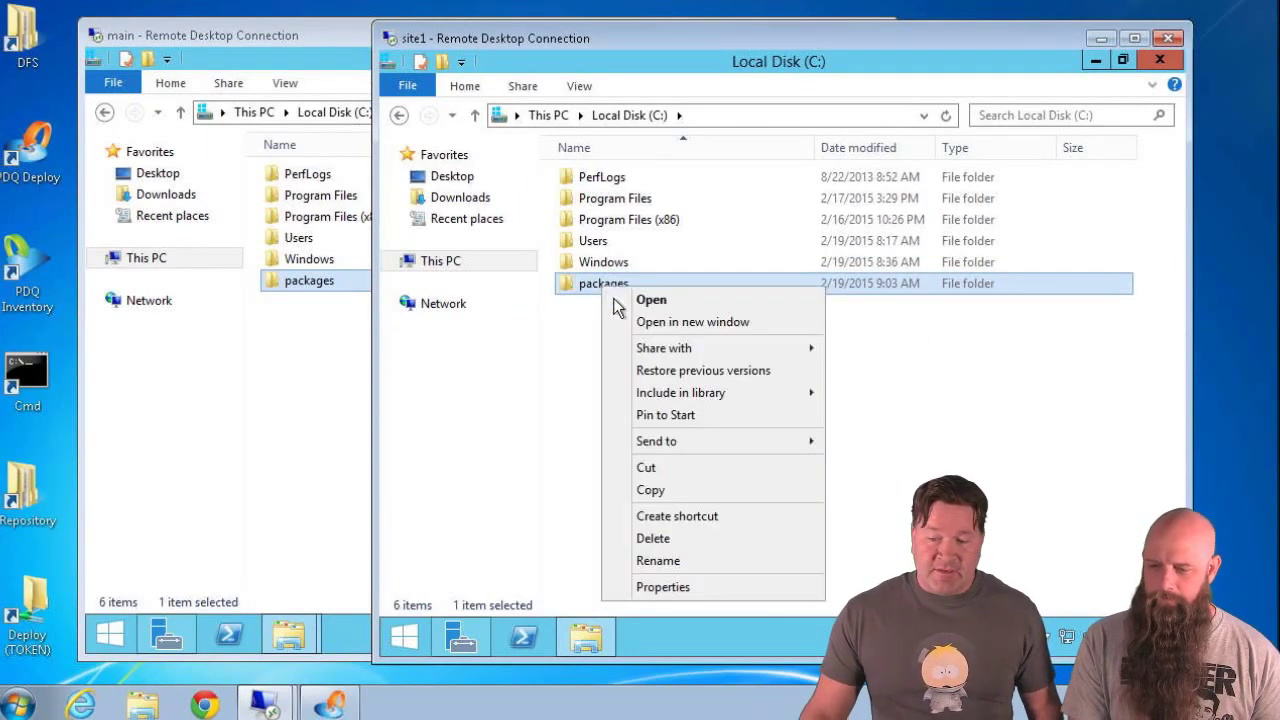
click(660, 586)
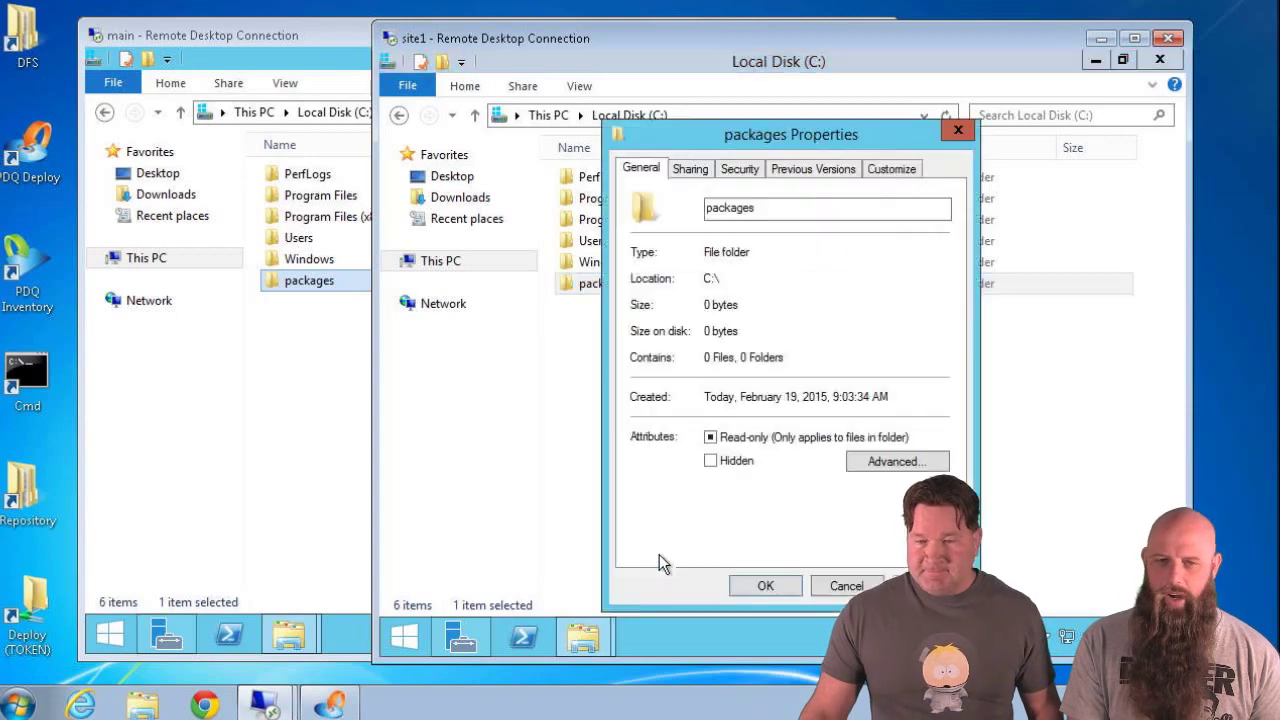
click(680, 170)
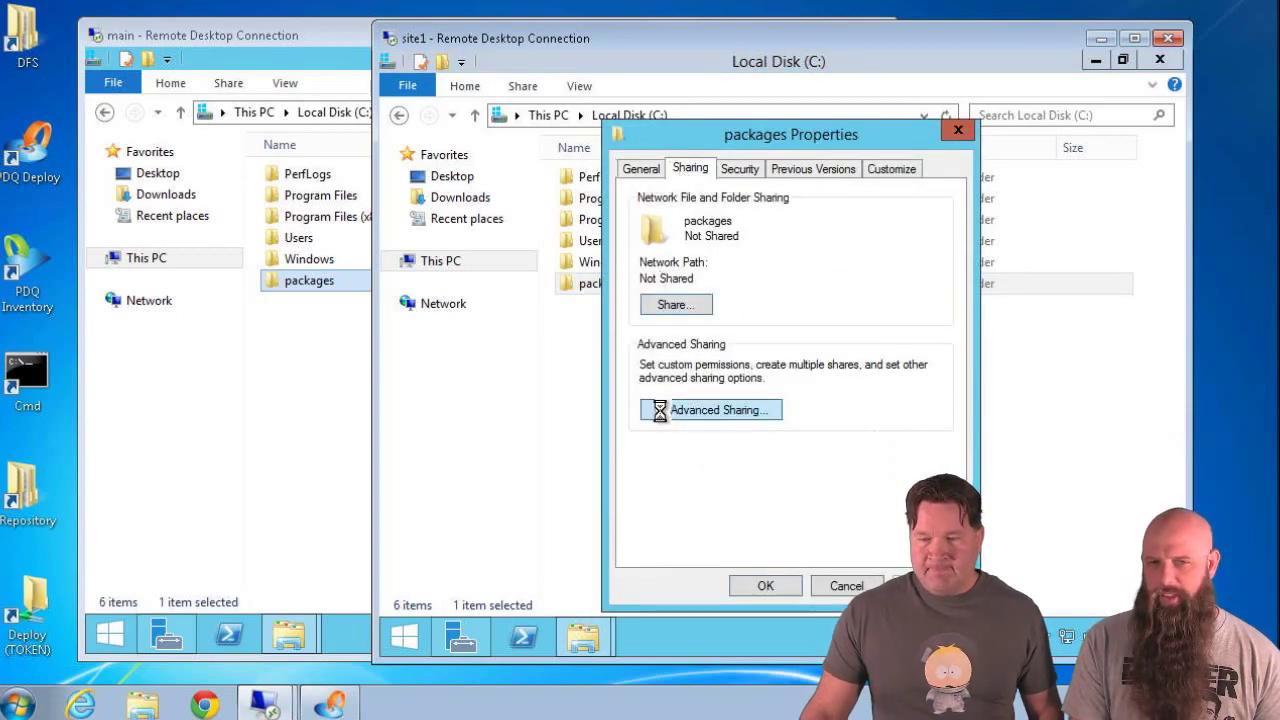
click(639, 205)
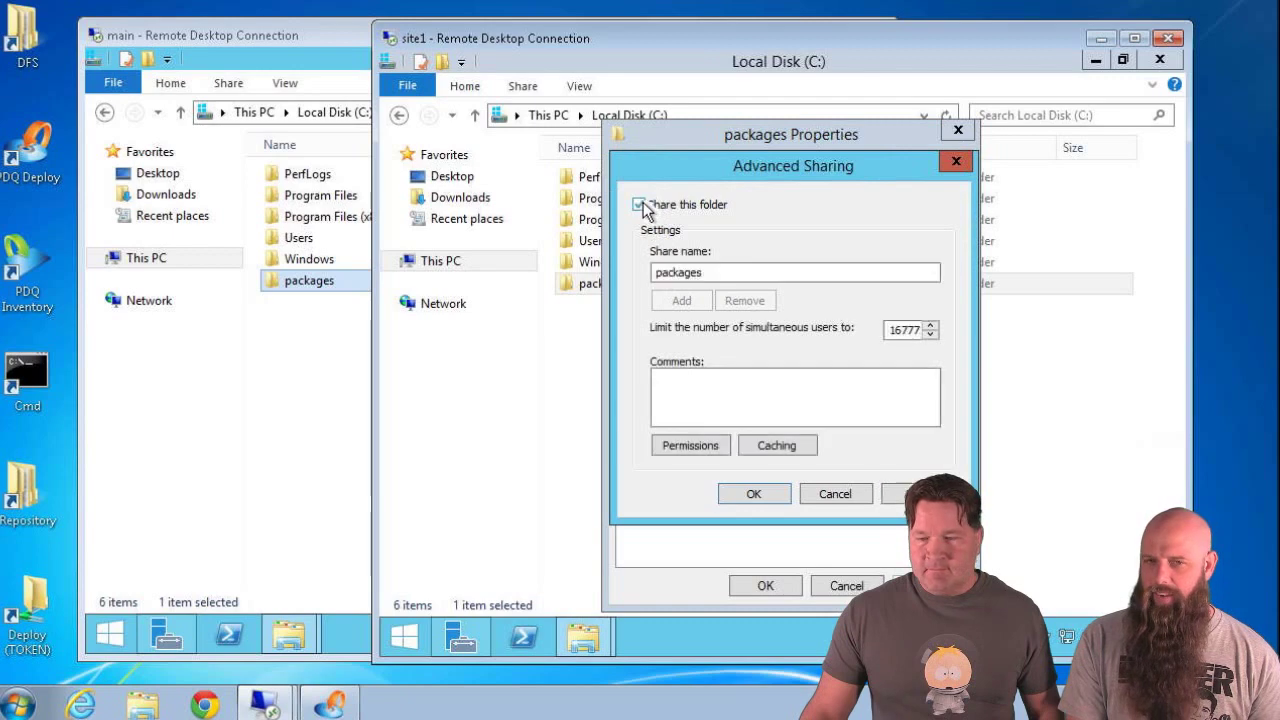
click(680, 447)
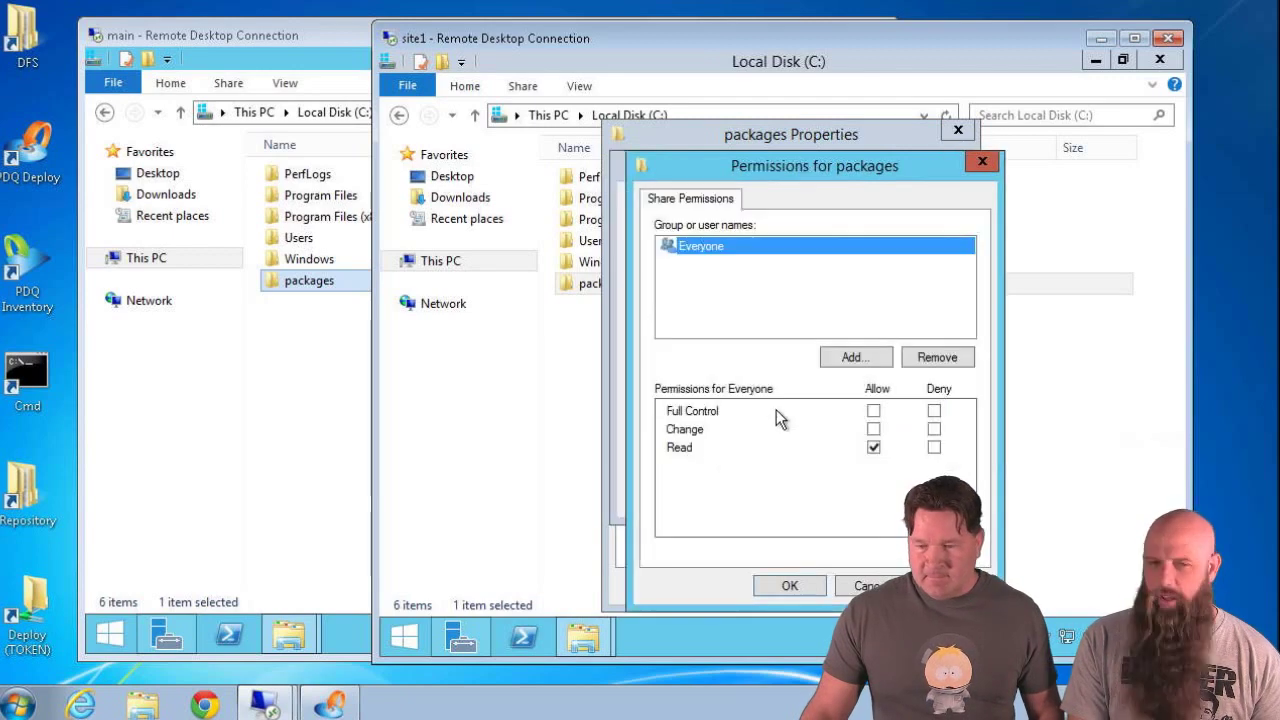
click(873, 429)
Add the domain admins group to the packages share permissions on site1 with Full Control allowed, and apply the sharing settings.
click(854, 356)
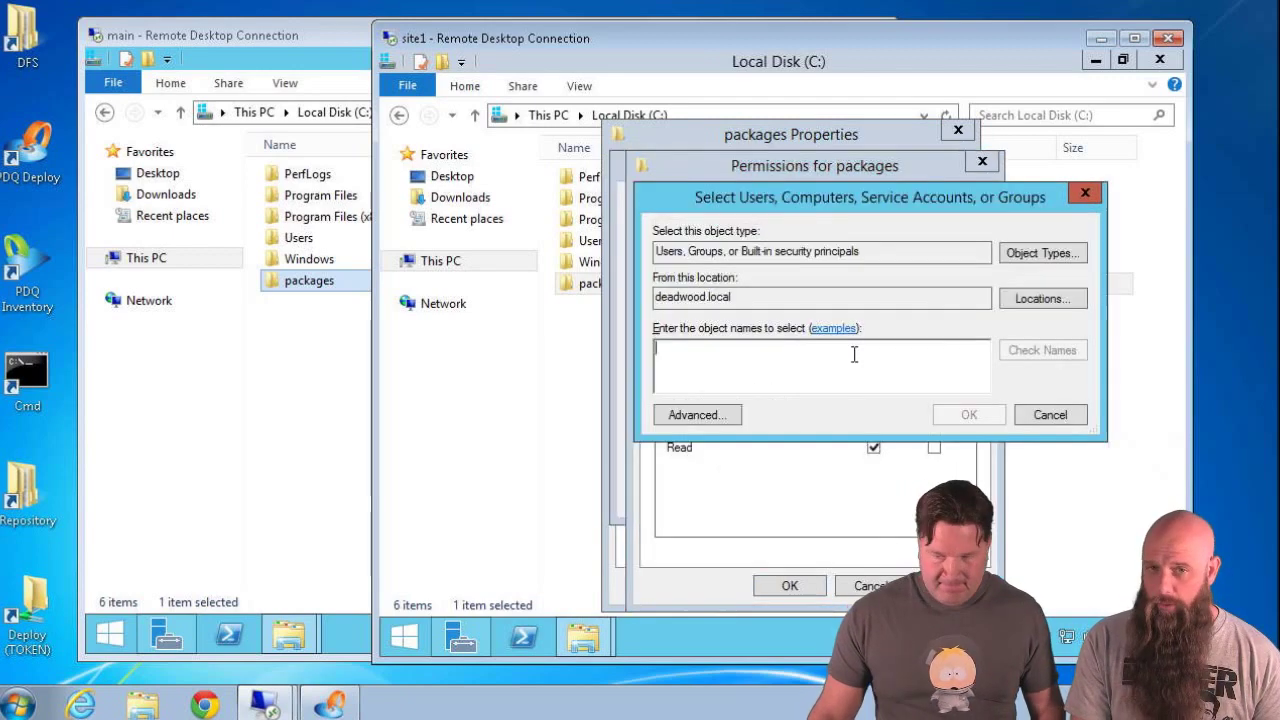
text(domain)
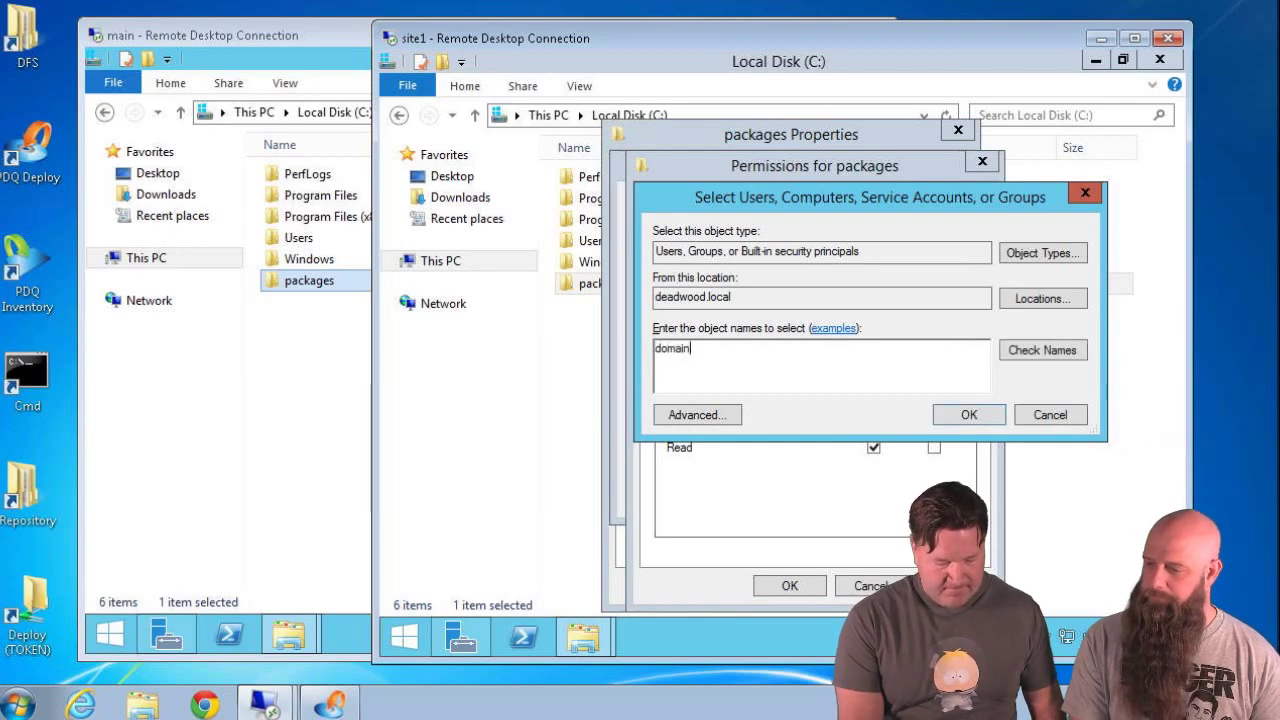
text( admins)
key(Return)
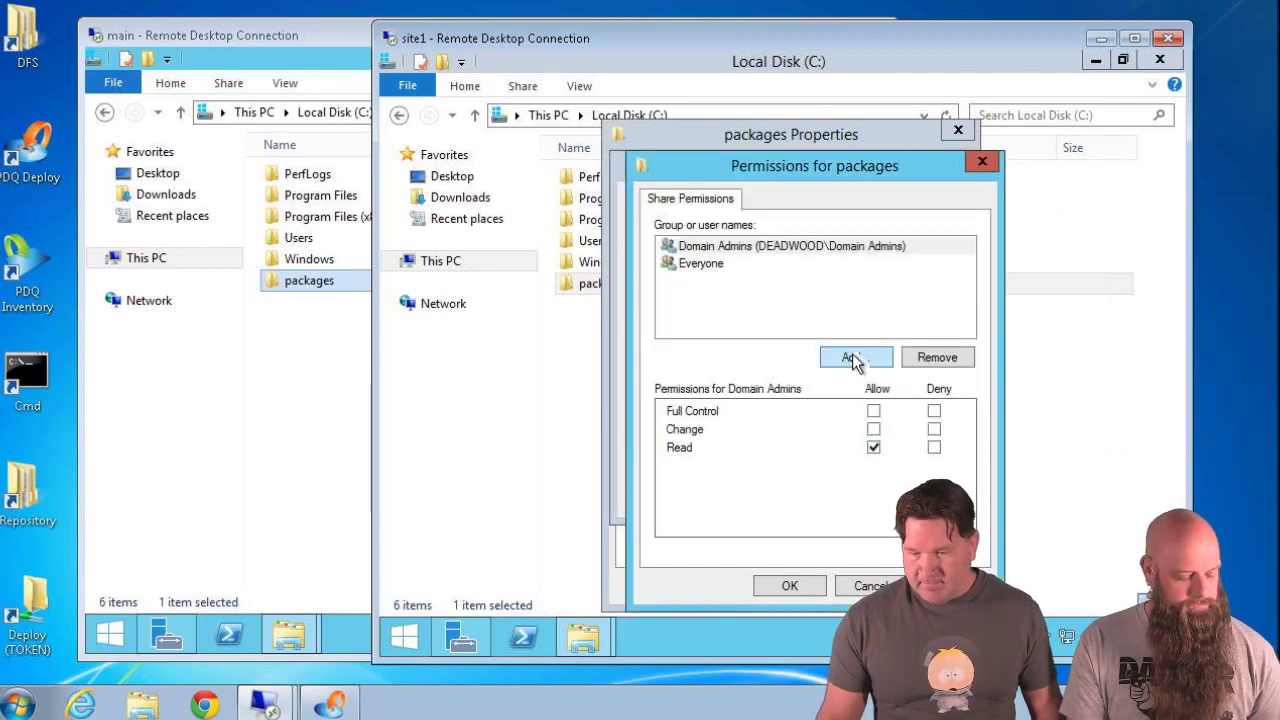
click(873, 410)
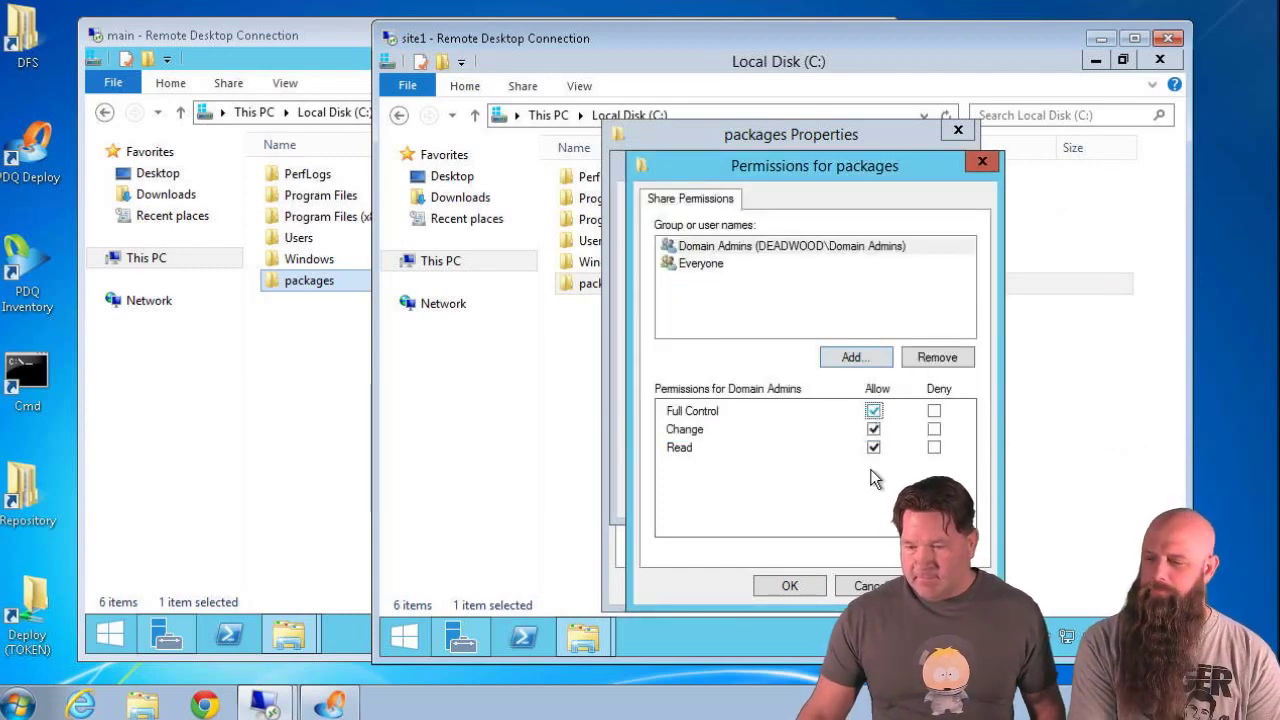
click(797, 585)
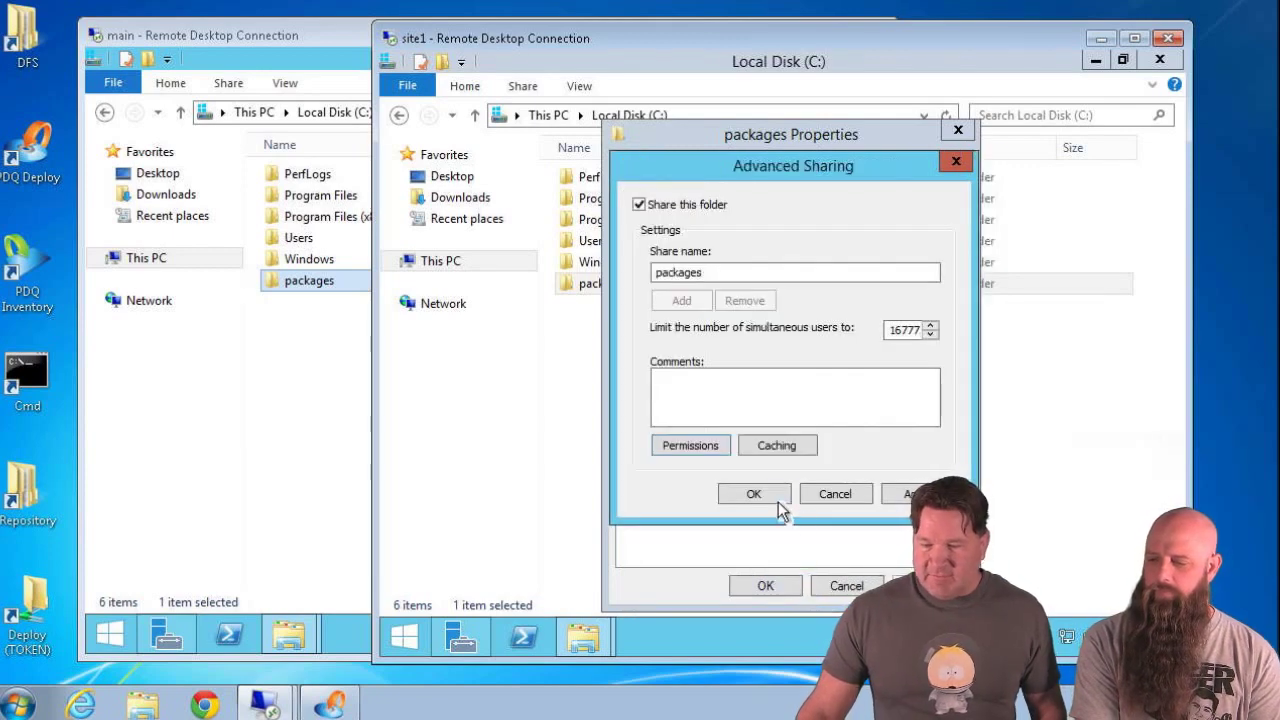
click(777, 501)
click(768, 585)
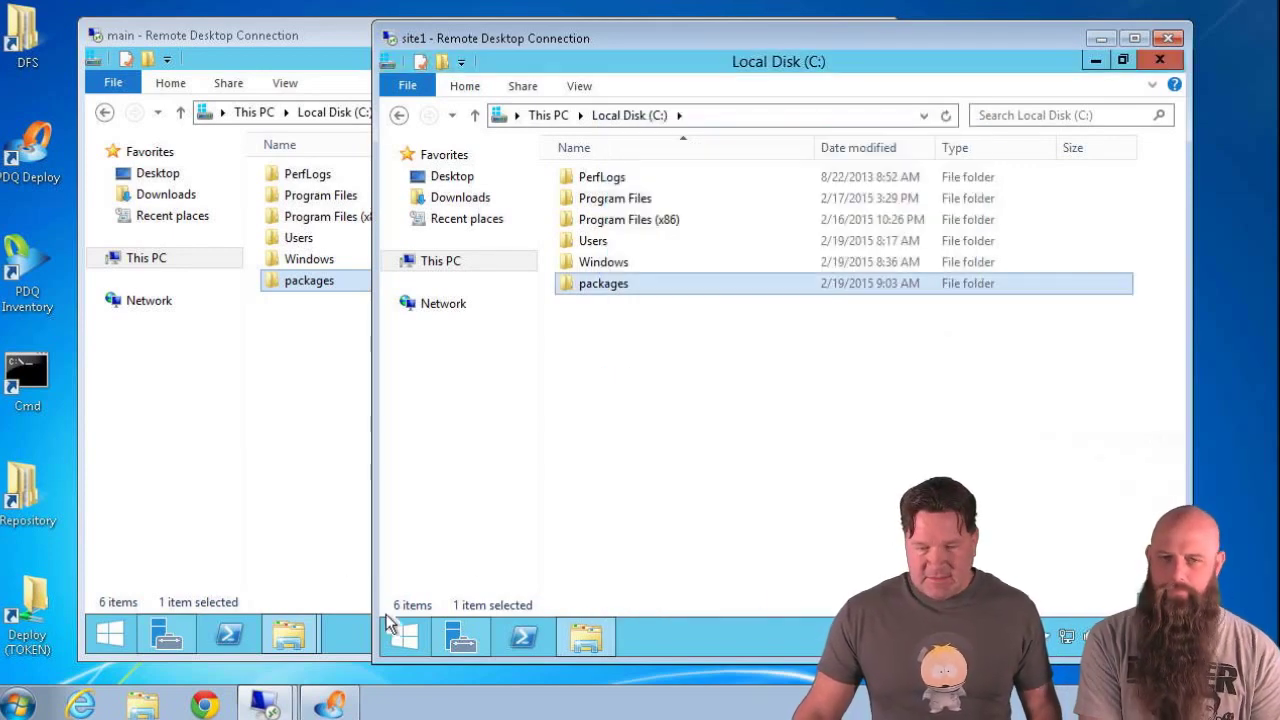
Switch to the main remote session and start adding roles and features, with a role-based installation targeting main.deadwood.local.
click(285, 422)
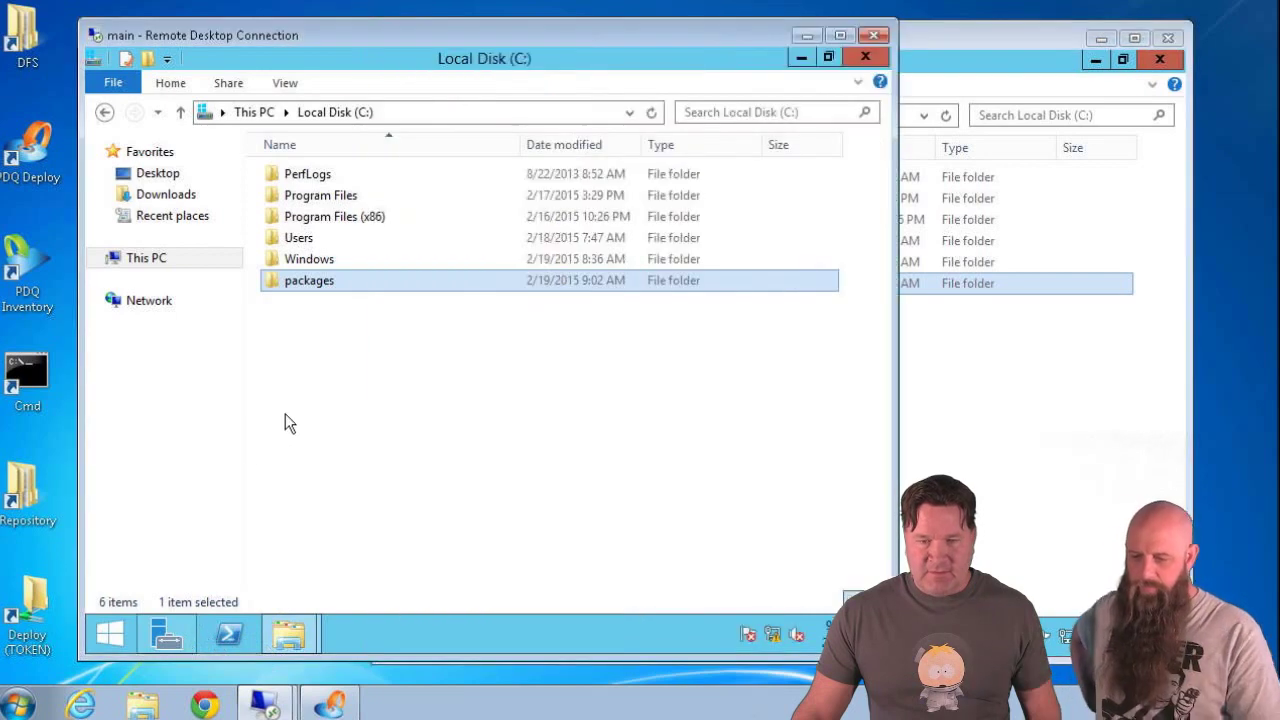
key(super+e)
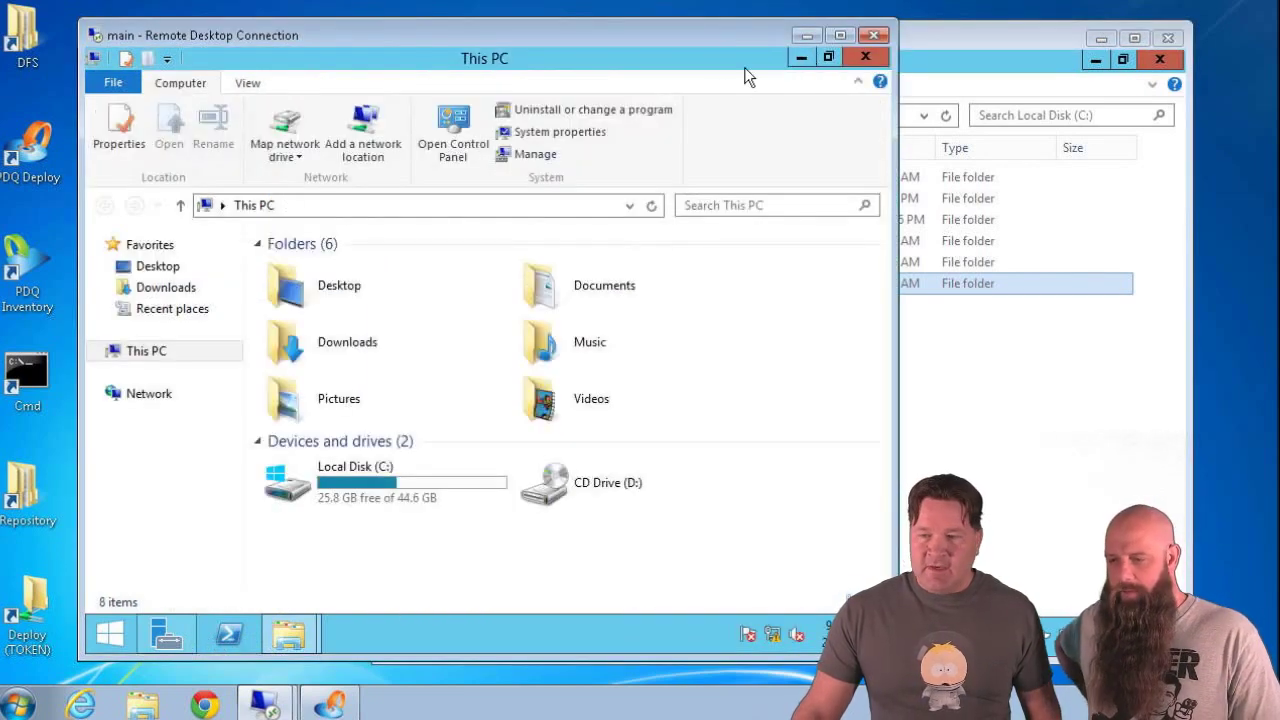
click(801, 57)
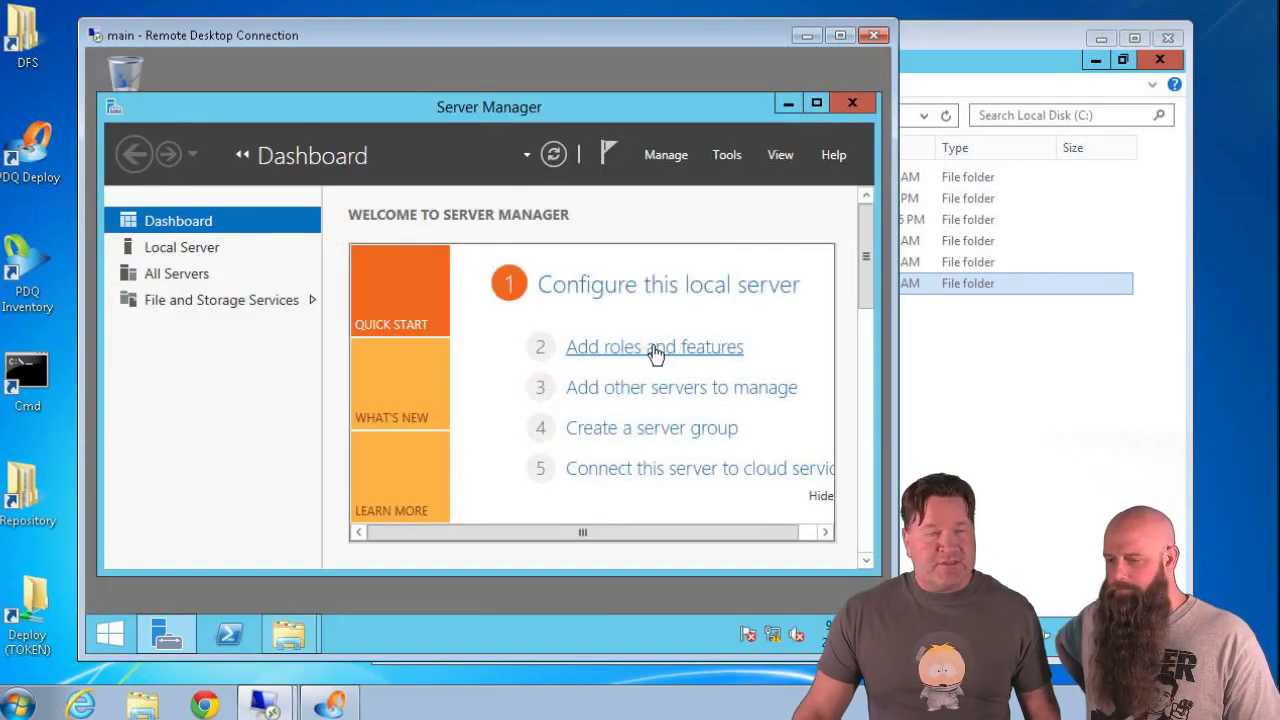
click(654, 347)
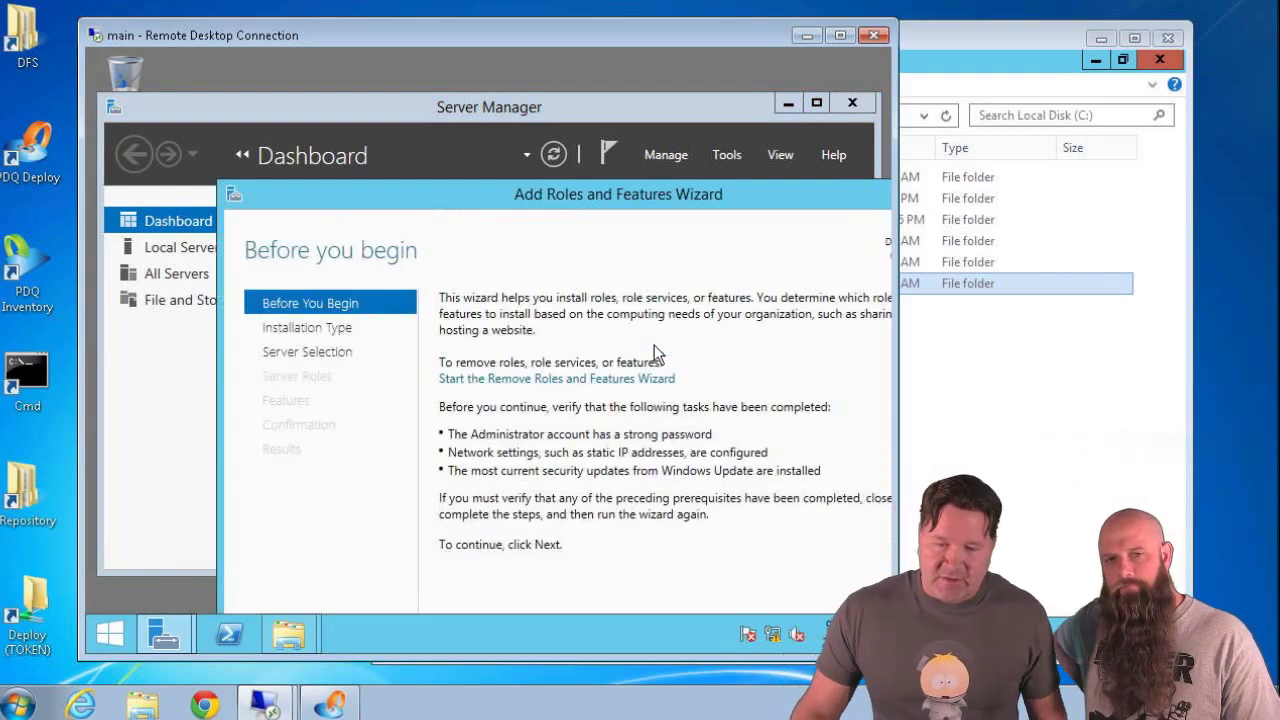
drag(648, 192, 521, 57)
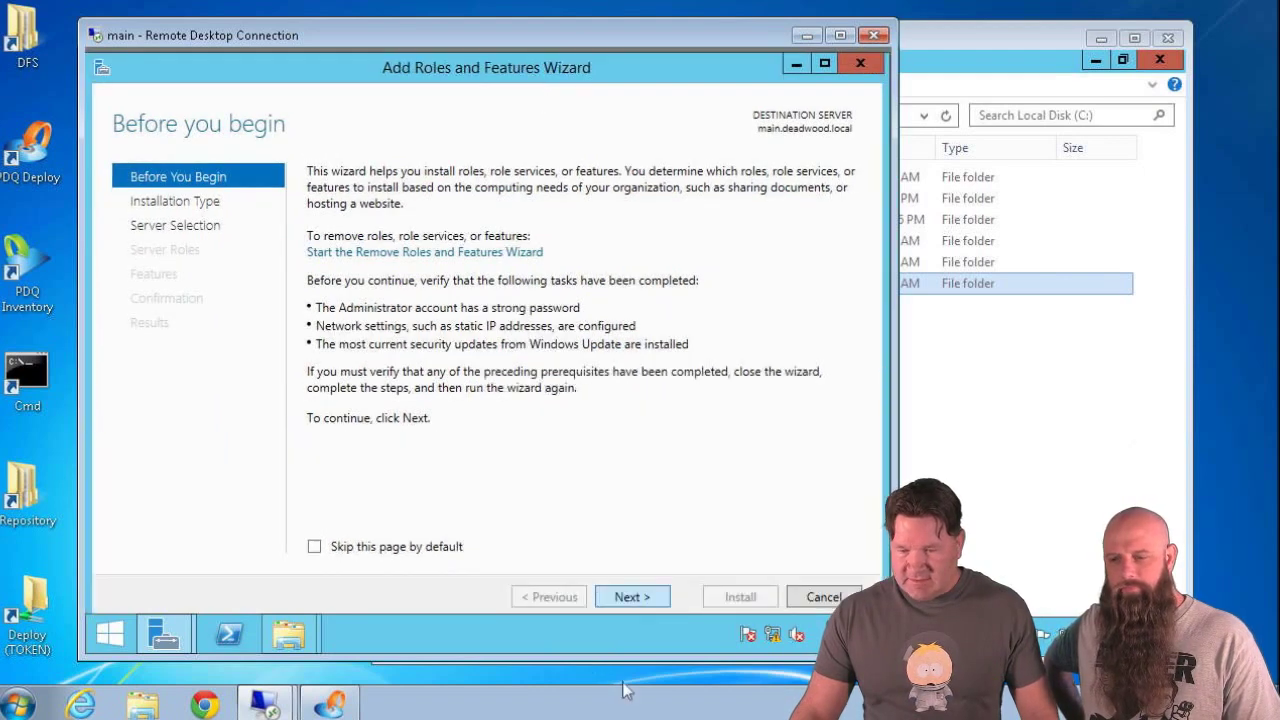
click(630, 597)
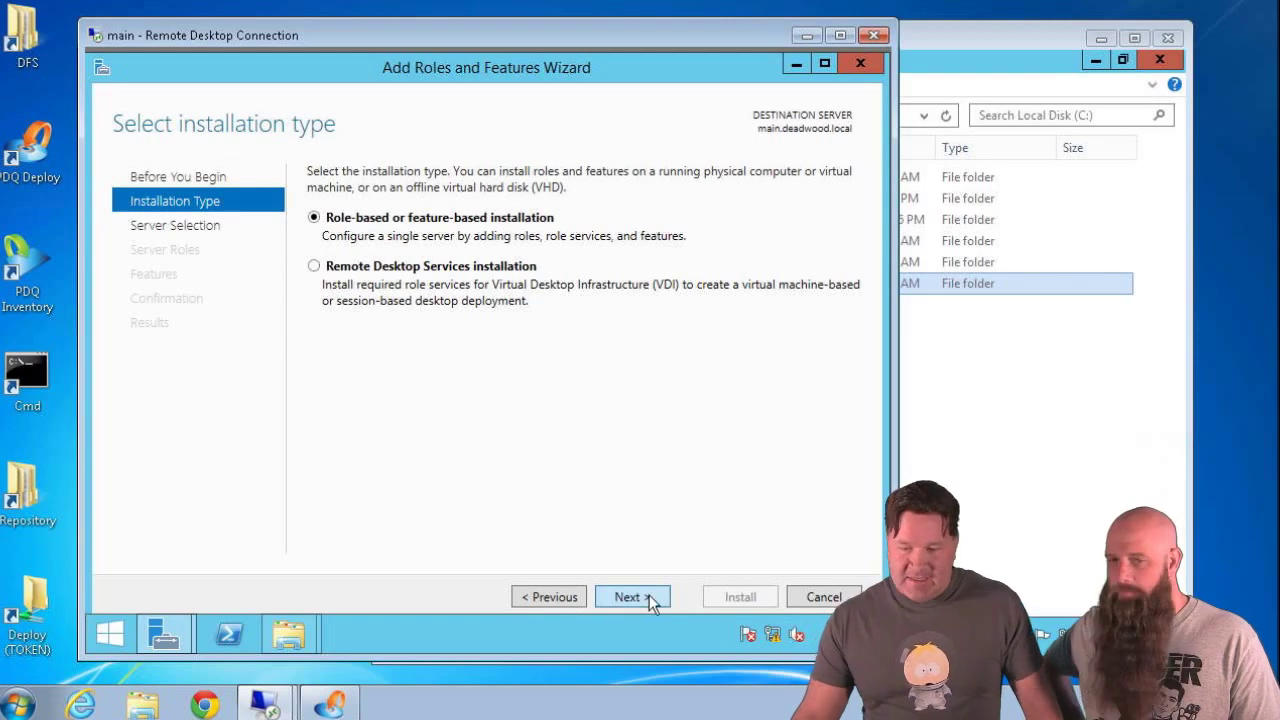
click(630, 597)
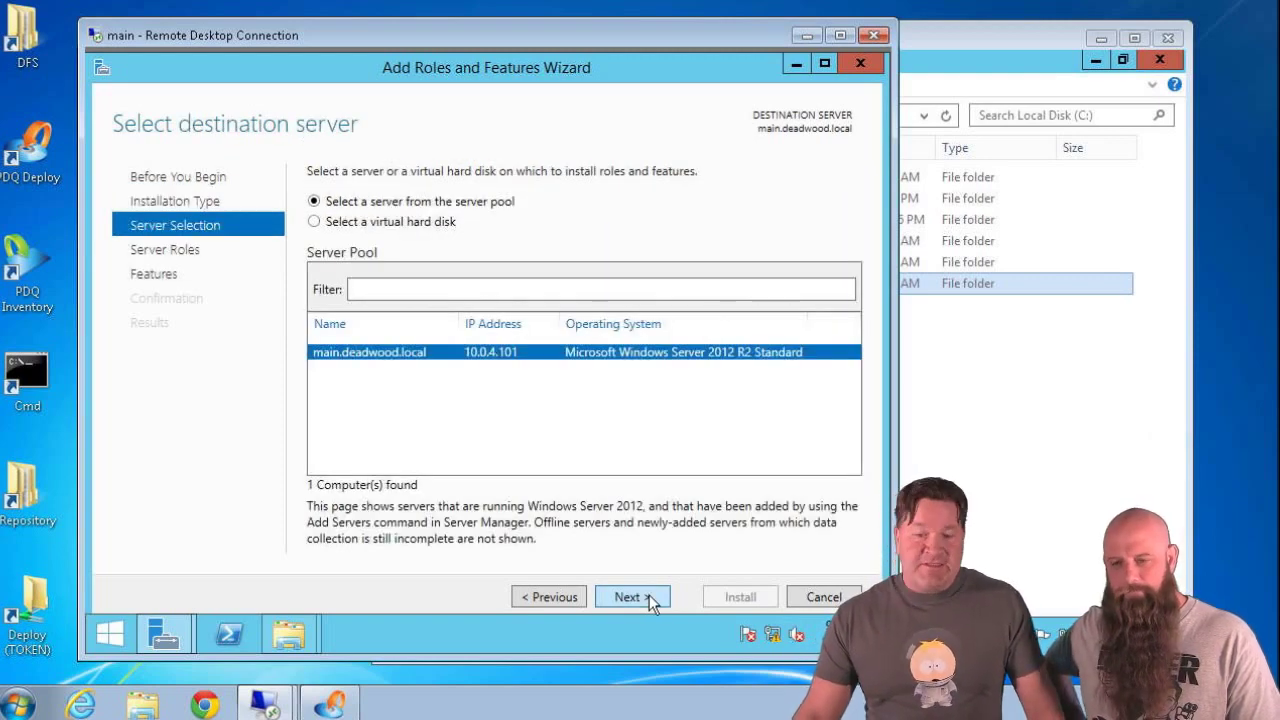
click(650, 600)
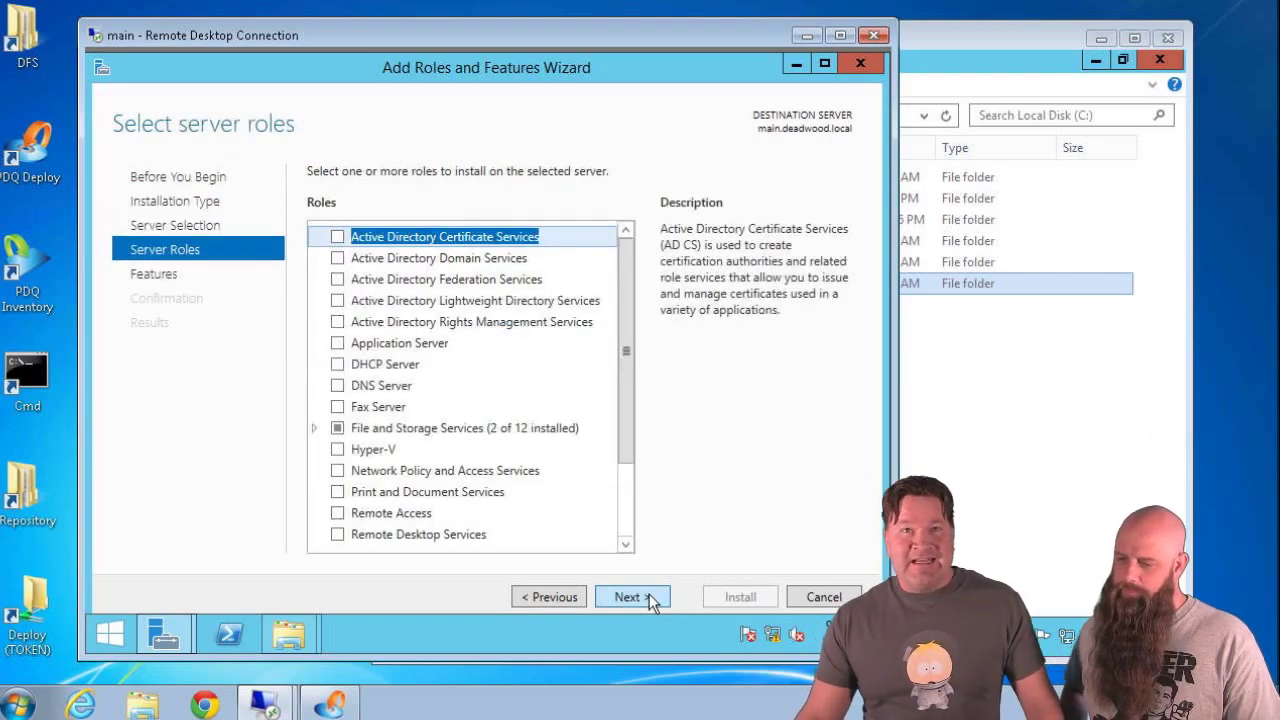
Select the DFS Namespaces role service with its required management tools, plus DFS Replication, under File and iSCSI Services on main.
click(315, 427)
click(333, 449)
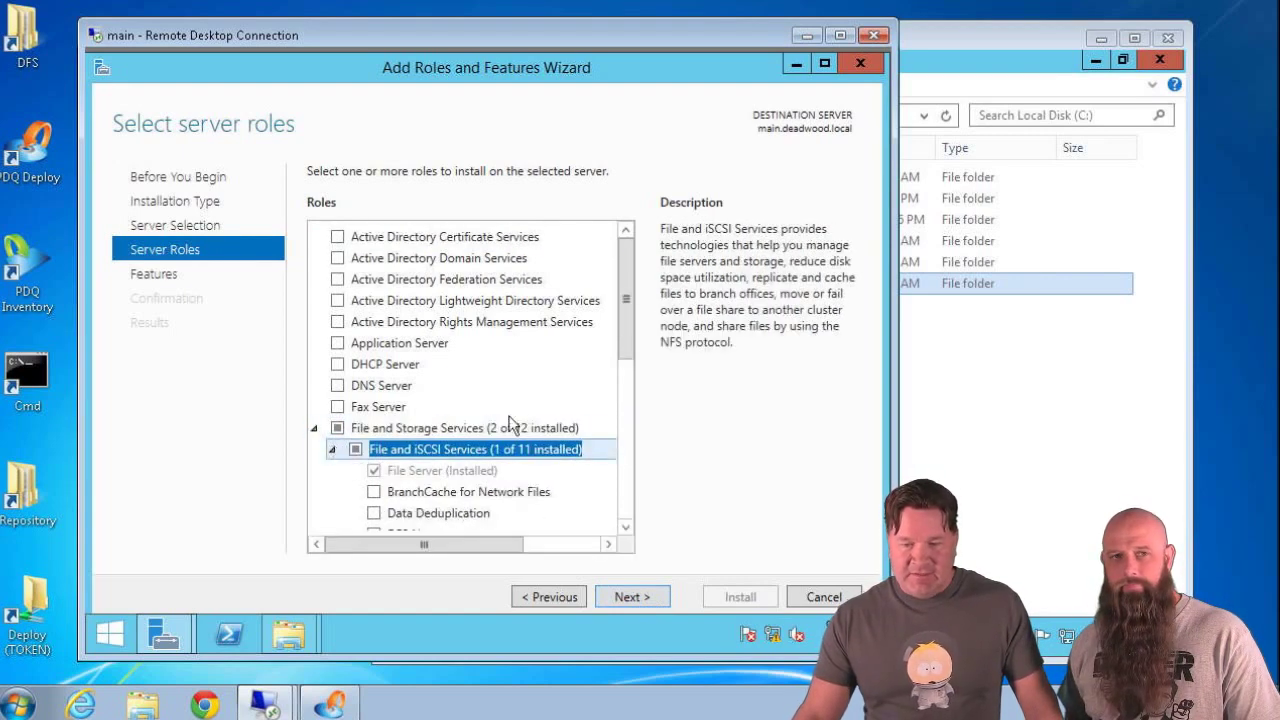
drag(624, 300, 617, 396)
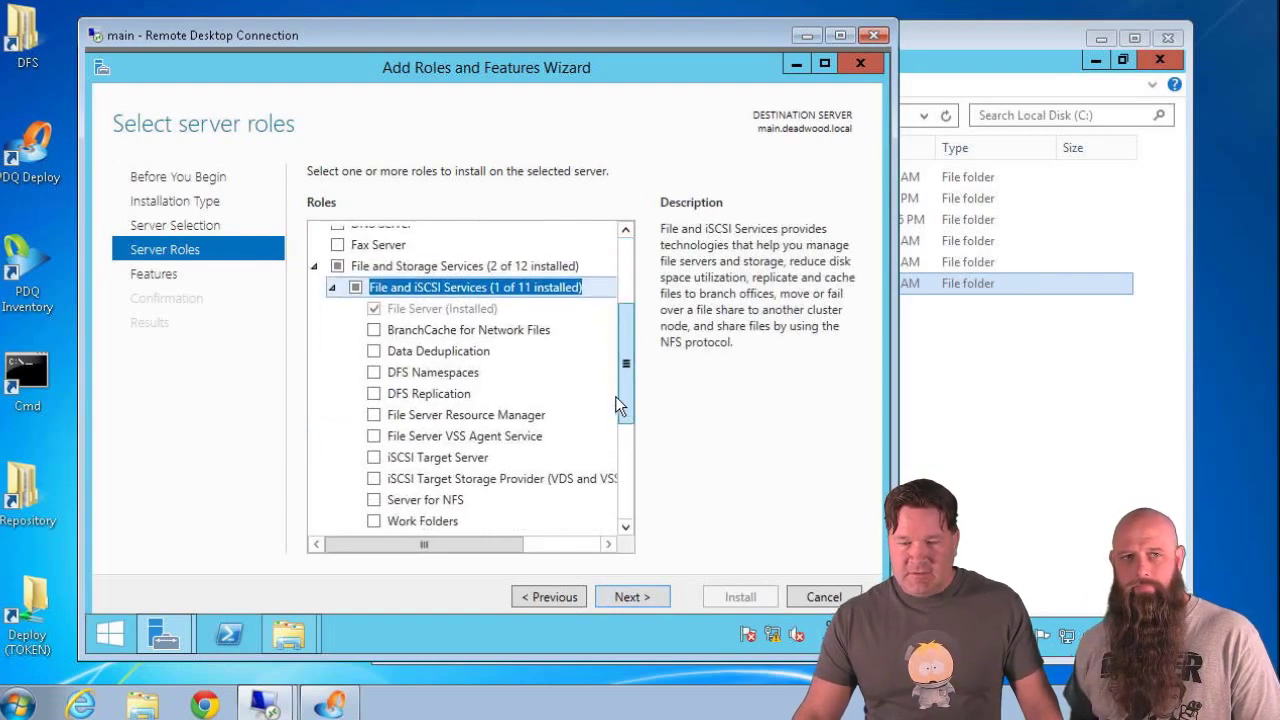
click(375, 373)
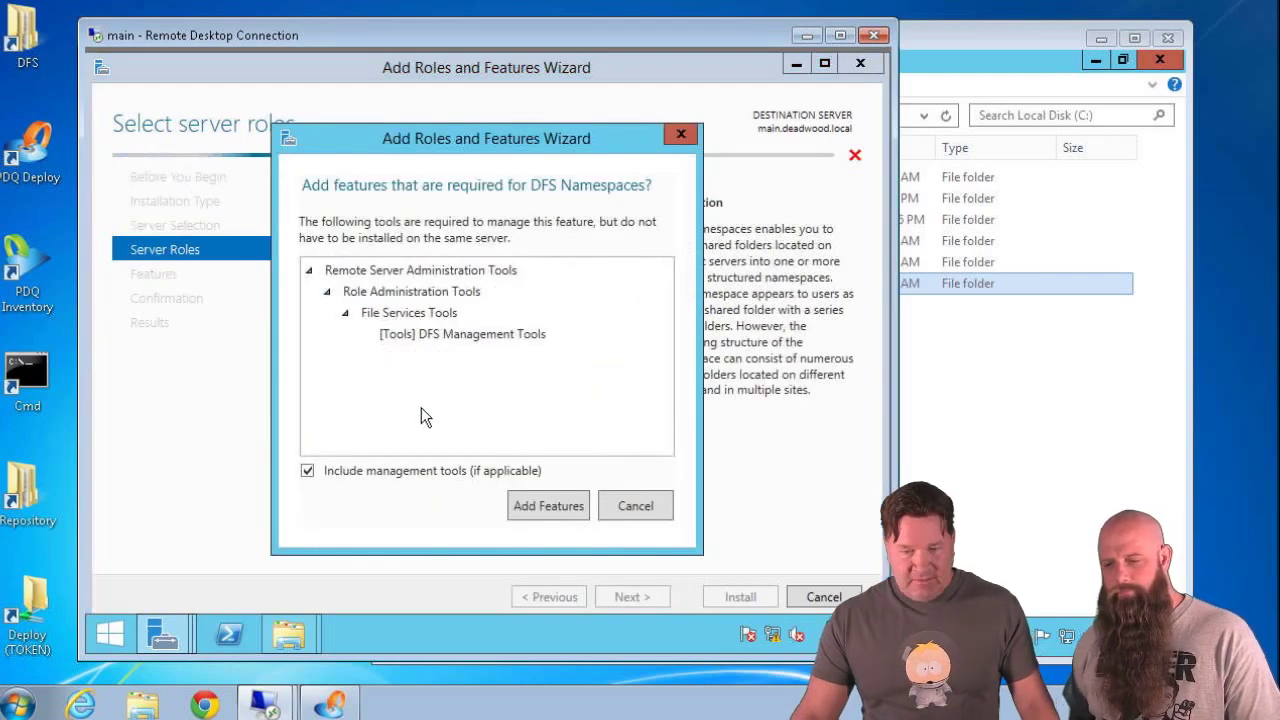
click(547, 506)
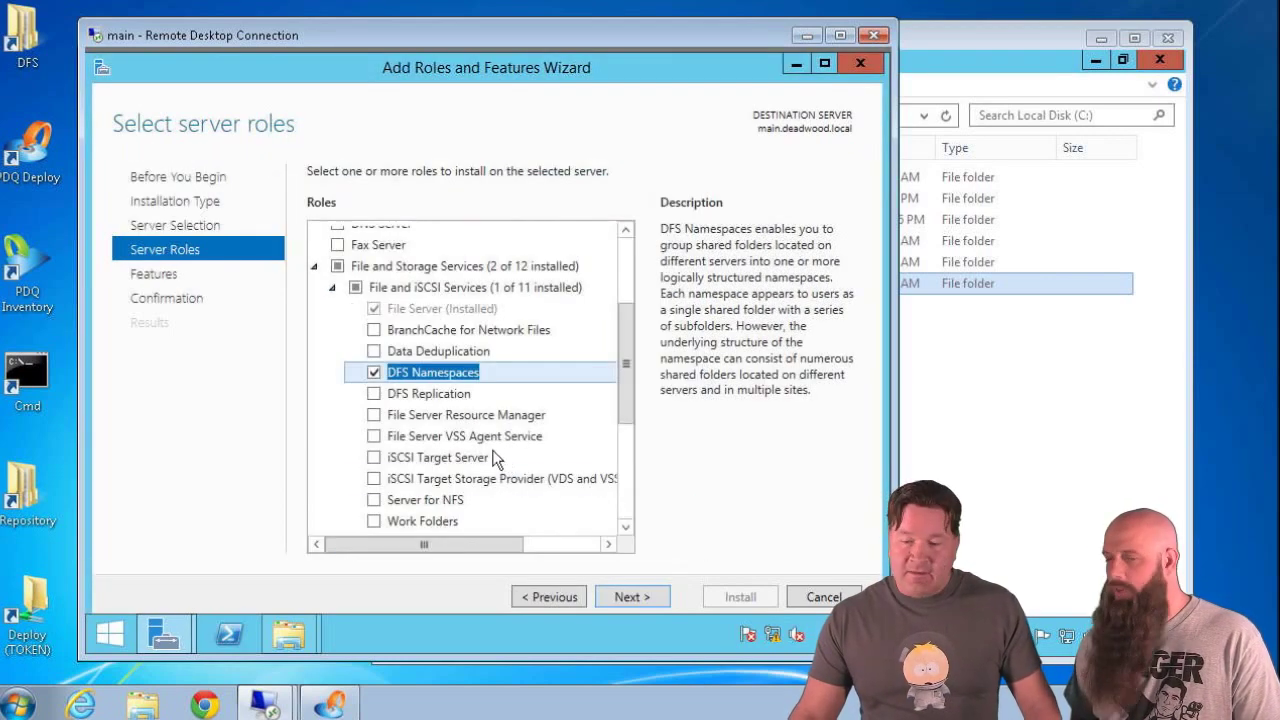
click(374, 393)
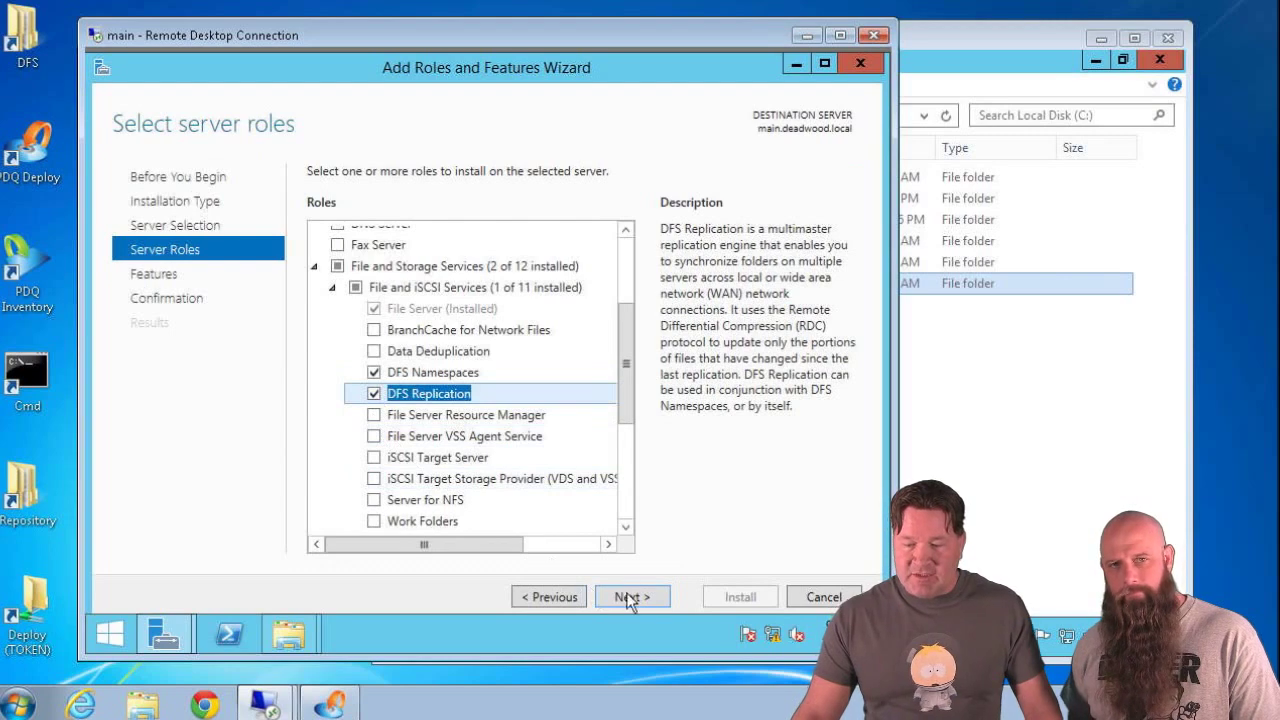
Select no additional features and start installing the chosen DFS role services on main.
click(628, 597)
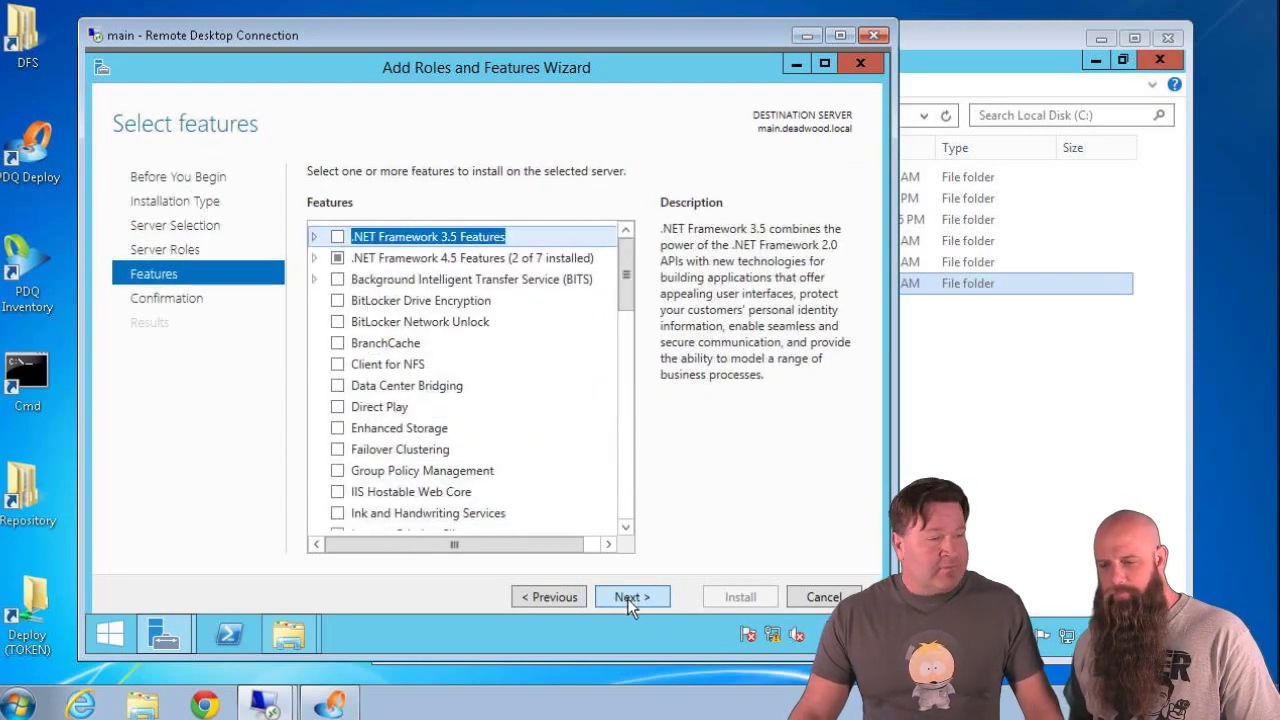
click(628, 597)
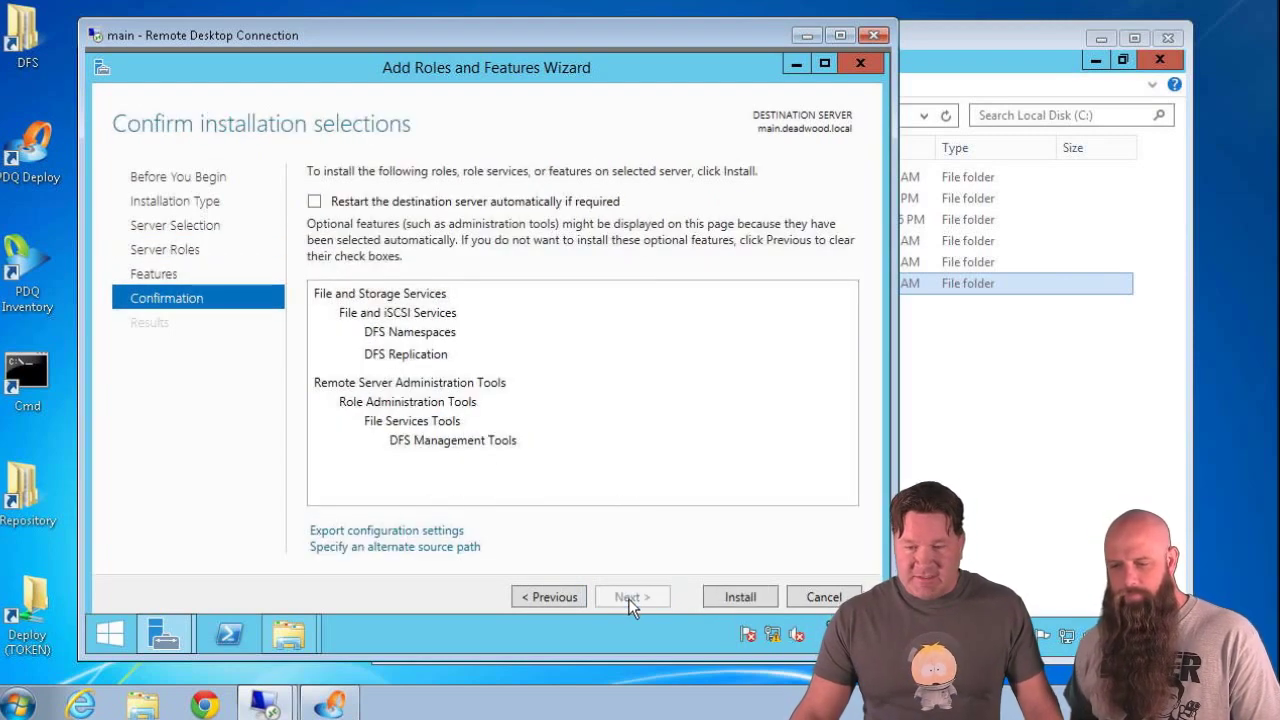
click(724, 598)
Switch to the site1 remote session and start adding roles and features, with a role-based installation targeting site1.deadwood.local.
click(974, 480)
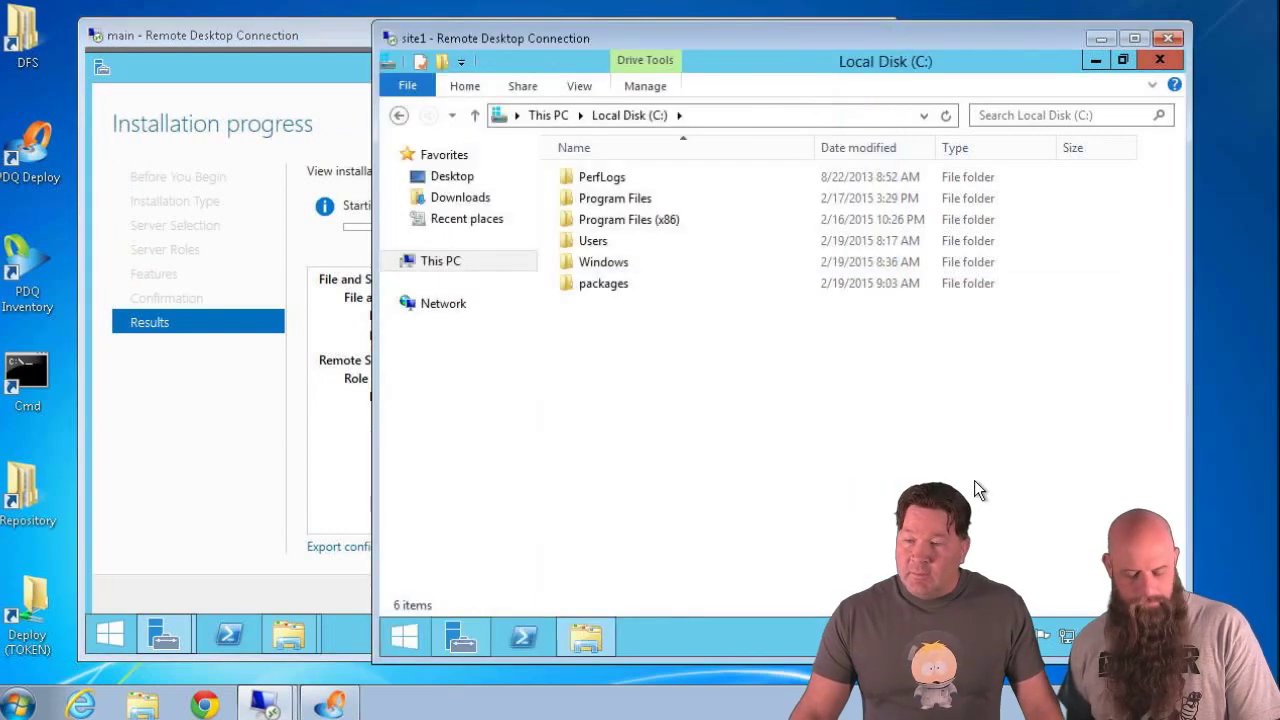
click(1095, 60)
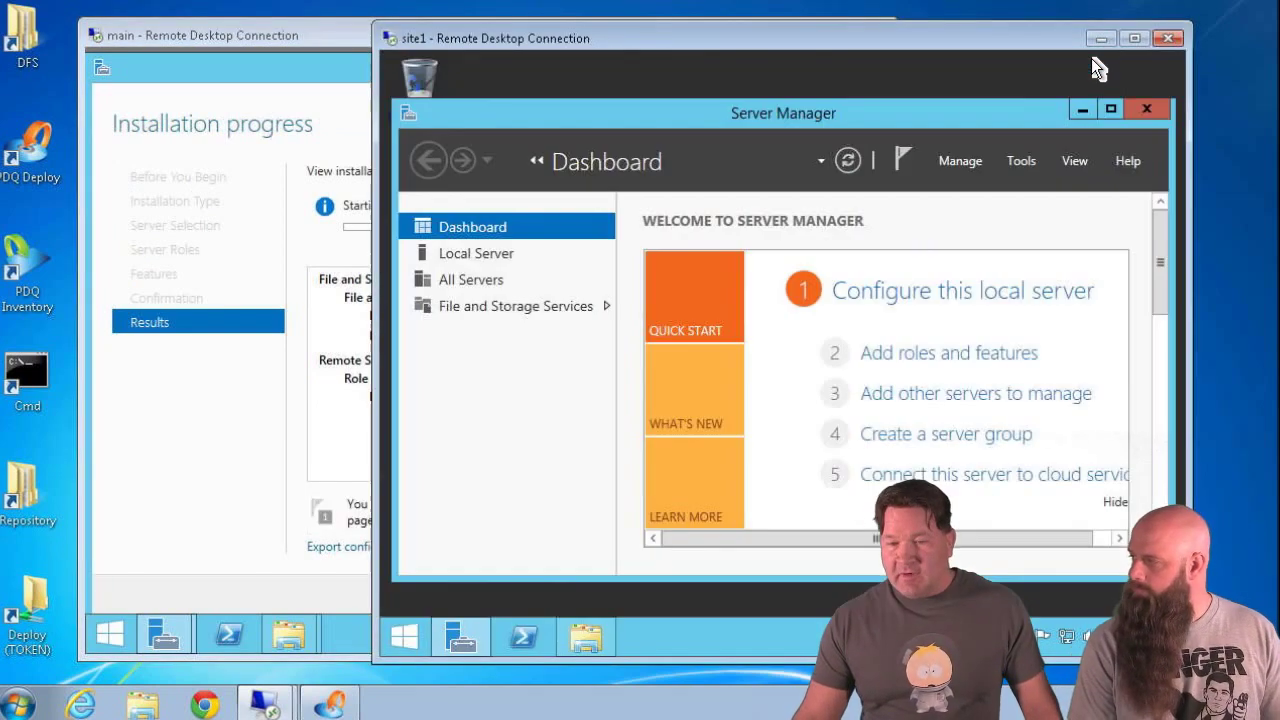
click(888, 360)
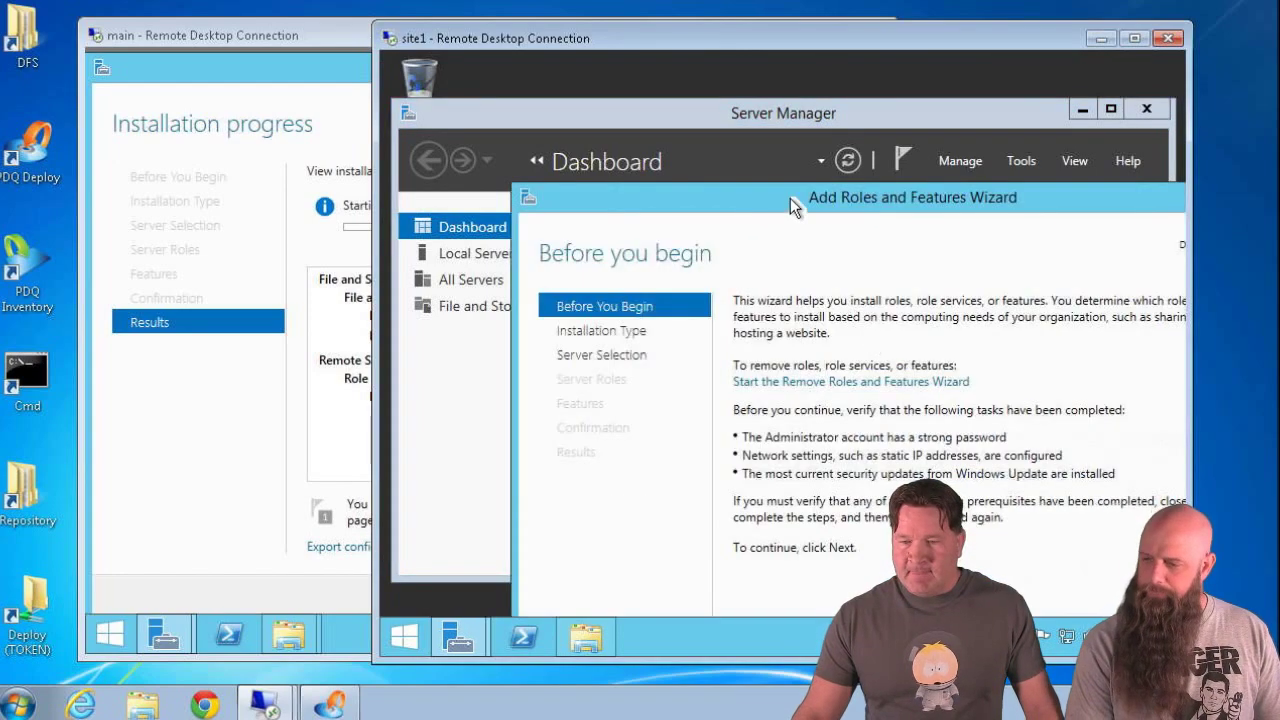
drag(685, 130, 658, 59)
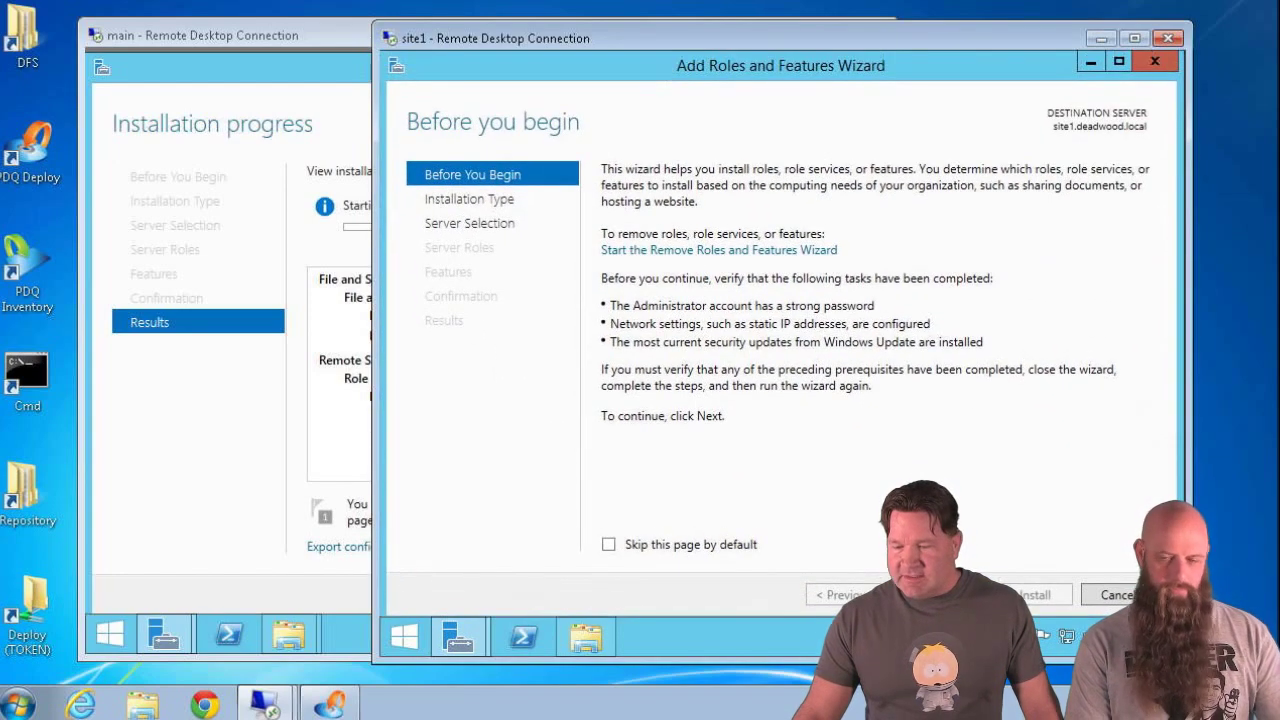
click(935, 594)
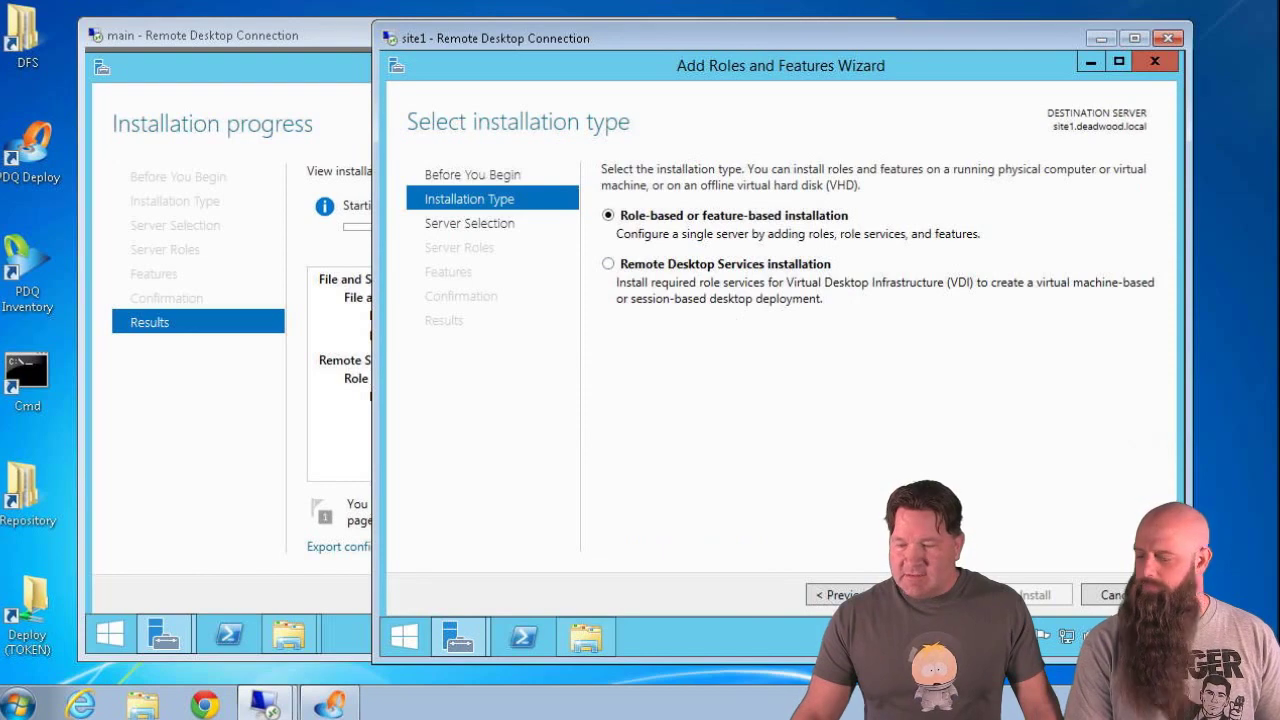
click(935, 594)
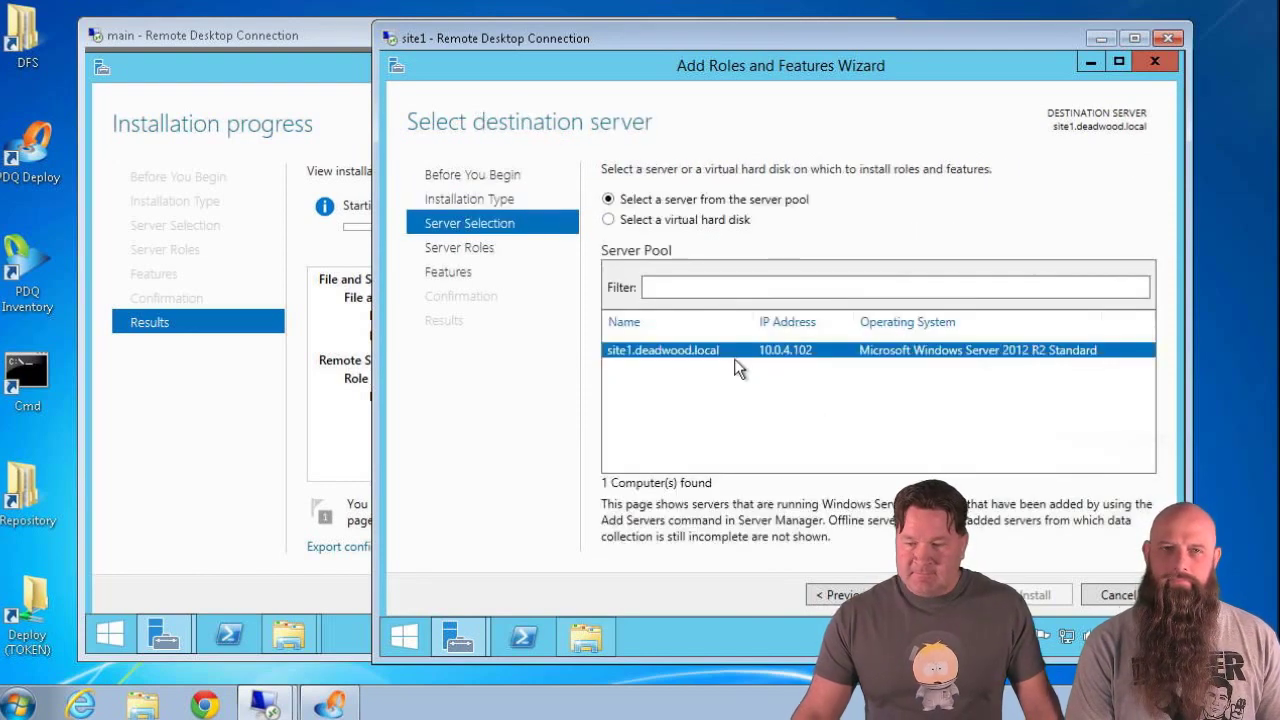
click(935, 594)
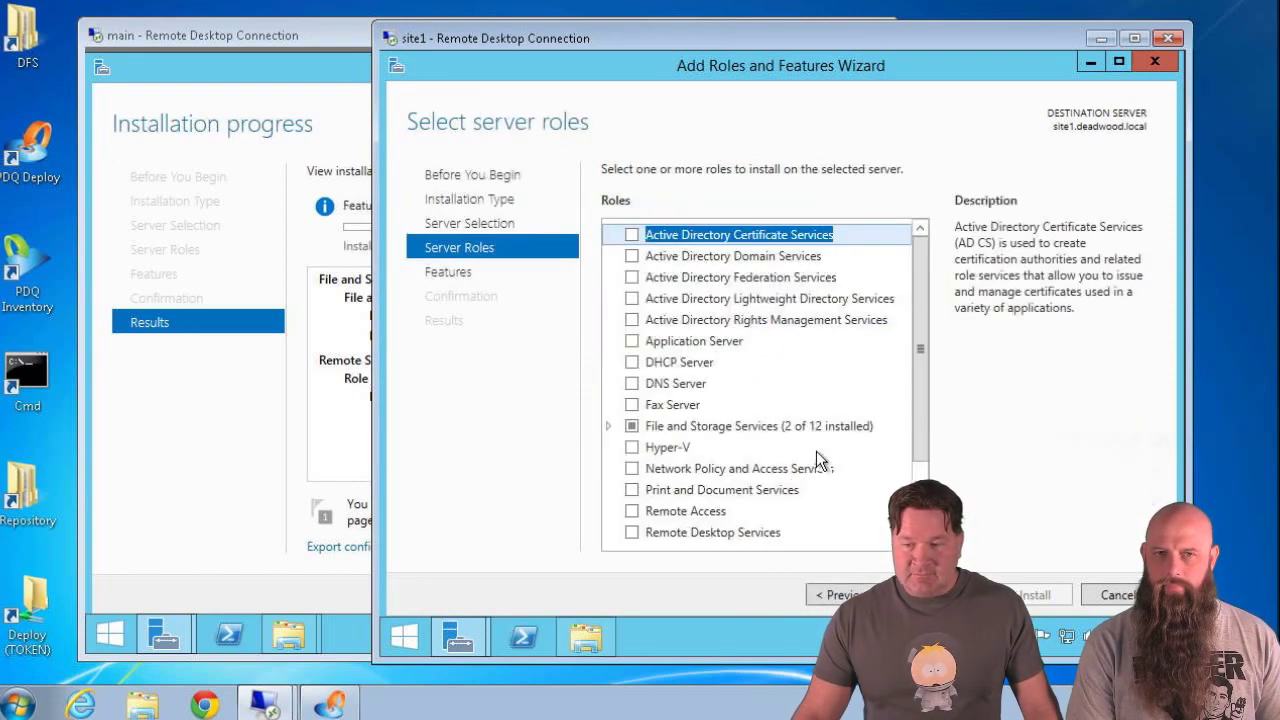
Select the DFS Namespaces role service with its required management tools, plus DFS Replication, under File and iSCSI Services on site1.
click(607, 426)
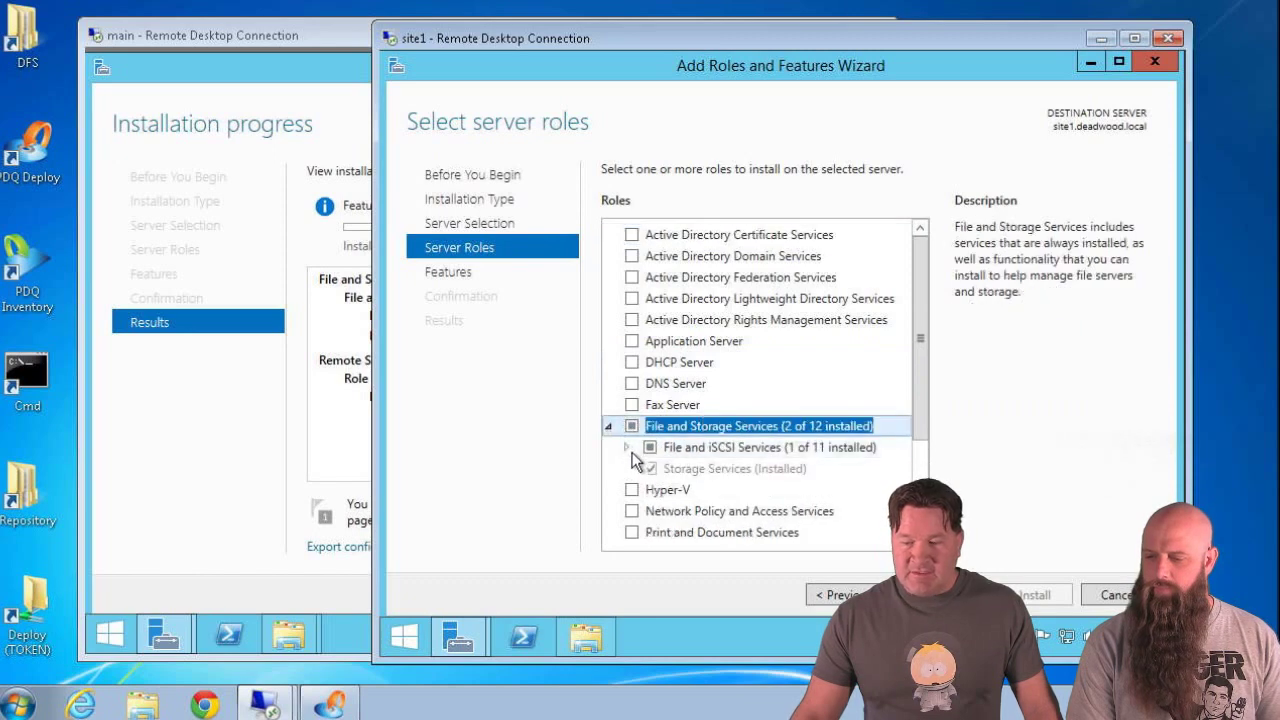
click(627, 448)
scroll(768, 437, down, 3)
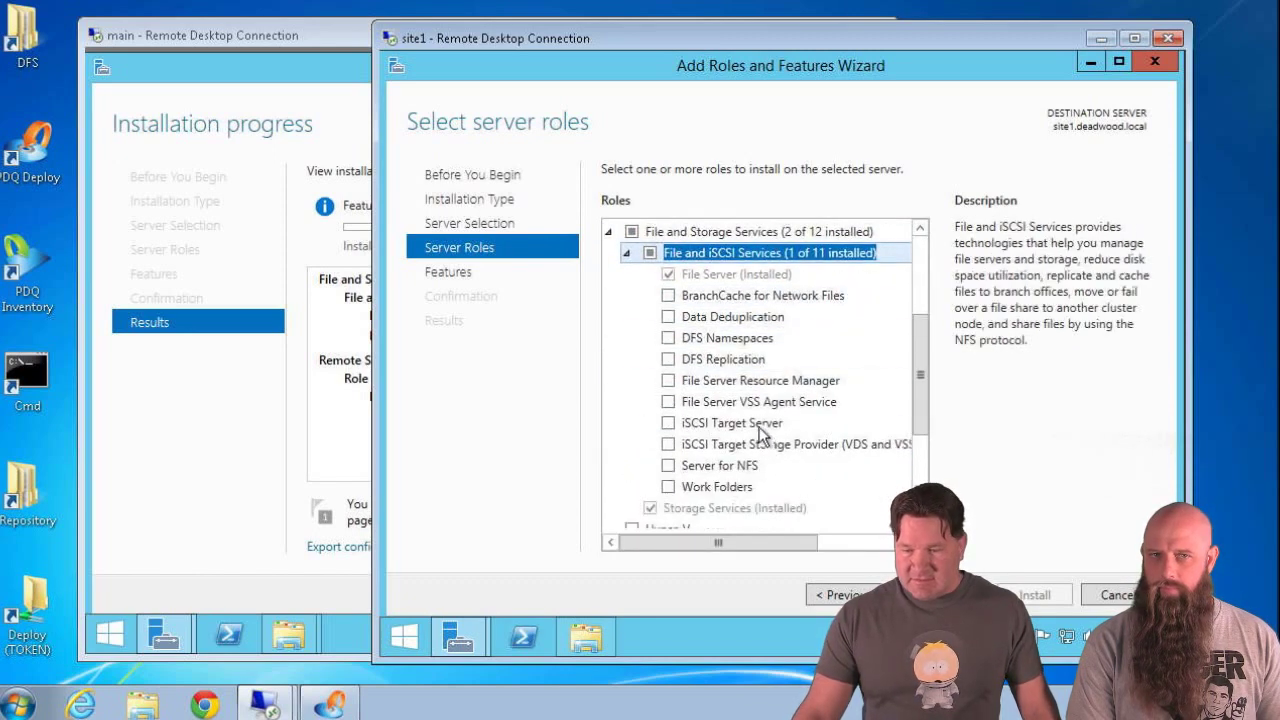
click(668, 337)
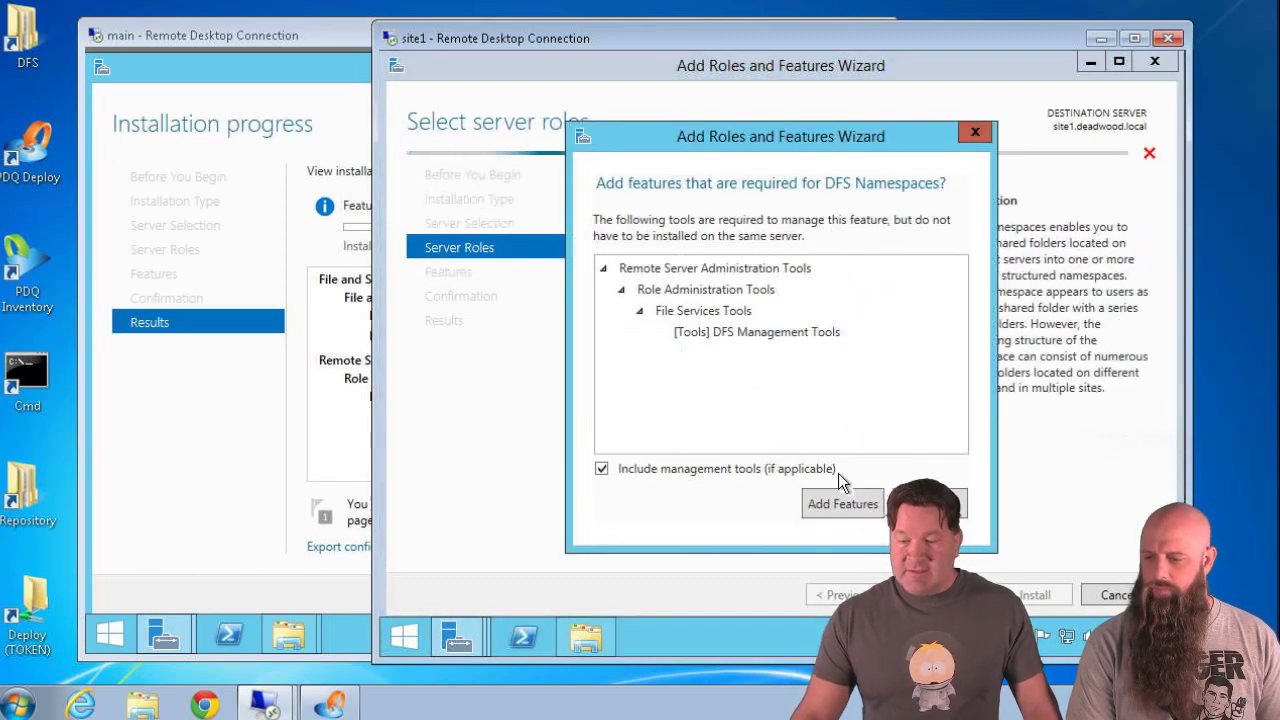
click(834, 501)
click(668, 359)
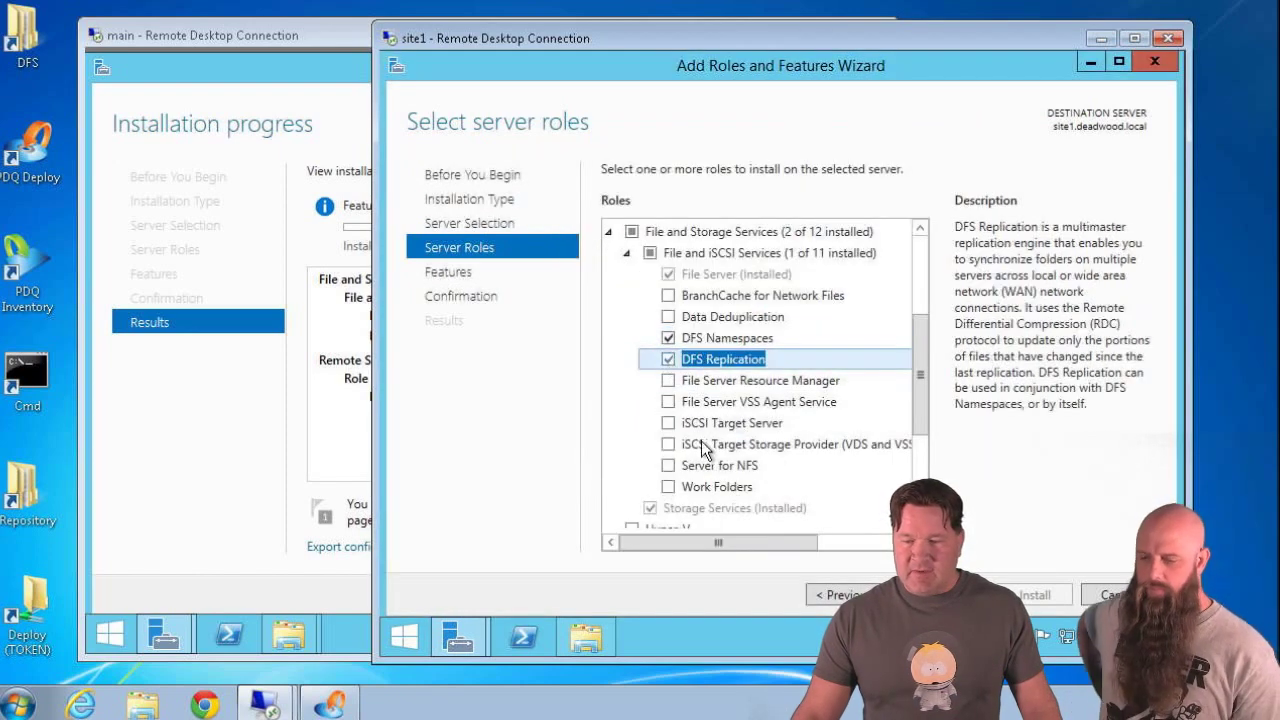
Start installing the DFS role services on site1 without additional features, and return to the main remote session.
click(924, 594)
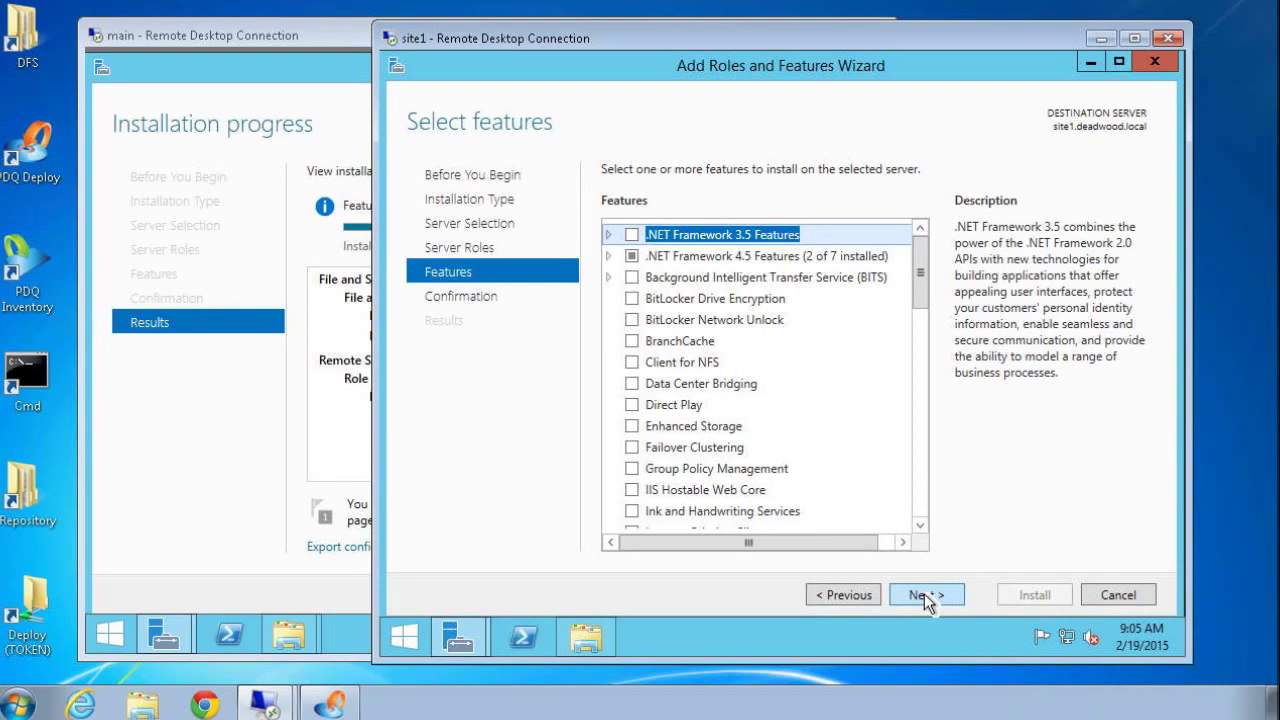
click(924, 593)
click(1062, 596)
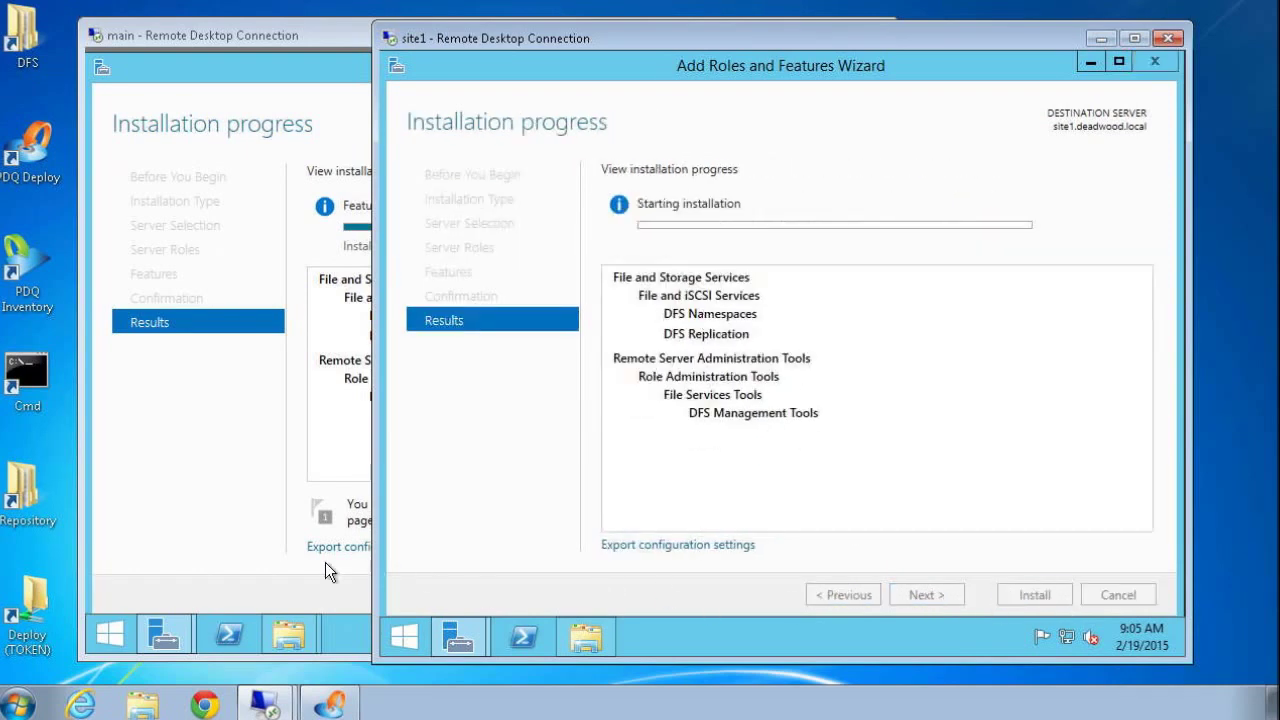
click(226, 511)
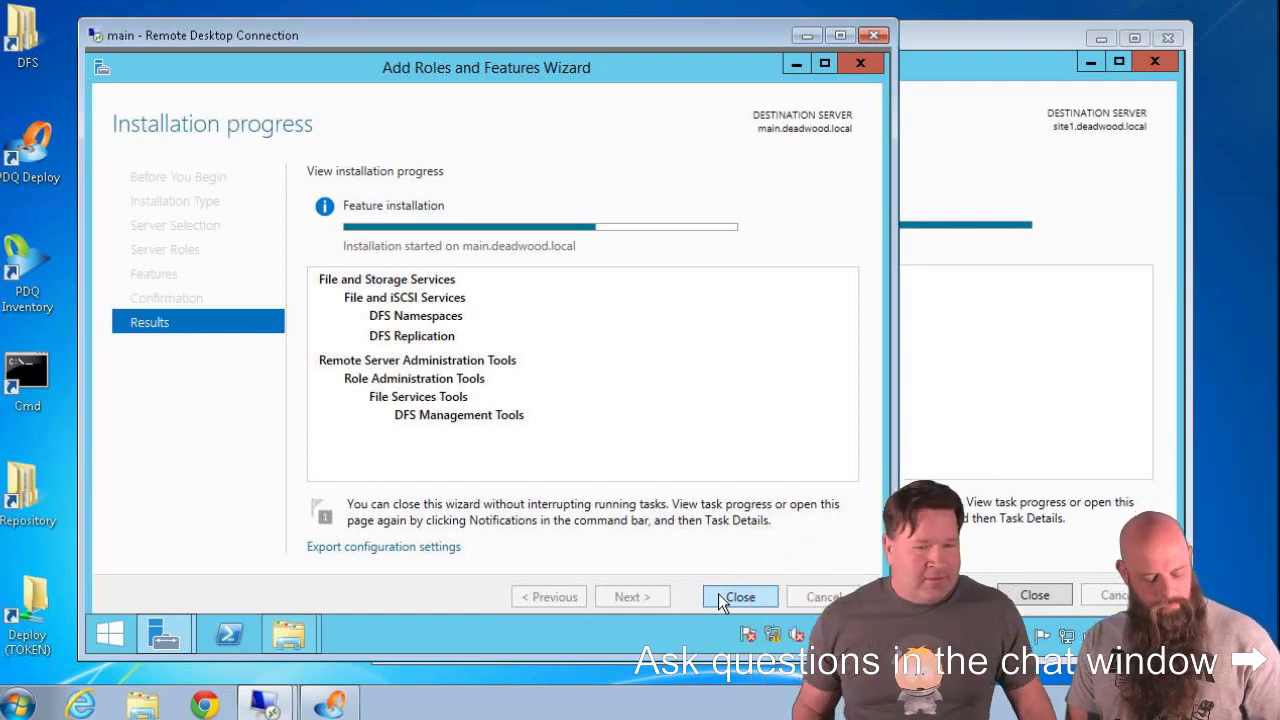
Close the role installation wizard on main and open DFS Management.
click(738, 597)
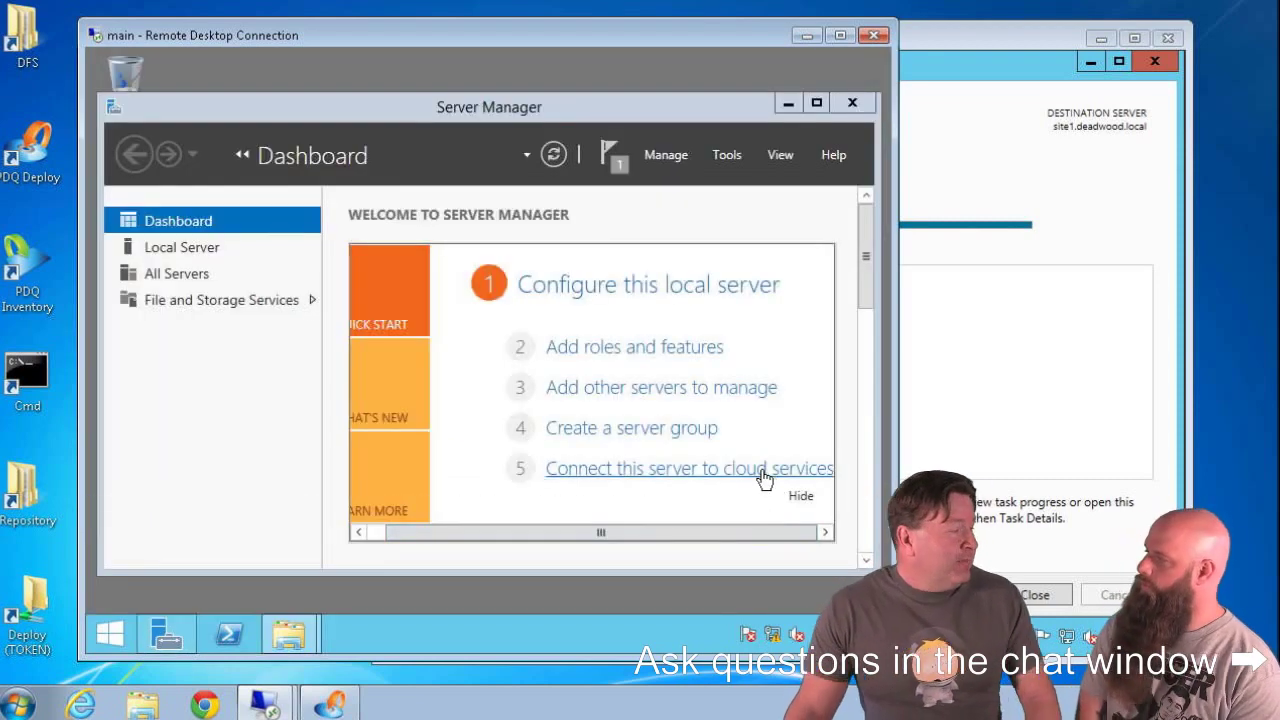
click(728, 154)
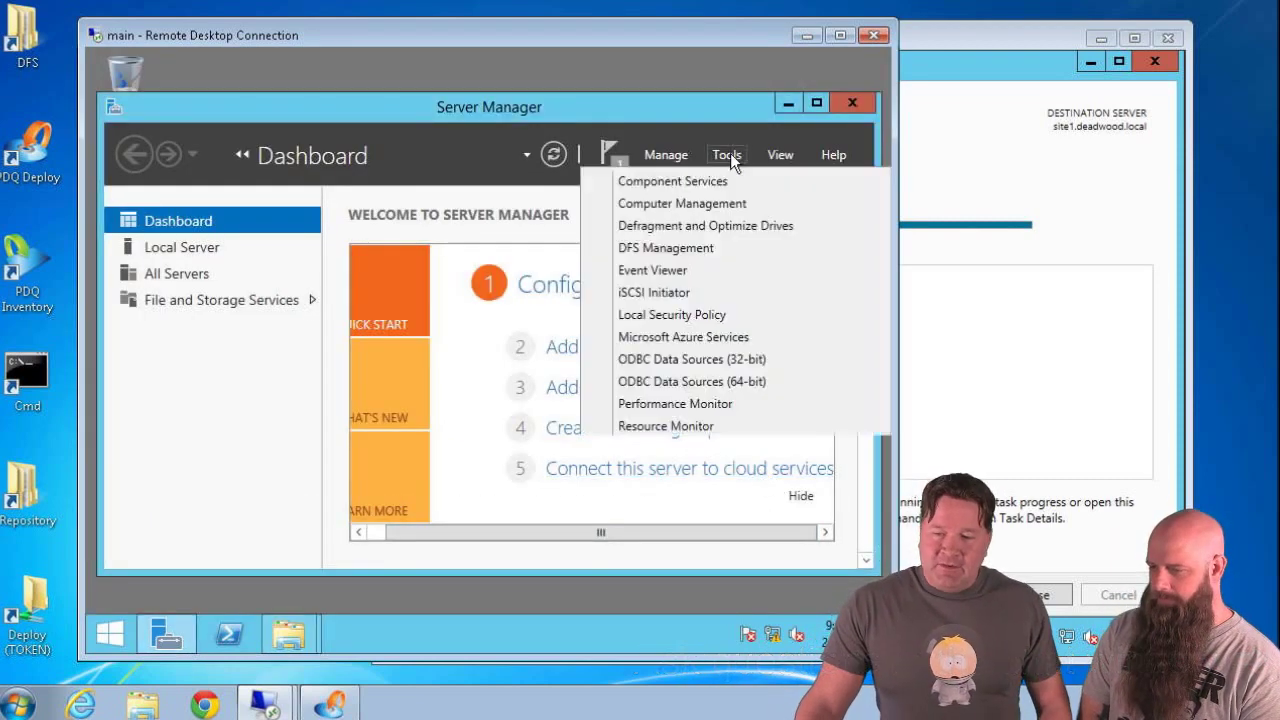
click(656, 248)
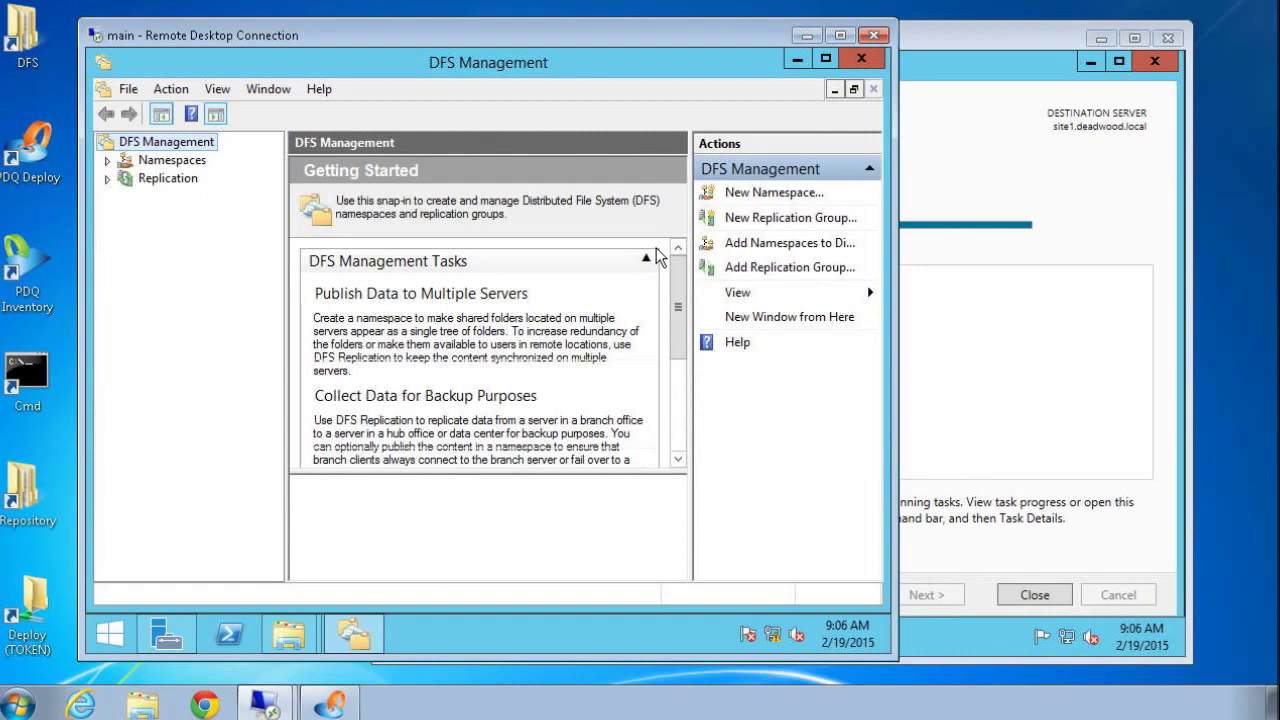
Delete the existing packages replication group, including all of its members, from Replication.
click(108, 178)
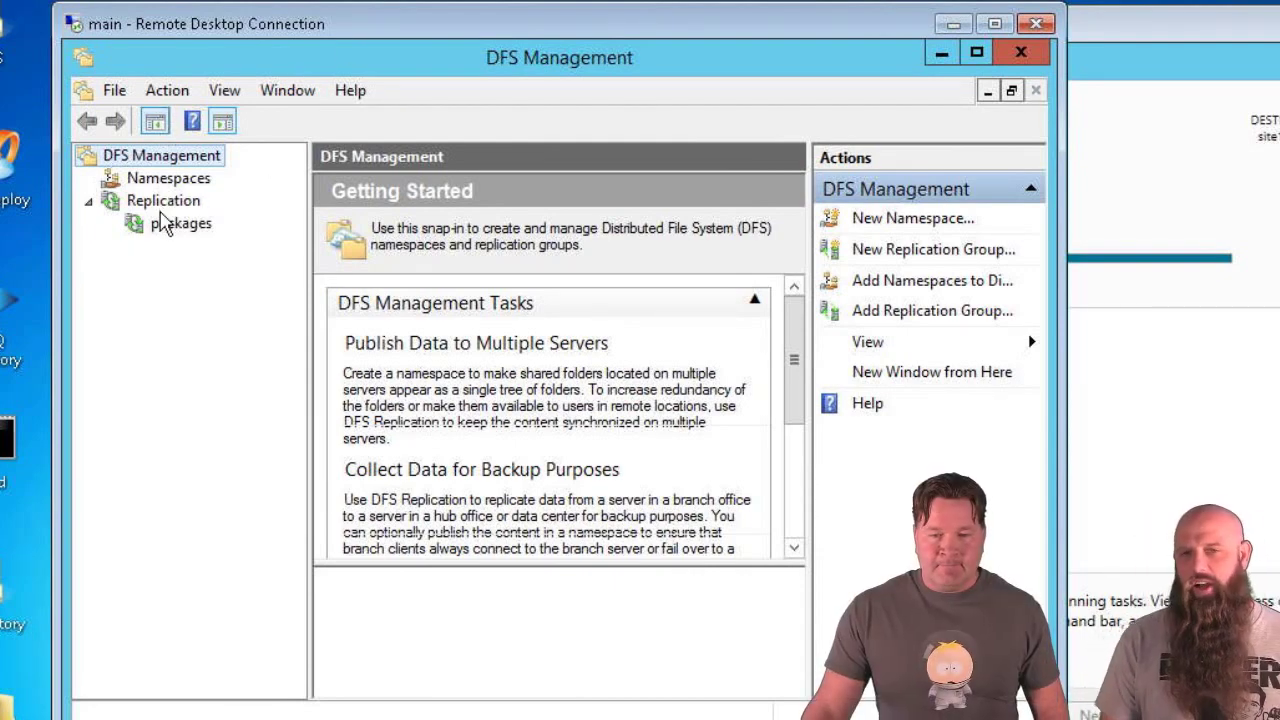
right_click(160, 226)
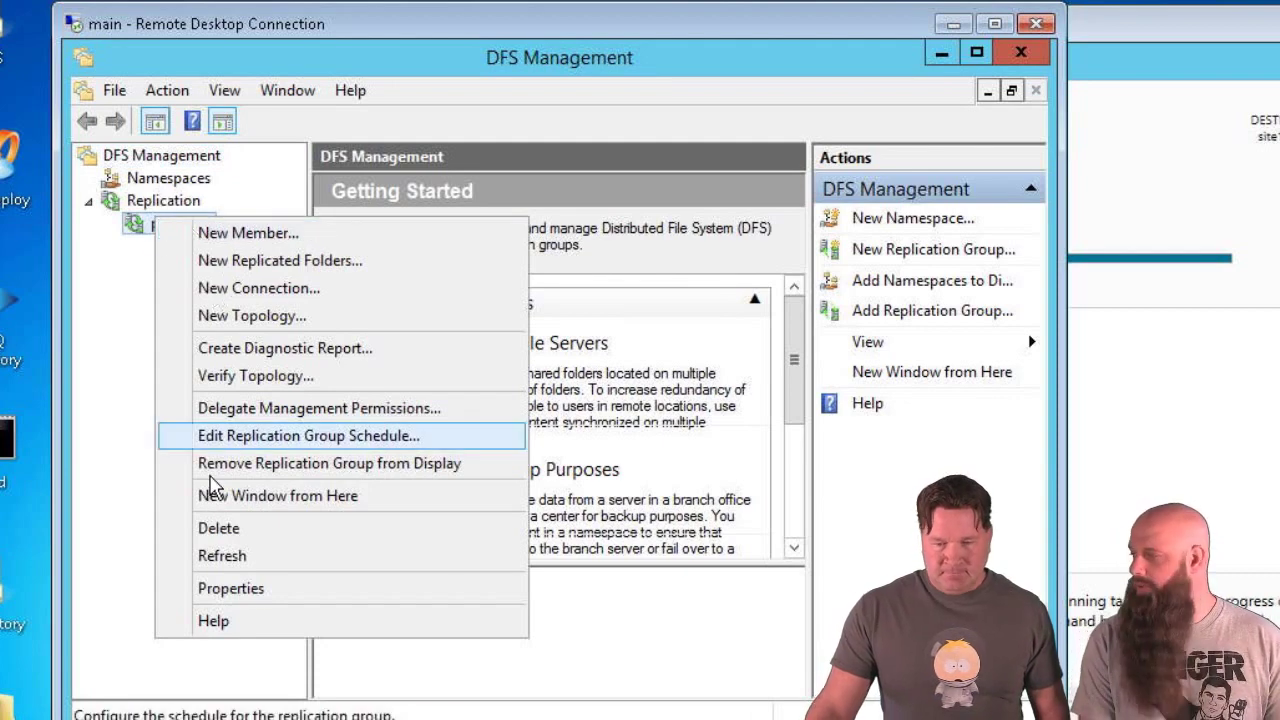
click(213, 532)
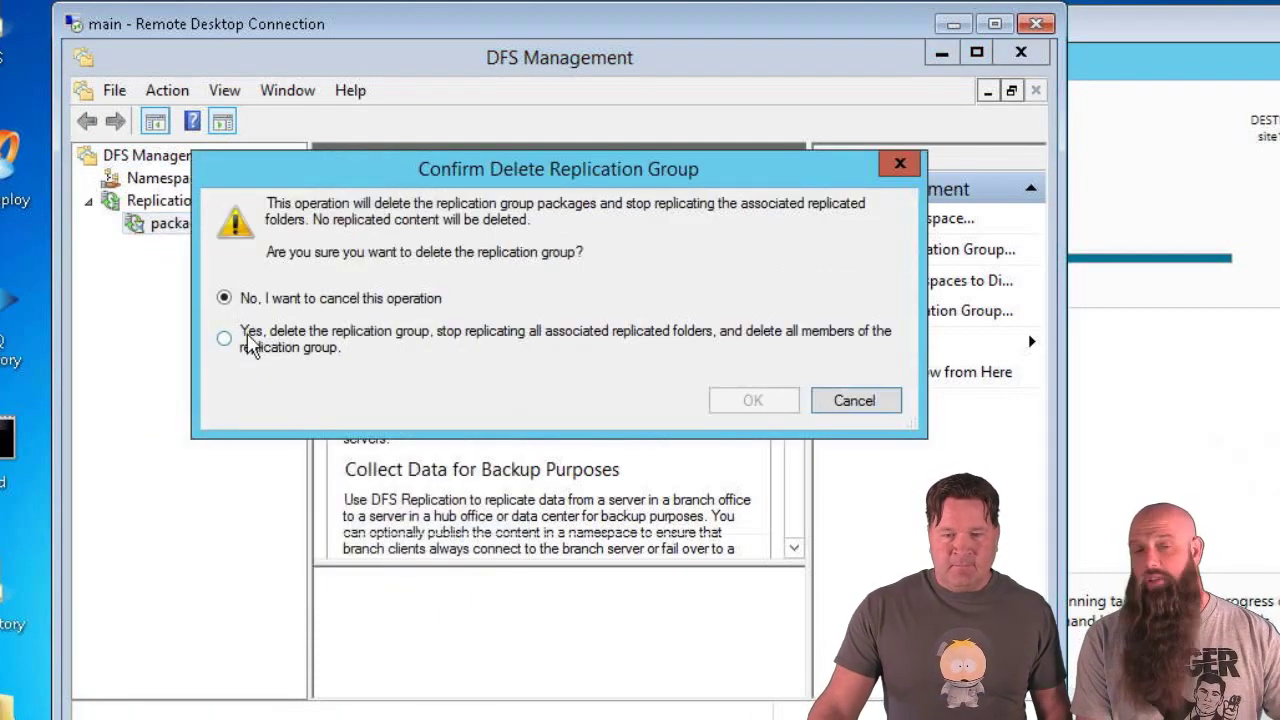
click(250, 340)
click(748, 399)
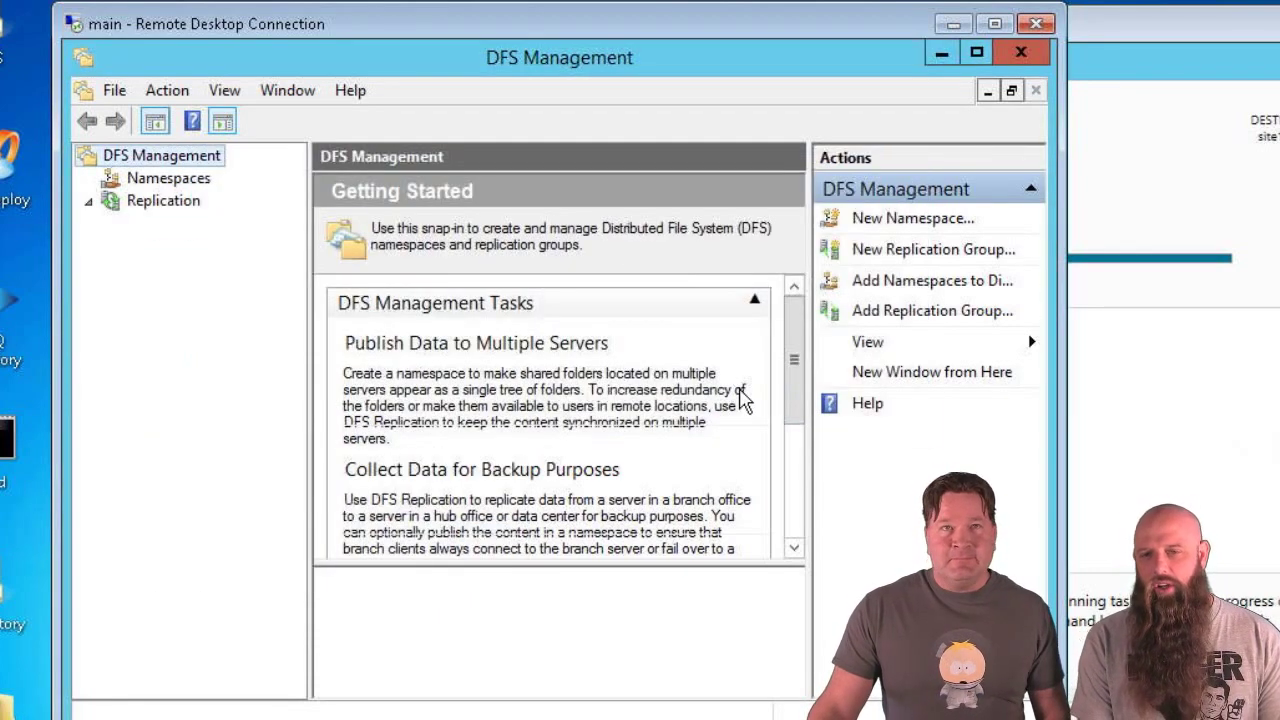
click(91, 202)
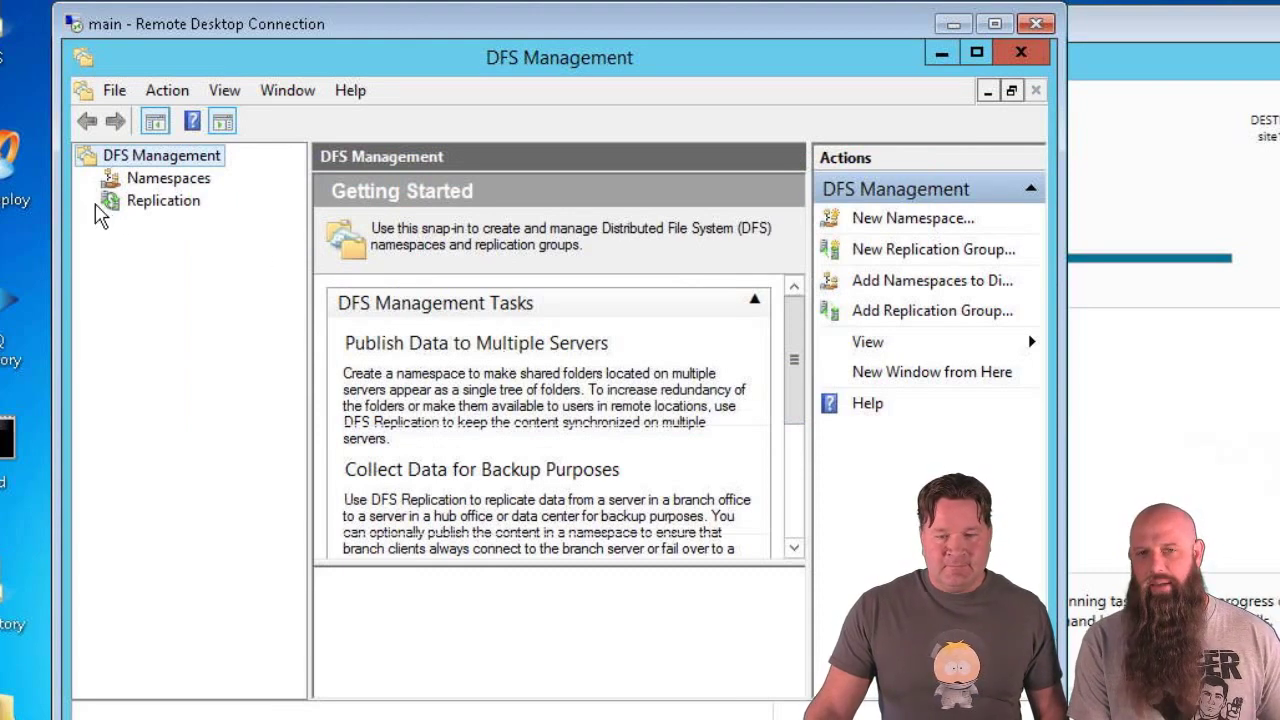
Start a new namespace hosted on server main and name it packages.
click(160, 178)
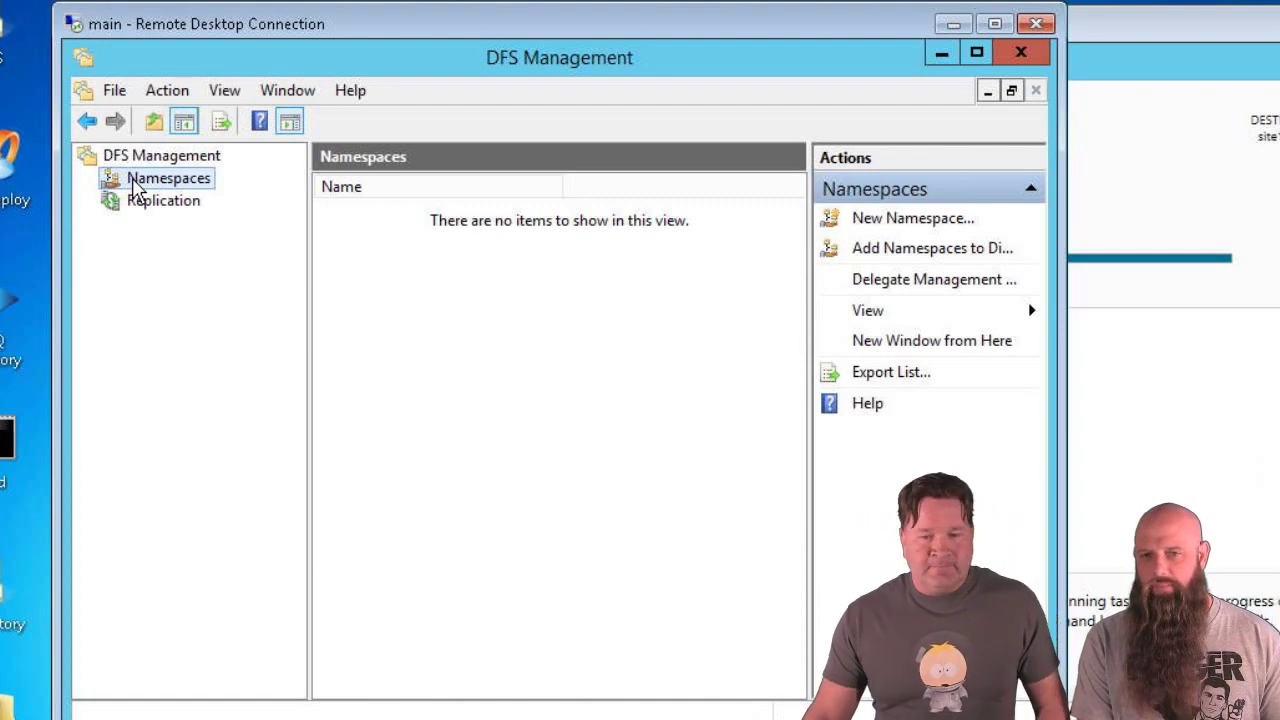
right_click(137, 190)
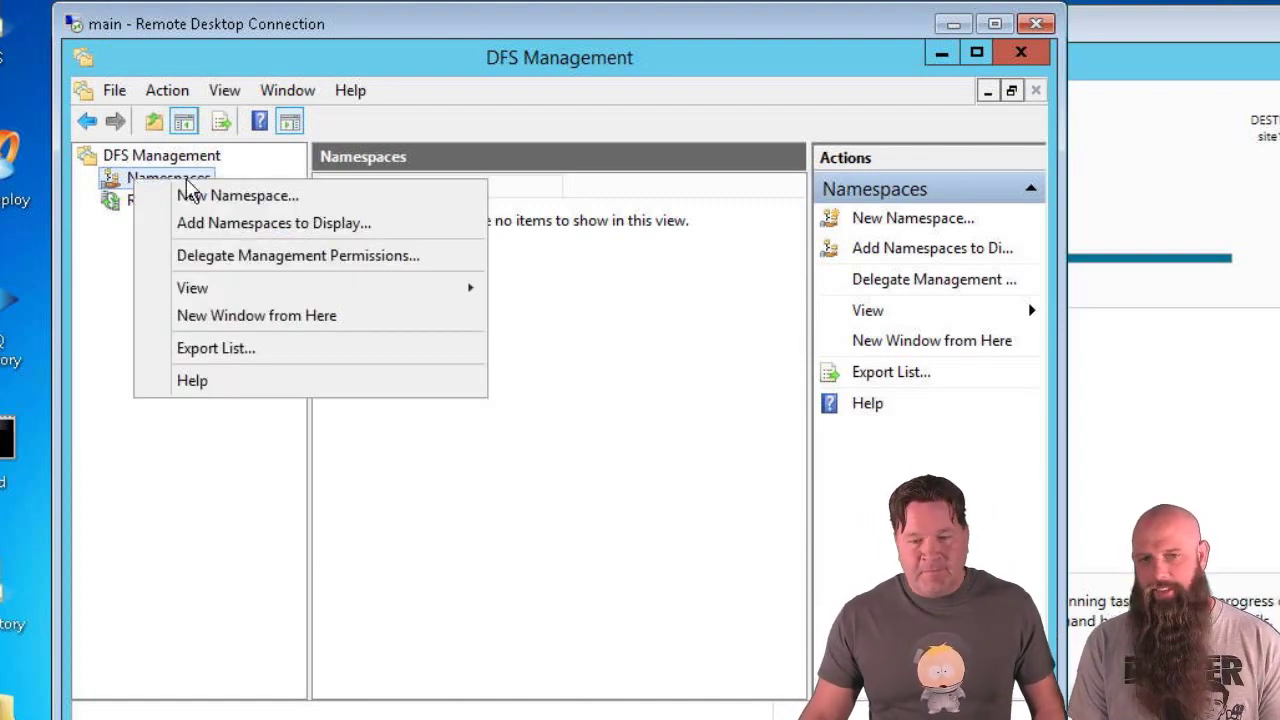
click(197, 197)
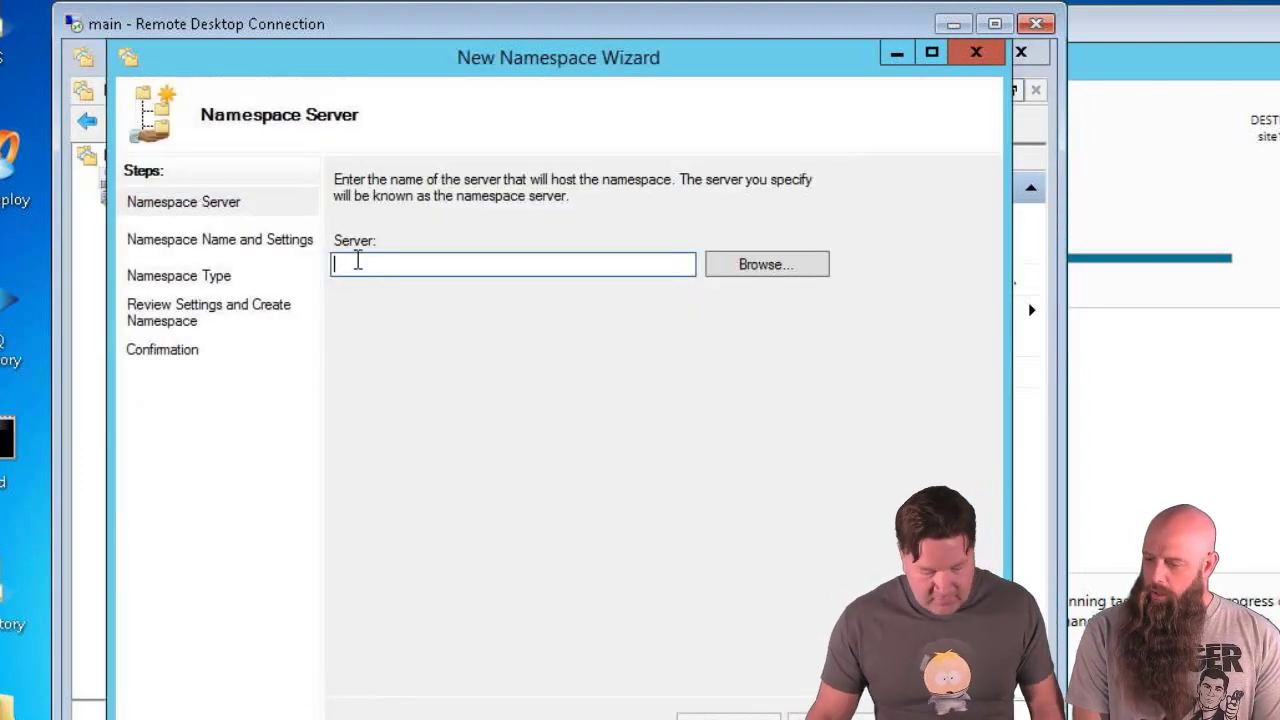
text(main)
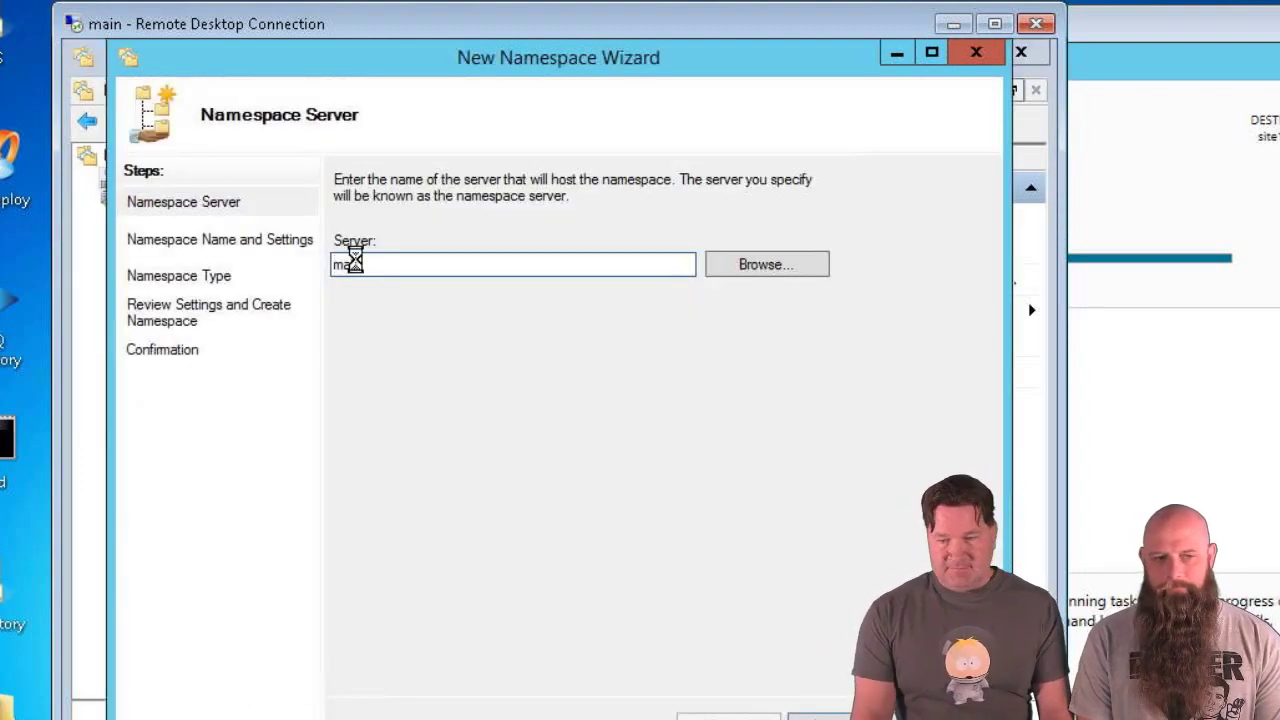
key(Return)
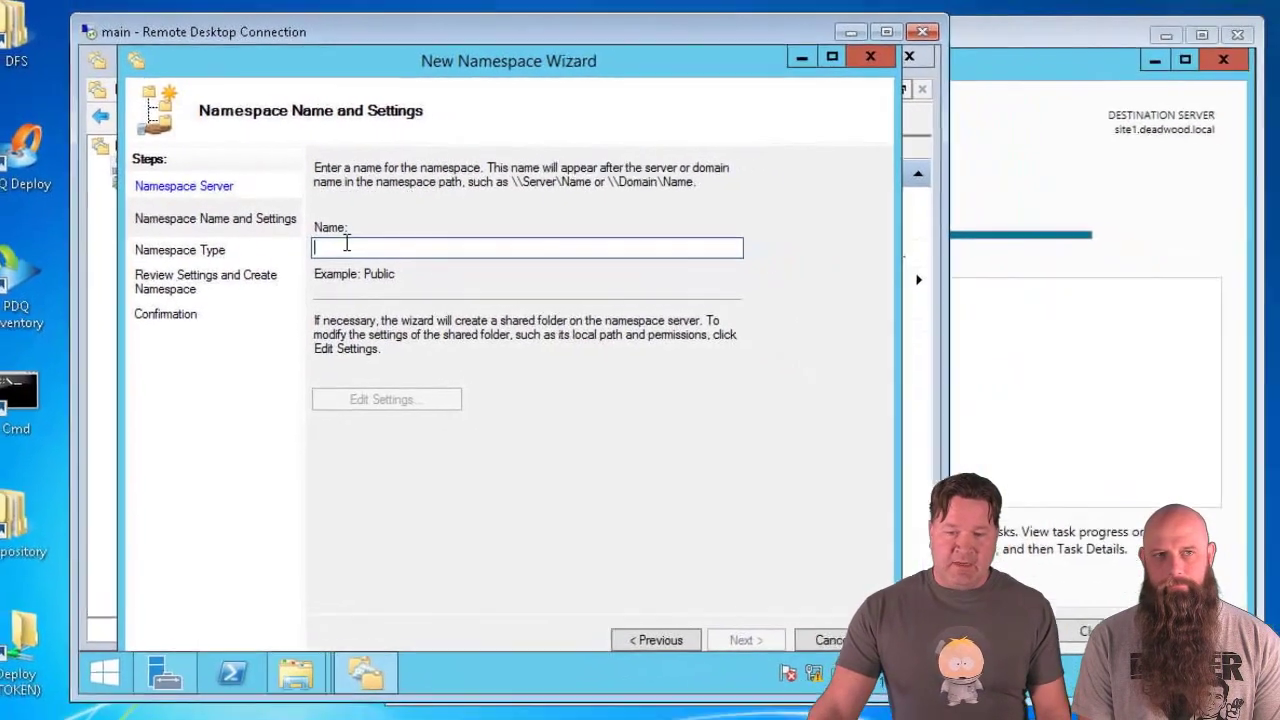
text(pack)
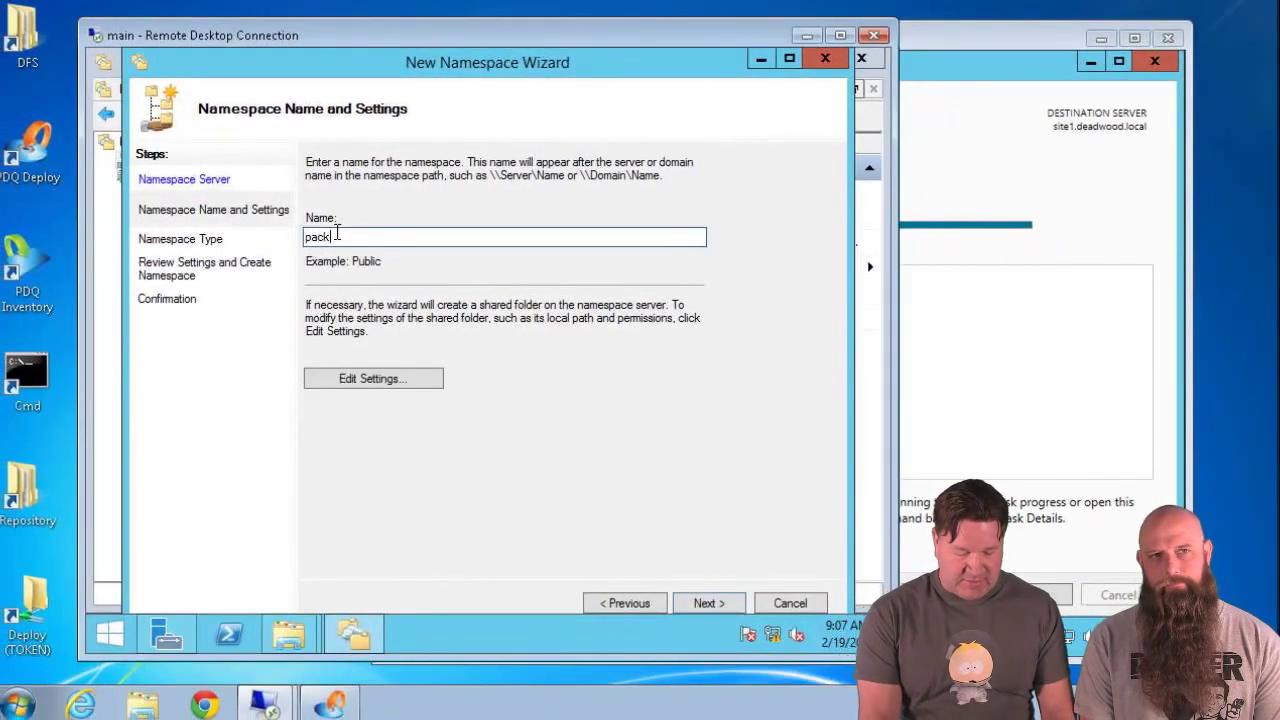
text(ages)
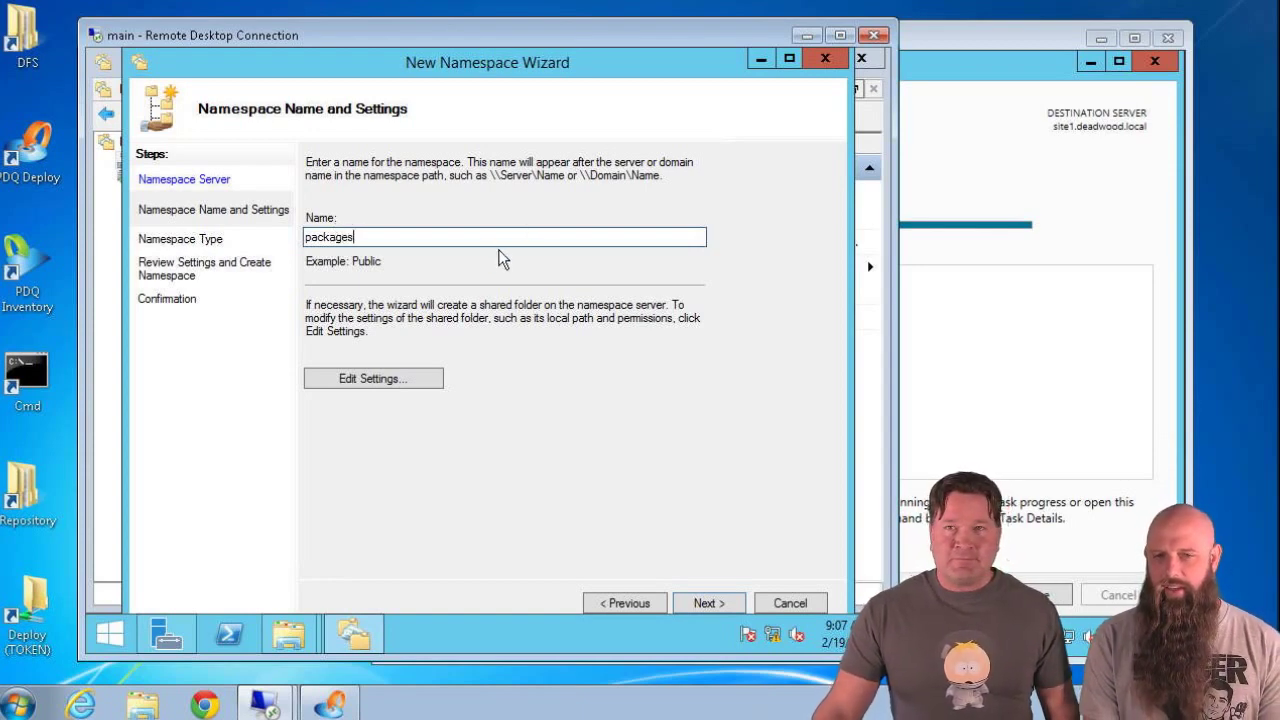
Set the namespace's shared folder path to C:\packages, with full access for administrators and read and write permissions for other users.
click(370, 384)
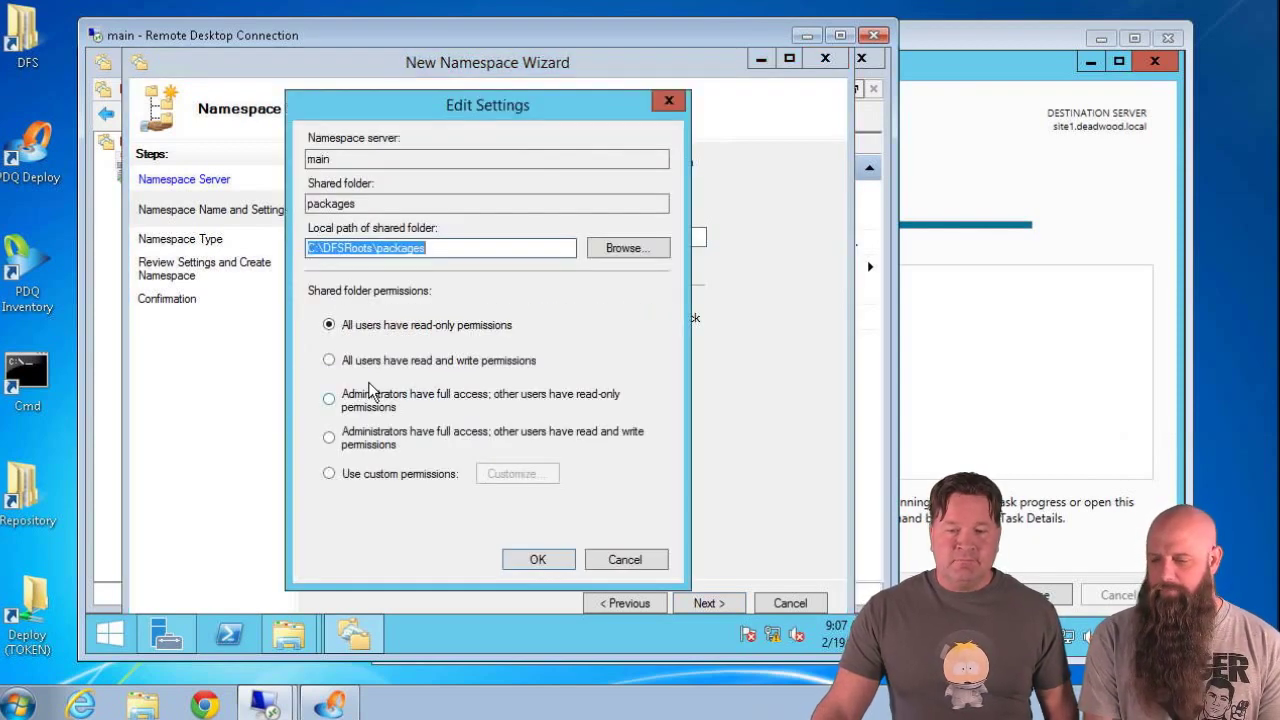
click(628, 252)
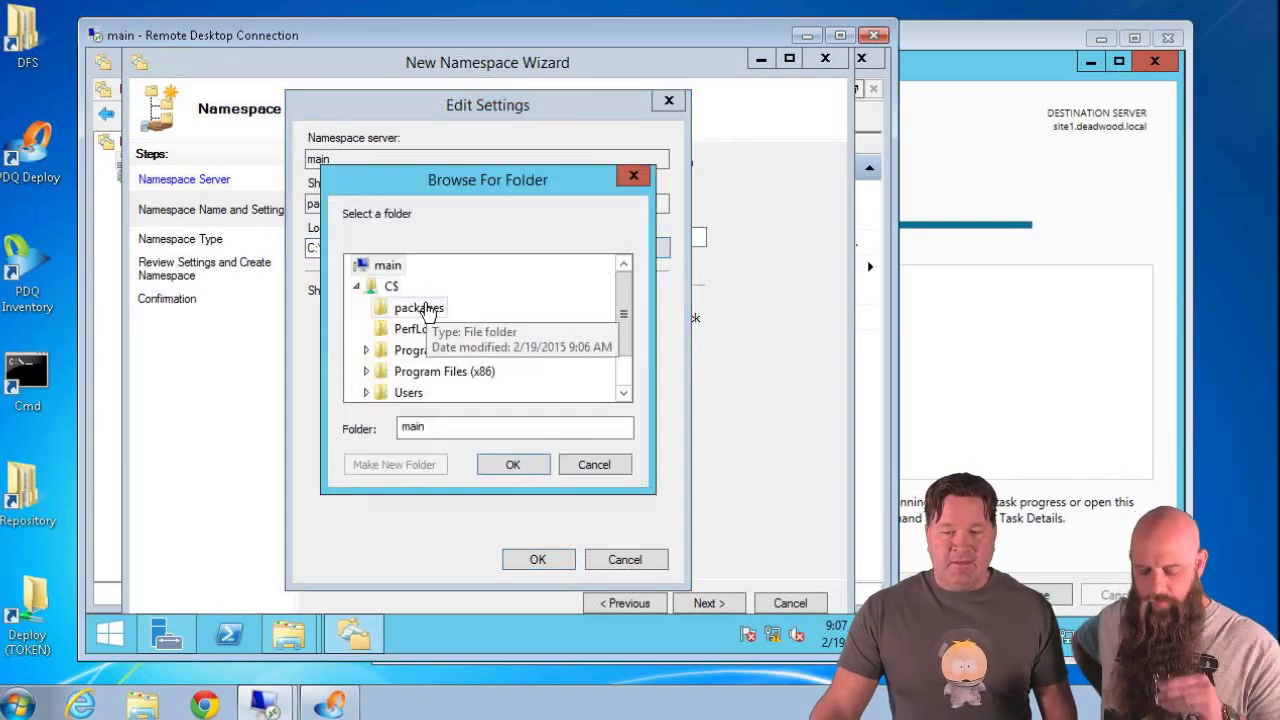
click(425, 310)
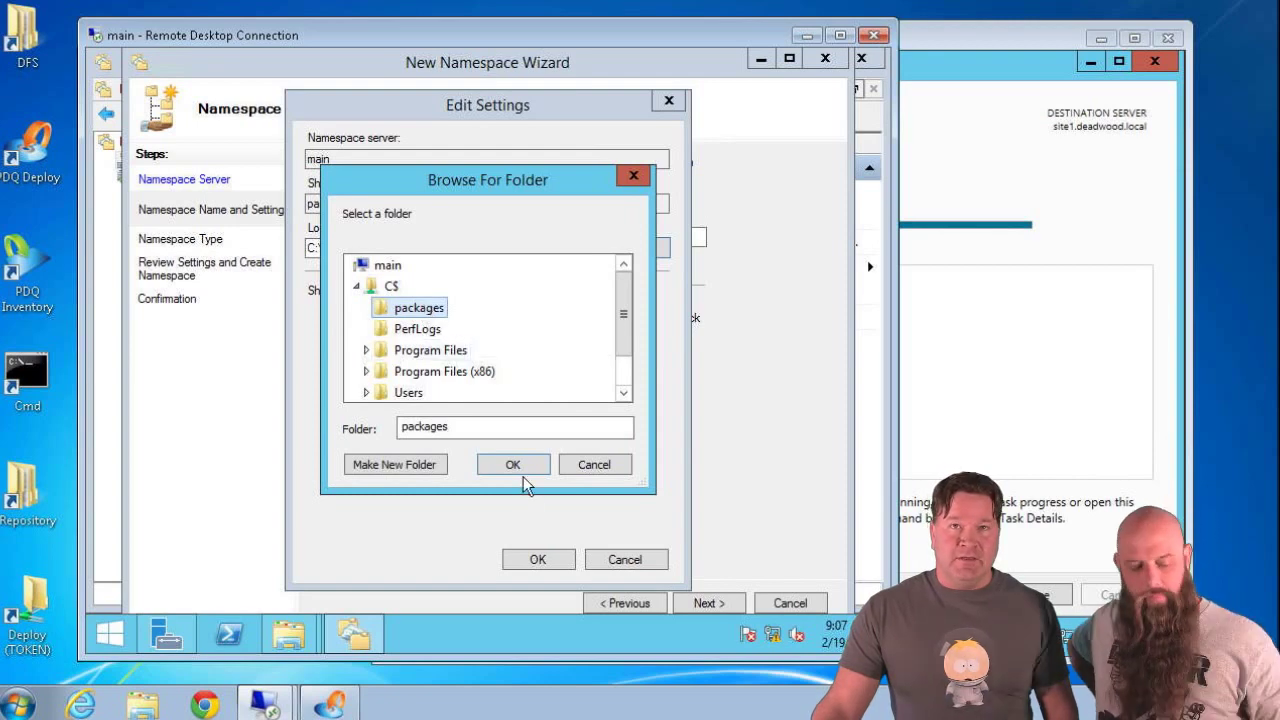
click(514, 464)
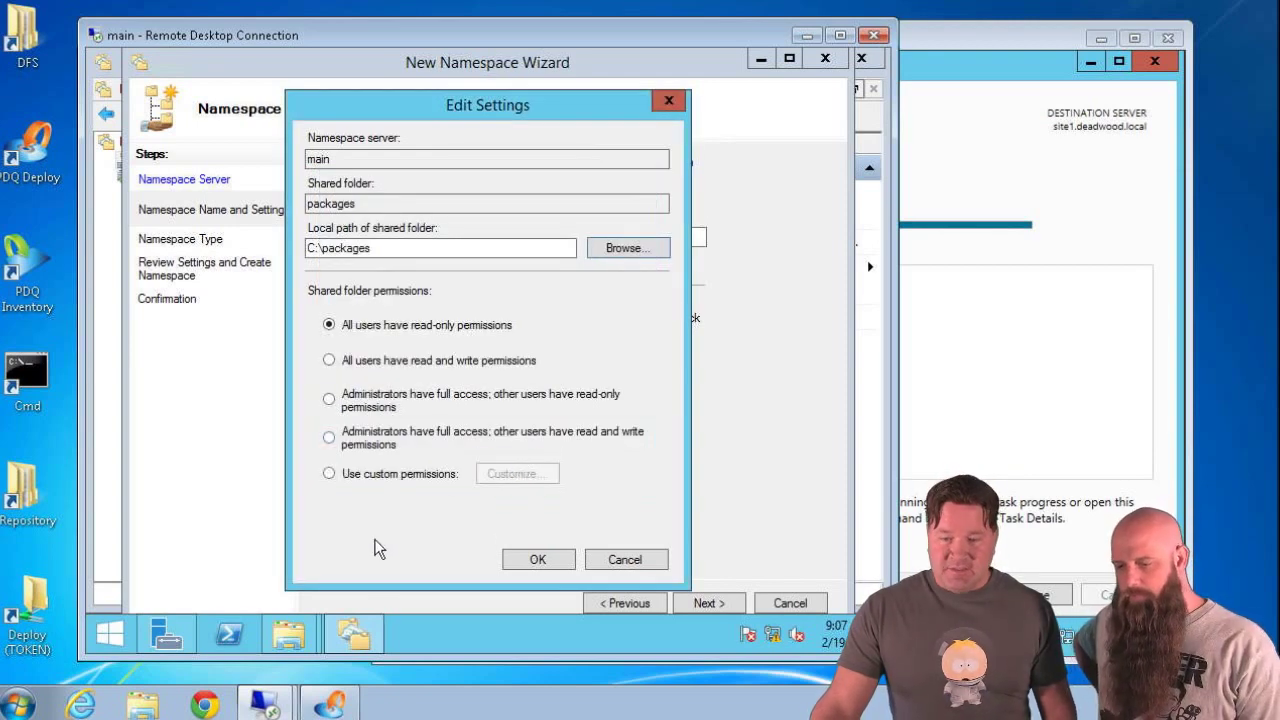
click(331, 437)
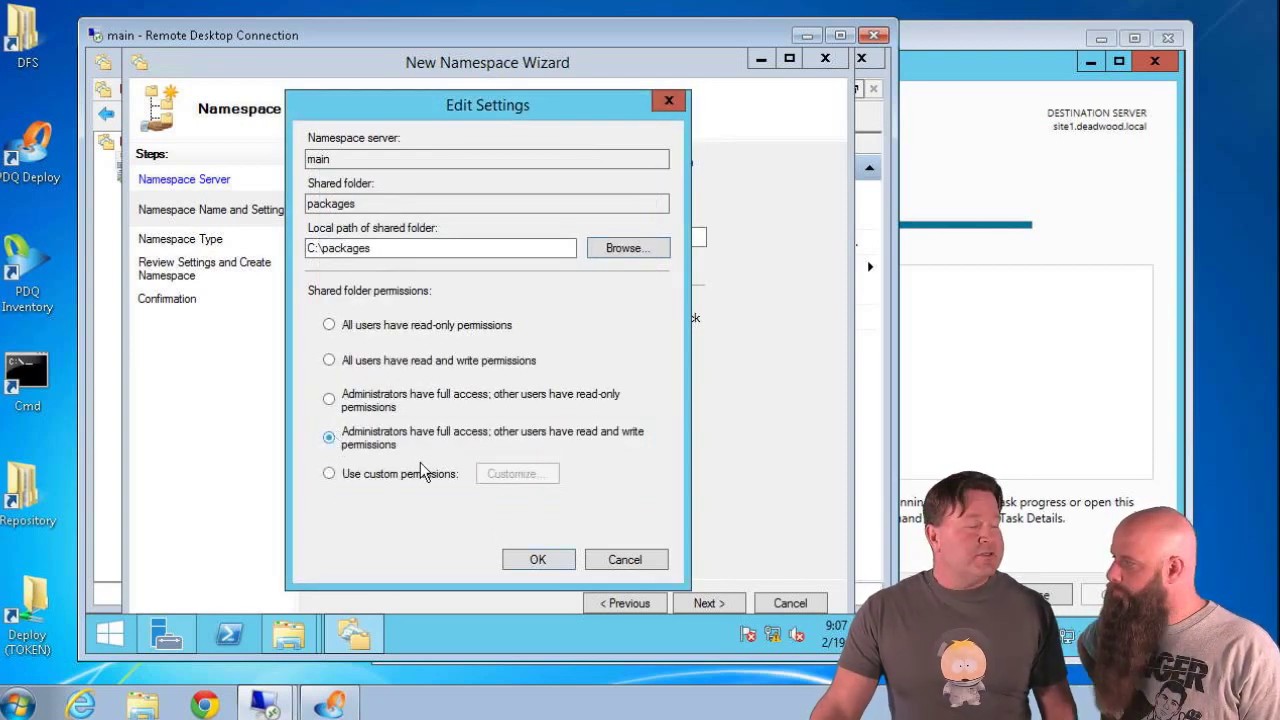
click(538, 560)
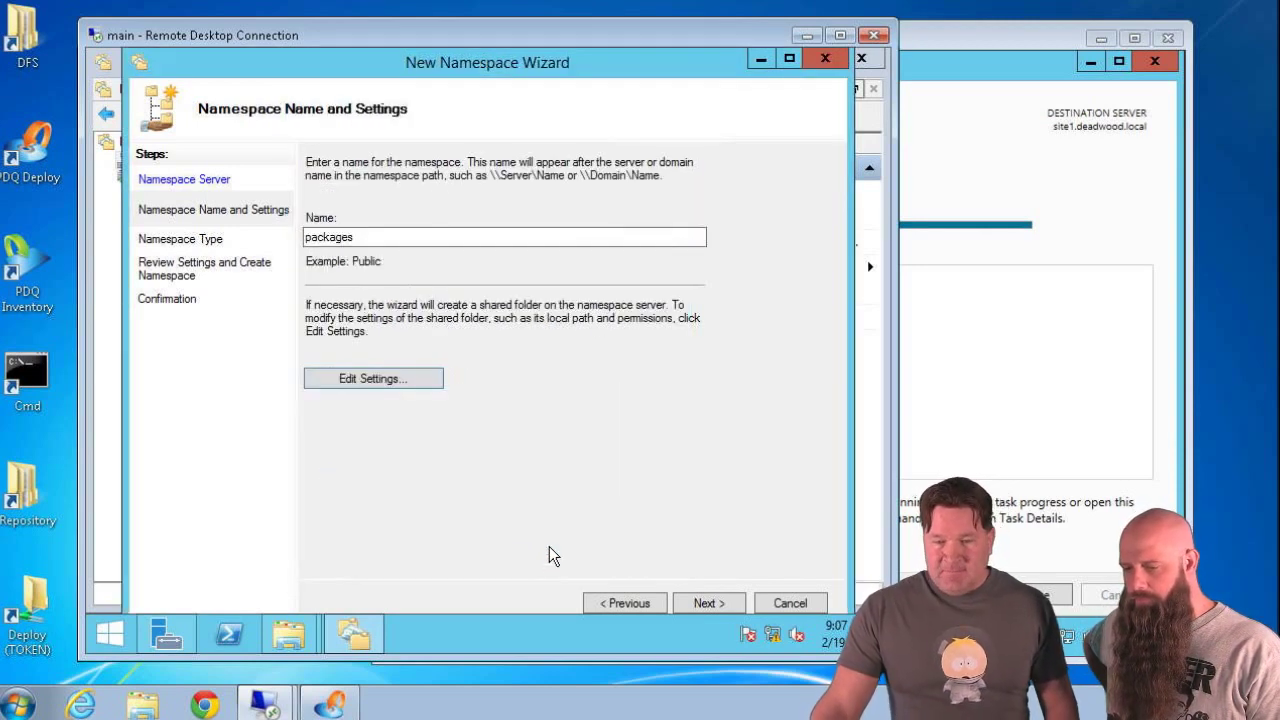
Use the existing packages share and create the domain-based namespace \\deadwood.local\packages in Windows Server 2008 mode, and close the wizard.
click(690, 603)
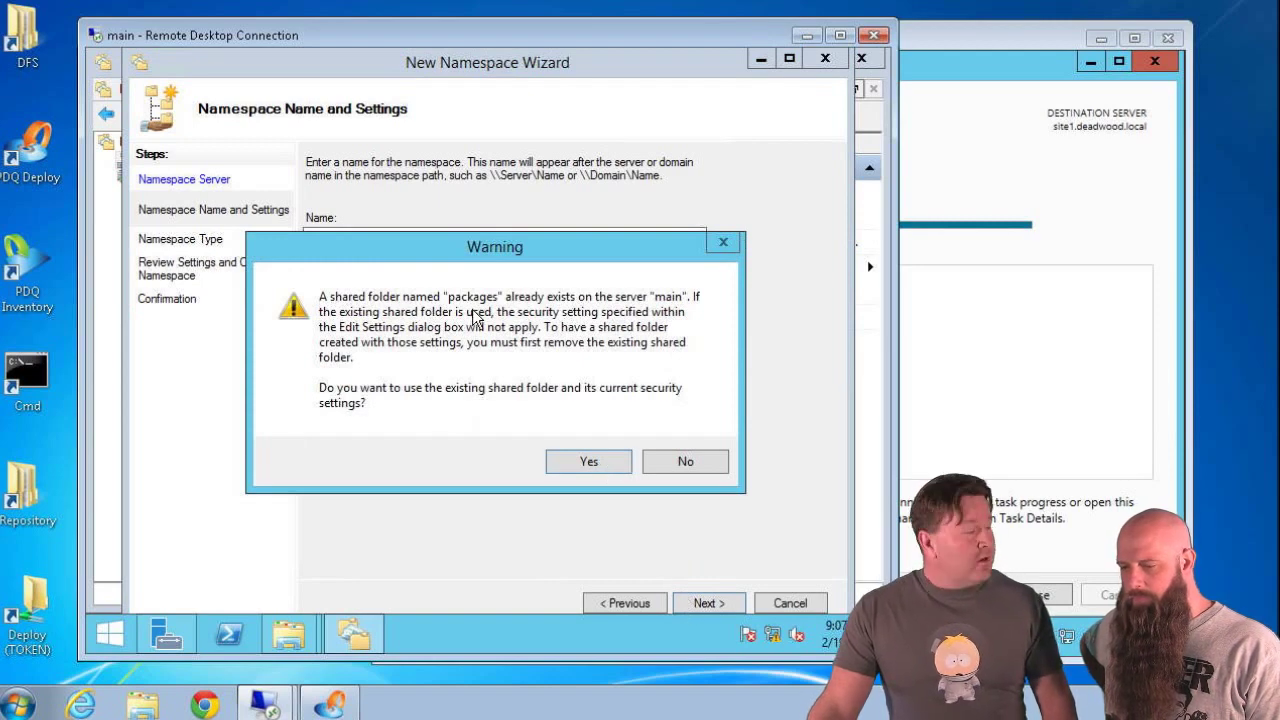
click(582, 464)
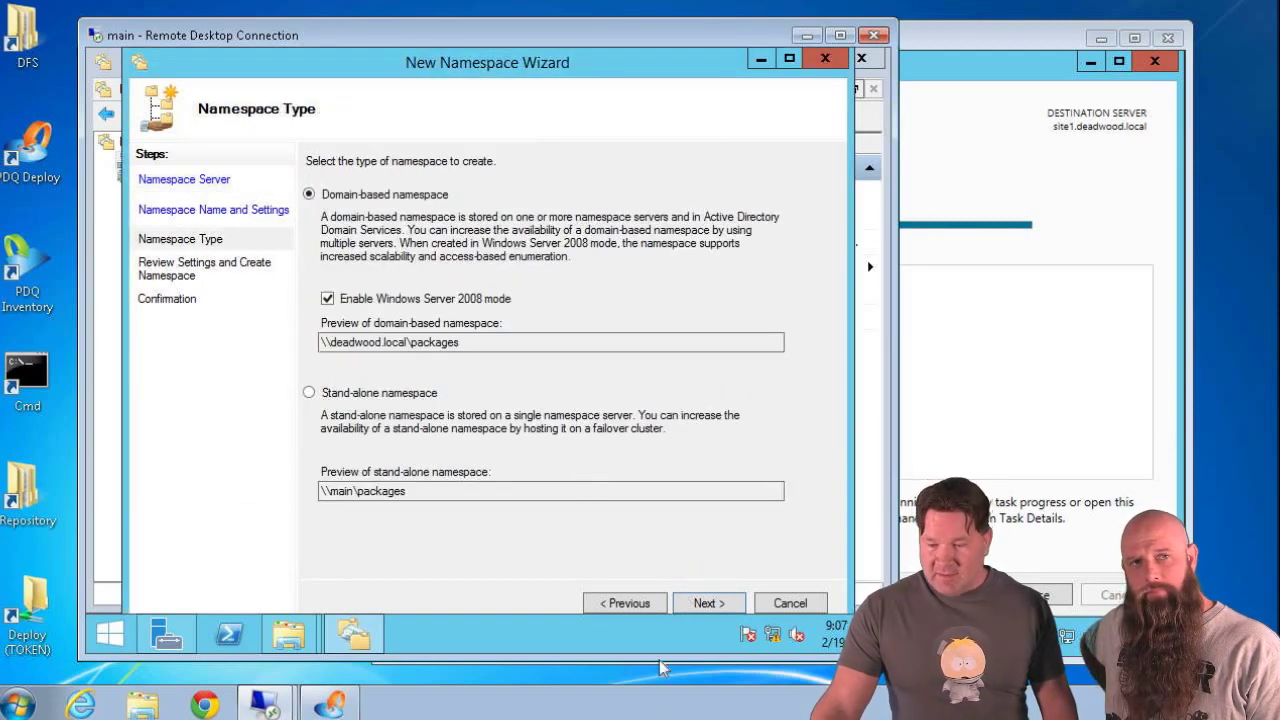
click(697, 603)
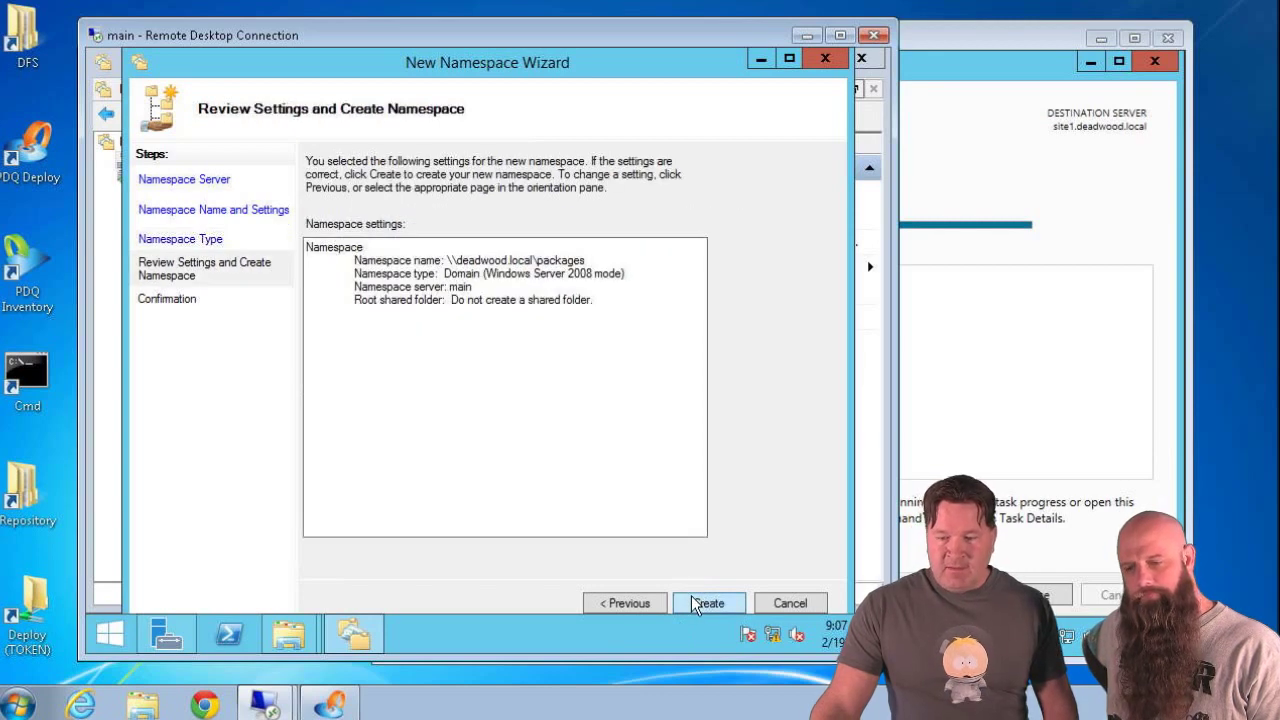
click(644, 607)
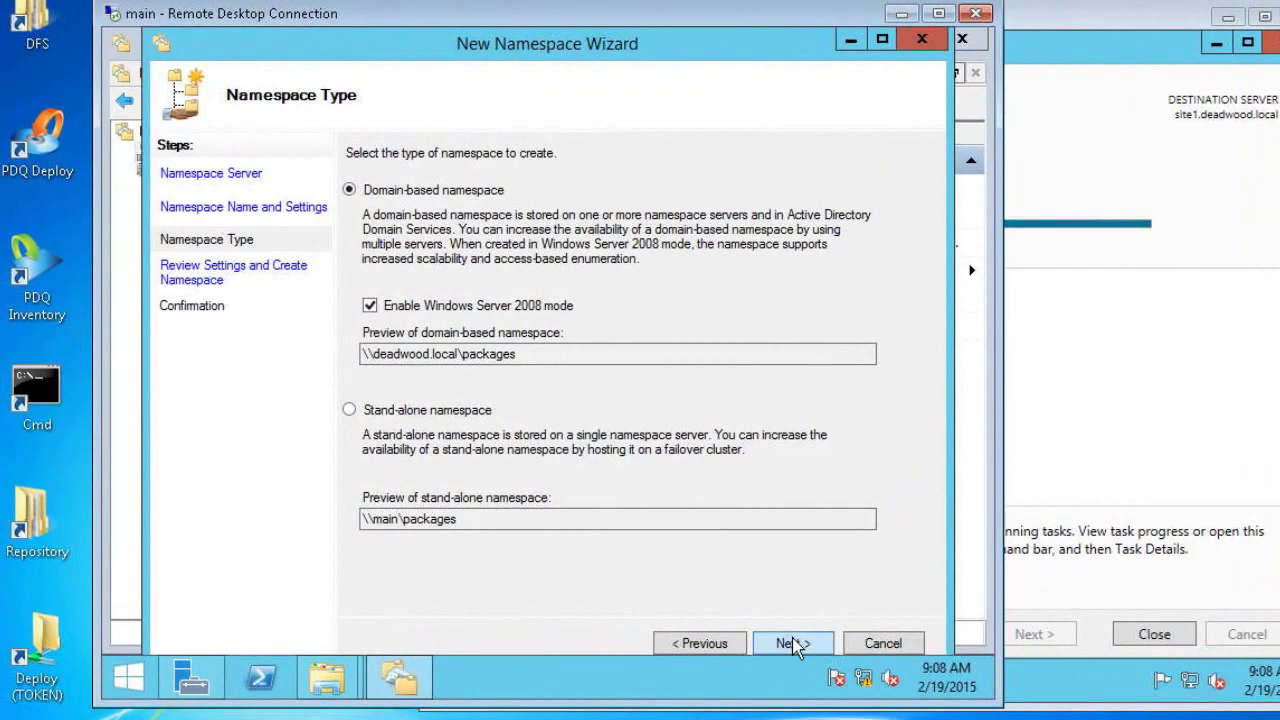
click(792, 643)
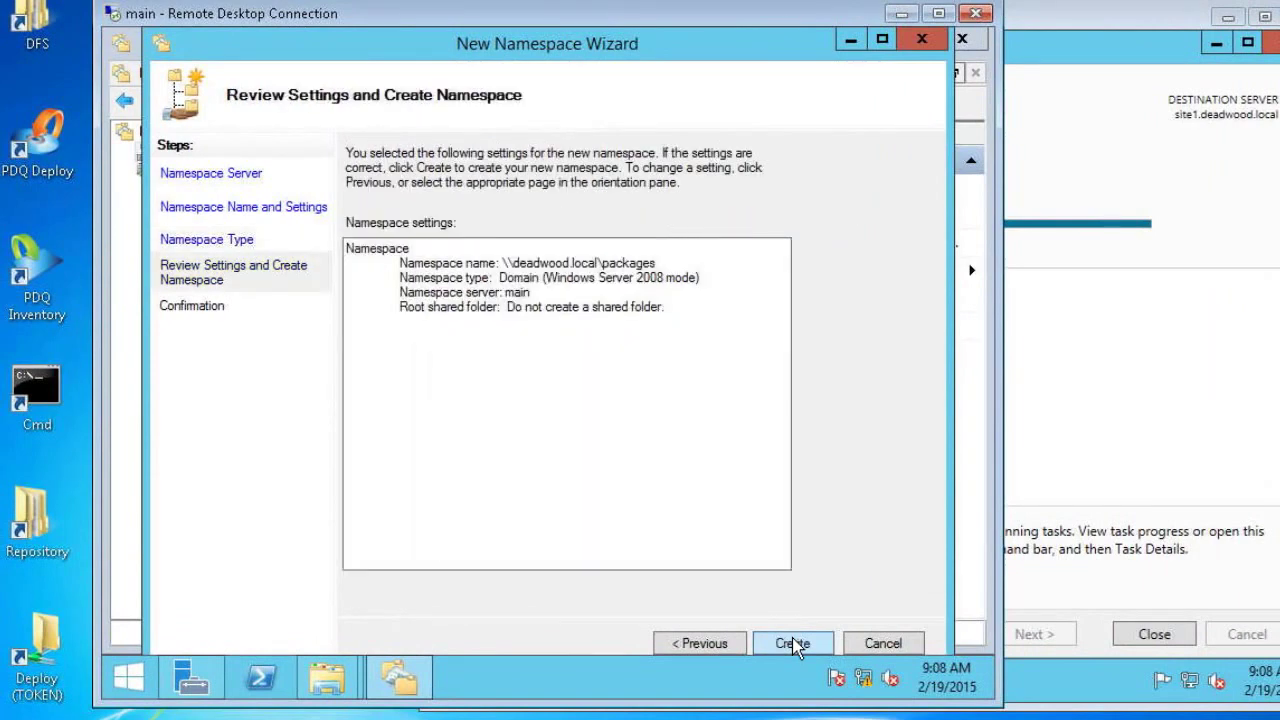
click(792, 643)
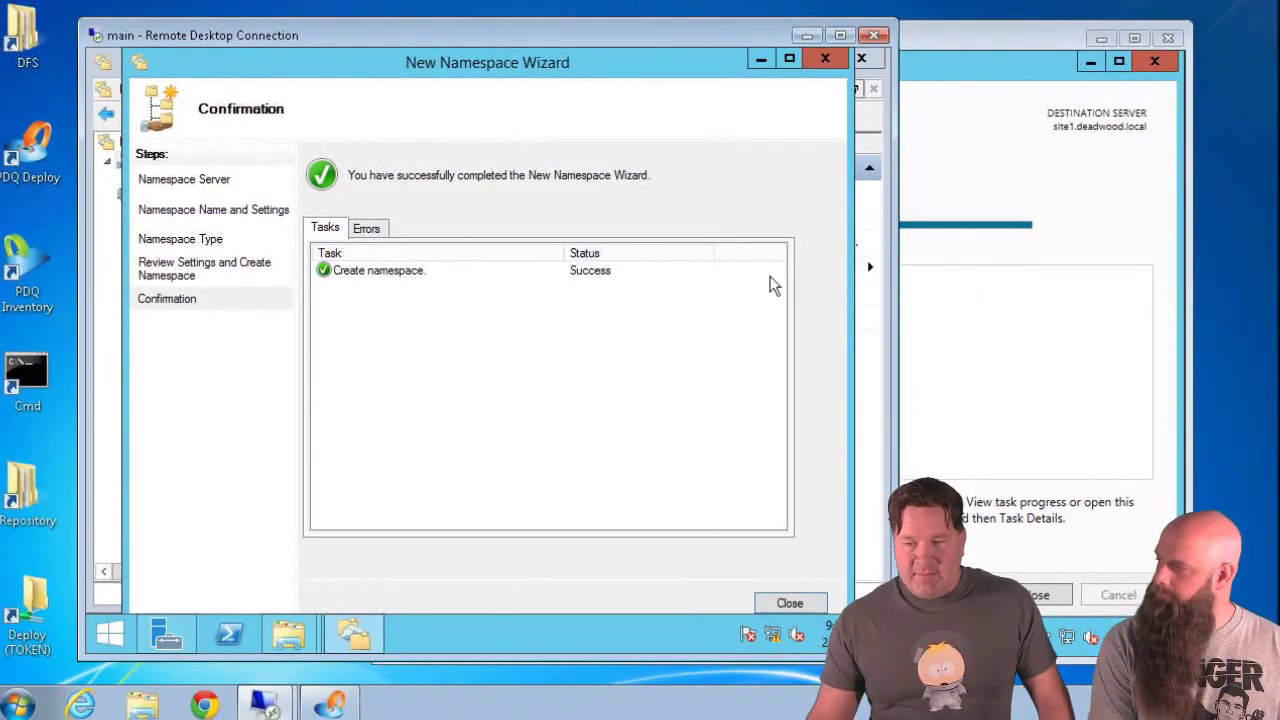
click(825, 58)
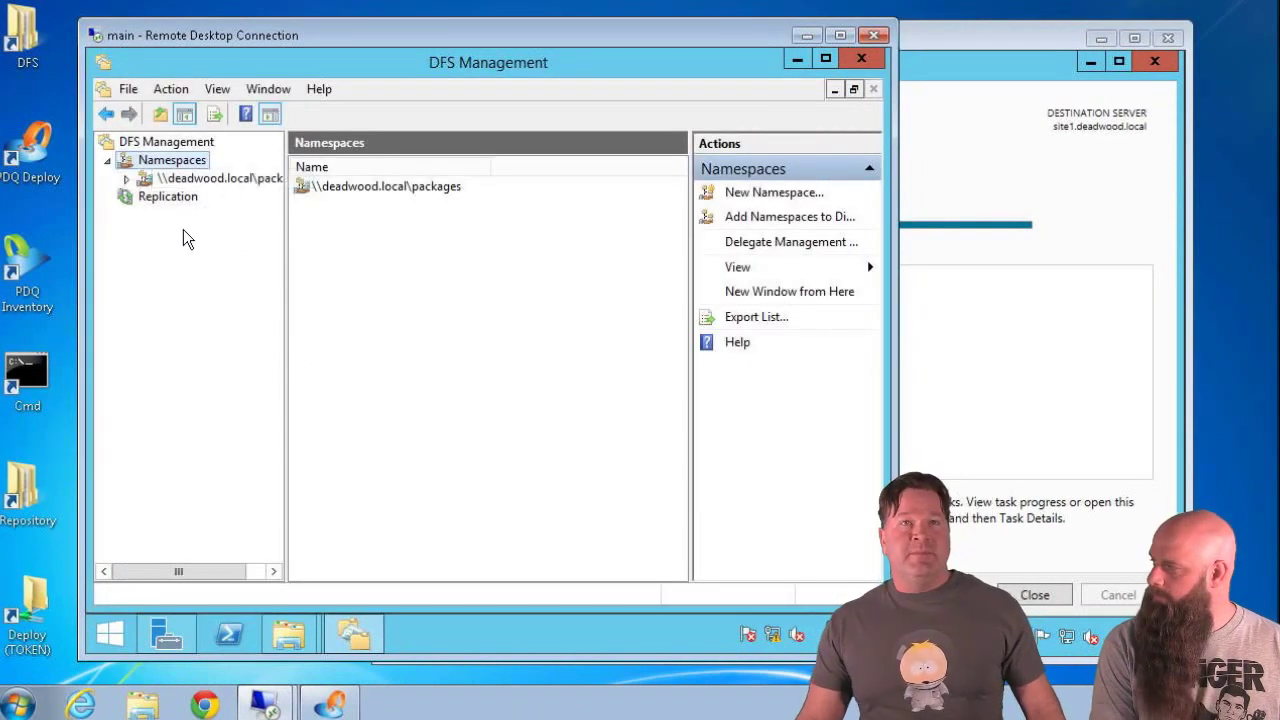
Start a new multipurpose replication group named packages in the deadwood.local domain.
click(156, 198)
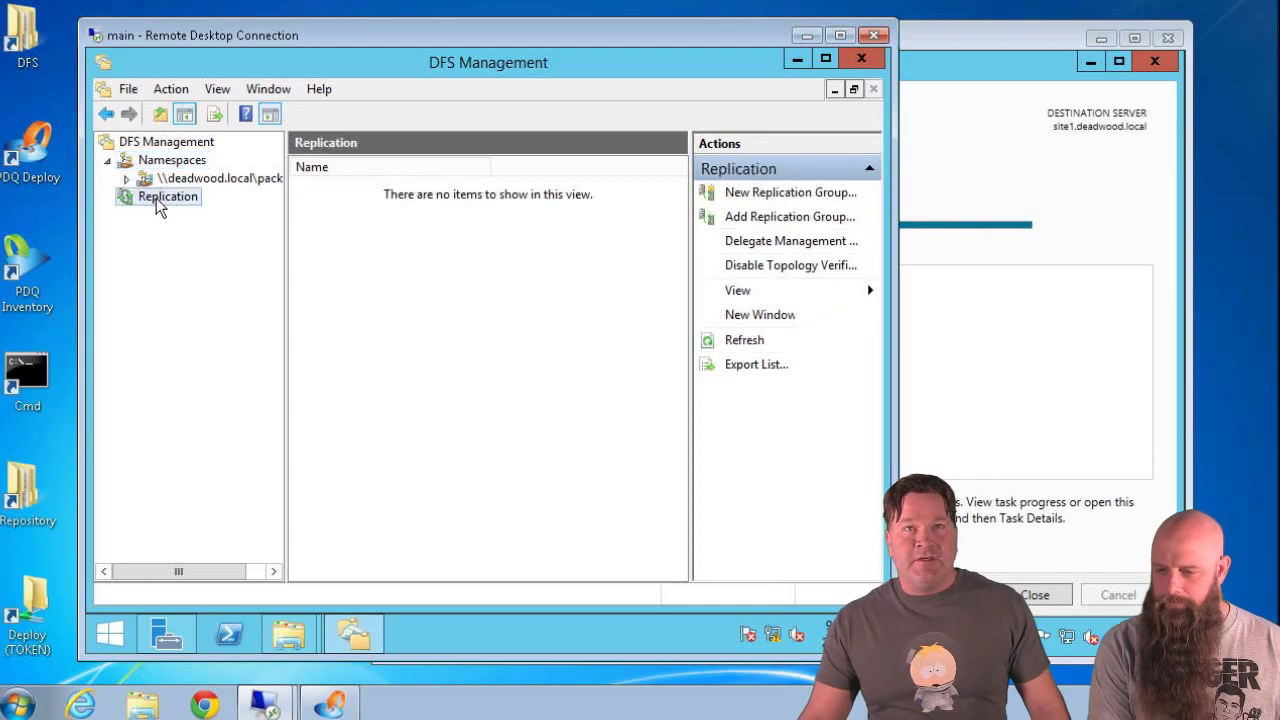
right_click(156, 205)
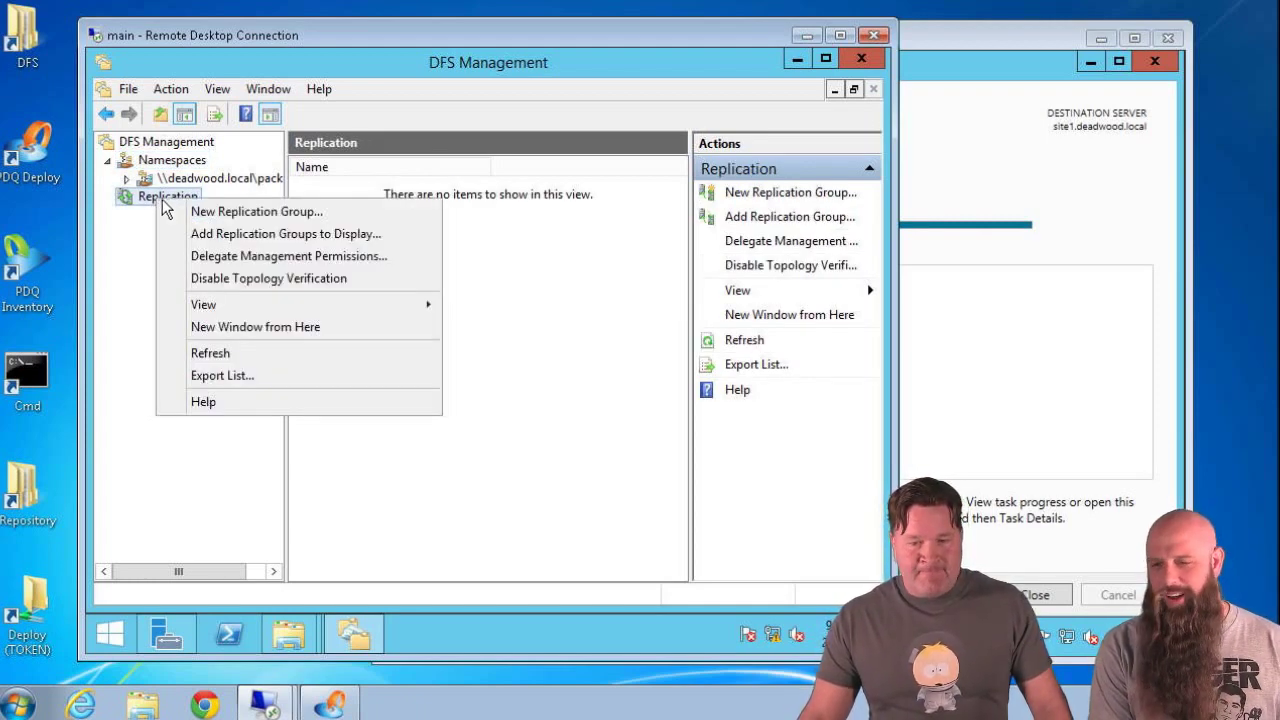
click(197, 213)
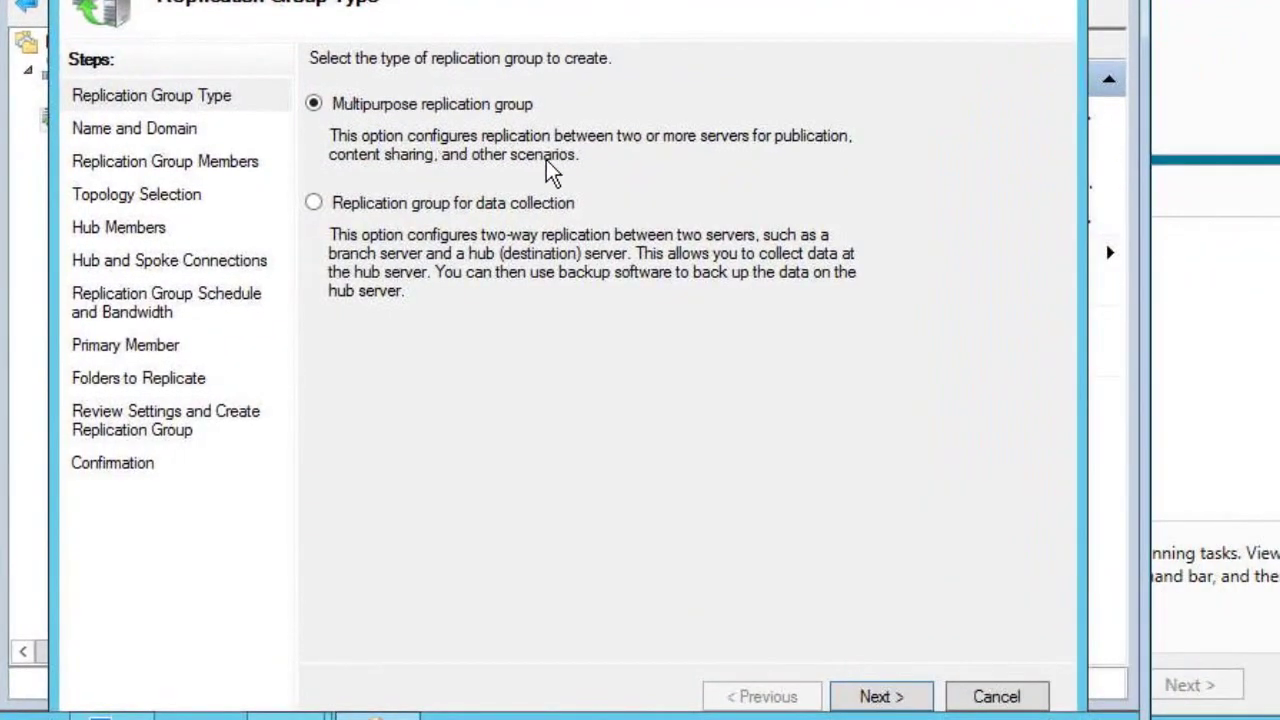
click(903, 697)
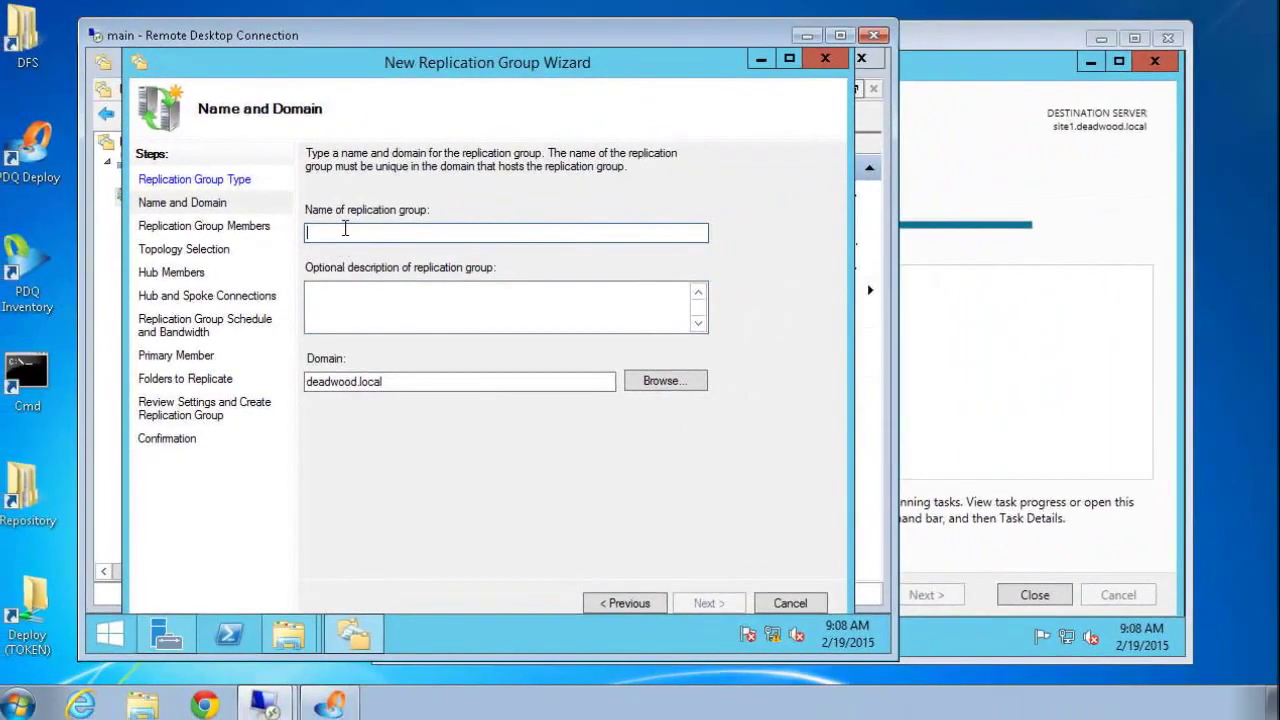
text(packages)
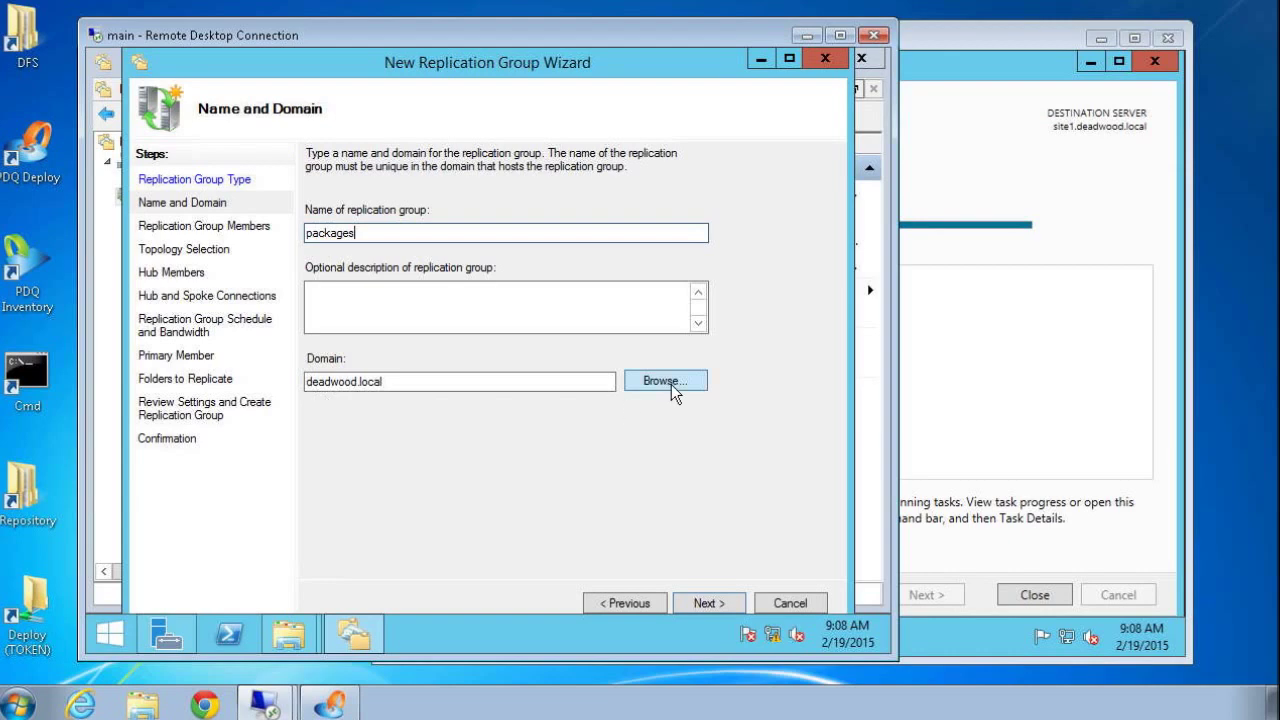
click(705, 603)
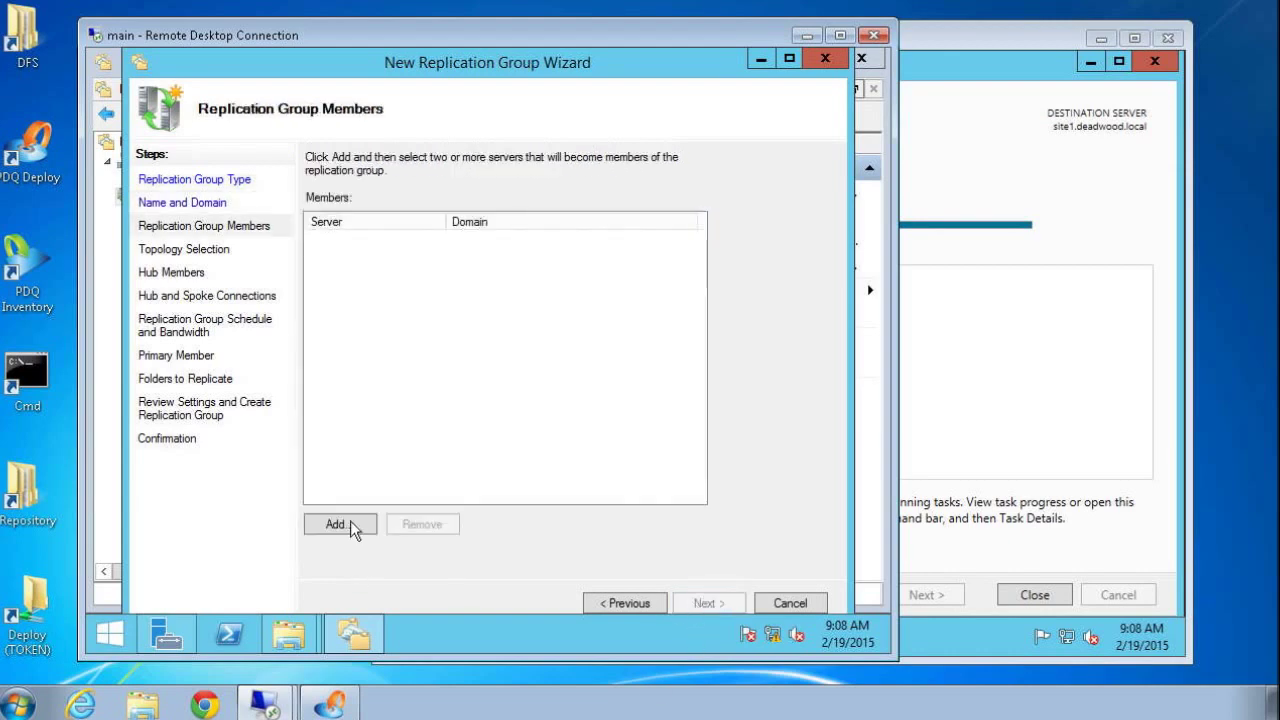
Add the servers main and site1 as members of the replication group.
click(352, 525)
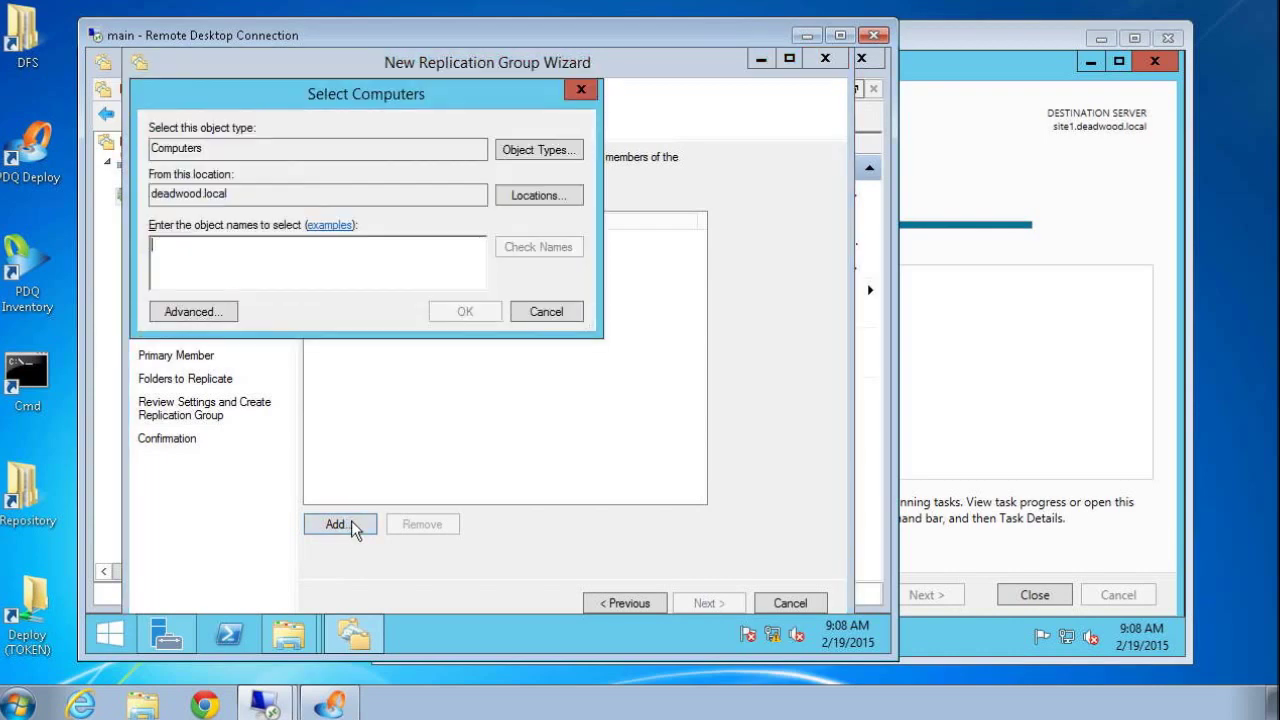
text(main)
key(Return)
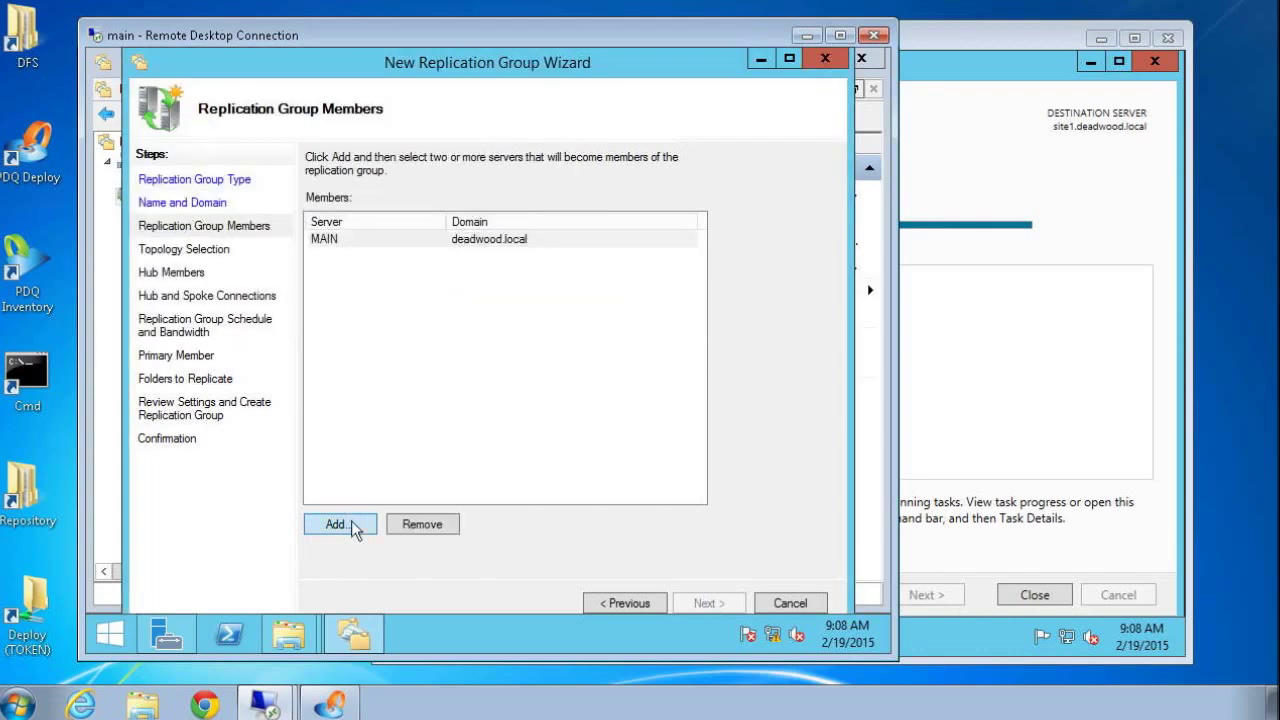
click(352, 525)
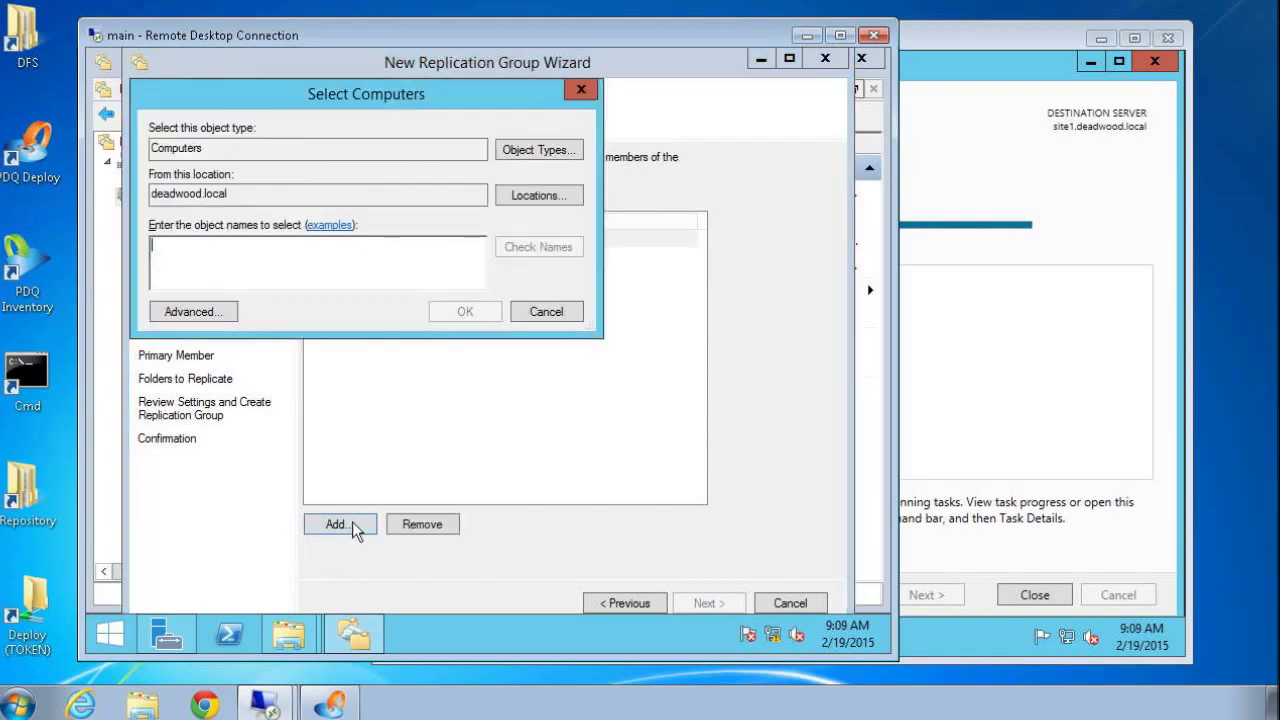
text(site1)
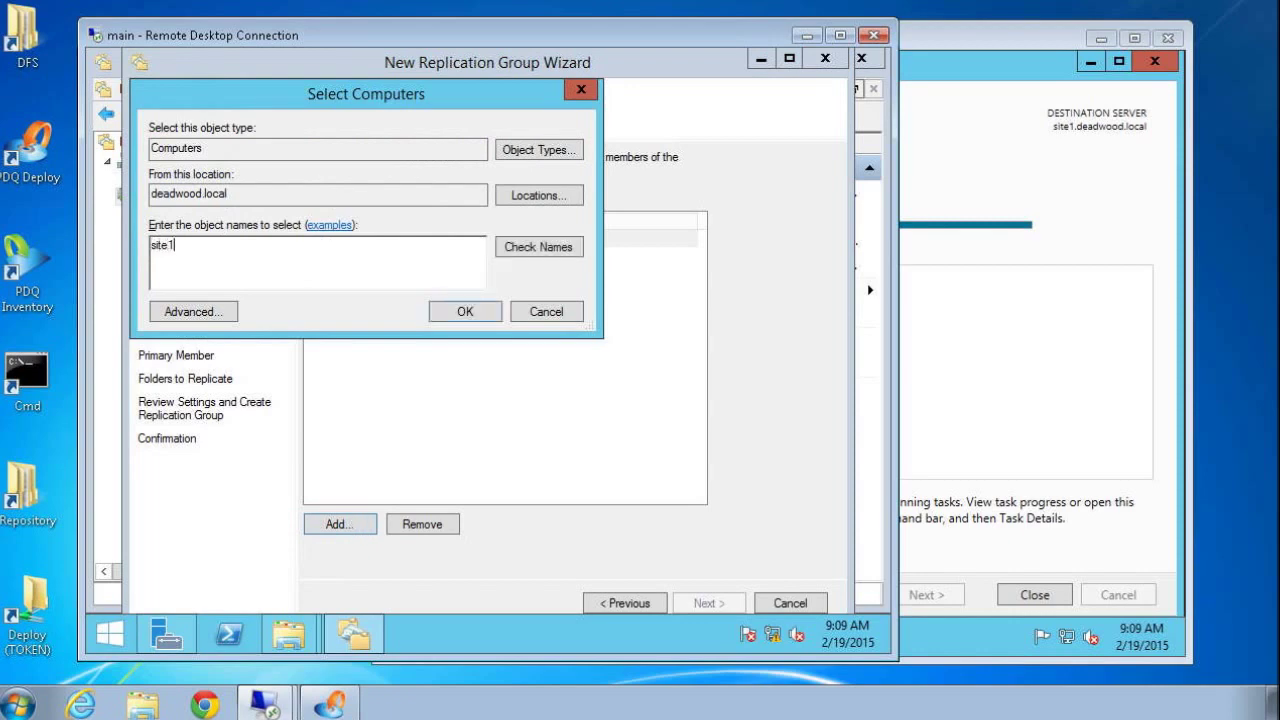
key(Return)
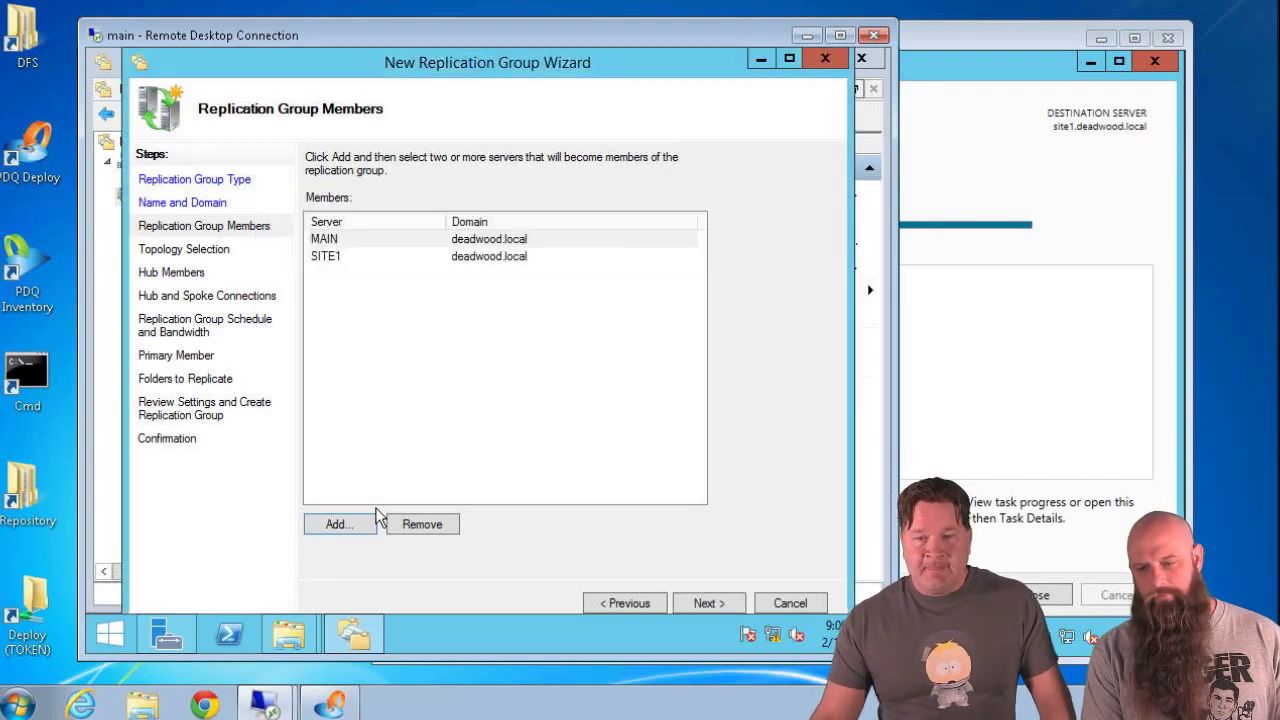
click(708, 604)
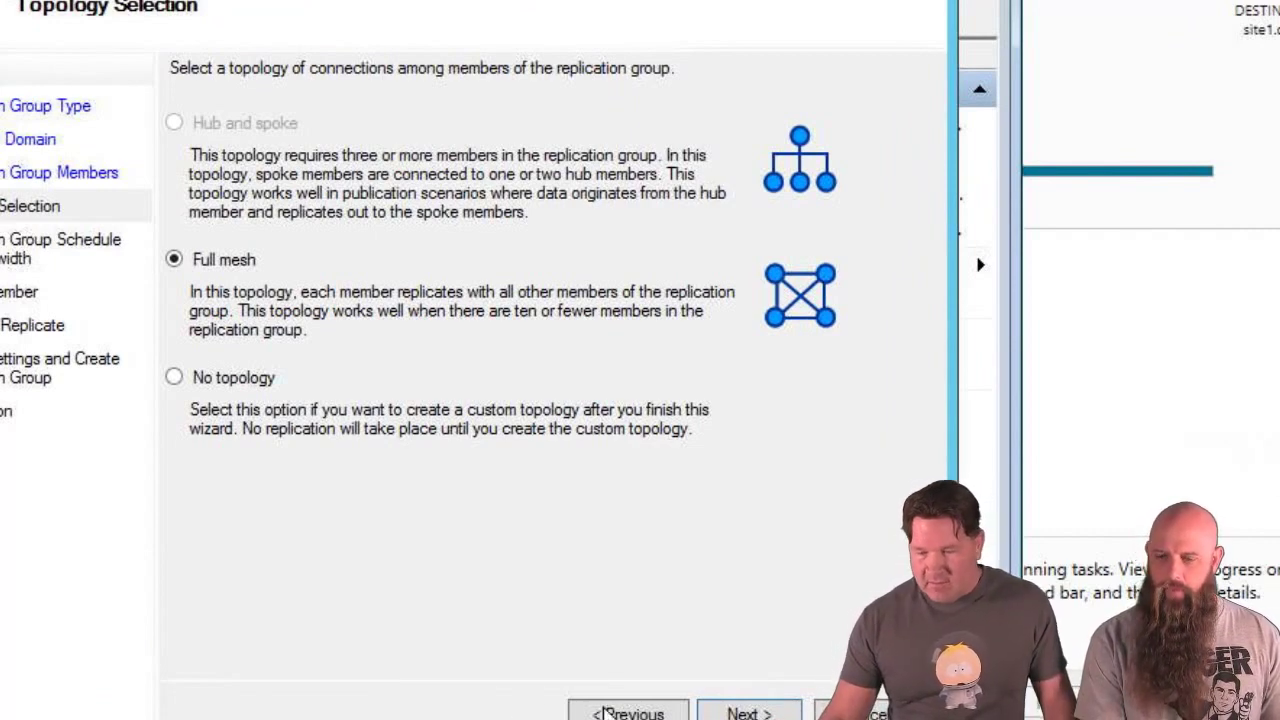
Use a full mesh topology with continuous replication at full bandwidth, and make MAIN the primary member.
click(749, 711)
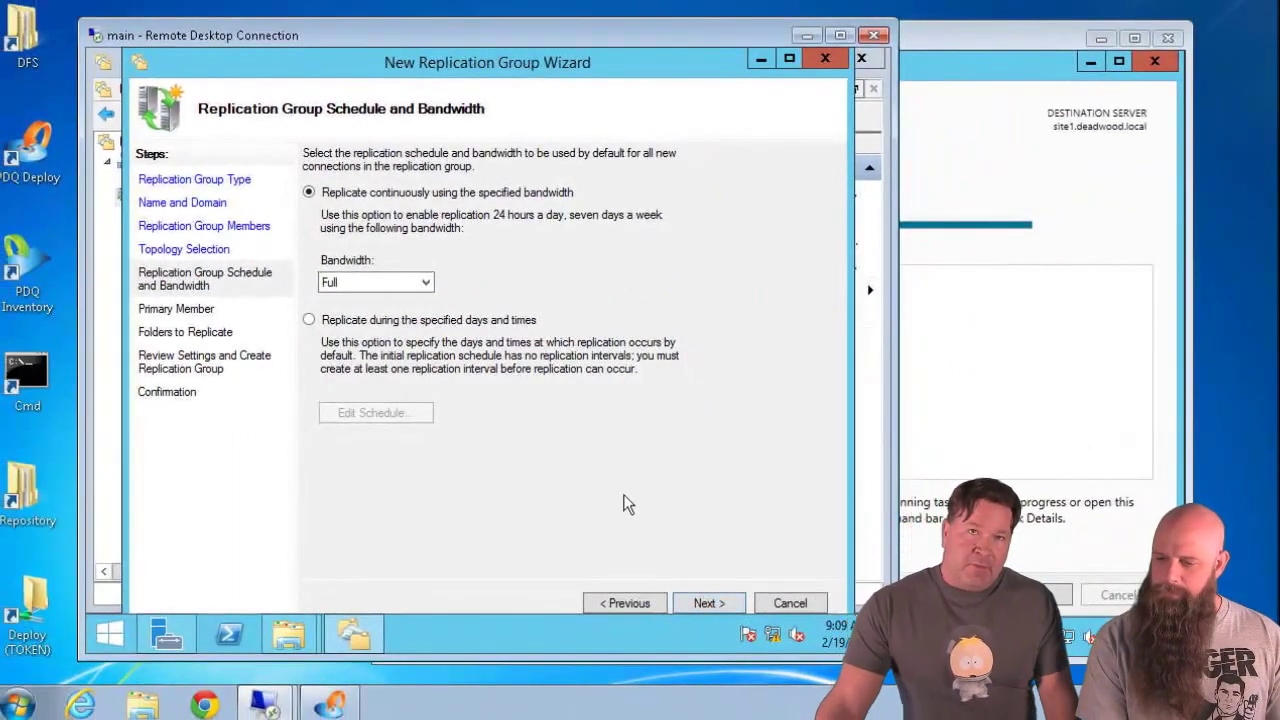
click(686, 608)
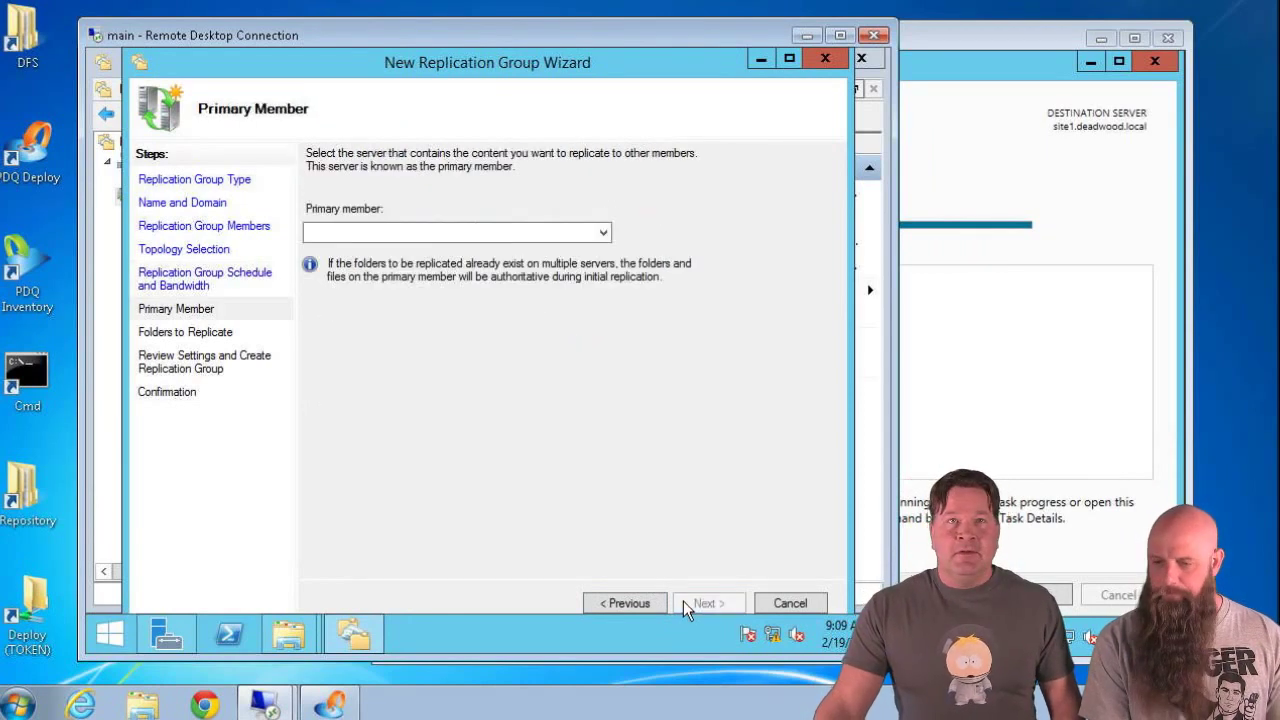
click(601, 236)
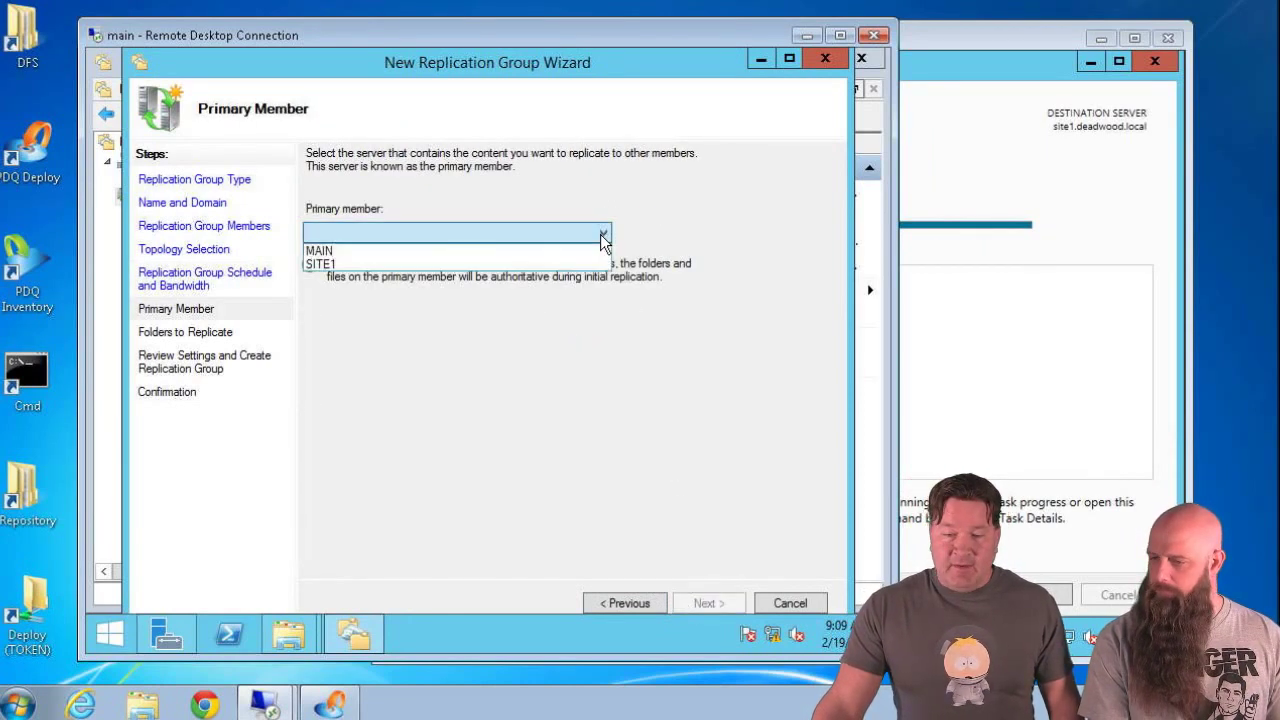
click(378, 251)
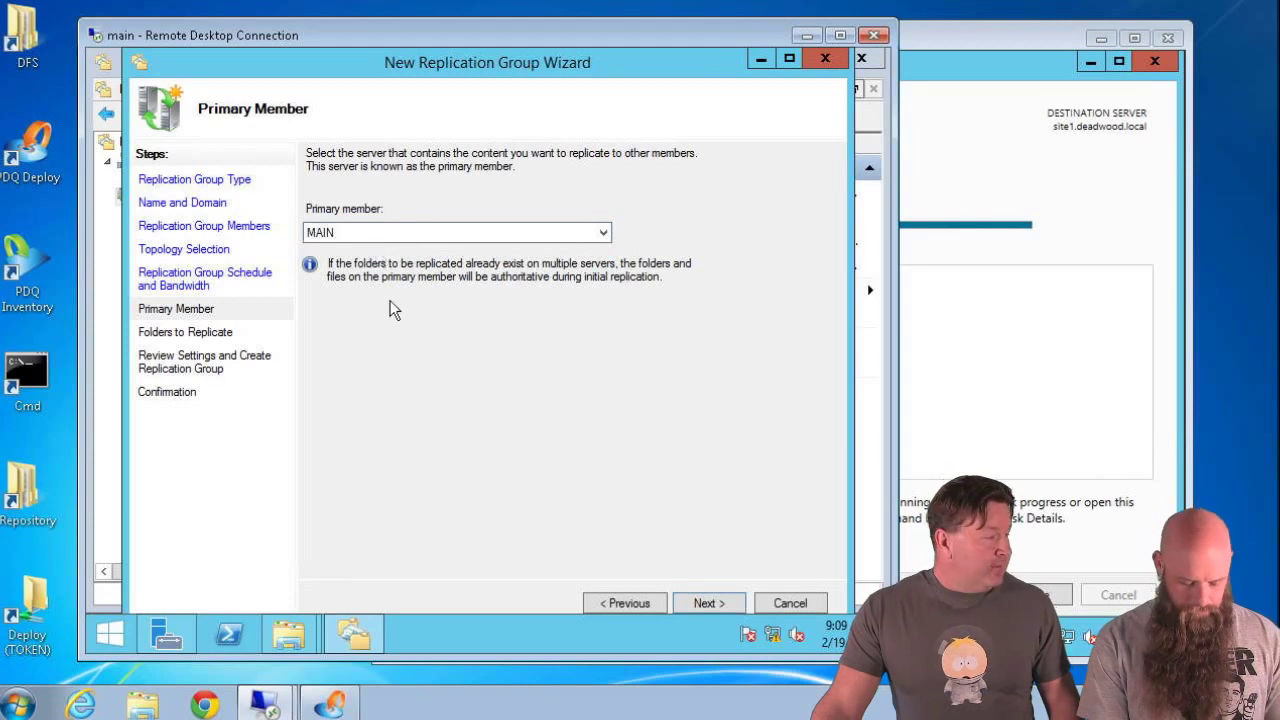
click(719, 602)
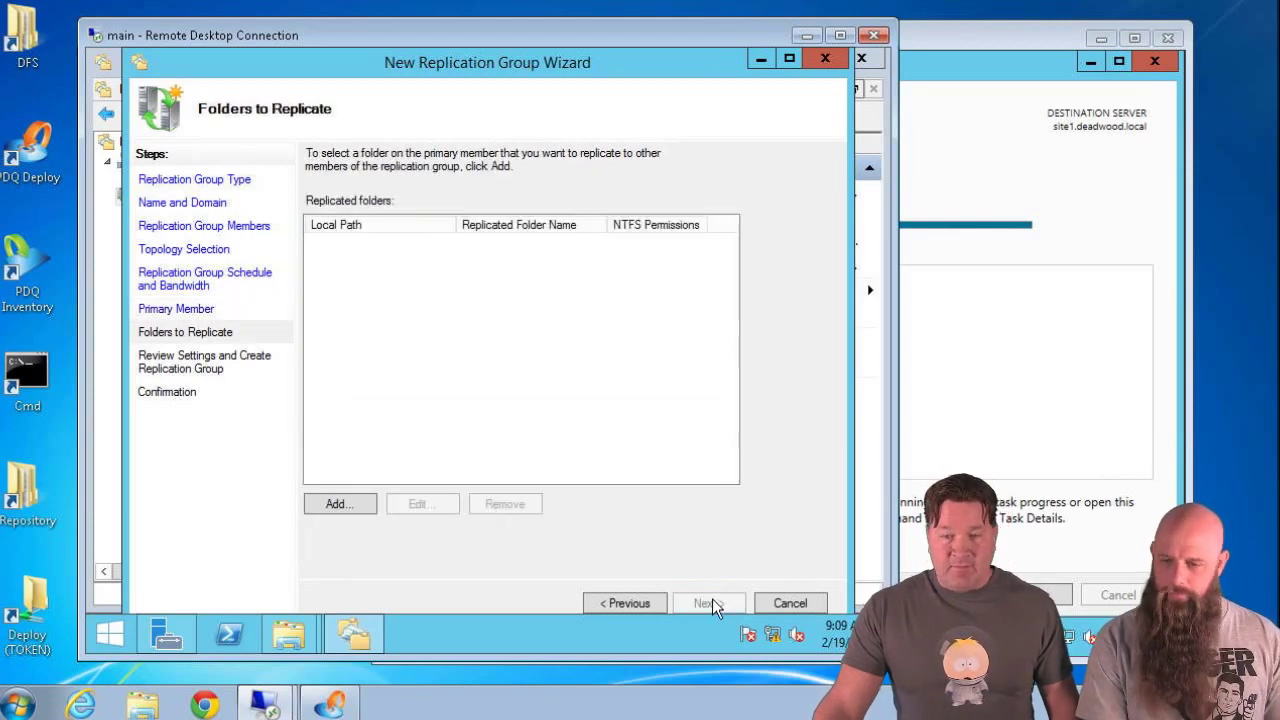
Add C:\packages on MAIN as the folder to replicate, with its replicated name based on the path.
click(336, 504)
click(596, 206)
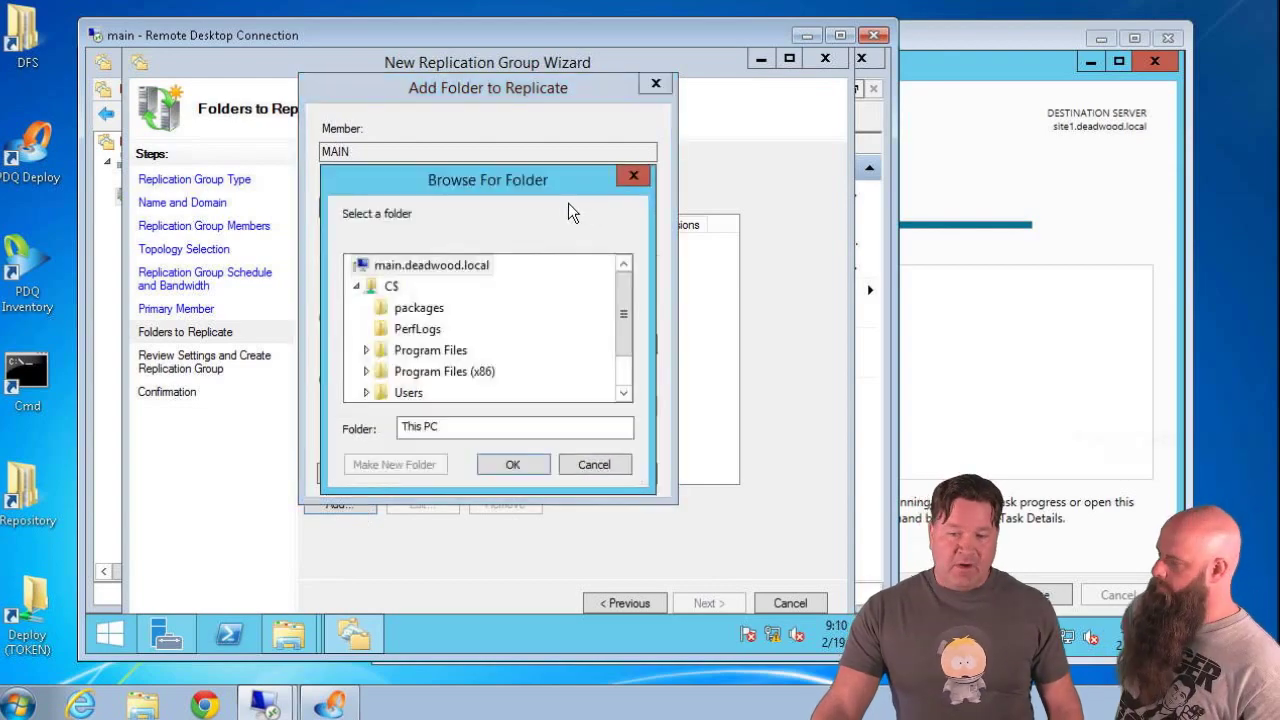
click(427, 314)
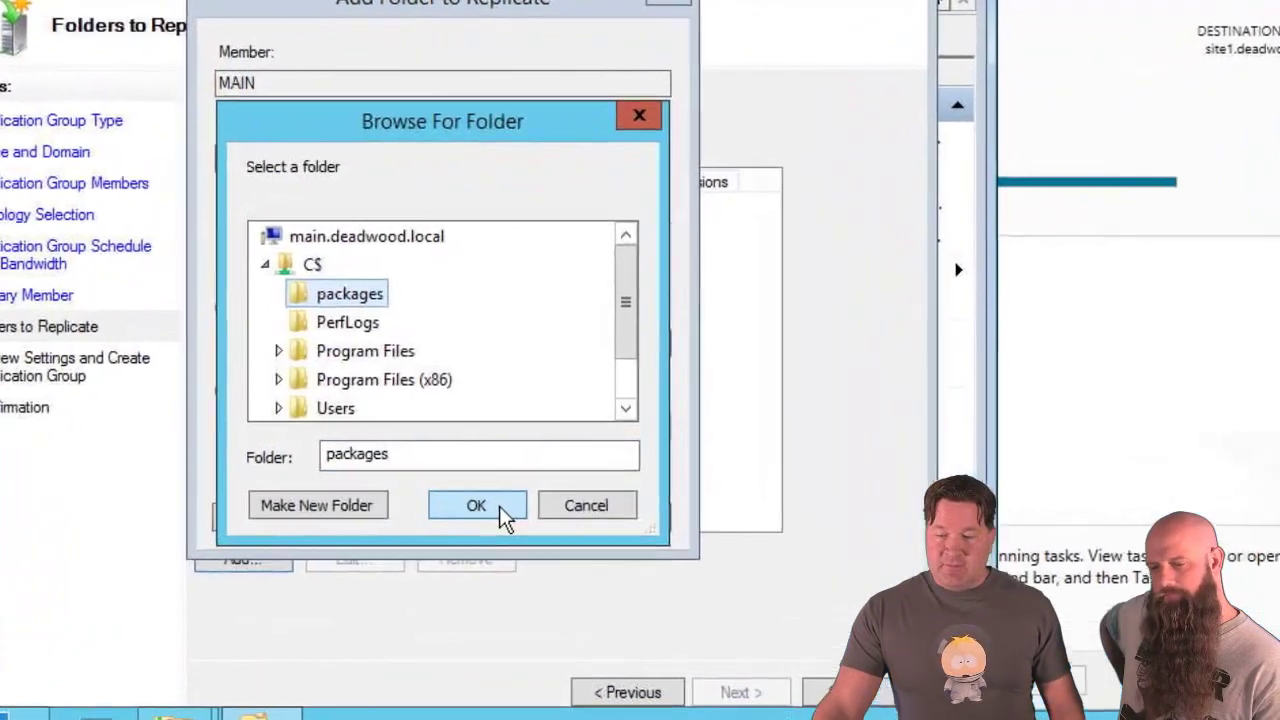
click(512, 464)
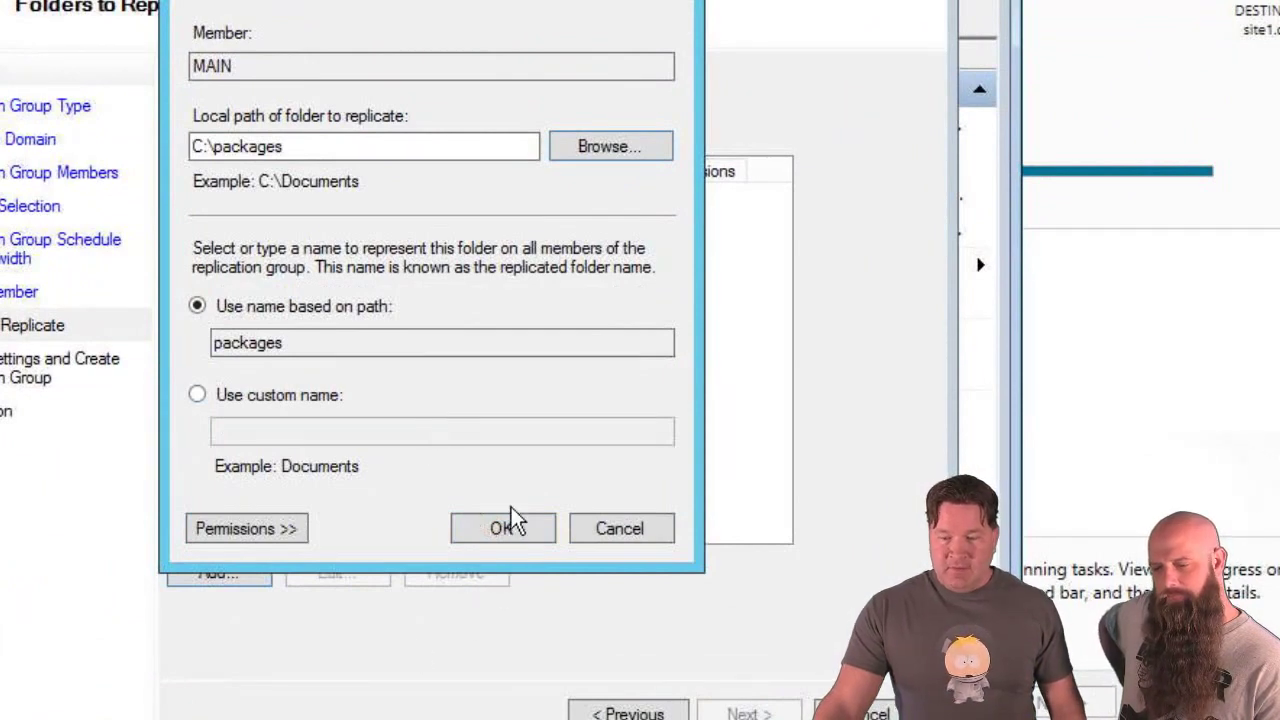
click(509, 525)
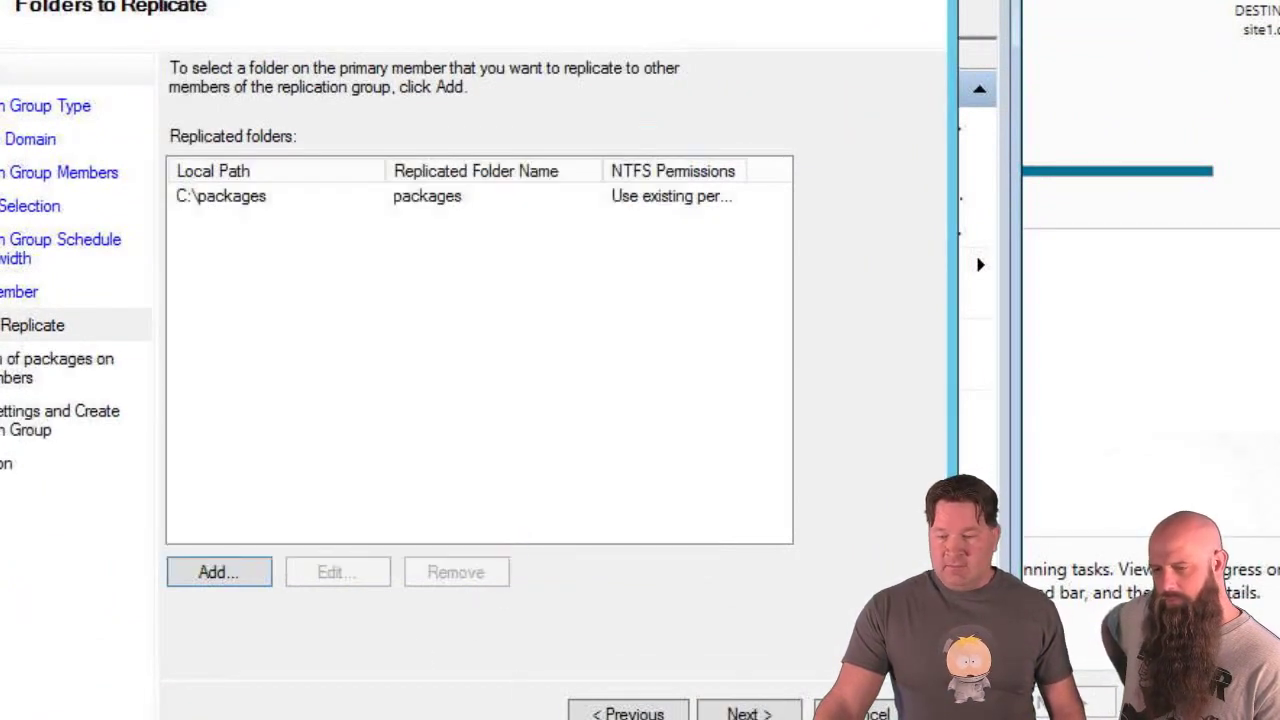
click(745, 712)
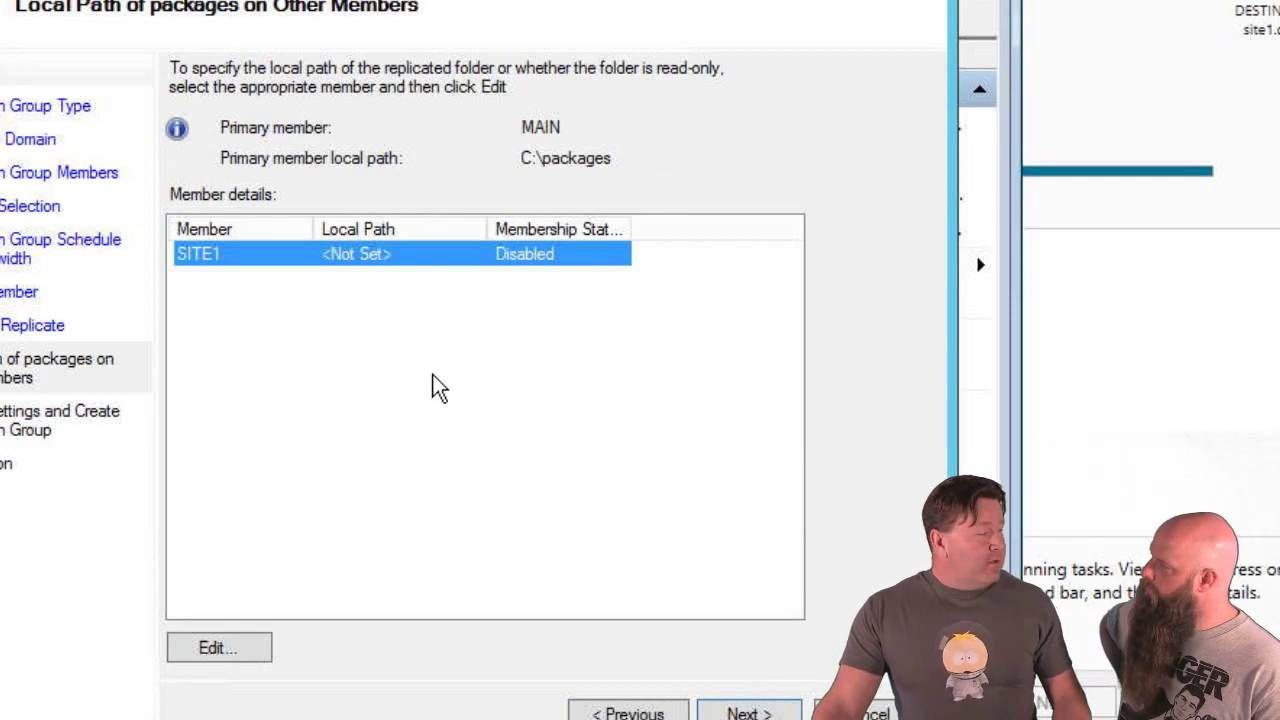
Enable SITE1's membership with the packages folder on its C drive as local path, then create the replication group and close the wizard.
click(228, 652)
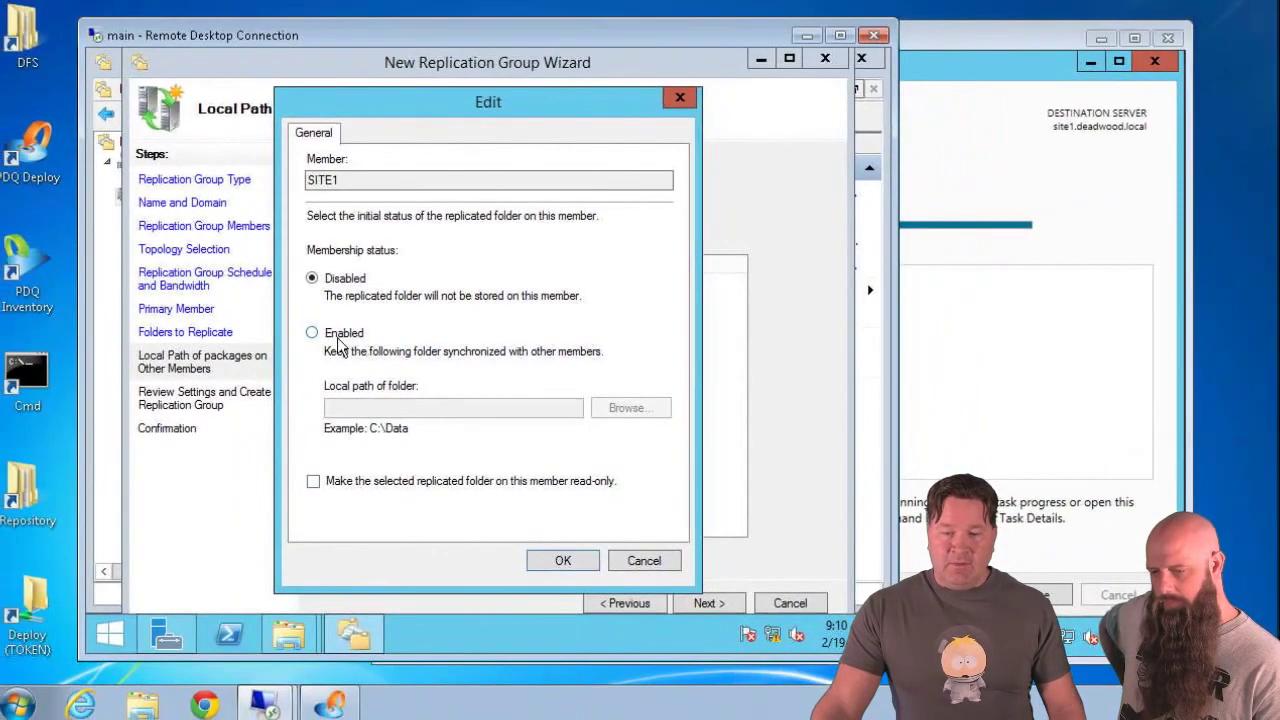
click(338, 340)
click(630, 410)
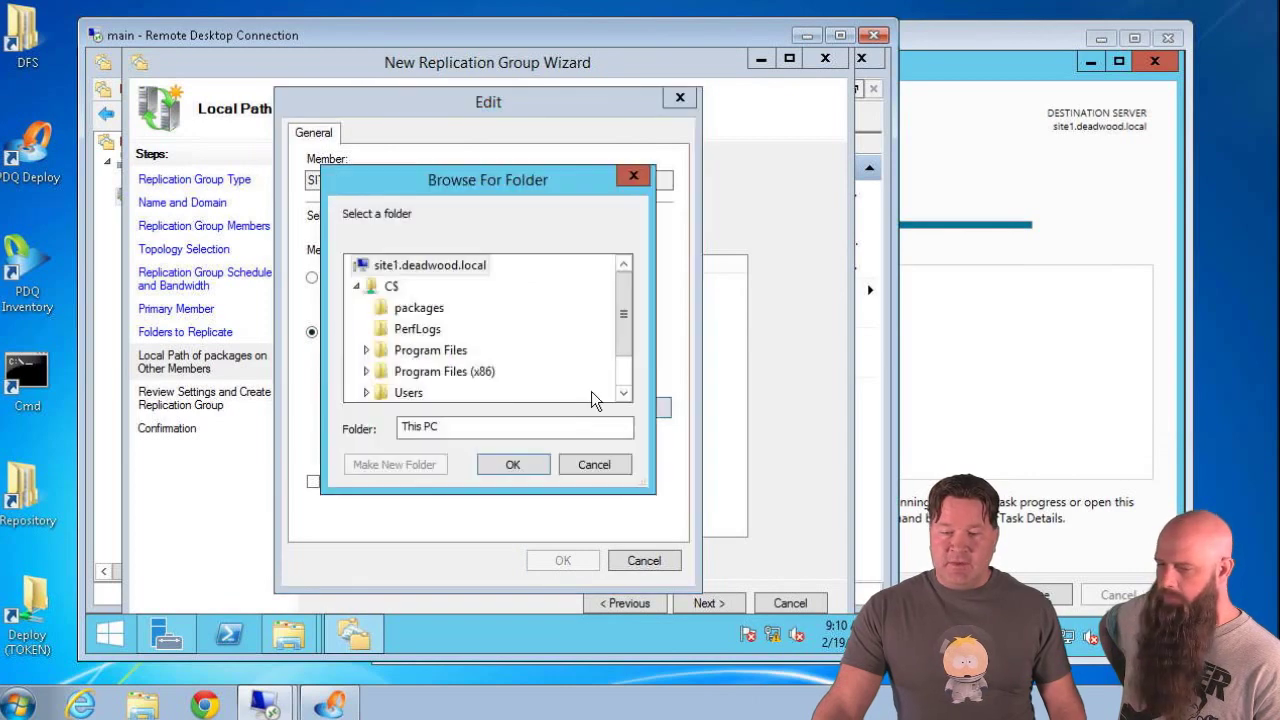
click(425, 308)
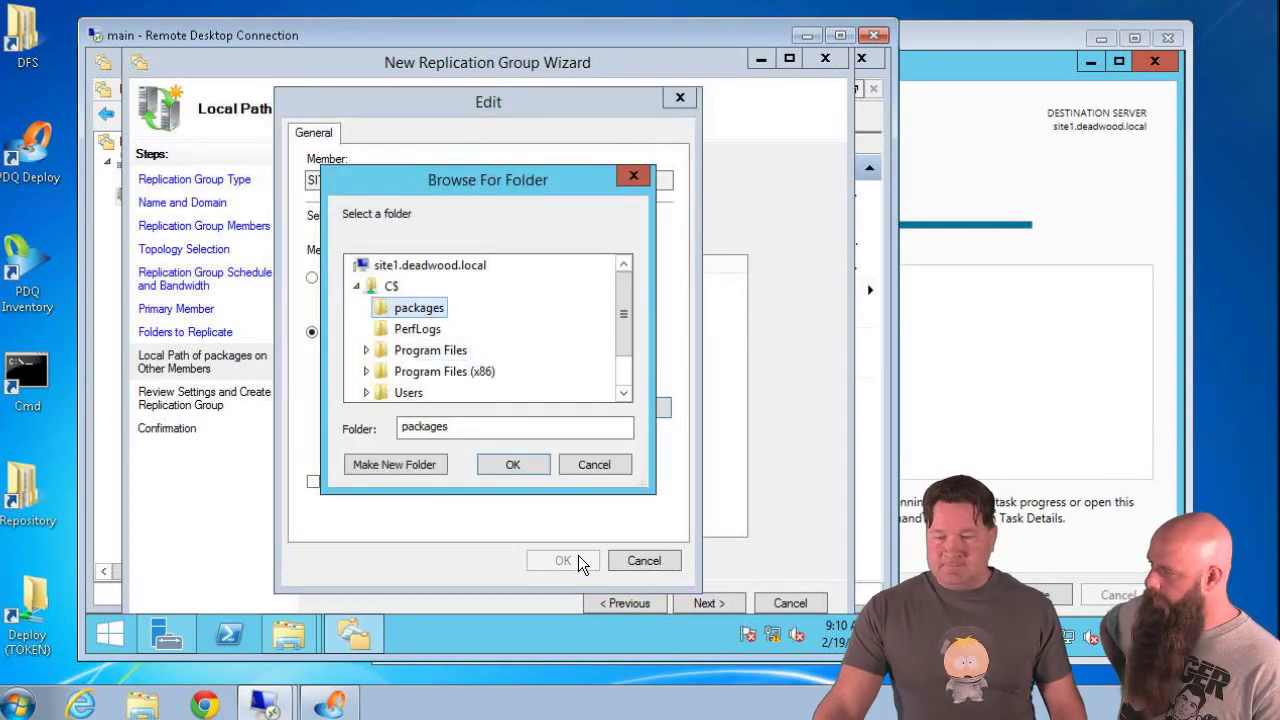
click(513, 464)
click(566, 562)
click(700, 605)
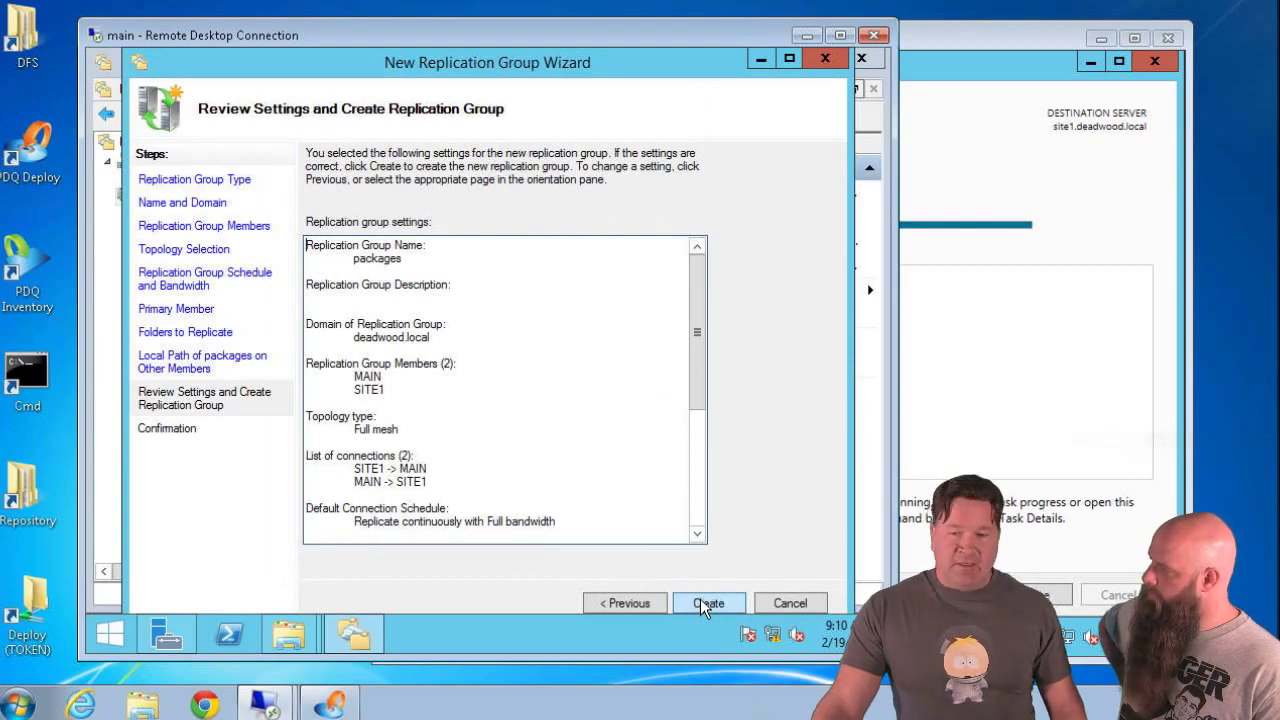
click(708, 603)
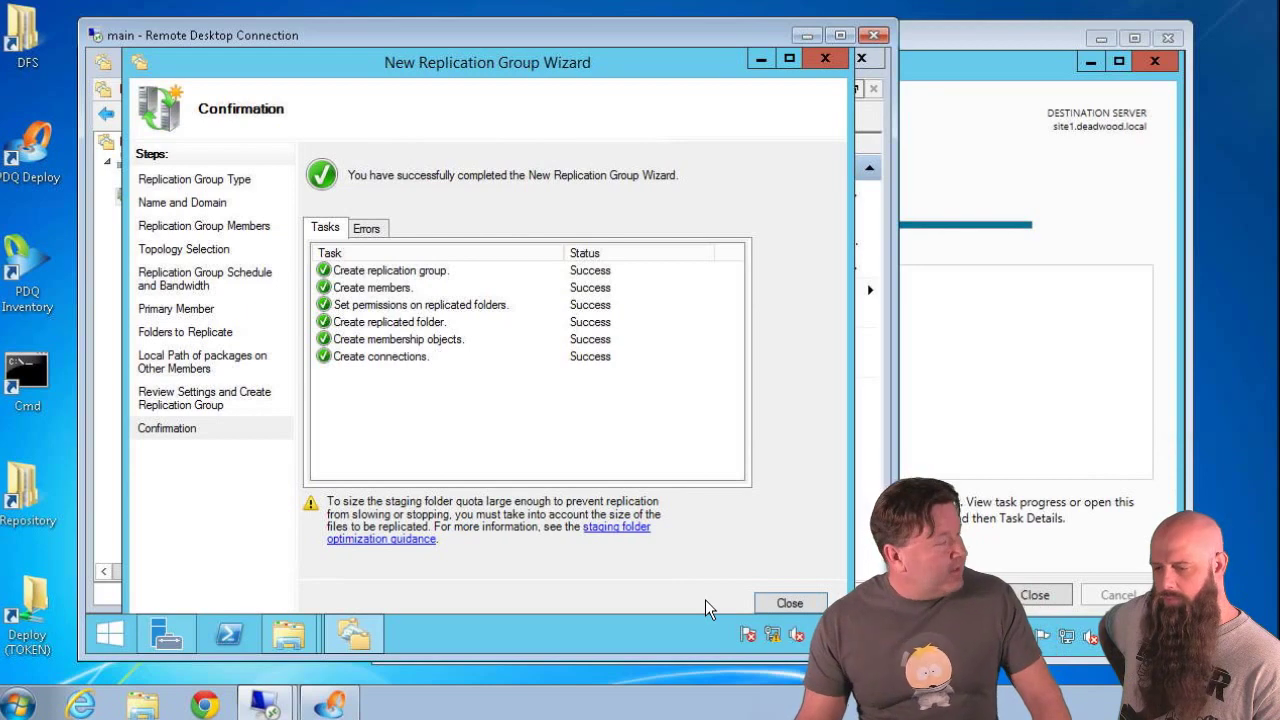
click(825, 58)
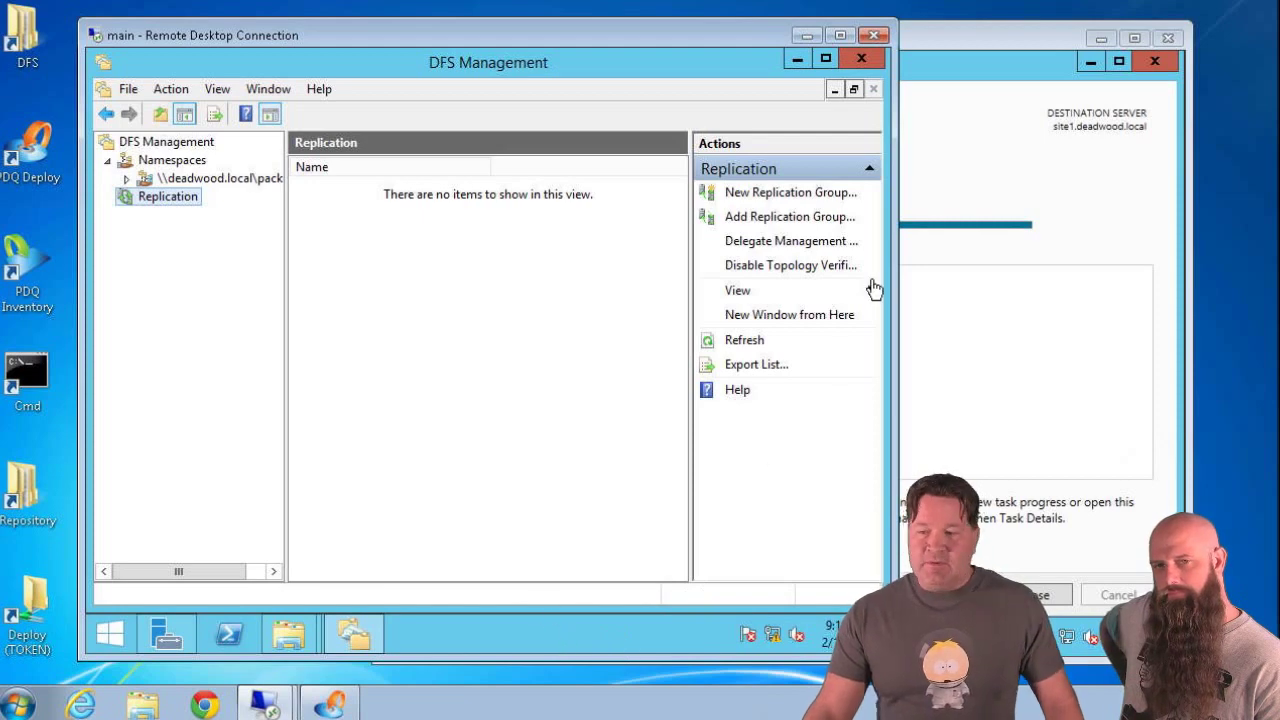
Switch to the site1 remote session and restart that server with the reason Other (Planned), even though others are using it.
click(959, 41)
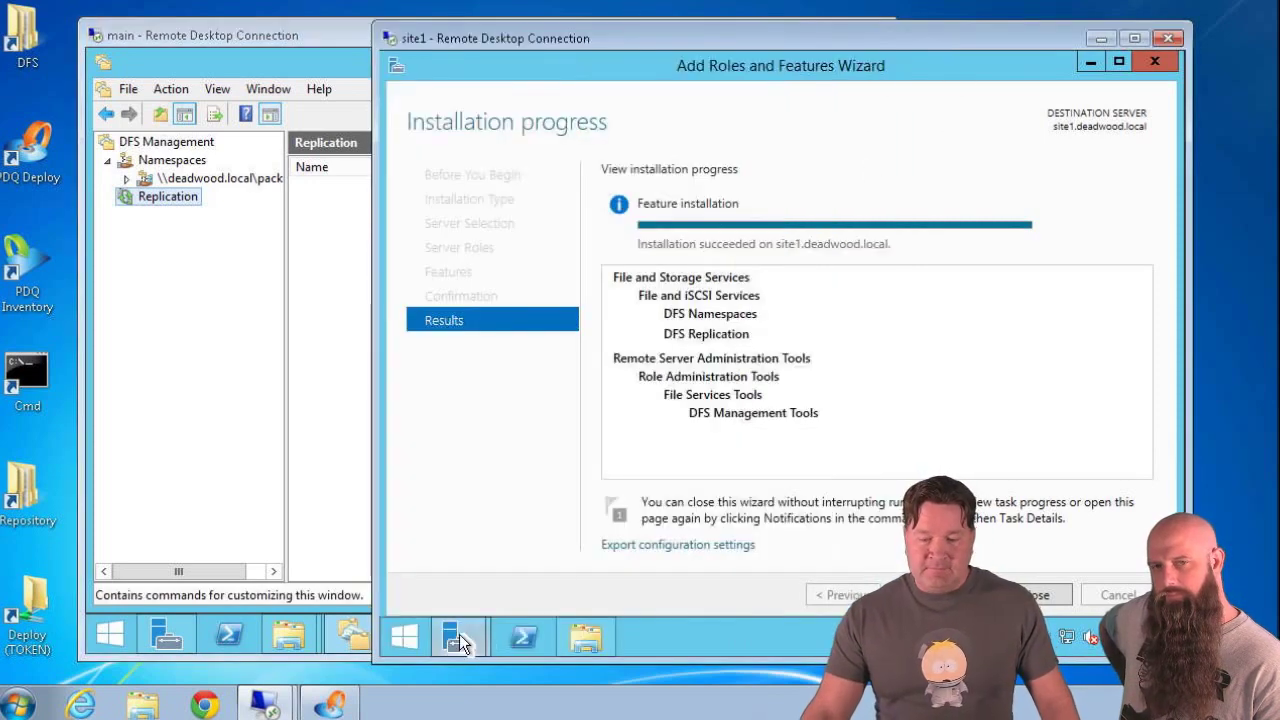
click(414, 637)
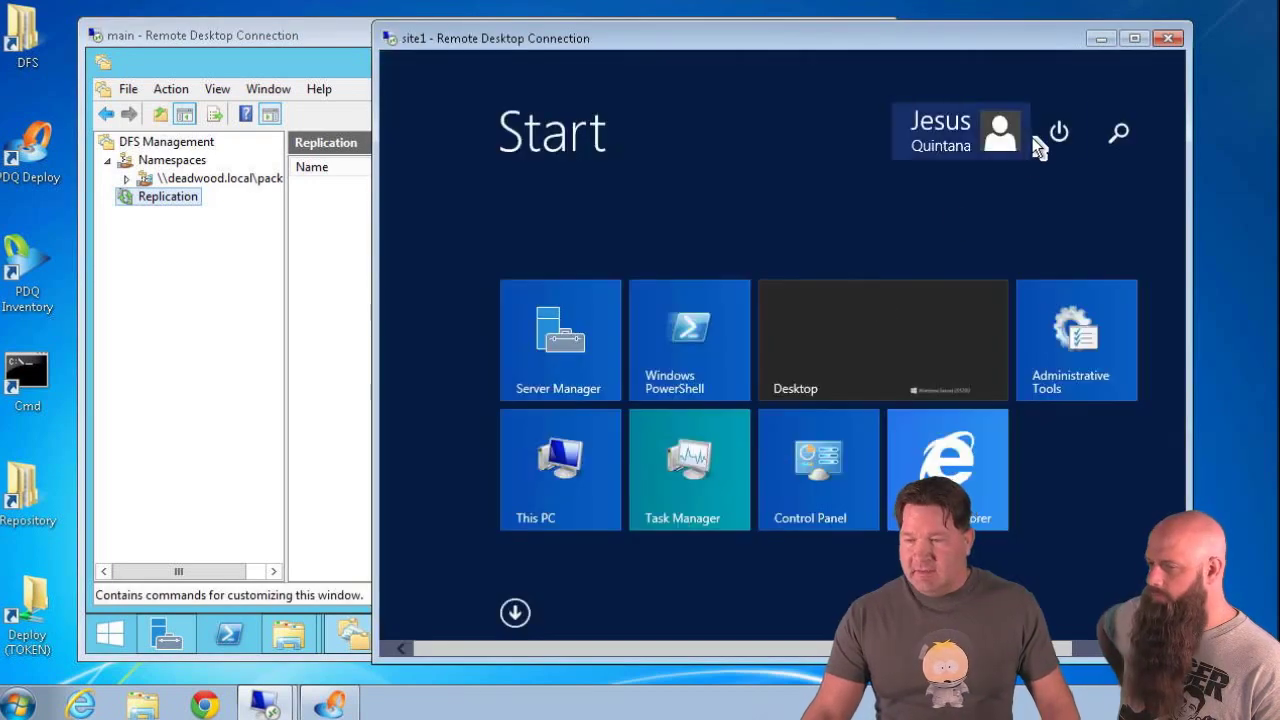
click(1058, 138)
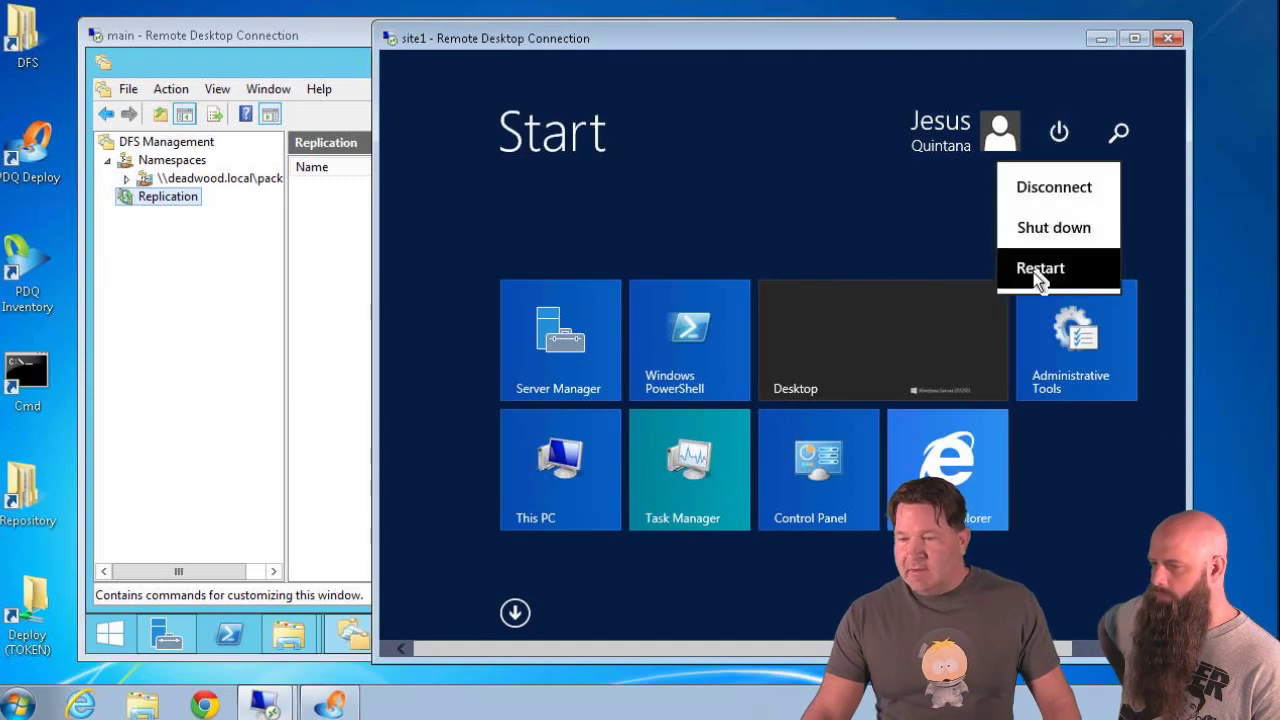
click(1040, 272)
click(1042, 245)
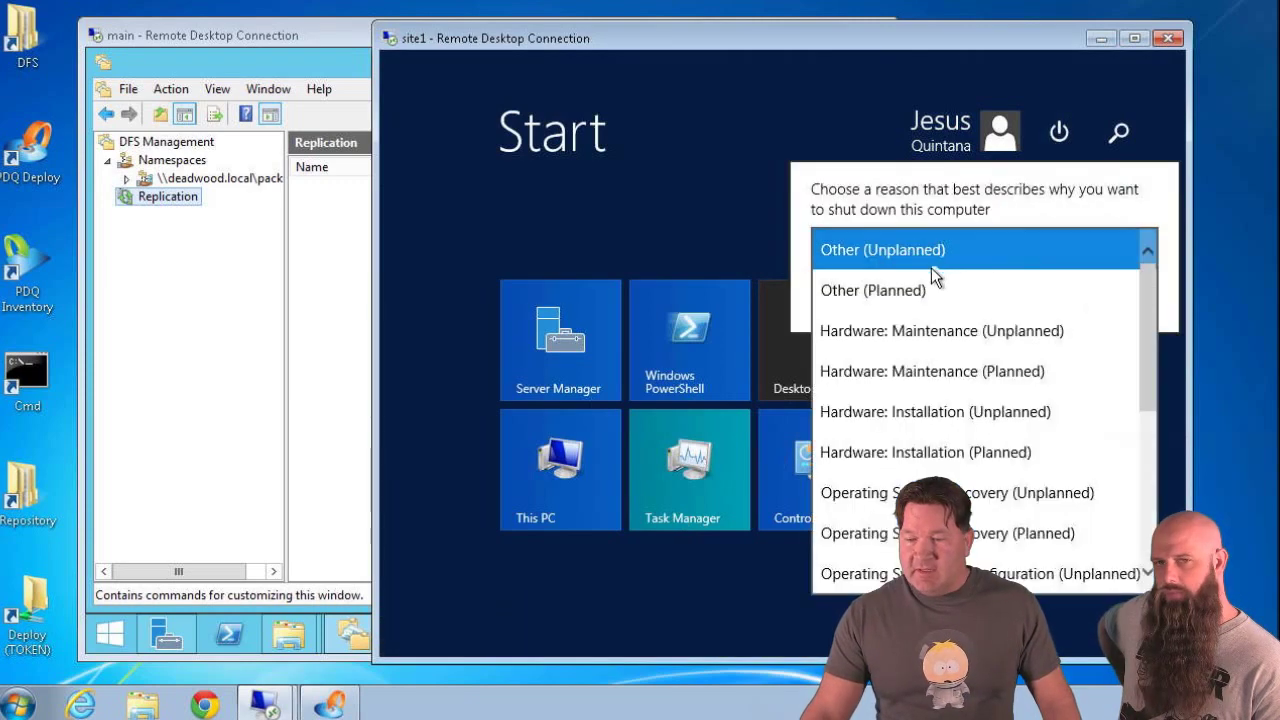
click(921, 285)
click(1093, 294)
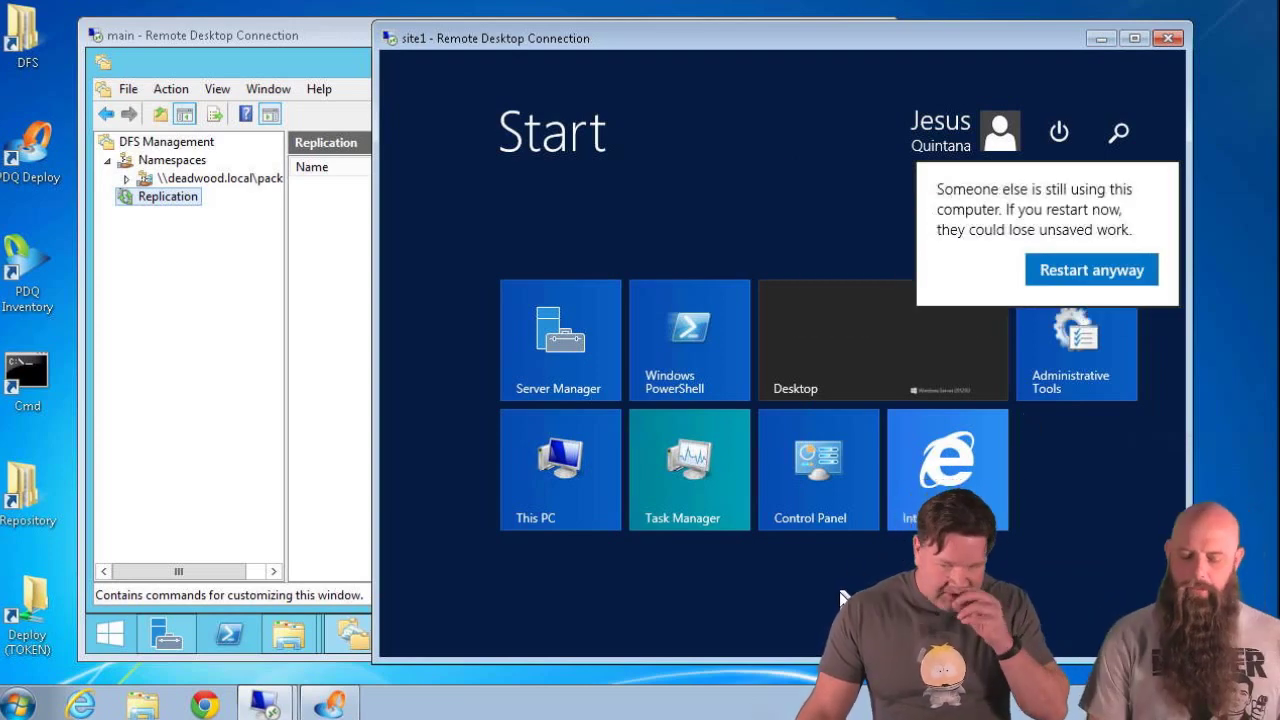
click(1074, 272)
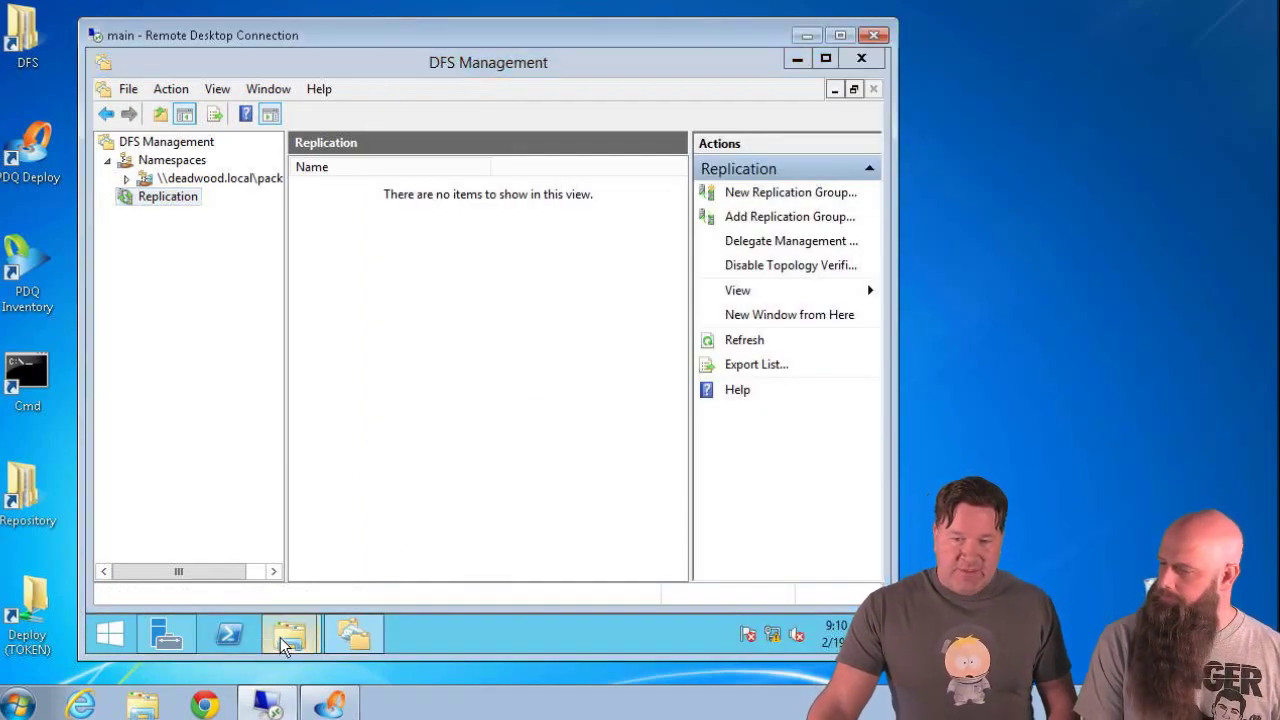
On the main server, create a folder named main inside C:\packages.
mouse_move(288, 634)
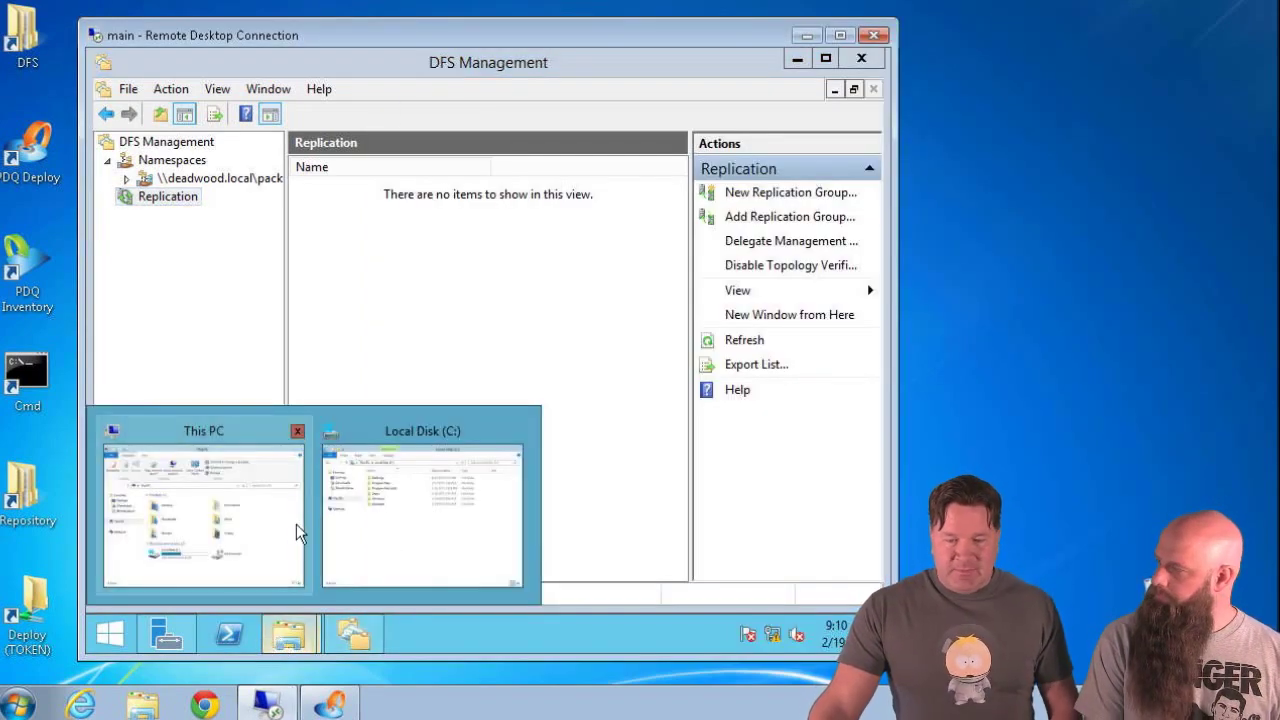
click(214, 450)
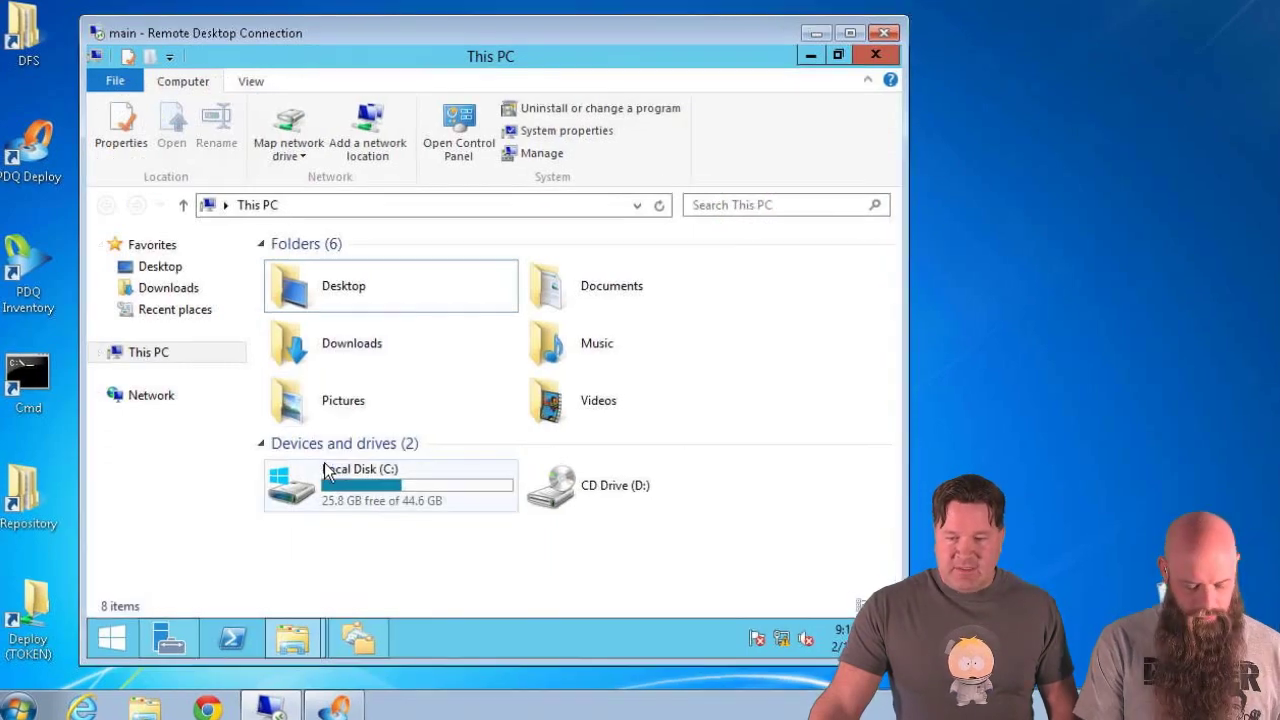
double_click(322, 463)
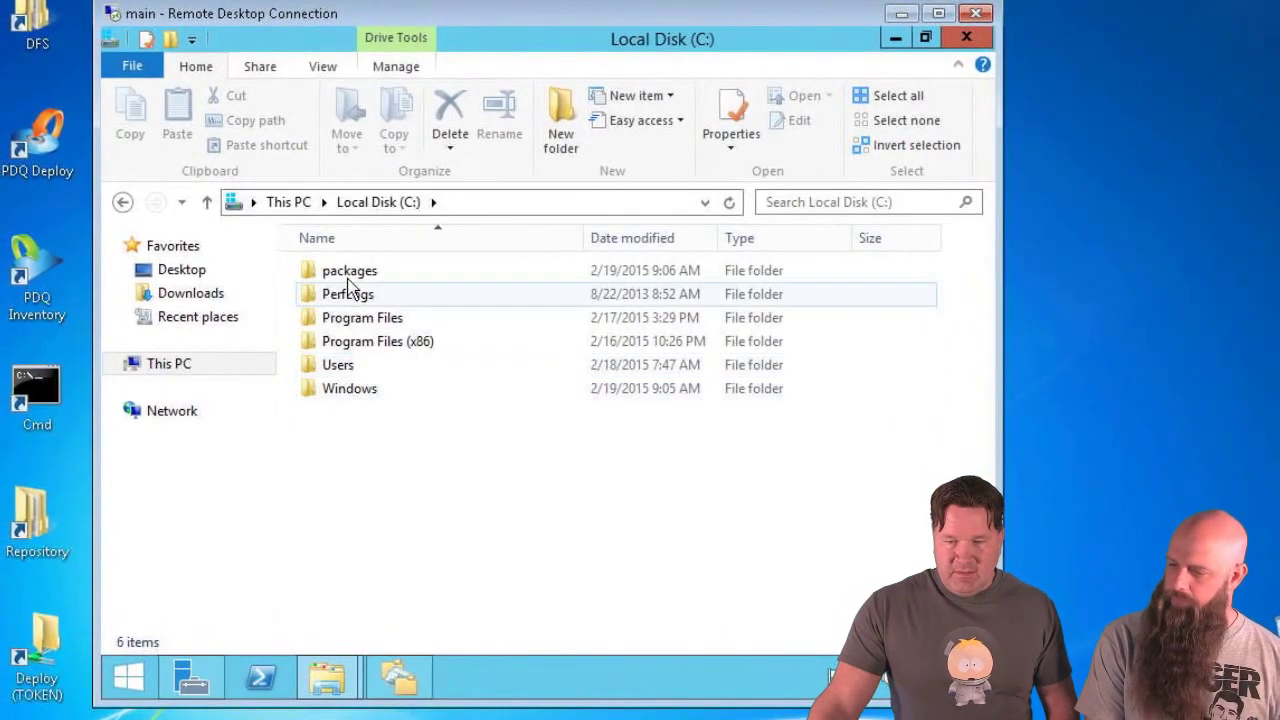
click(333, 271)
double_click(352, 274)
right_click(336, 360)
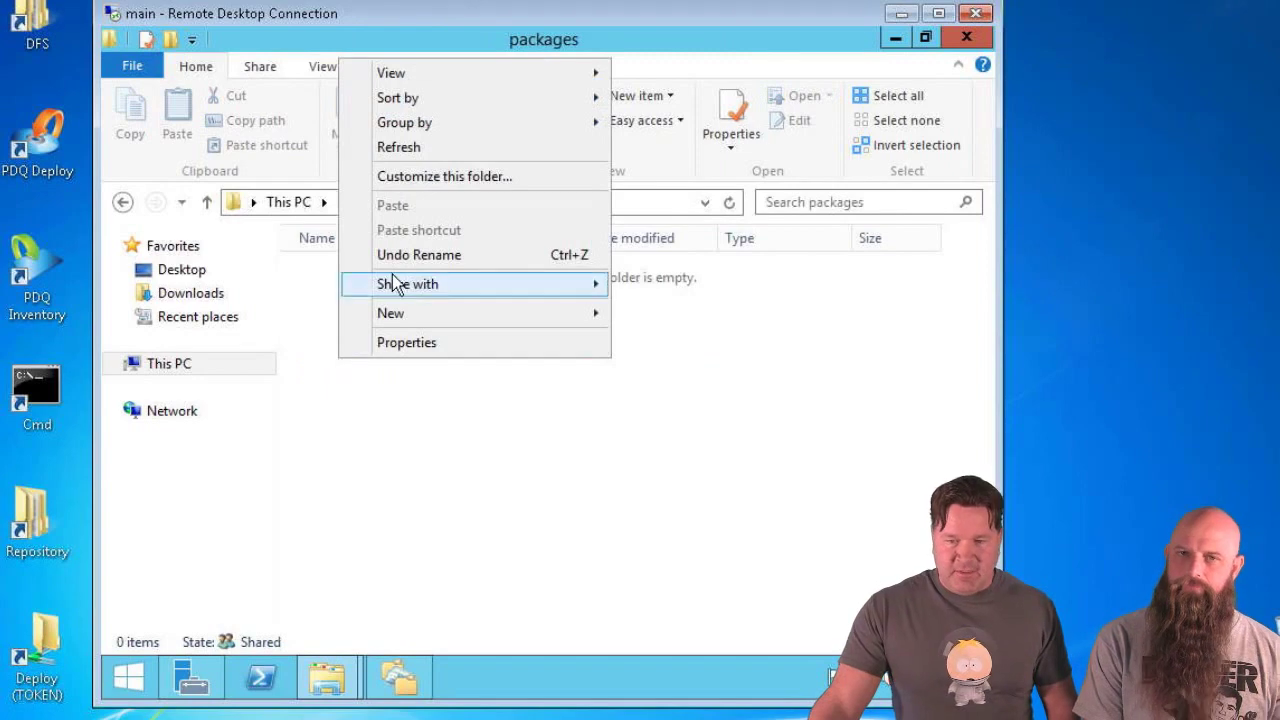
mouse_move(395, 290)
mouse_move(503, 320)
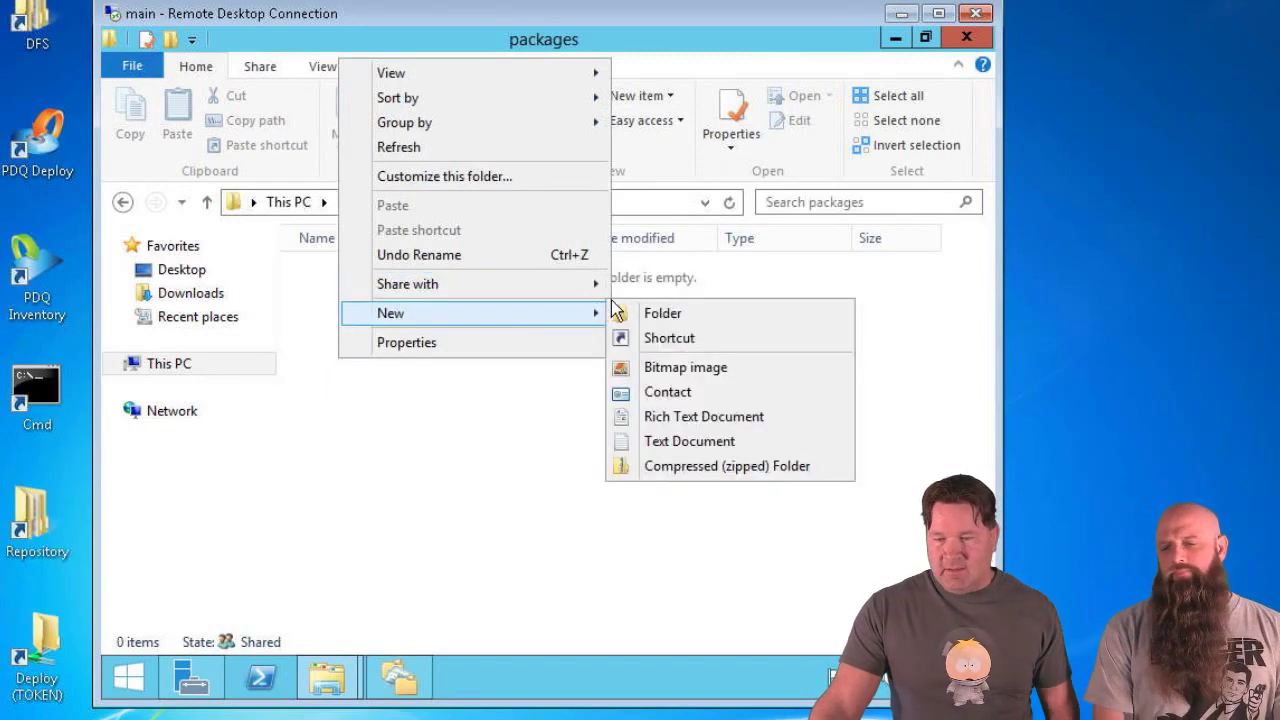
click(660, 314)
text(main)
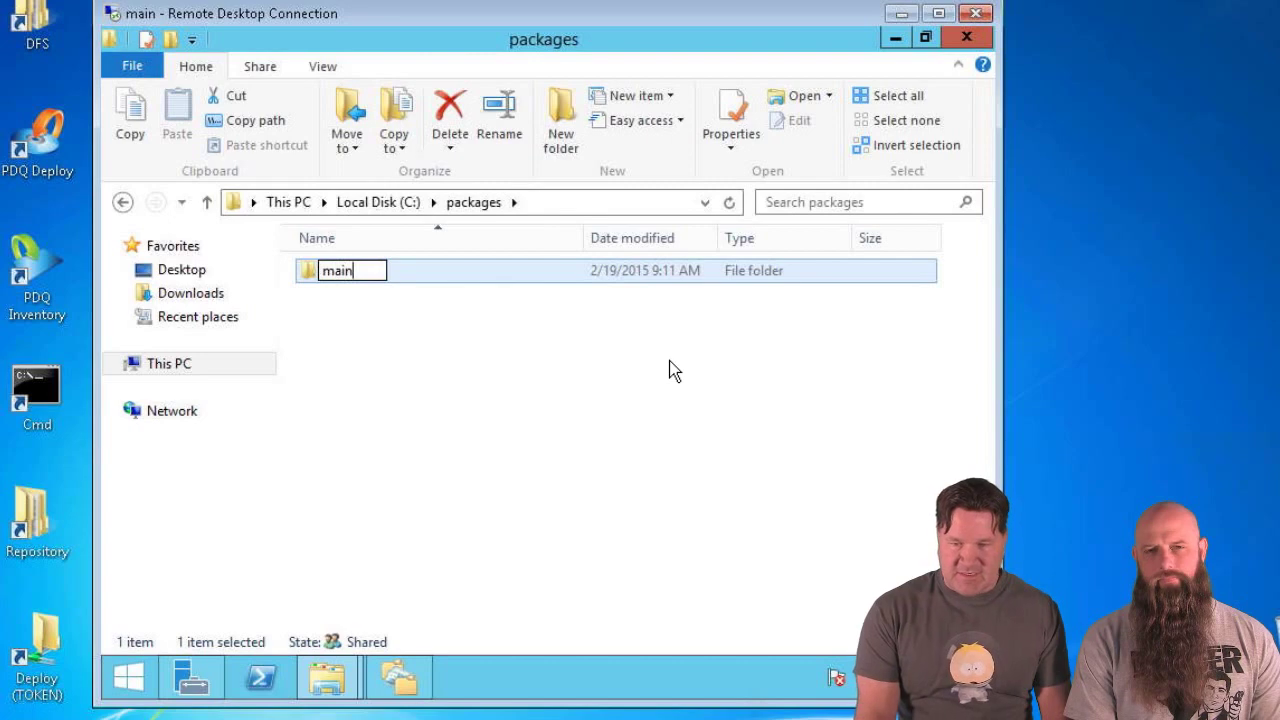
key(Return)
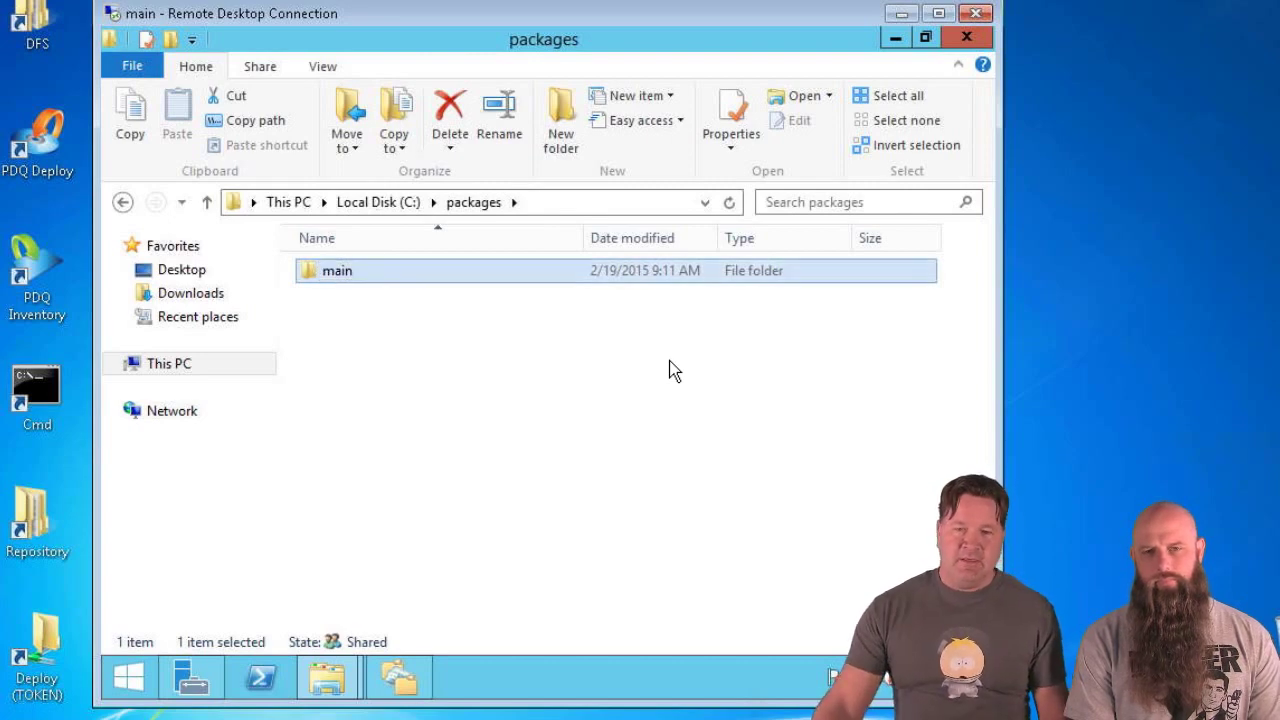
Browse to the DFS namespace path \\deadwood.local\packages from the main server.
click(568, 199)
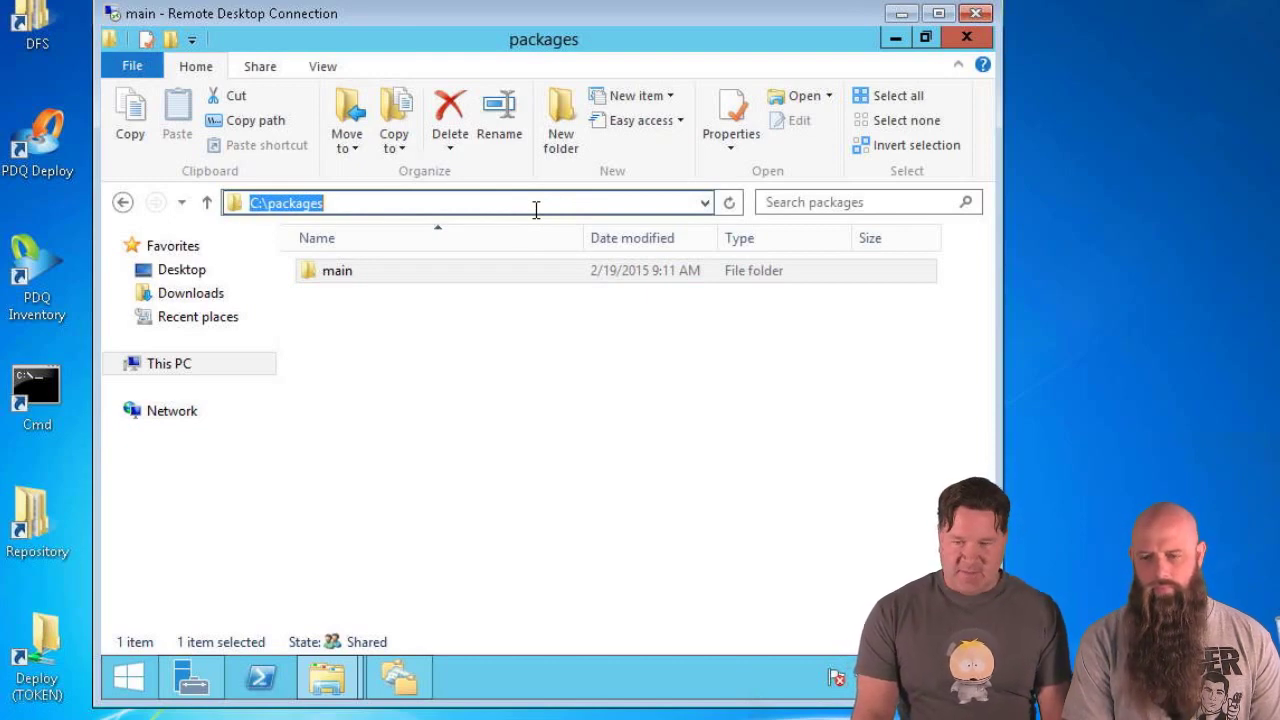
text(\\deadwood.loca)
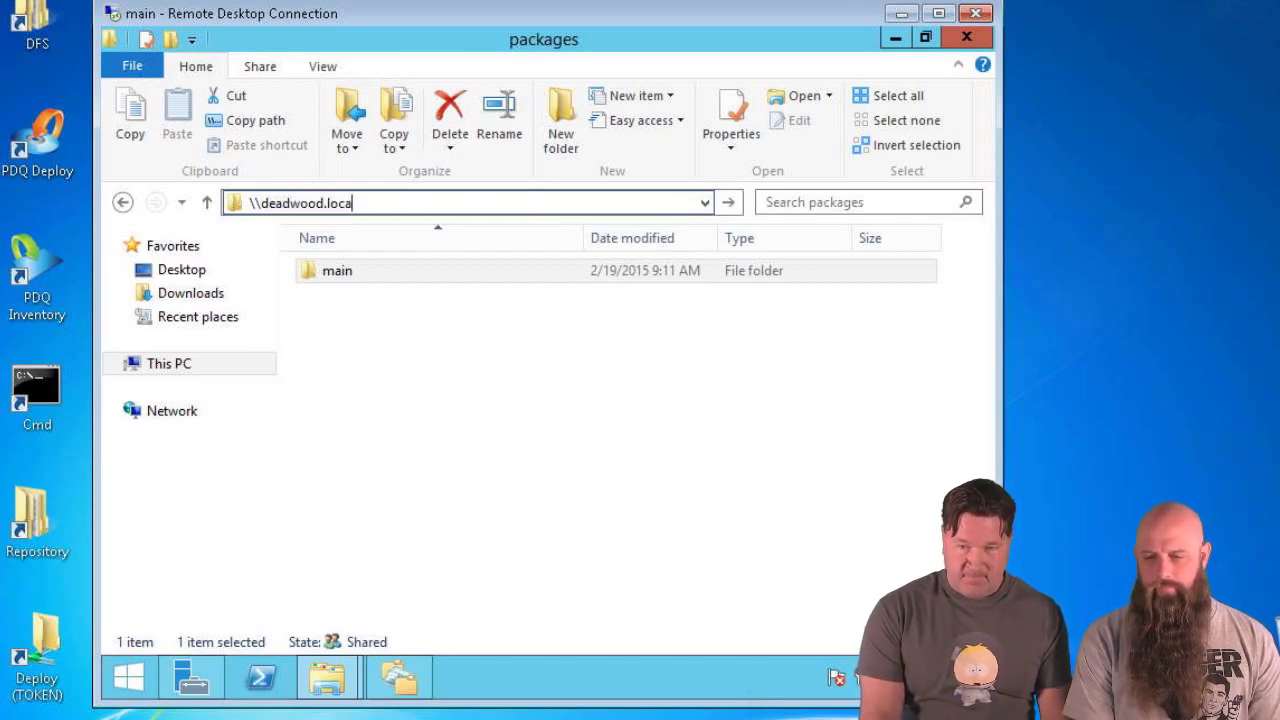
text(l\)
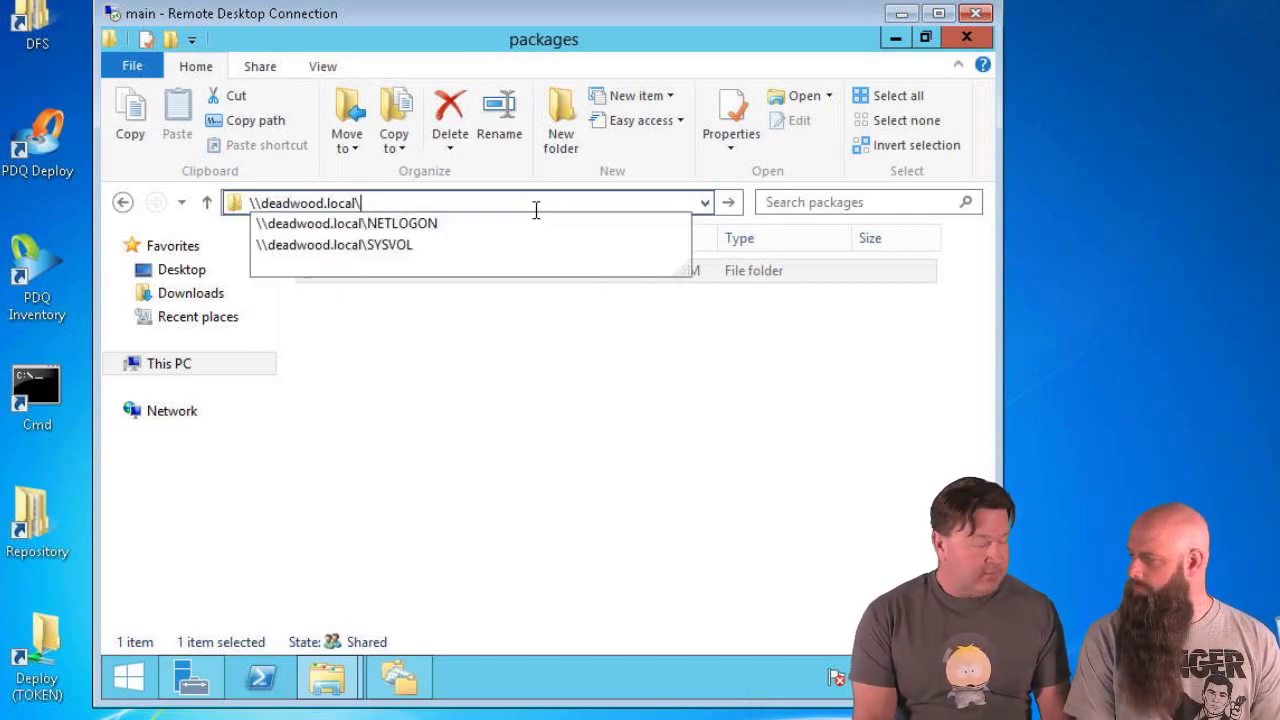
text(pa)
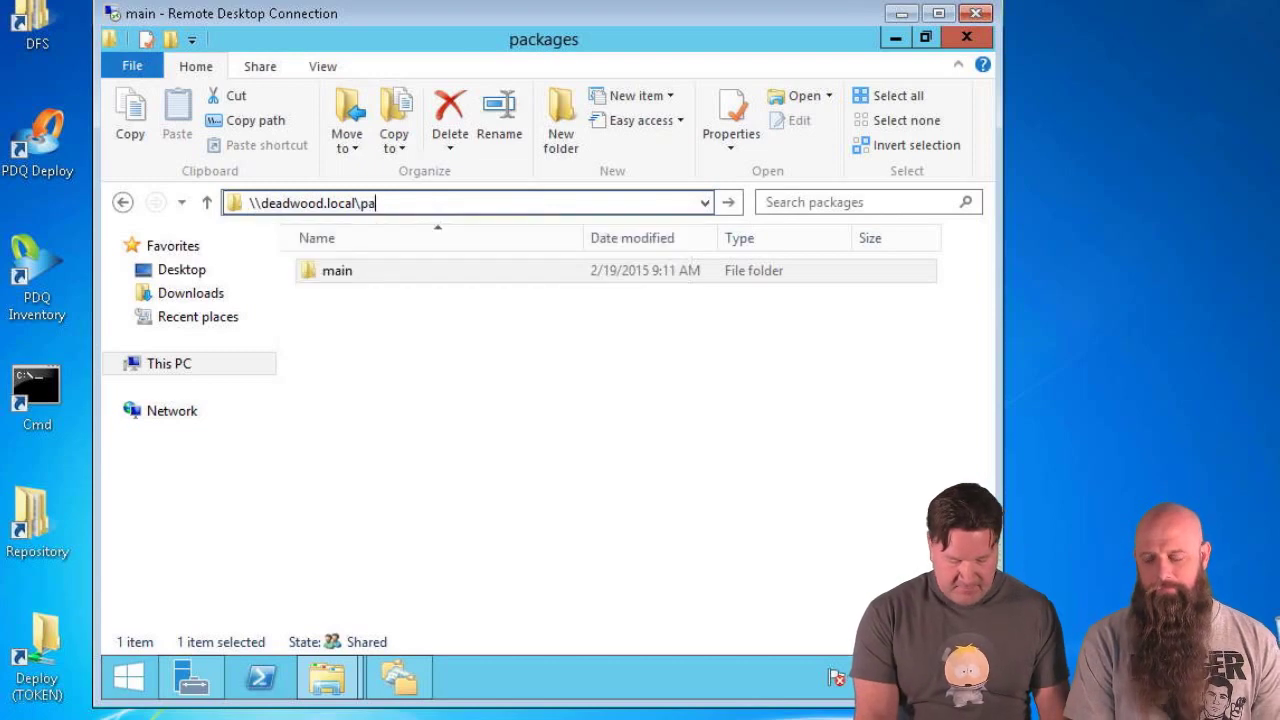
text(ckages)
key(Return)
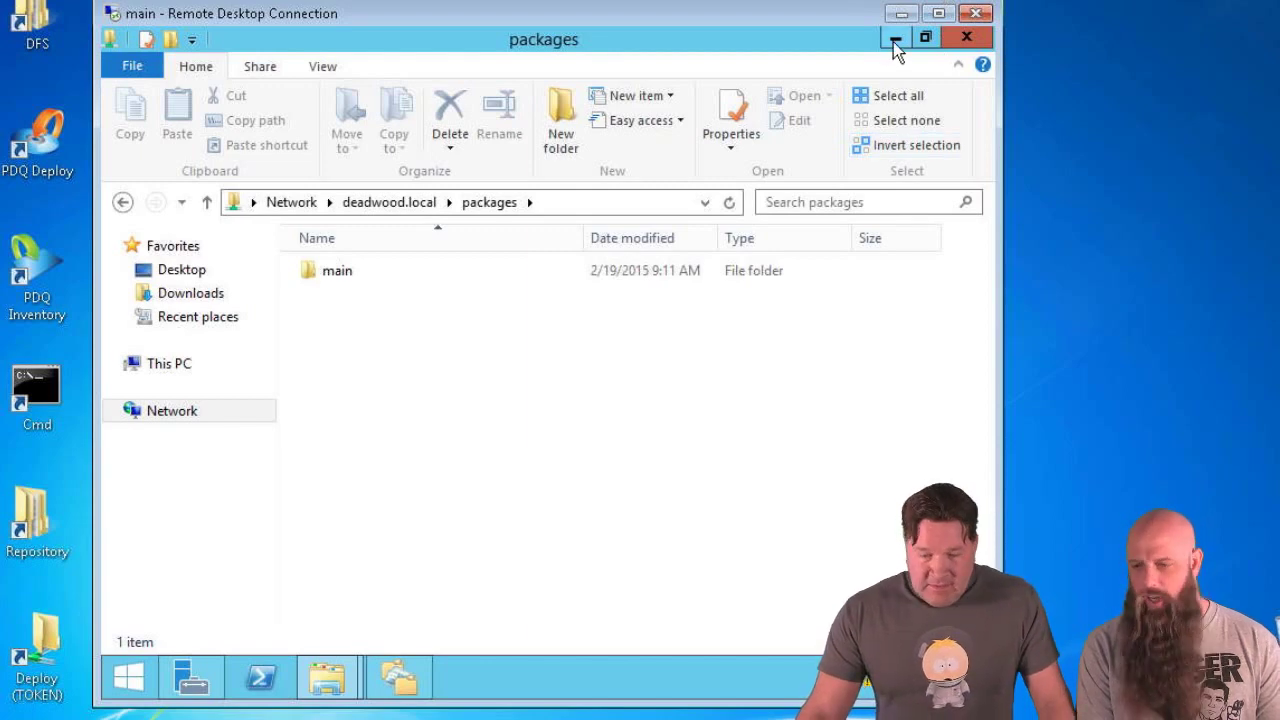
click(326, 678)
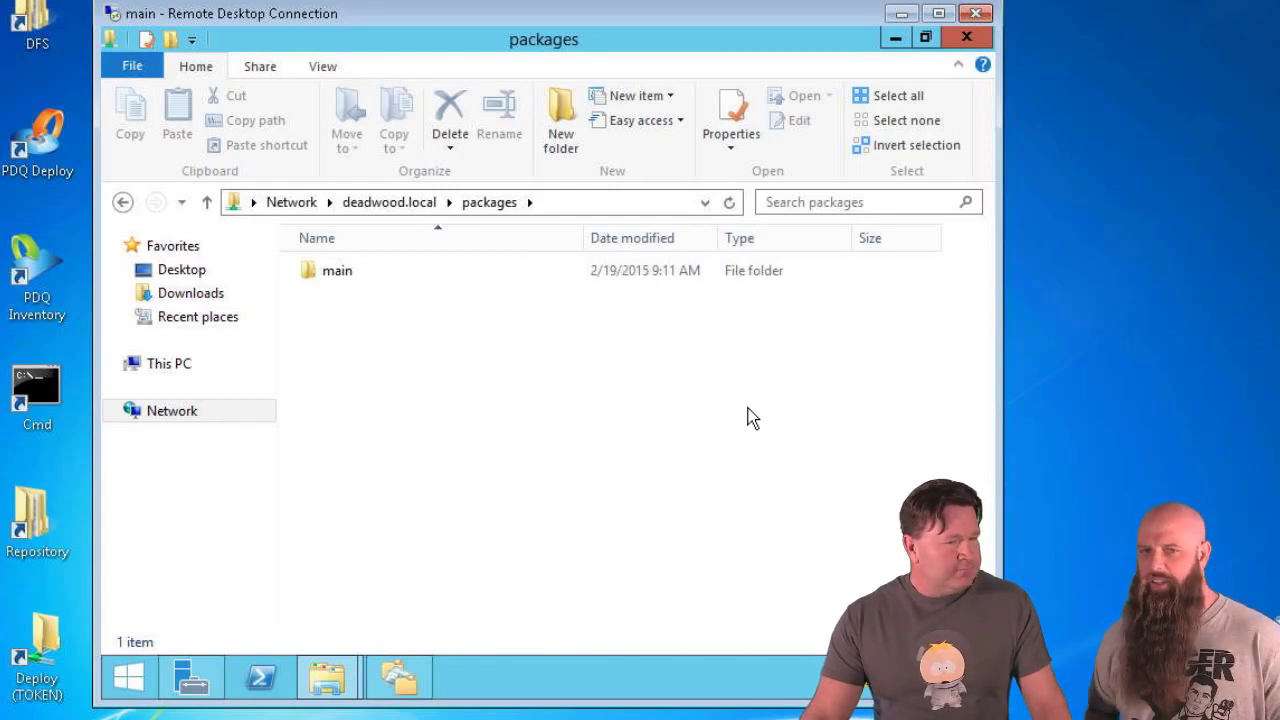
Reconnect to the site1 server through Remote Desktop, entering the account password.
mouse_move(305, 719)
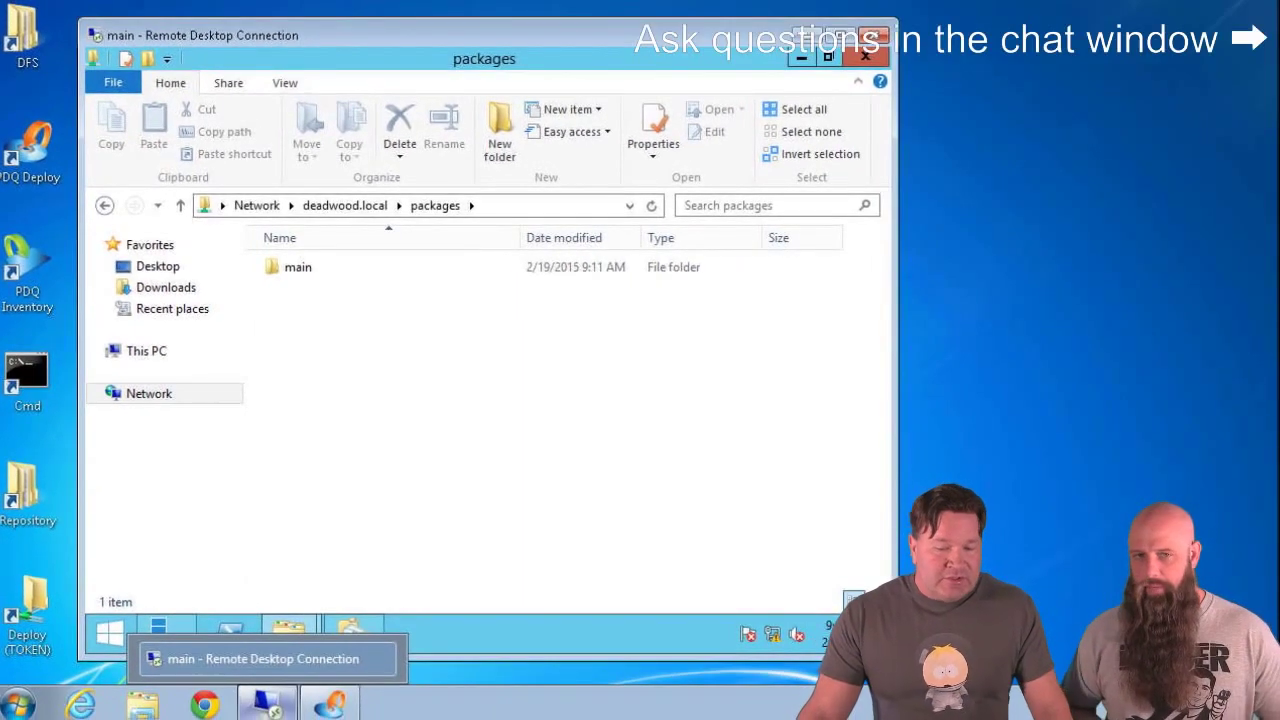
right_click(268, 705)
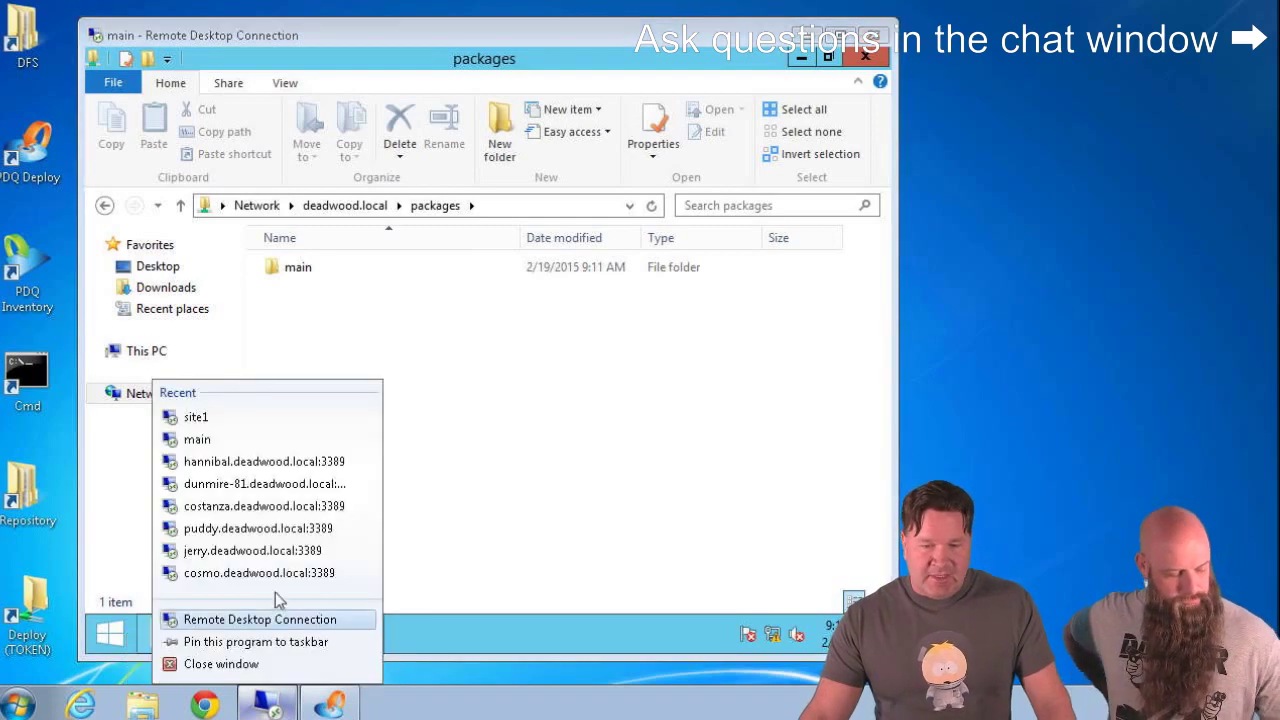
click(229, 417)
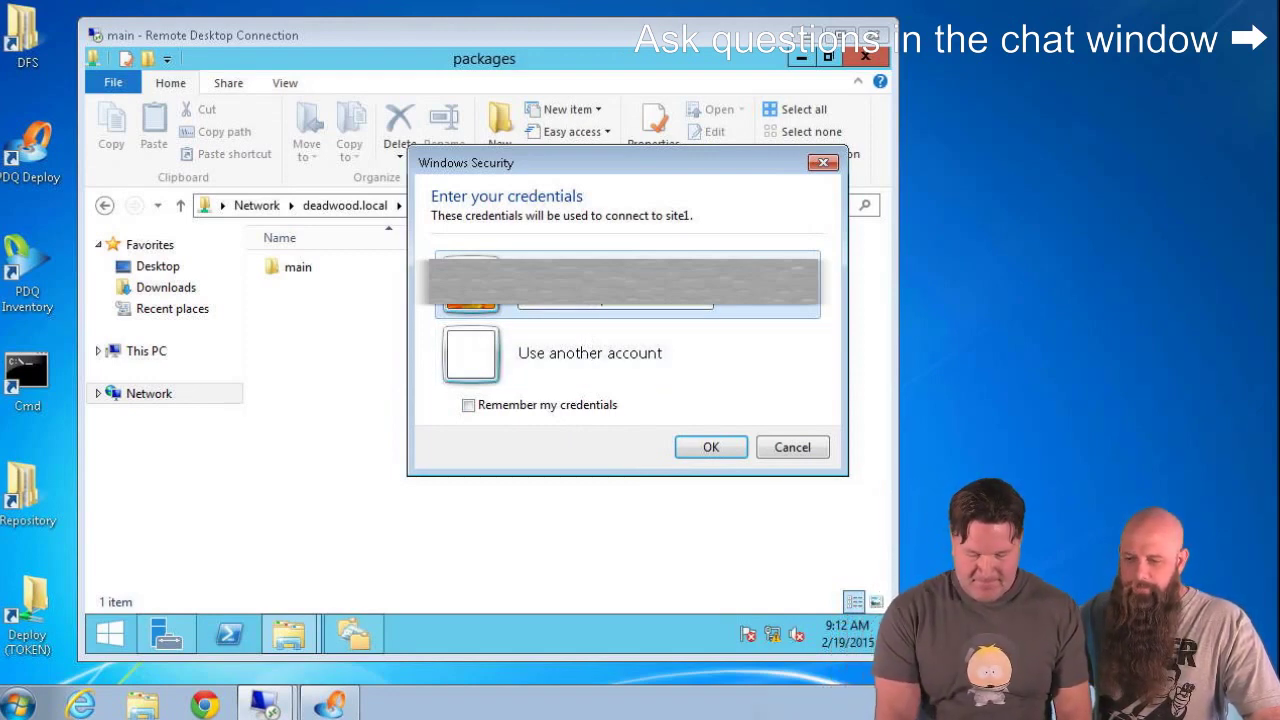
key(Return)
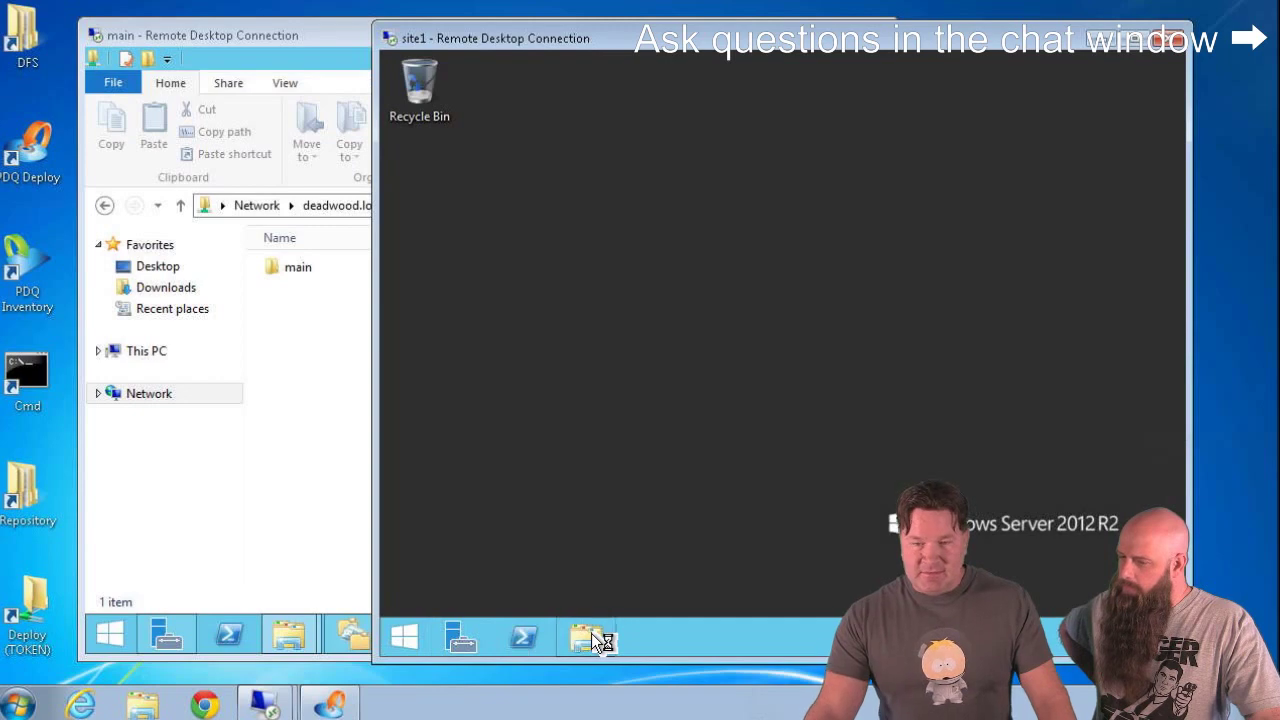
Open the C:\packages folder on site1 and reload its path to check for replicated content.
click(592, 634)
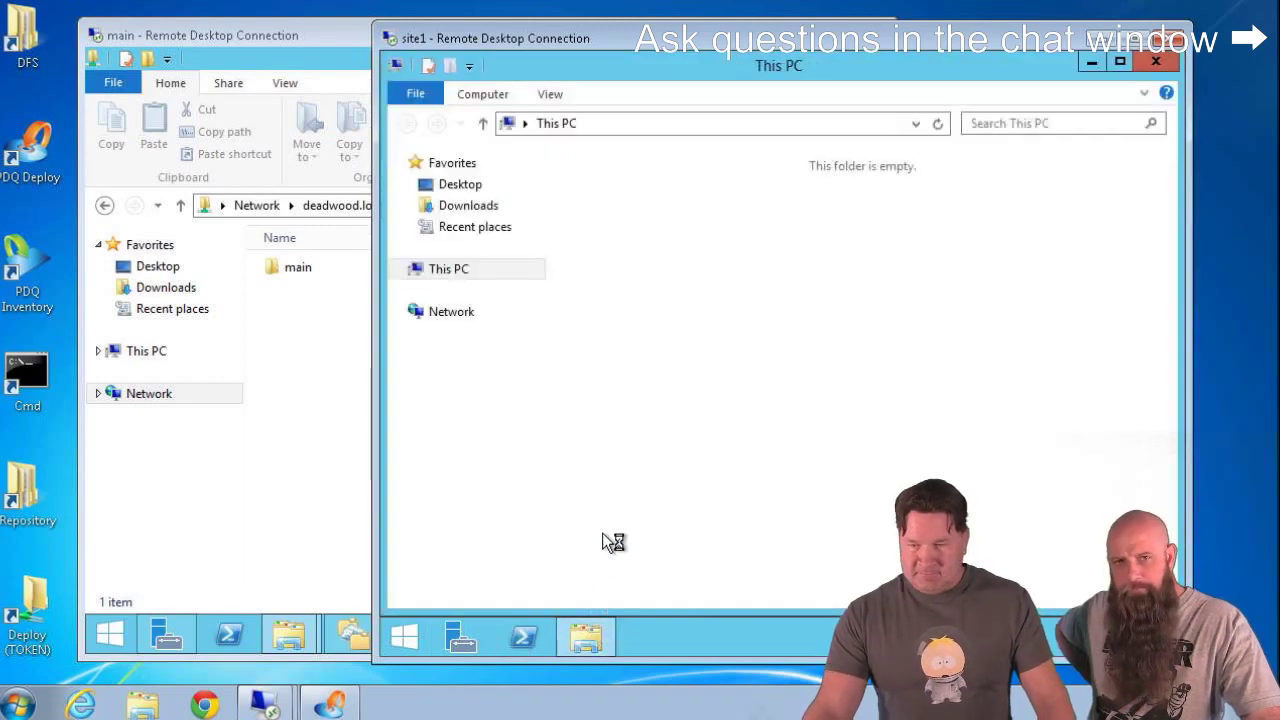
double_click(648, 388)
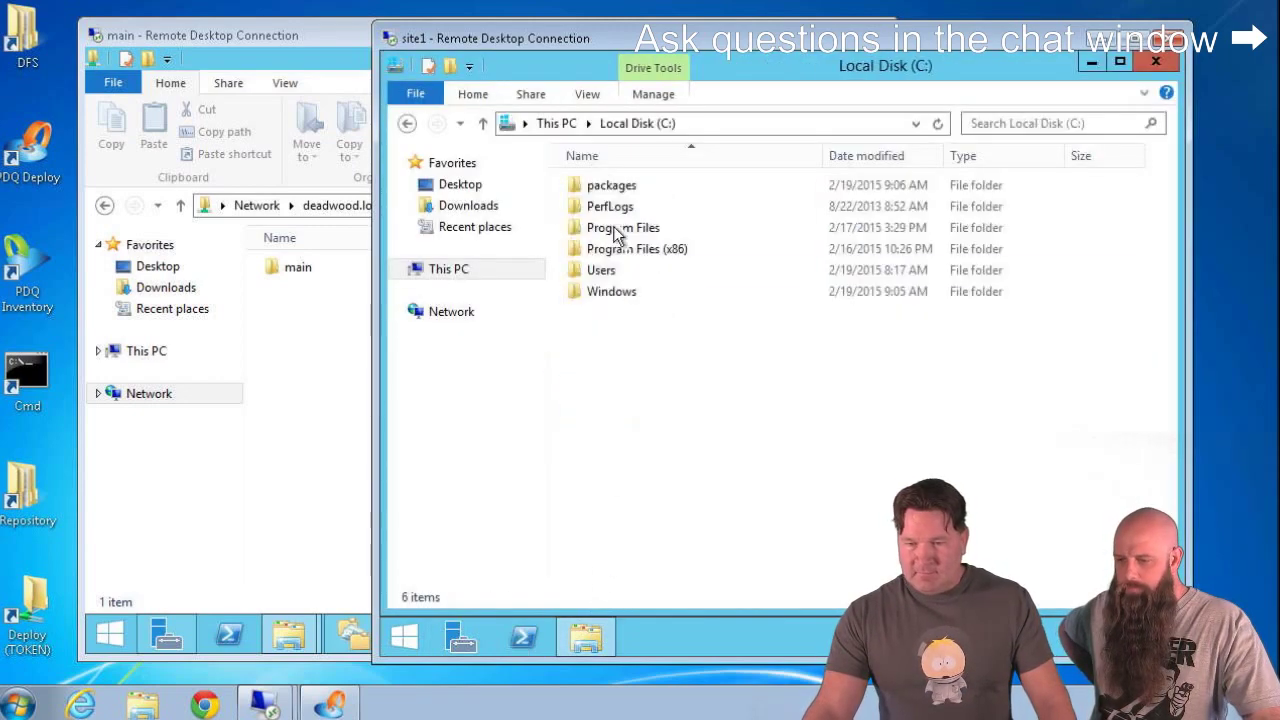
double_click(618, 186)
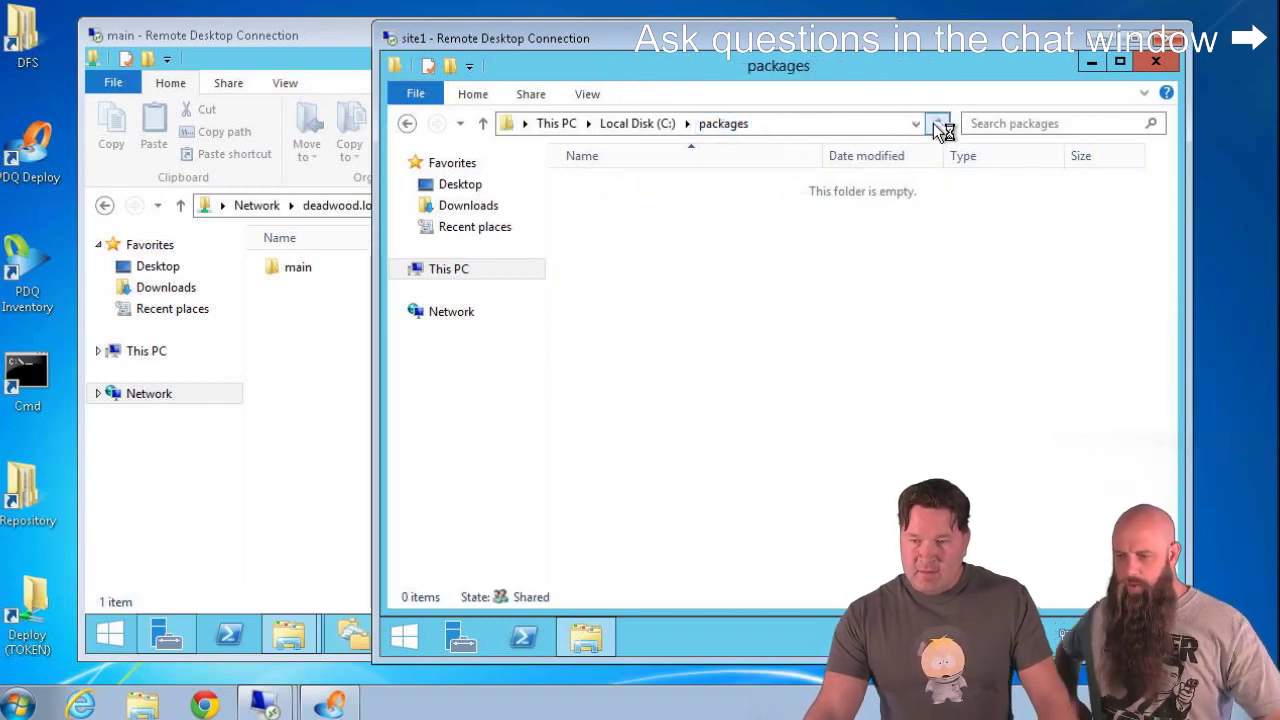
click(823, 123)
click(812, 124)
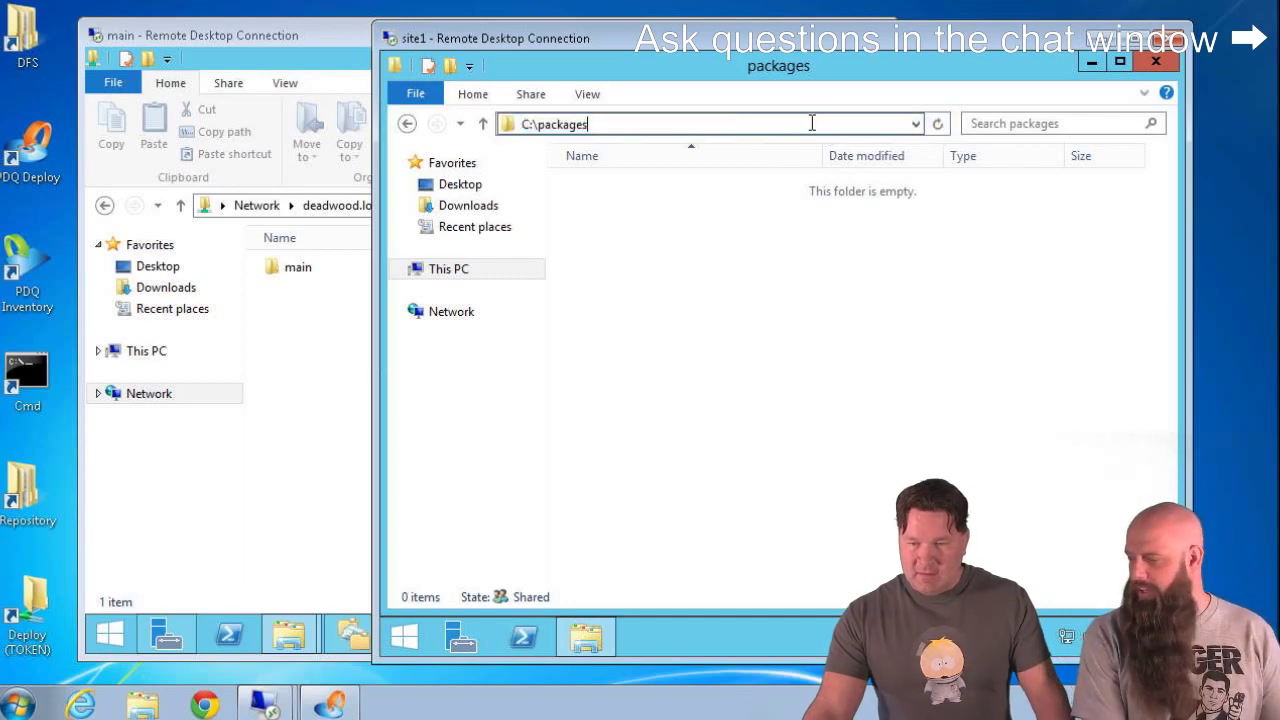
key(Return)
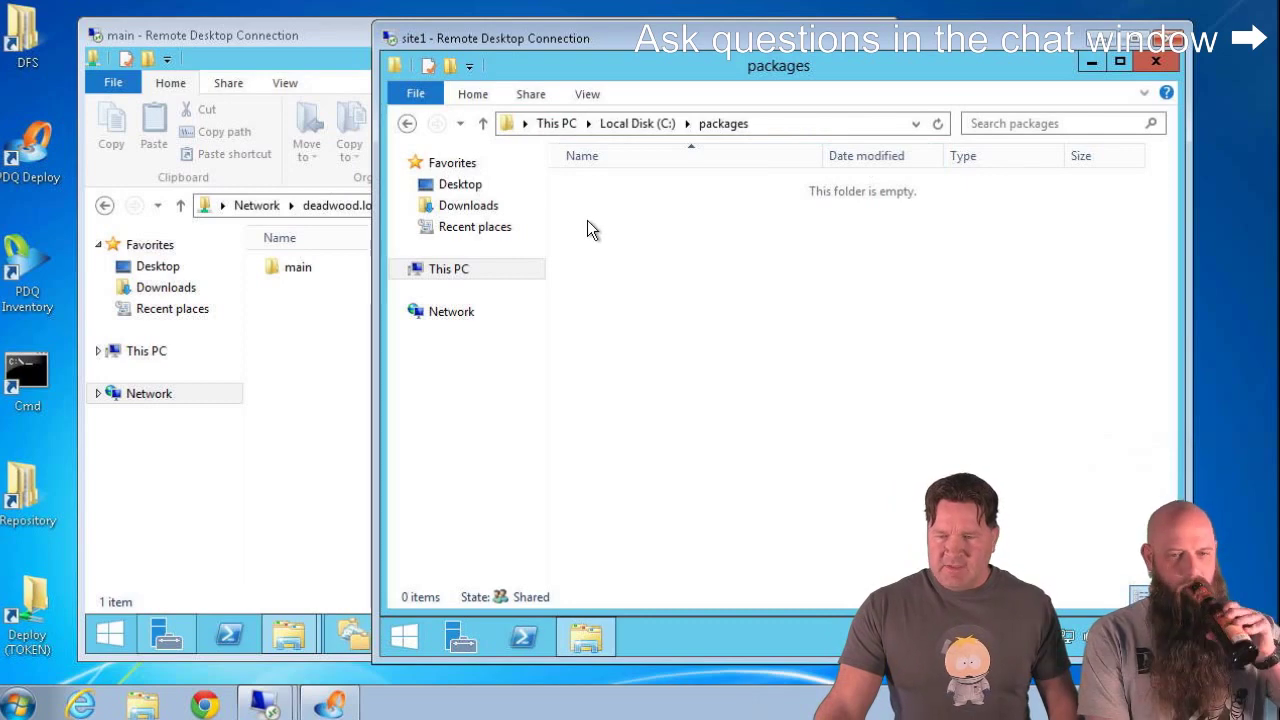
Create a folder named site1 inside C:\packages on the site1 server.
right_click(617, 221)
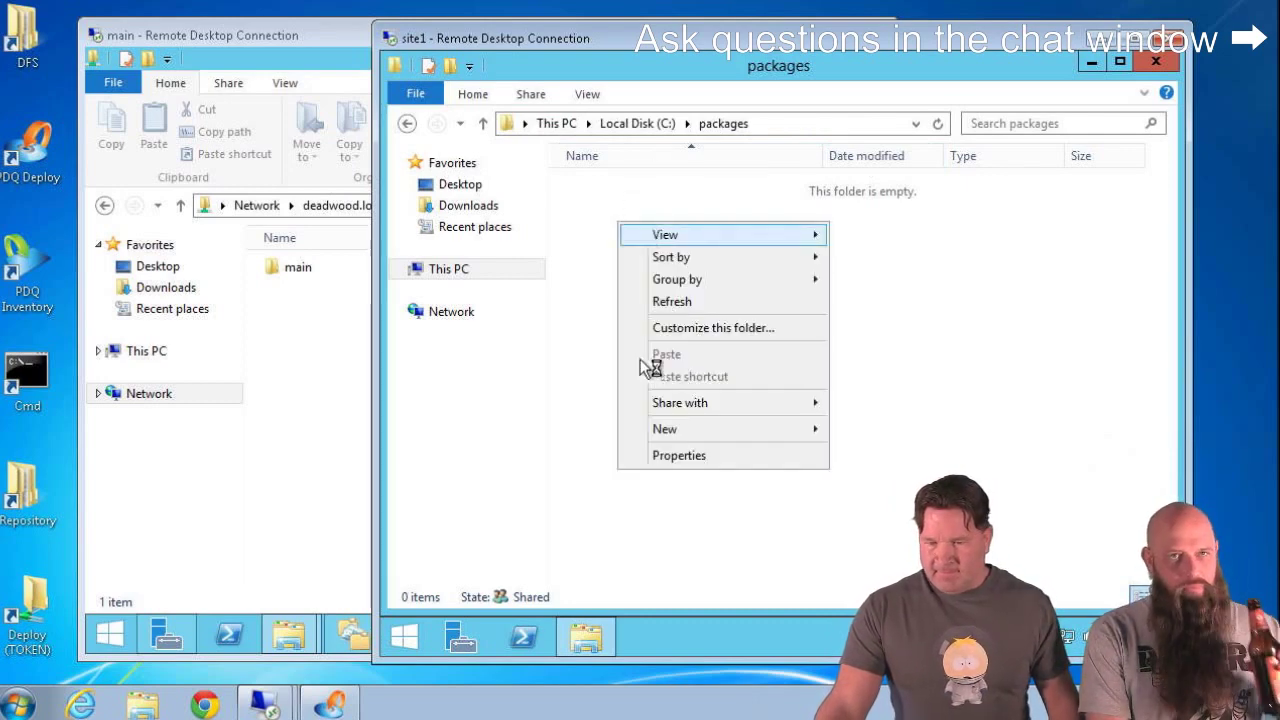
mouse_move(760, 435)
click(858, 432)
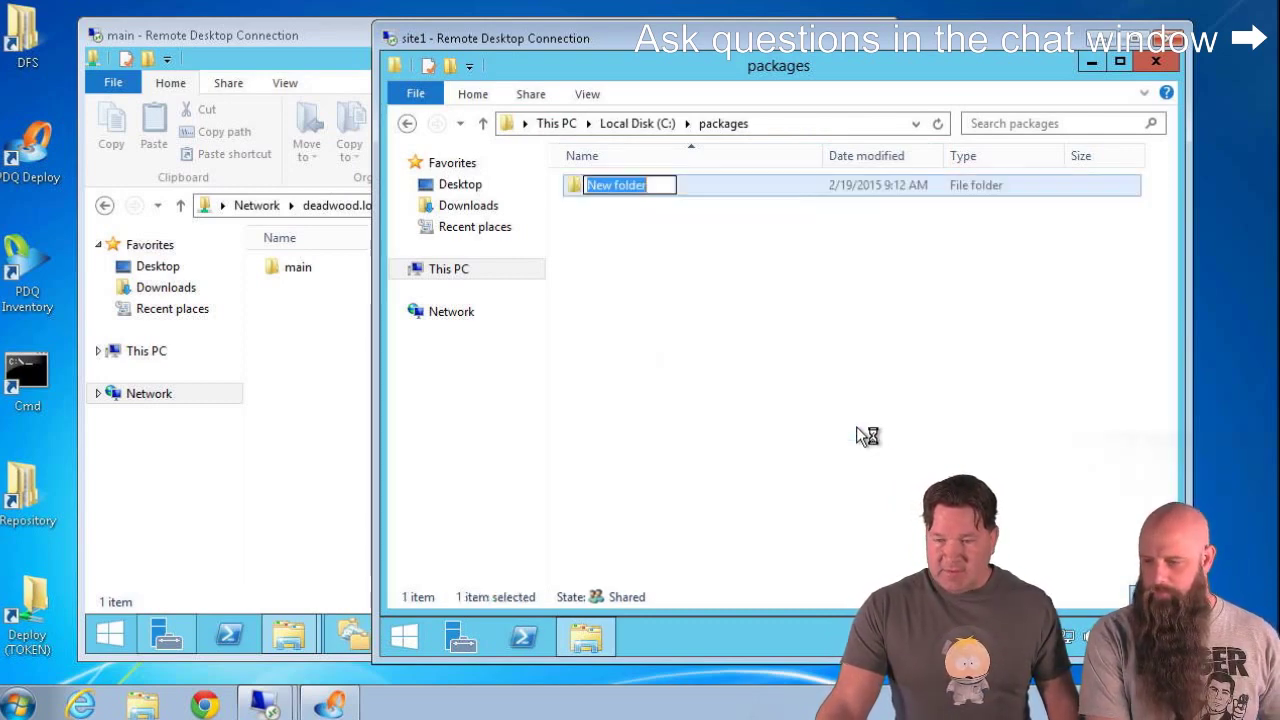
text(site)
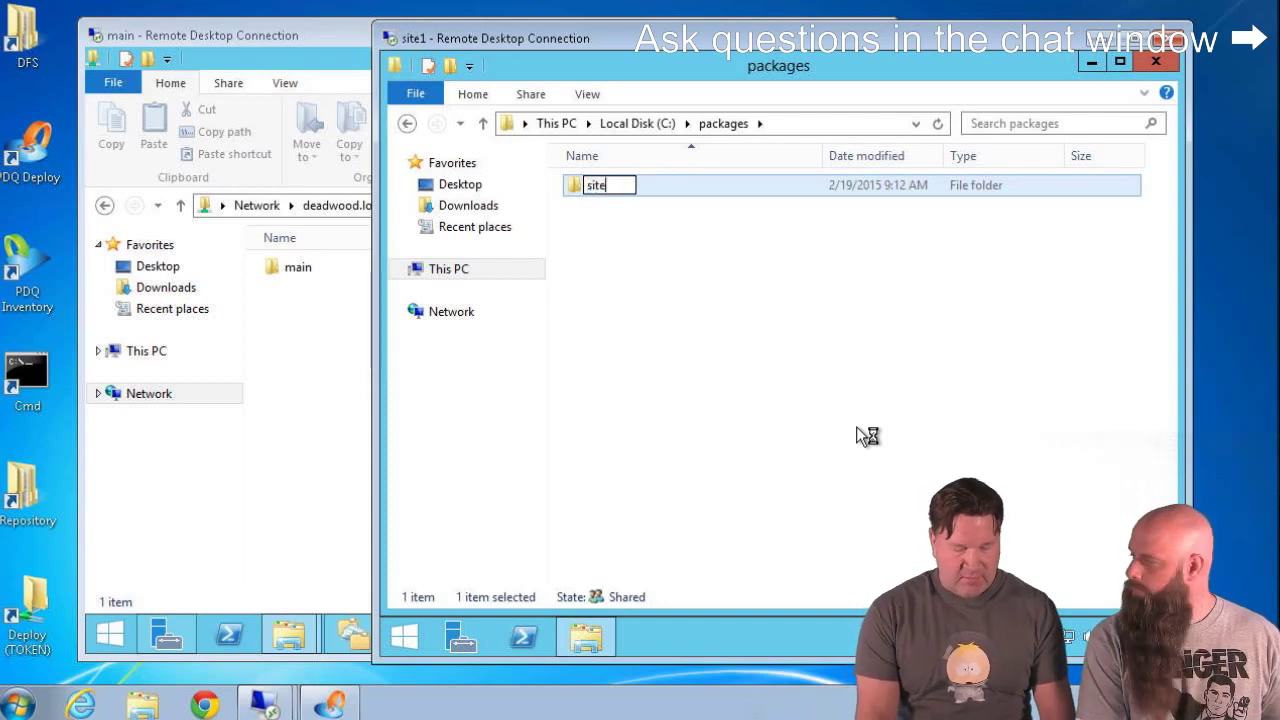
text(1)
key(Return)
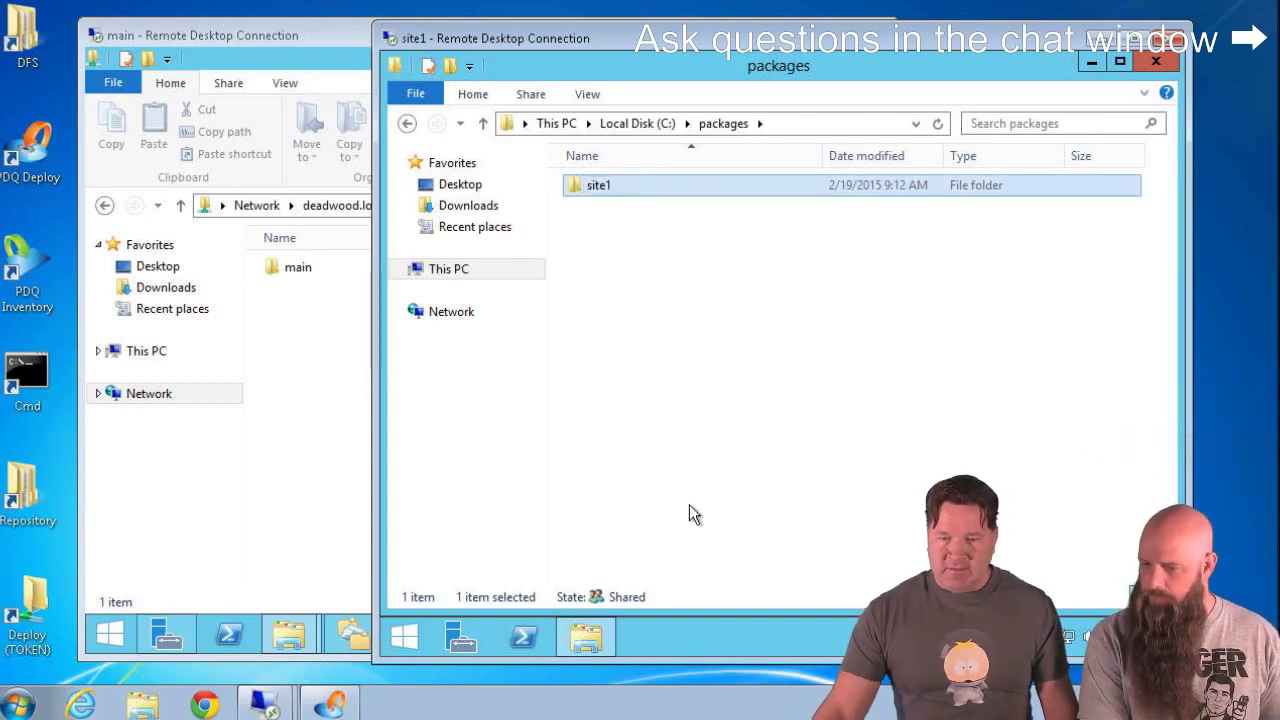
Minimize the packages folder windows and DFS Management, and hide both the main and site1 remote sessions.
click(1089, 64)
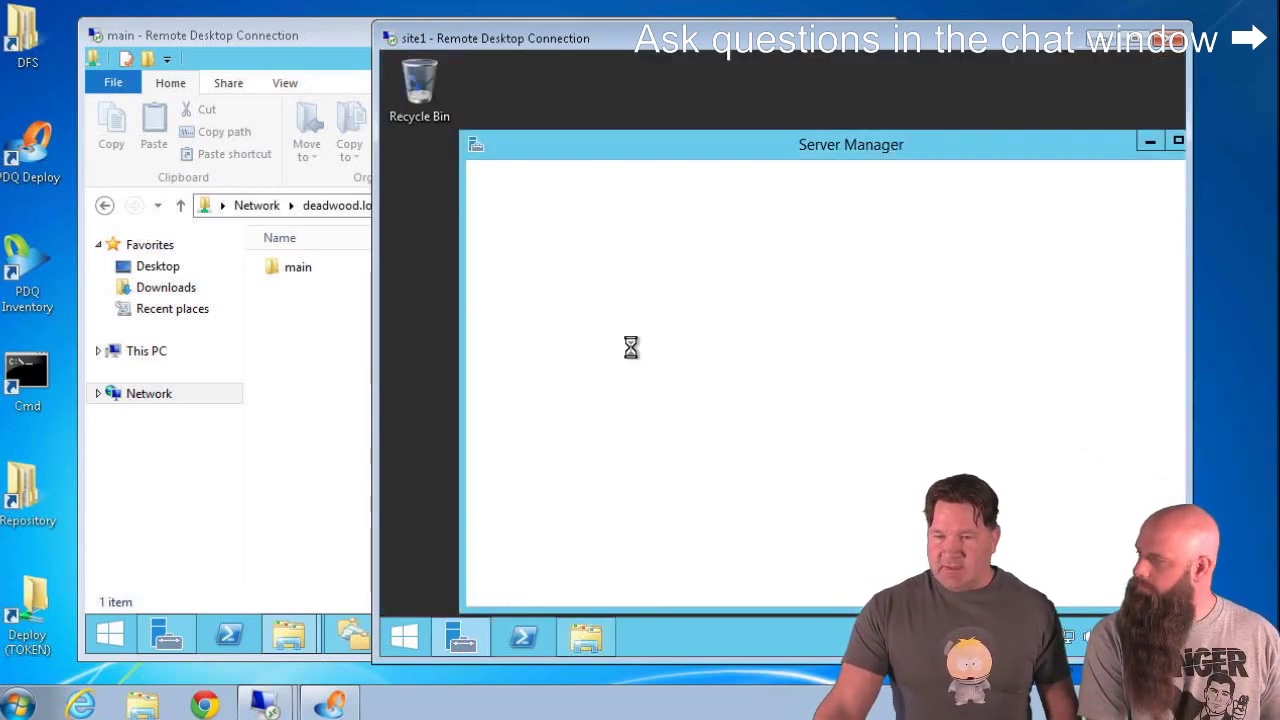
click(329, 366)
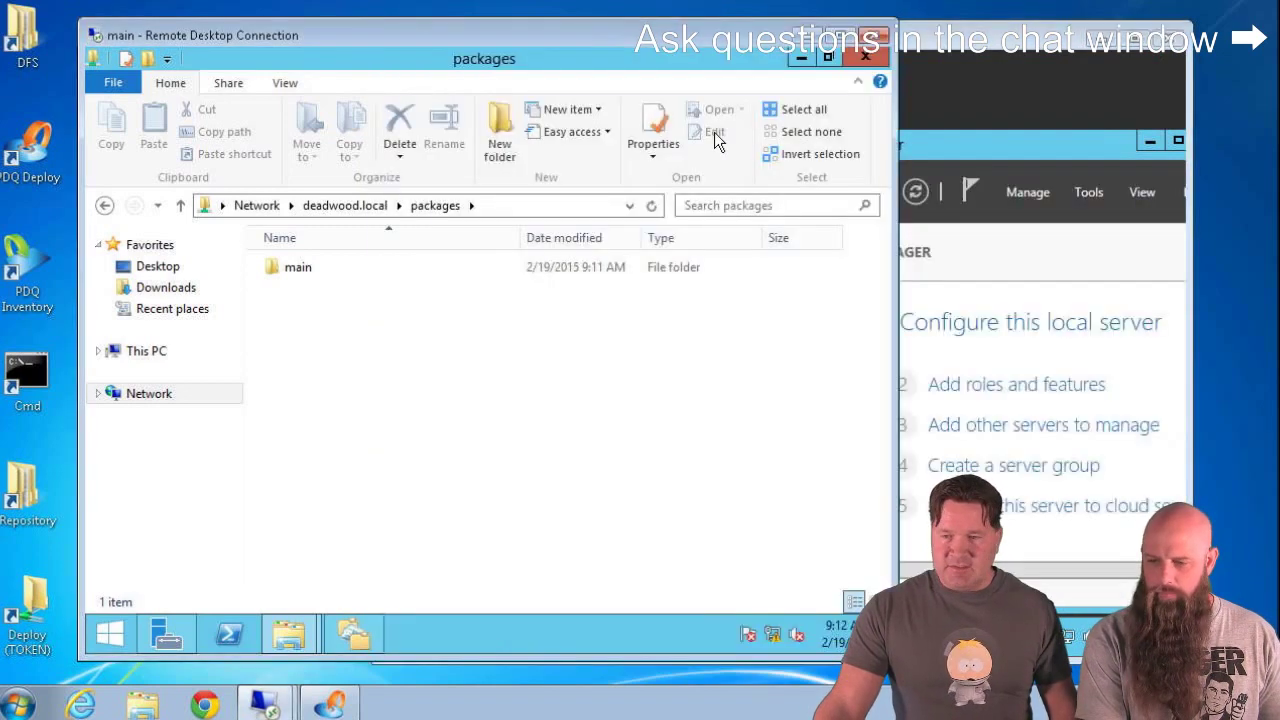
click(800, 60)
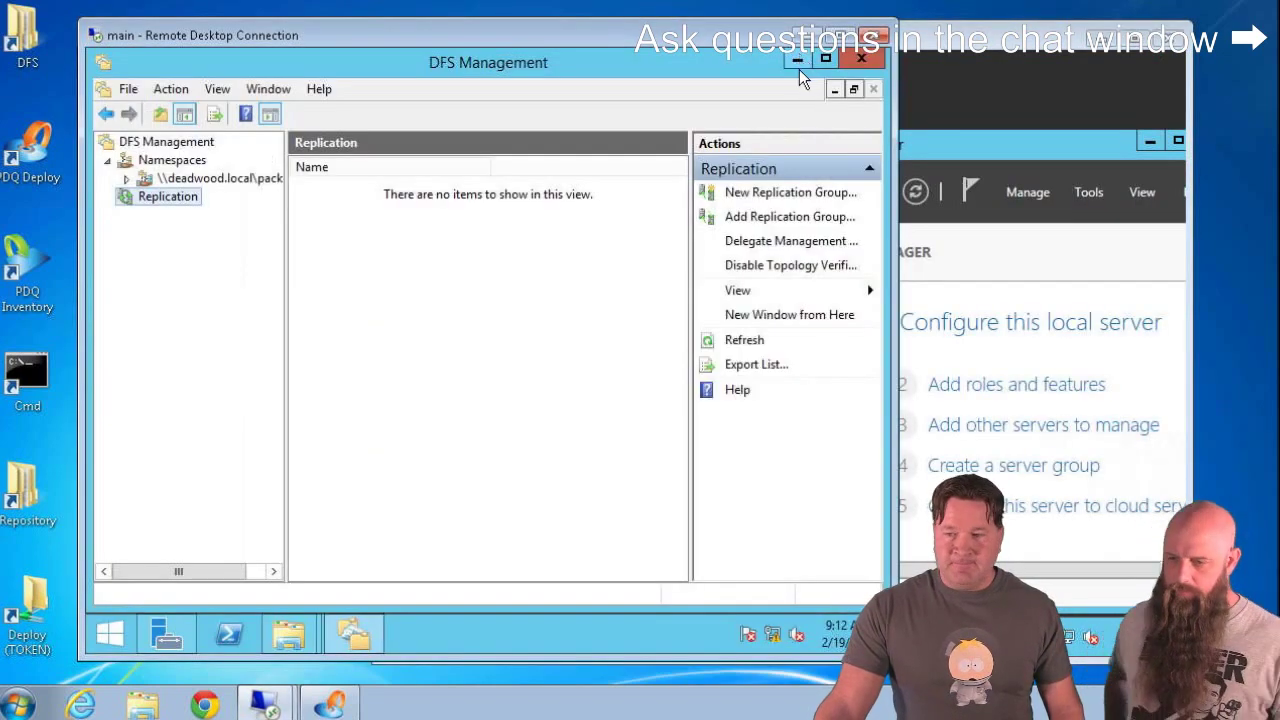
click(797, 62)
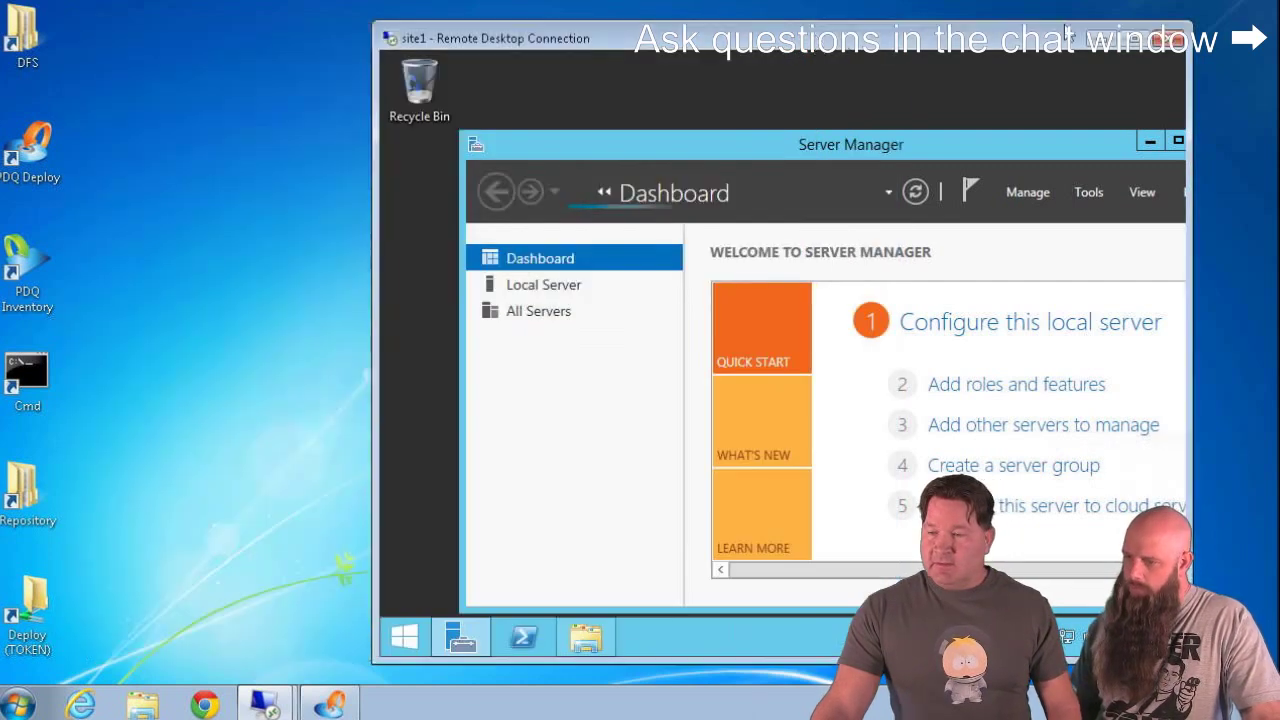
click(1085, 49)
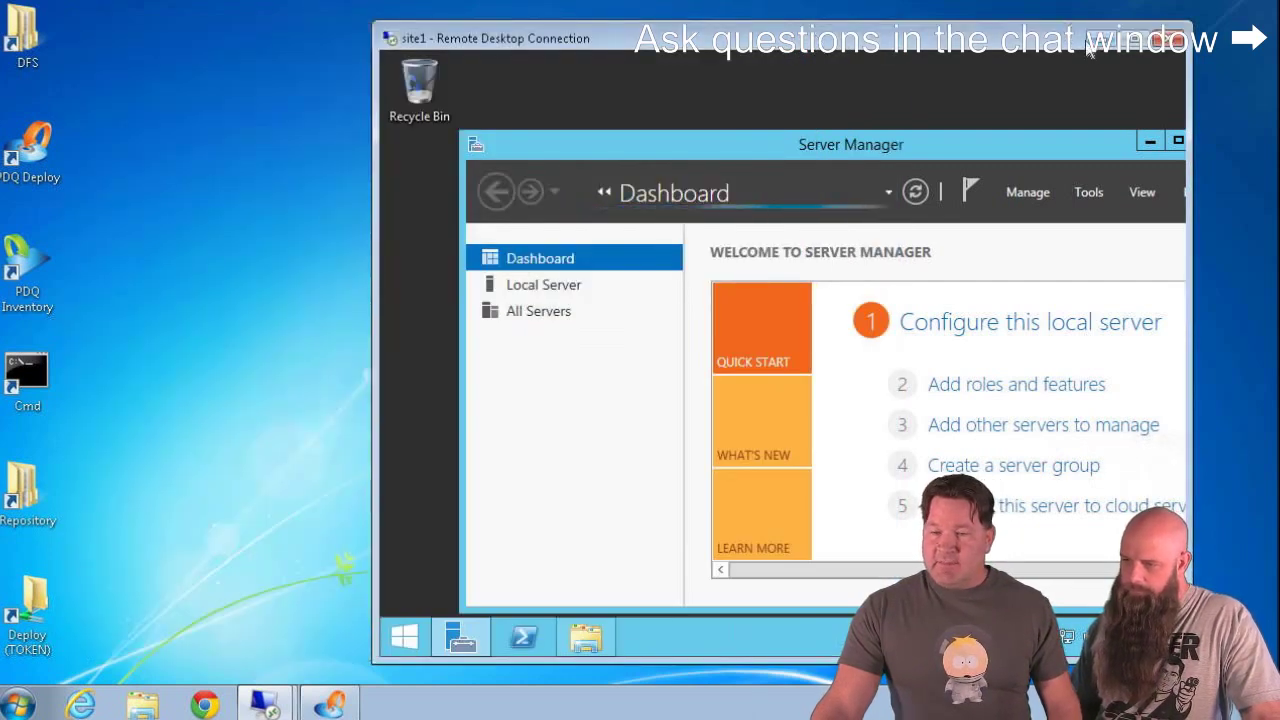
click(1100, 38)
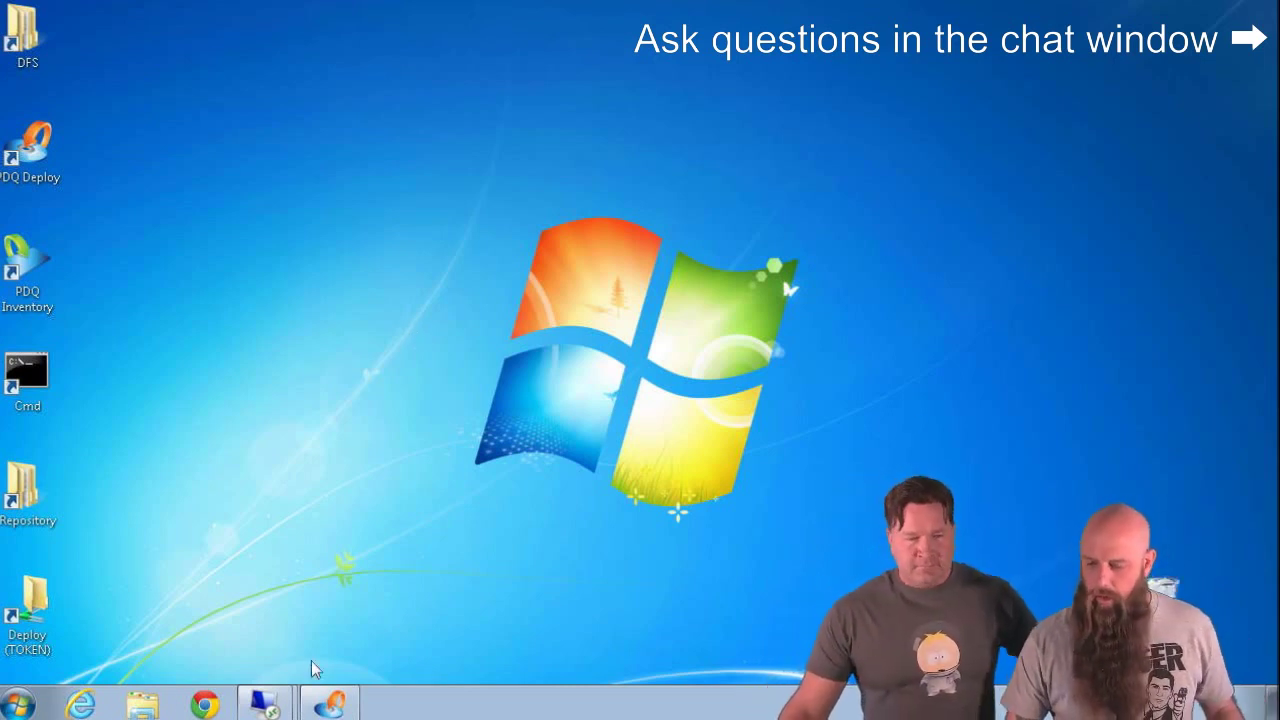
Switch to PDQ Deploy, reposition its window, and take a brief look at the Repository folder linked on the desktop.
click(333, 700)
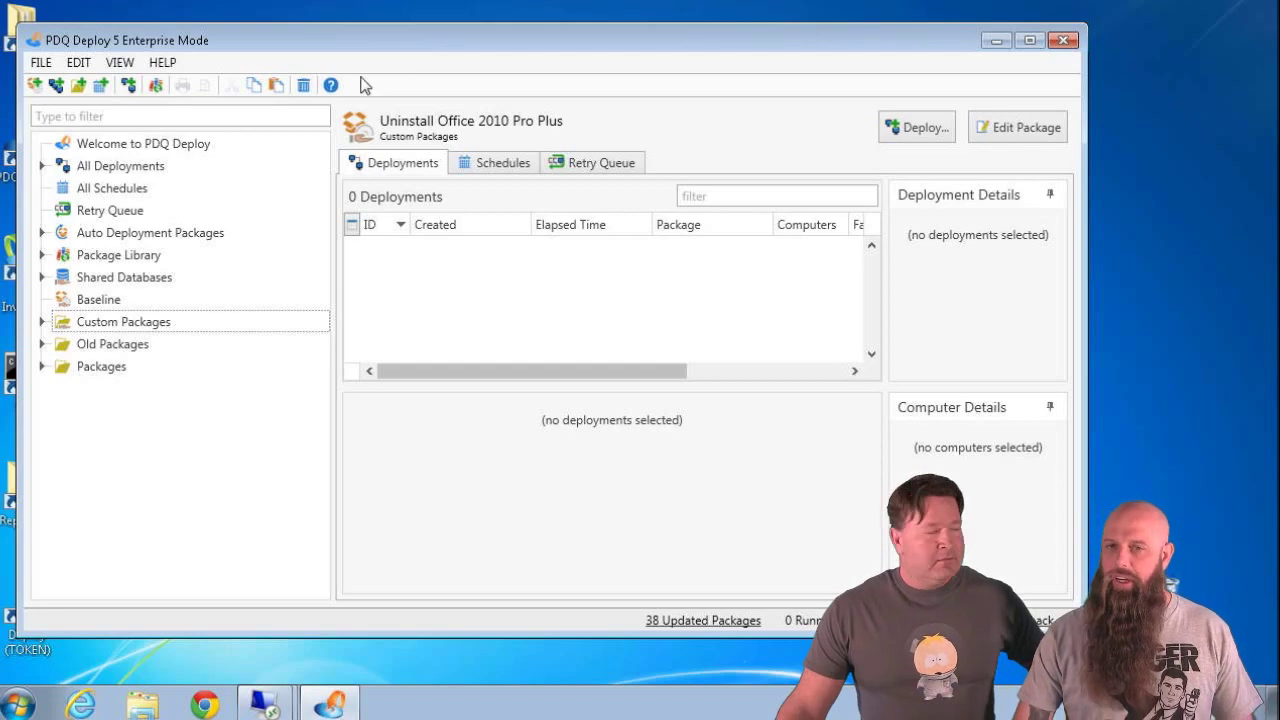
drag(240, 40, 318, 50)
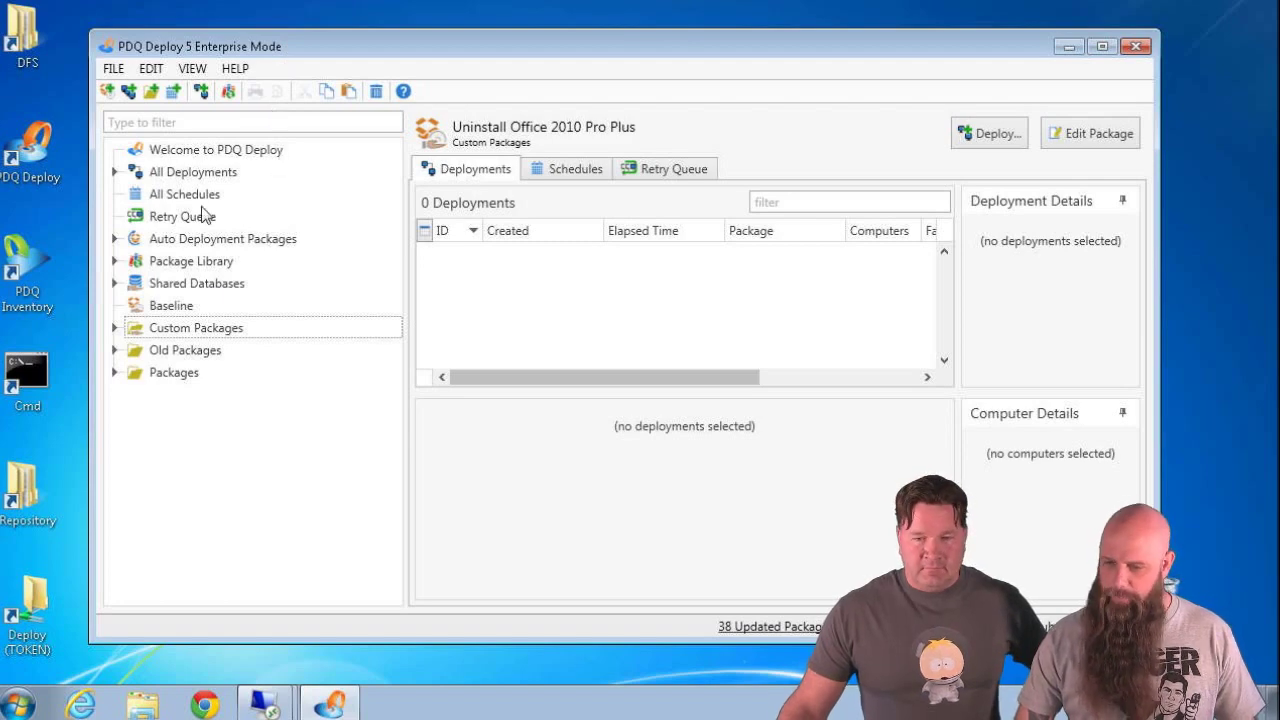
click(14, 490)
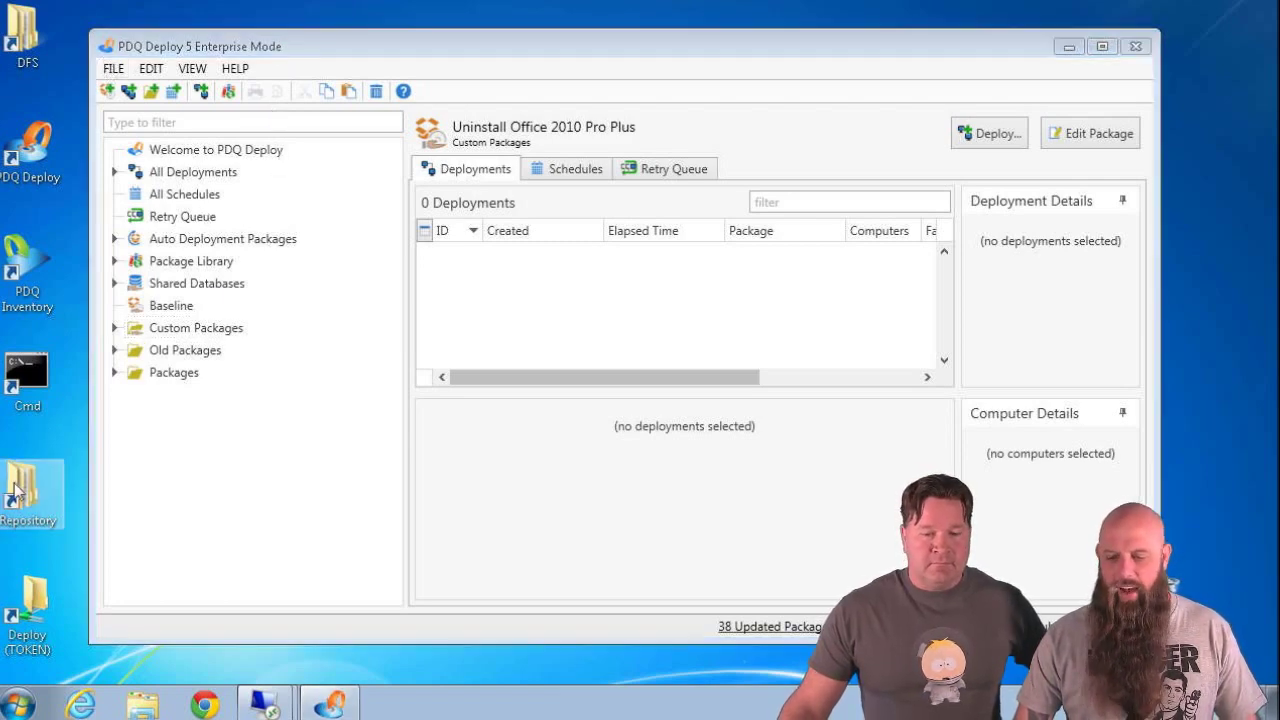
double_click(14, 490)
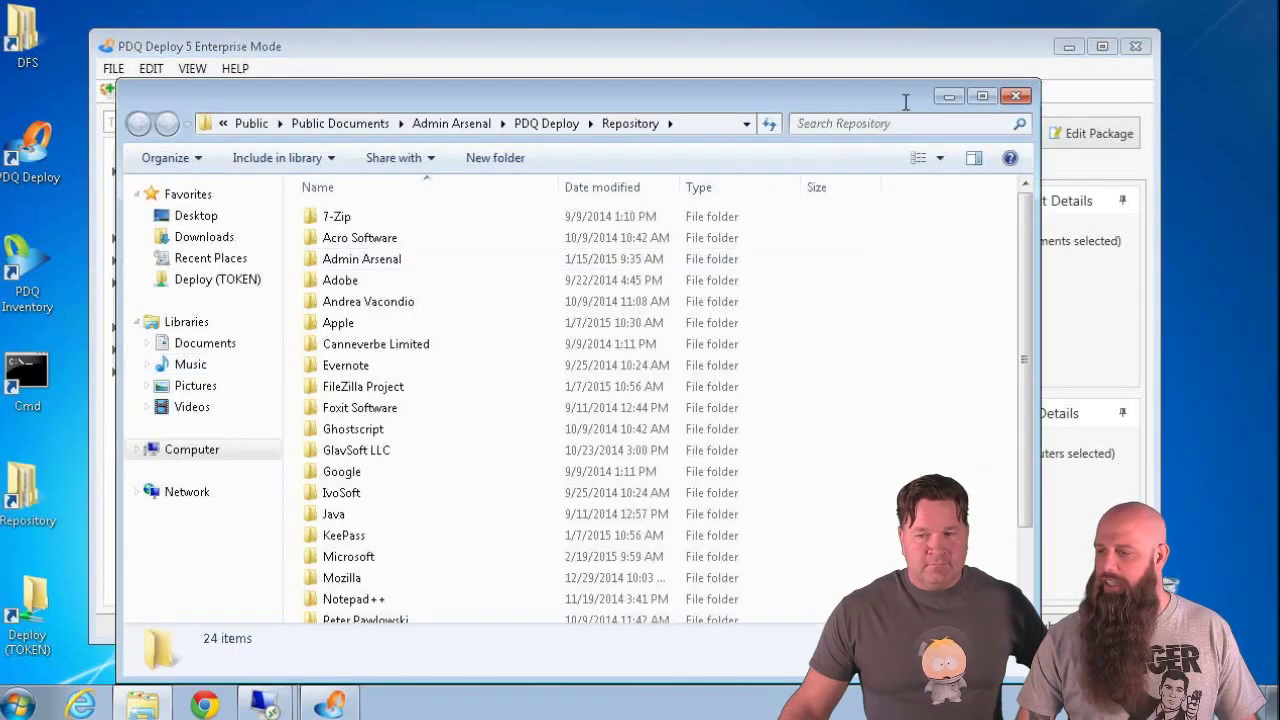
click(1015, 96)
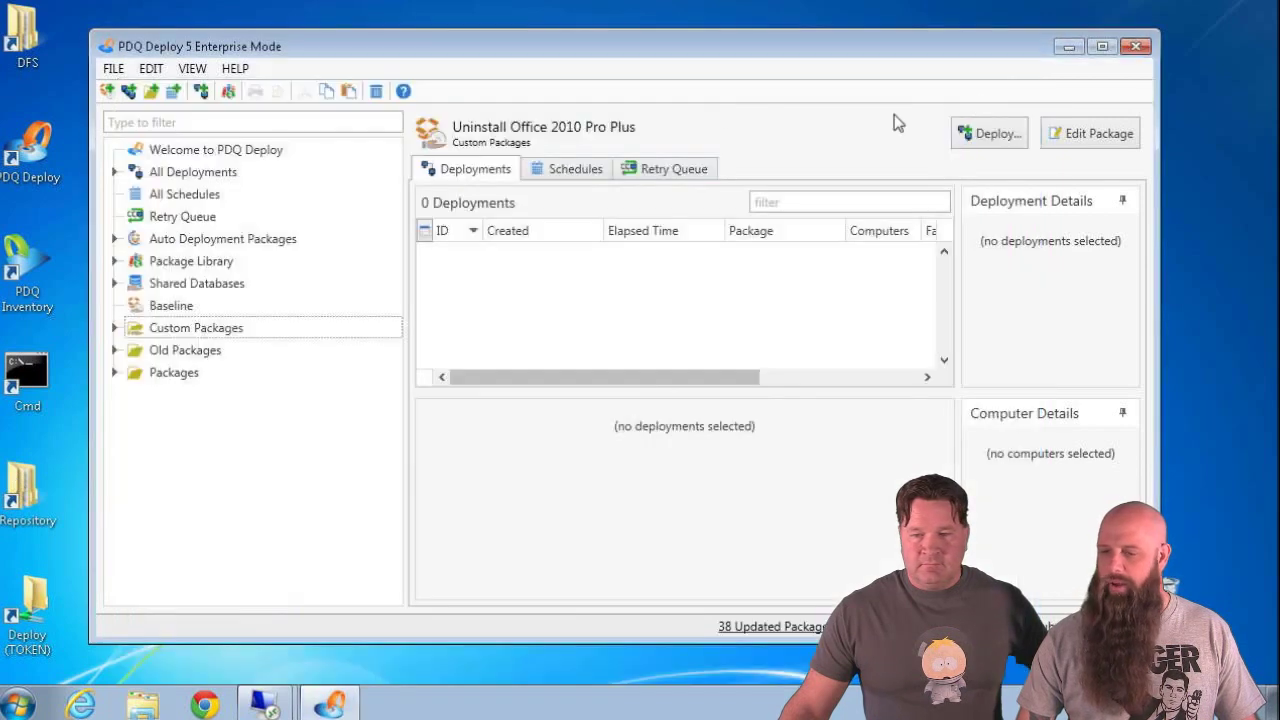
Review the Repository path in the PDQ Deploy preferences and open that folder in Windows Explorer.
click(113, 67)
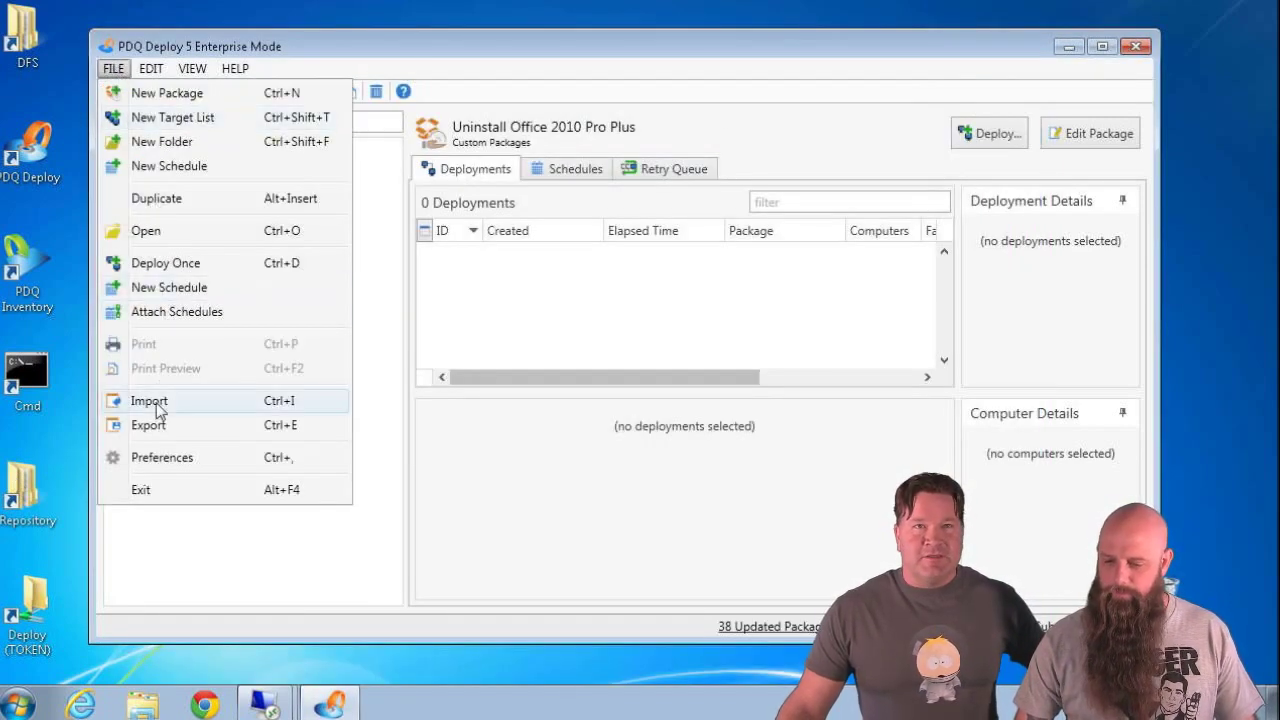
click(155, 457)
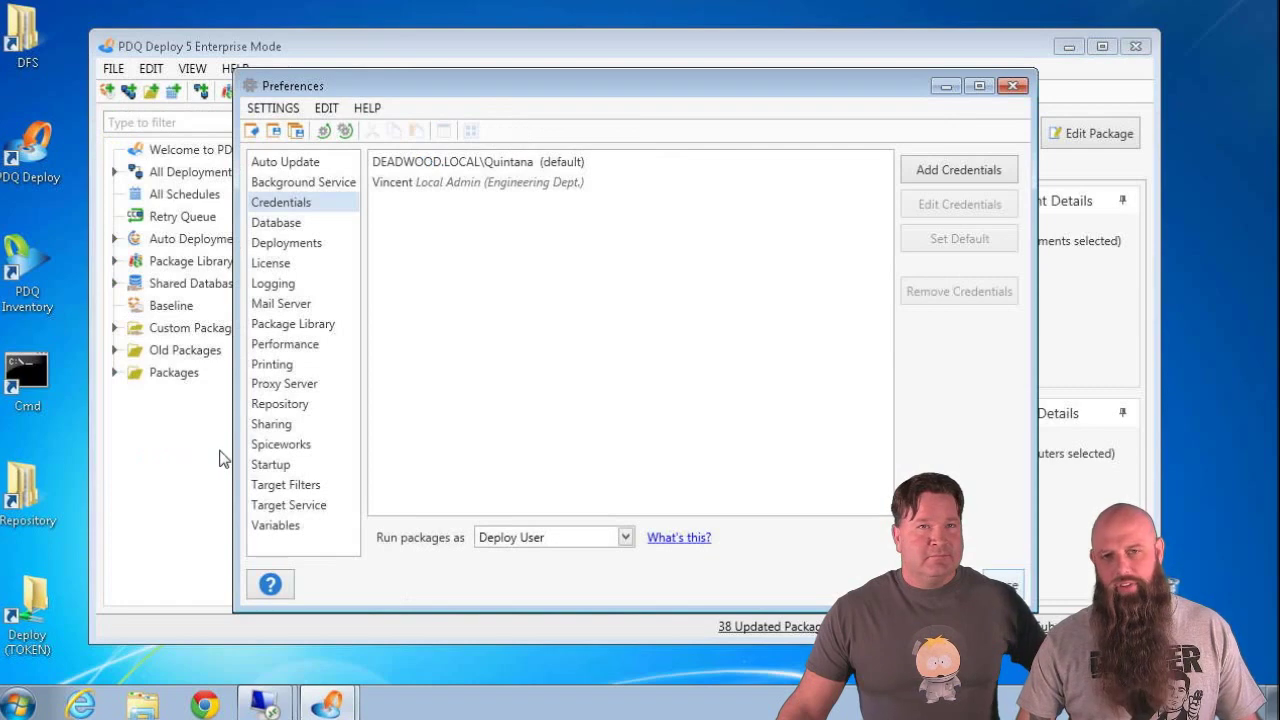
click(286, 404)
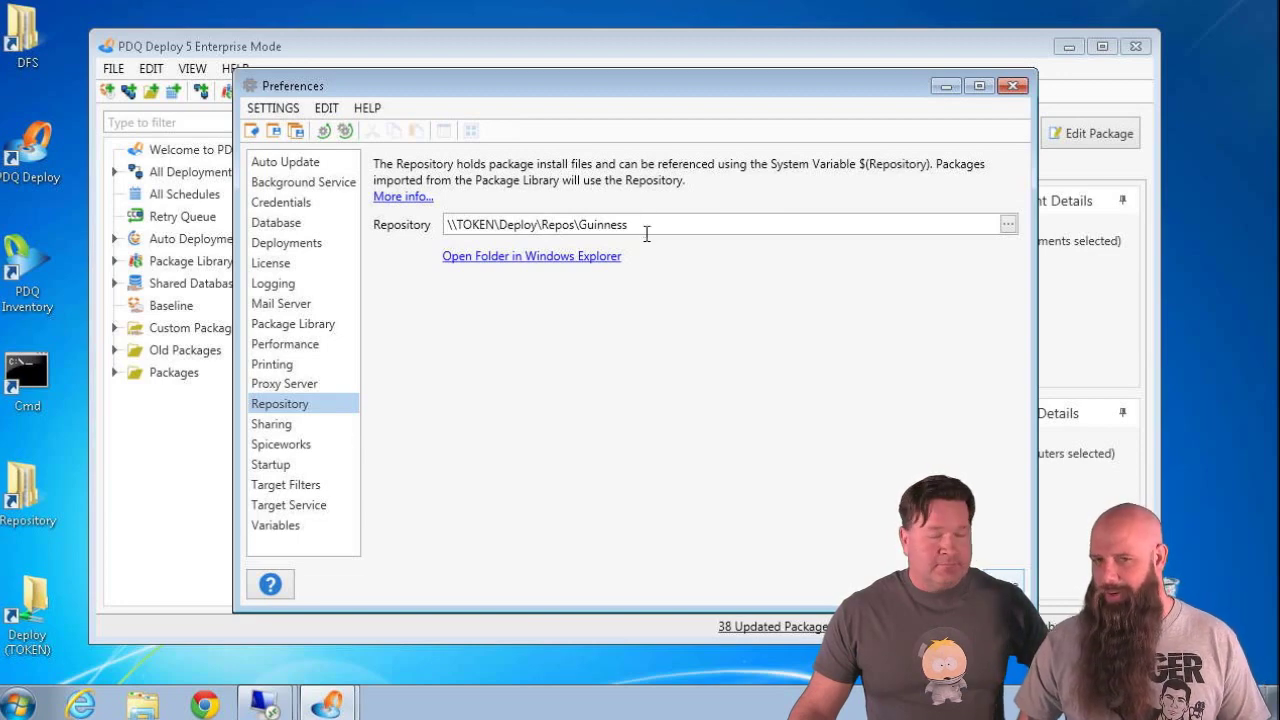
drag(648, 231, 440, 233)
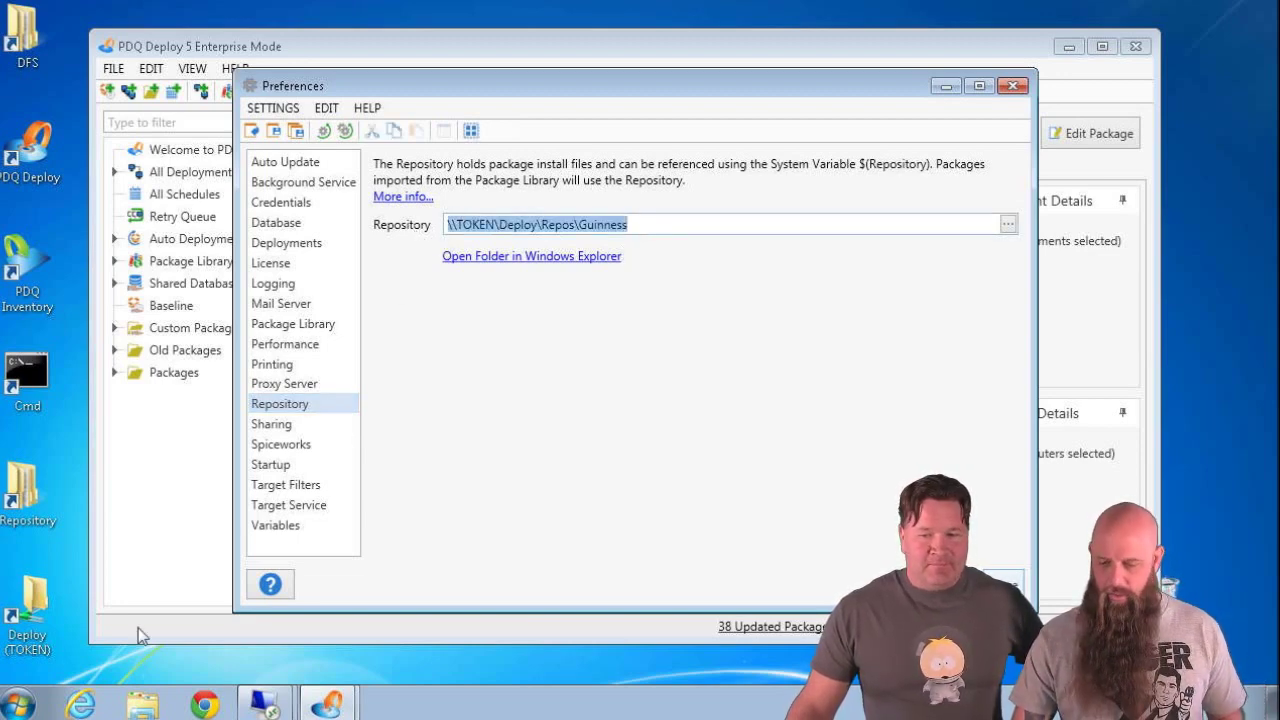
click(544, 262)
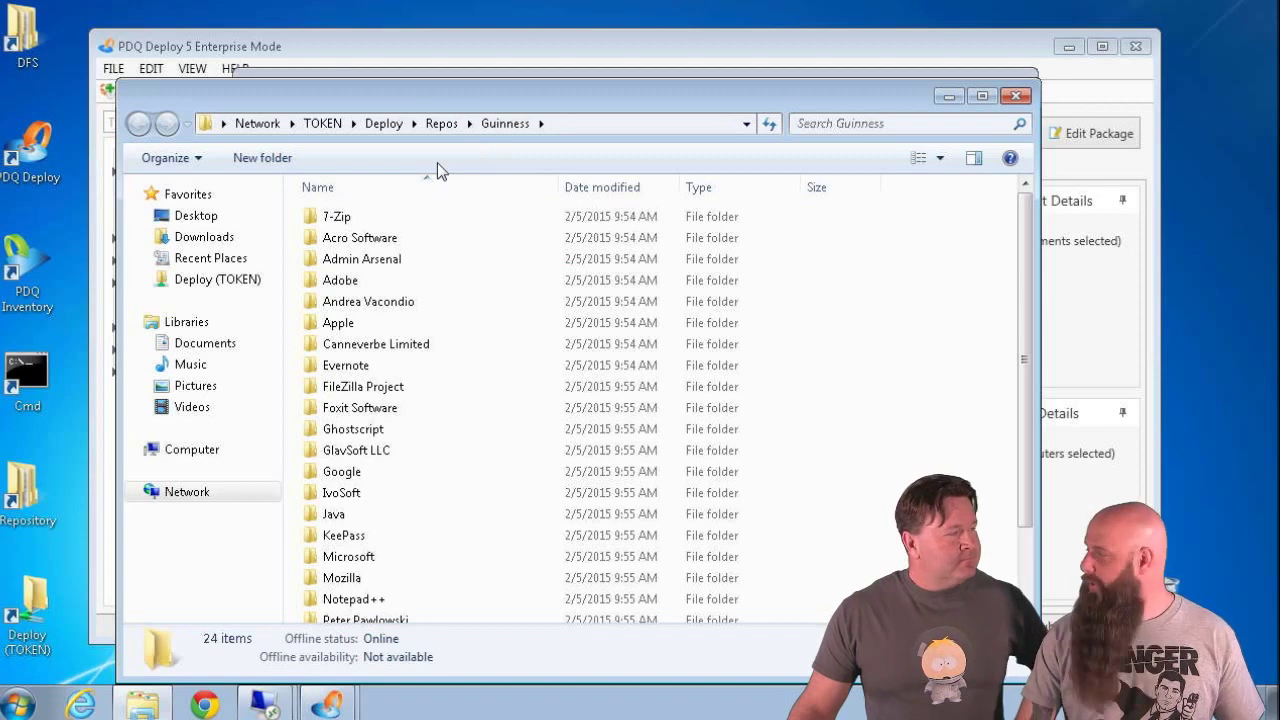
Glance at the Repos folder above Guinness, and open the \\deadwood.local\packages share in its own repositioned window.
click(443, 126)
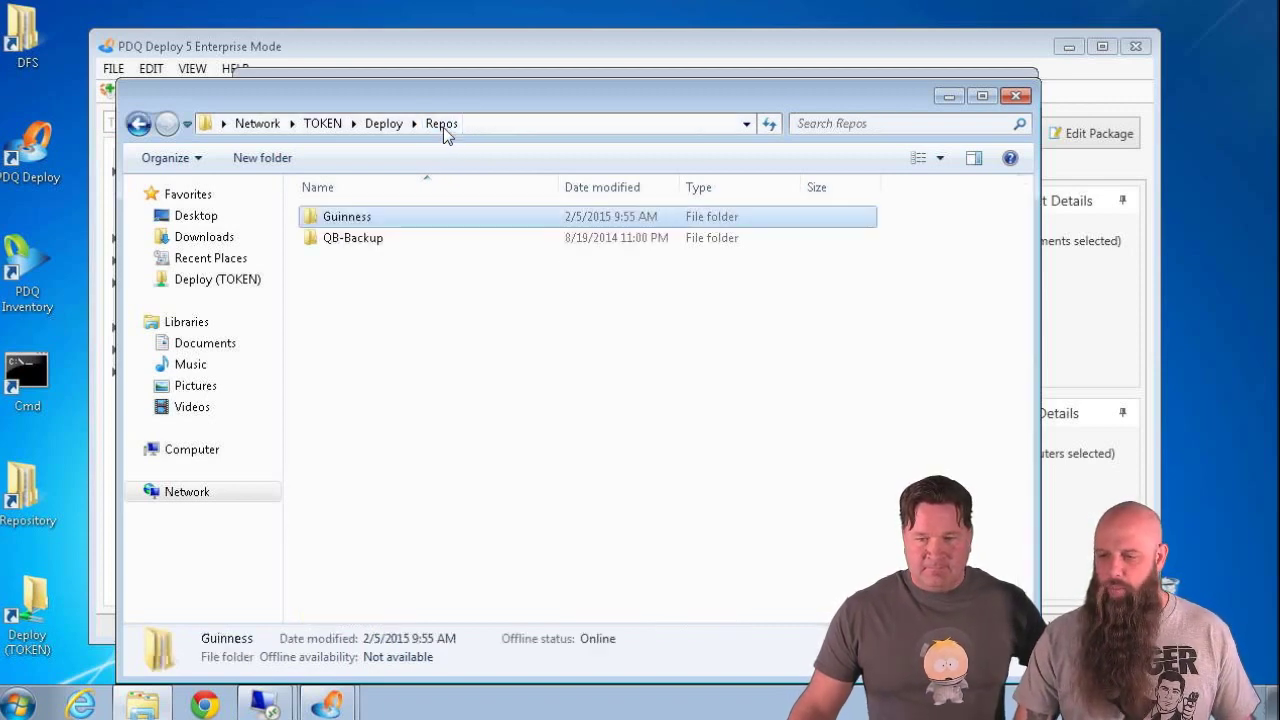
double_click(336, 220)
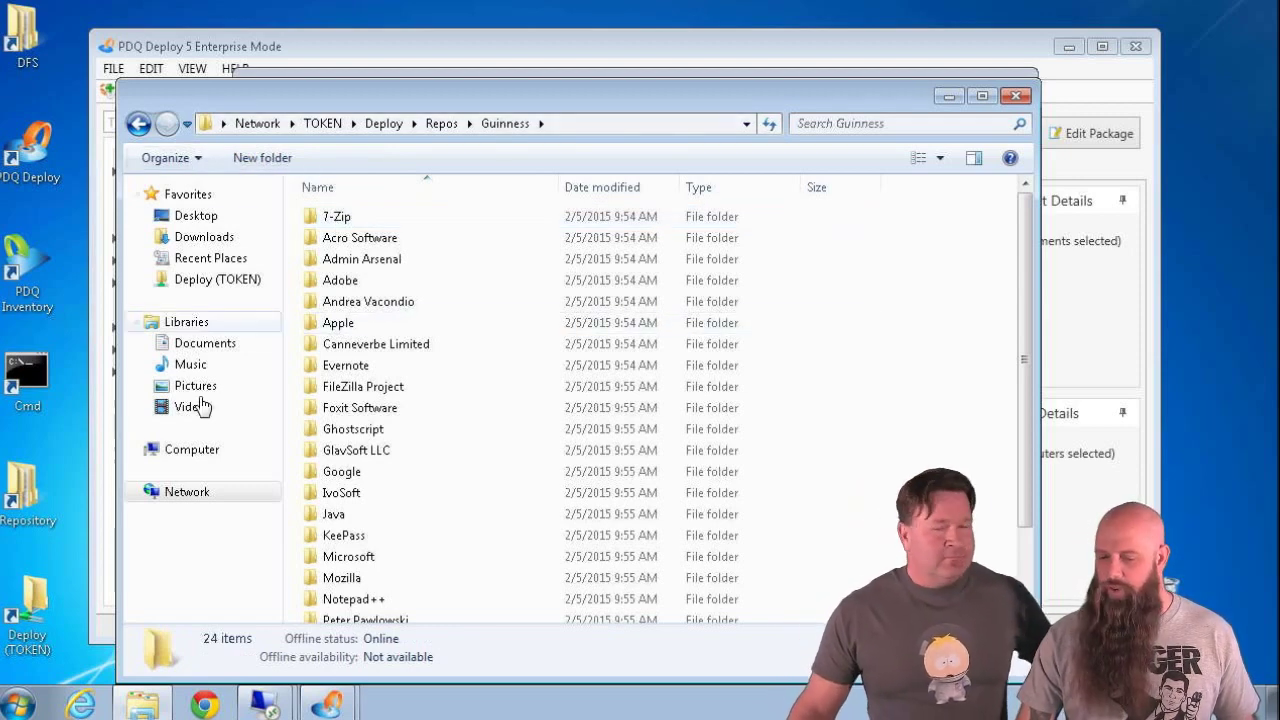
click(20, 704)
click(283, 549)
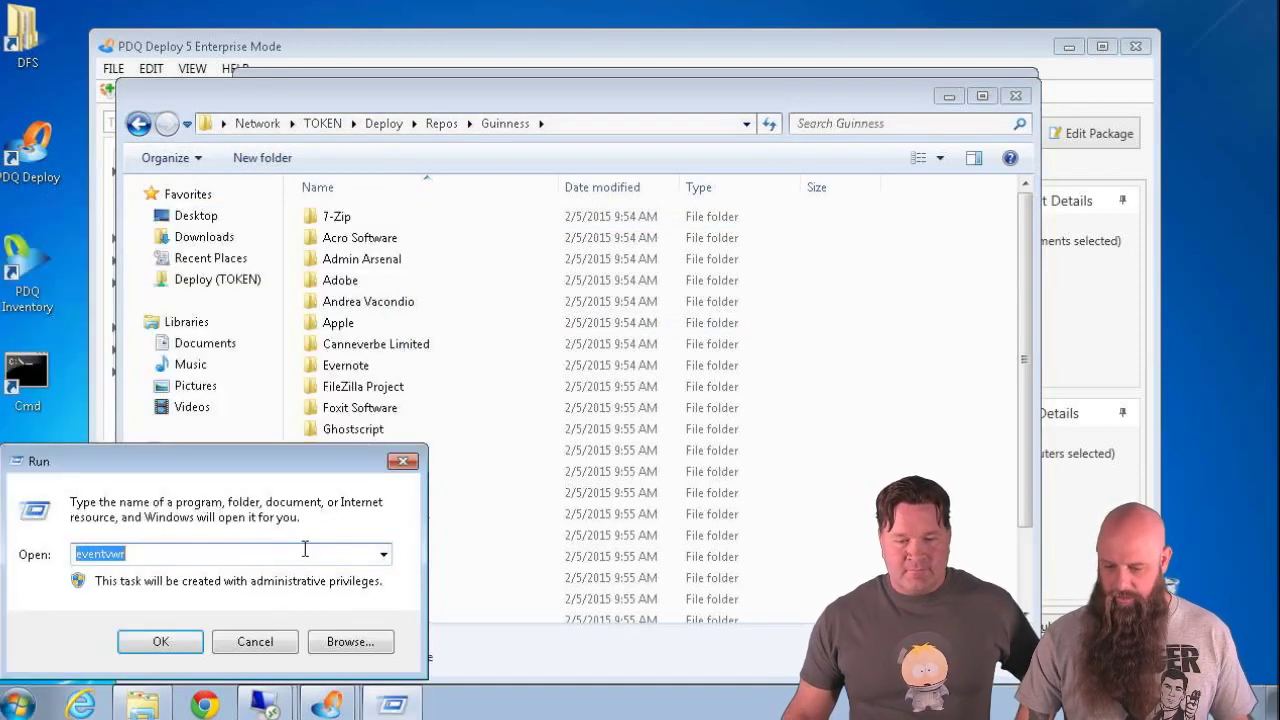
text(\\dea)
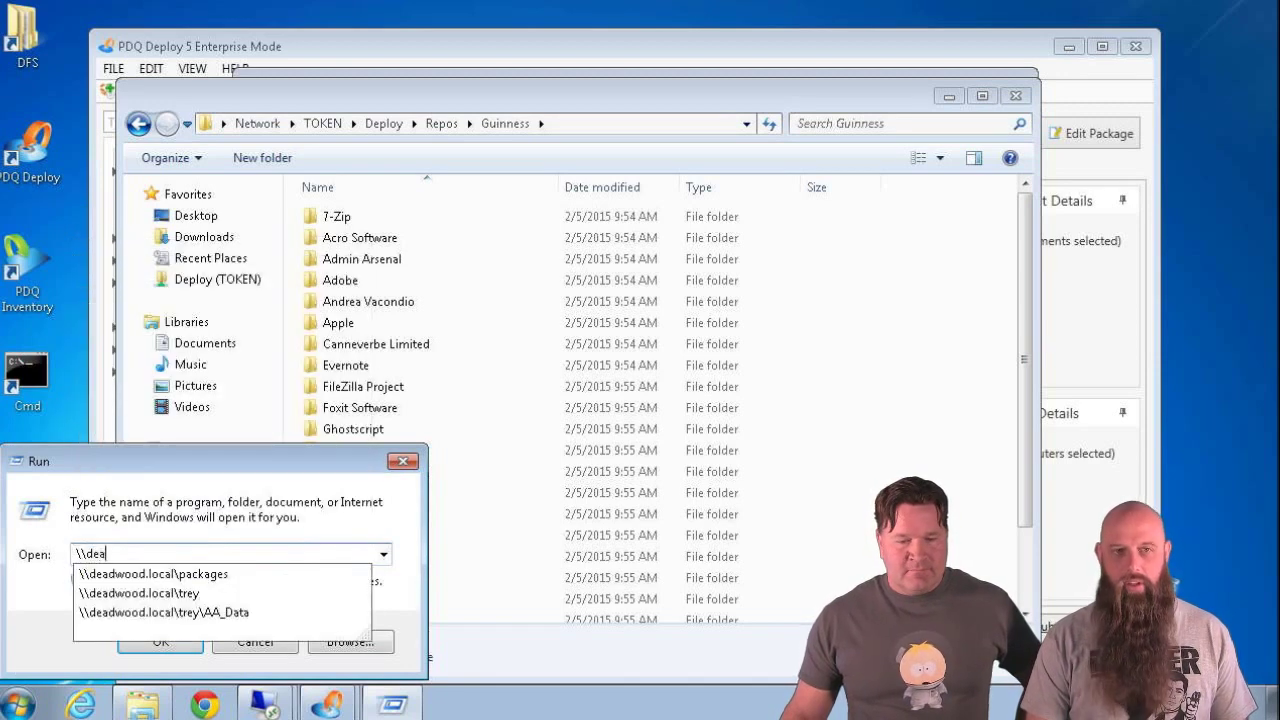
text(dwood.lo)
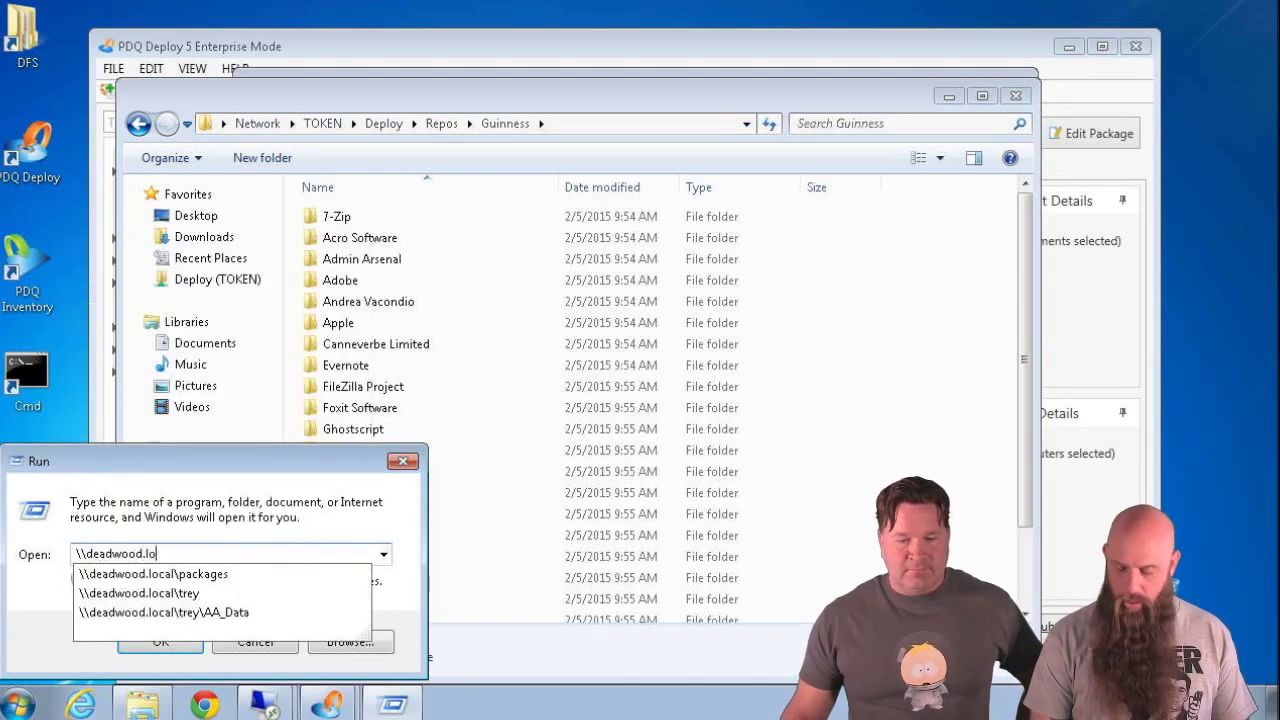
text(cal\packages)
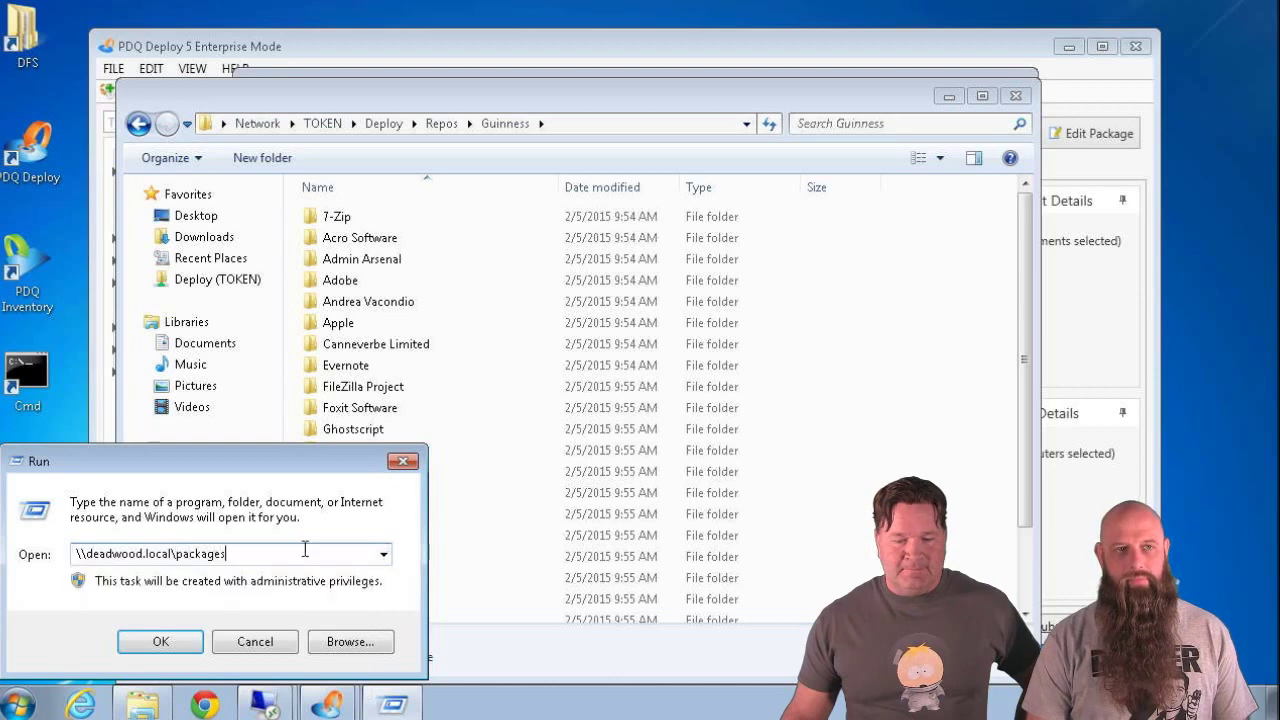
key(Return)
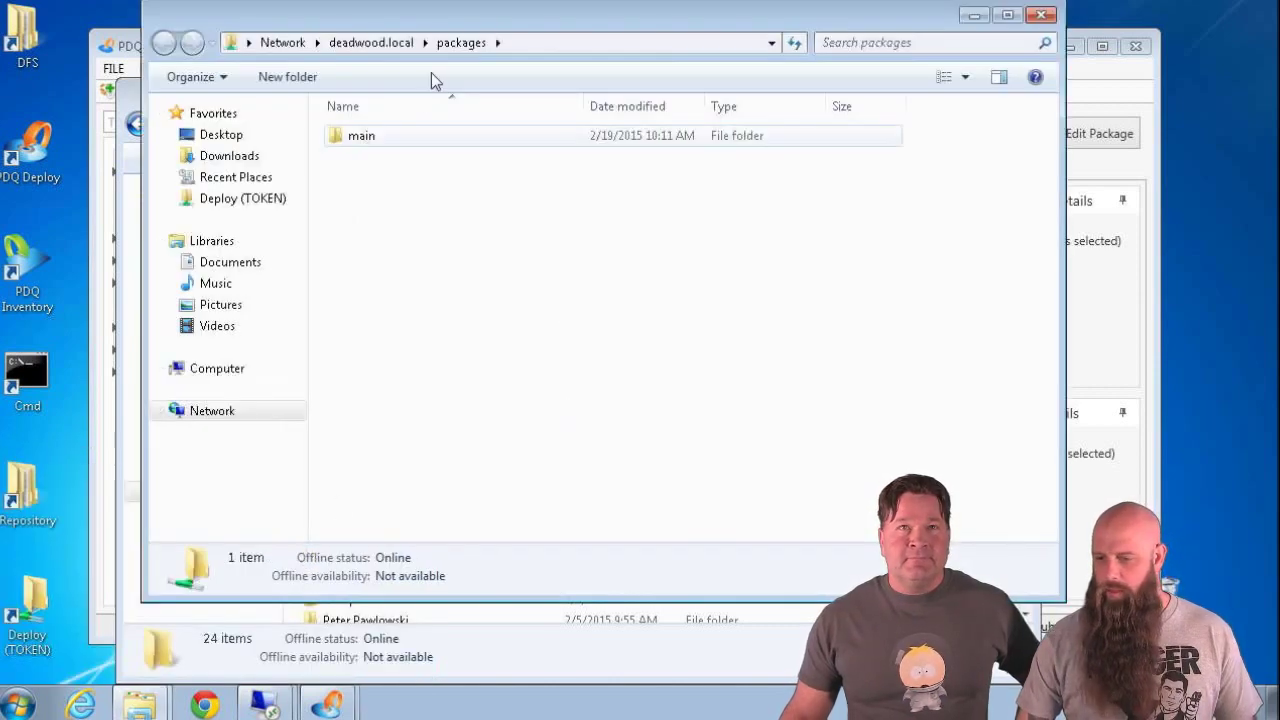
drag(462, 29, 617, 65)
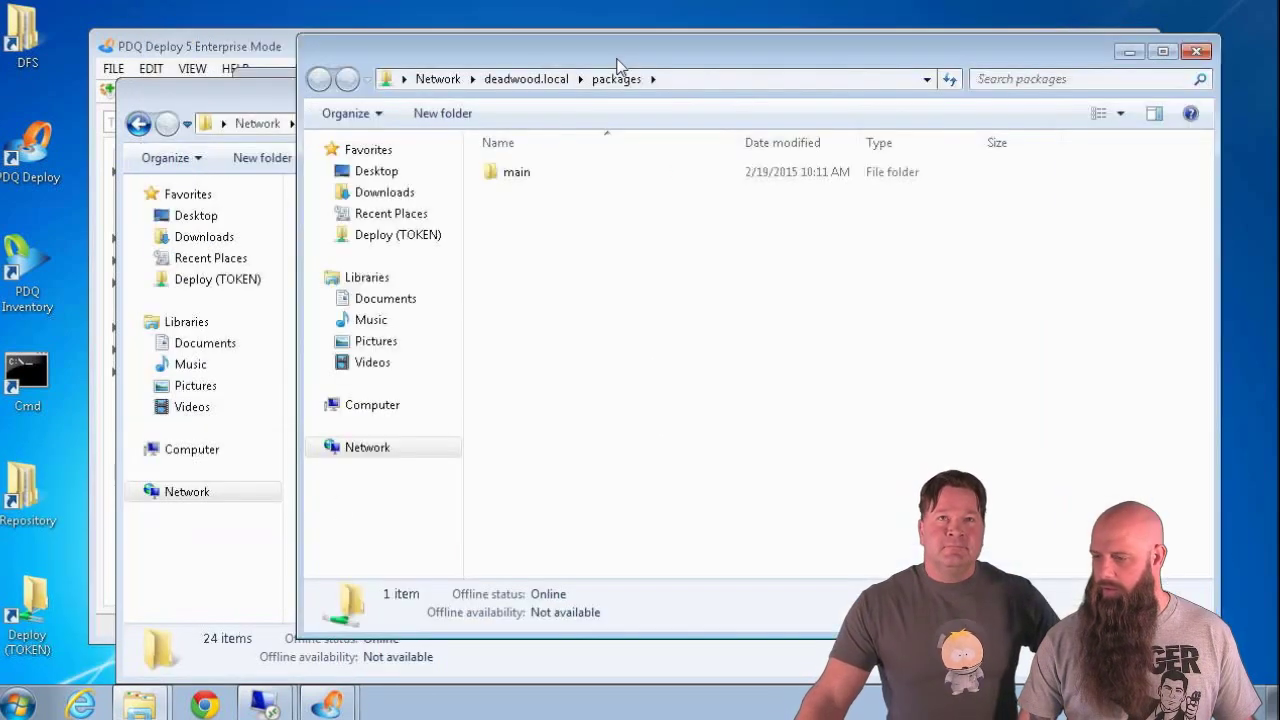
Create a folder named Repository inside the \\deadwood.local\packages share.
right_click(537, 224)
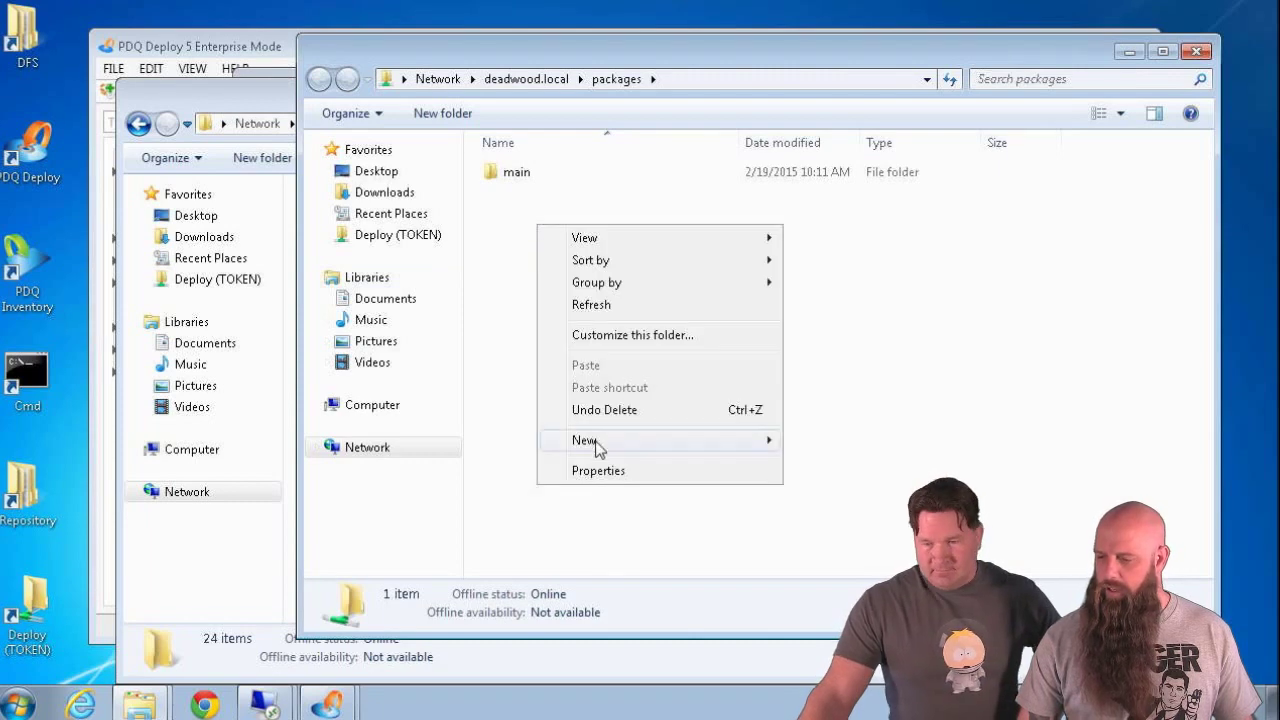
mouse_move(596, 445)
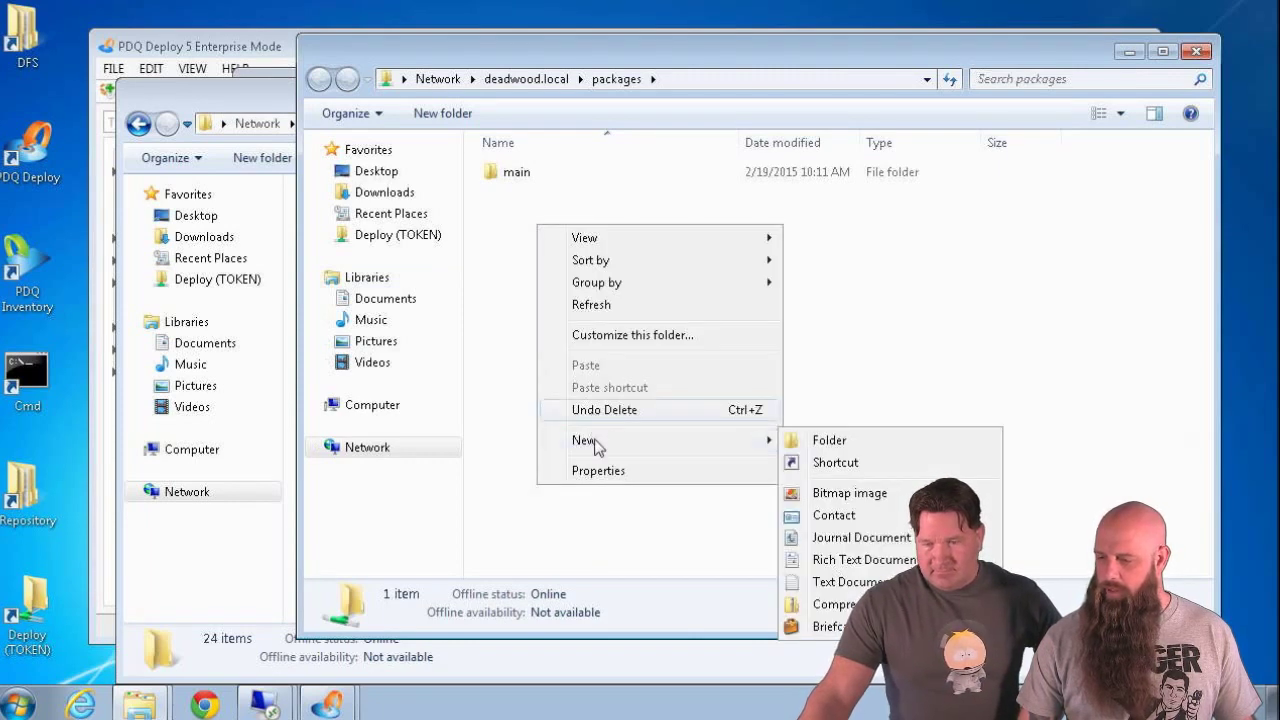
click(826, 440)
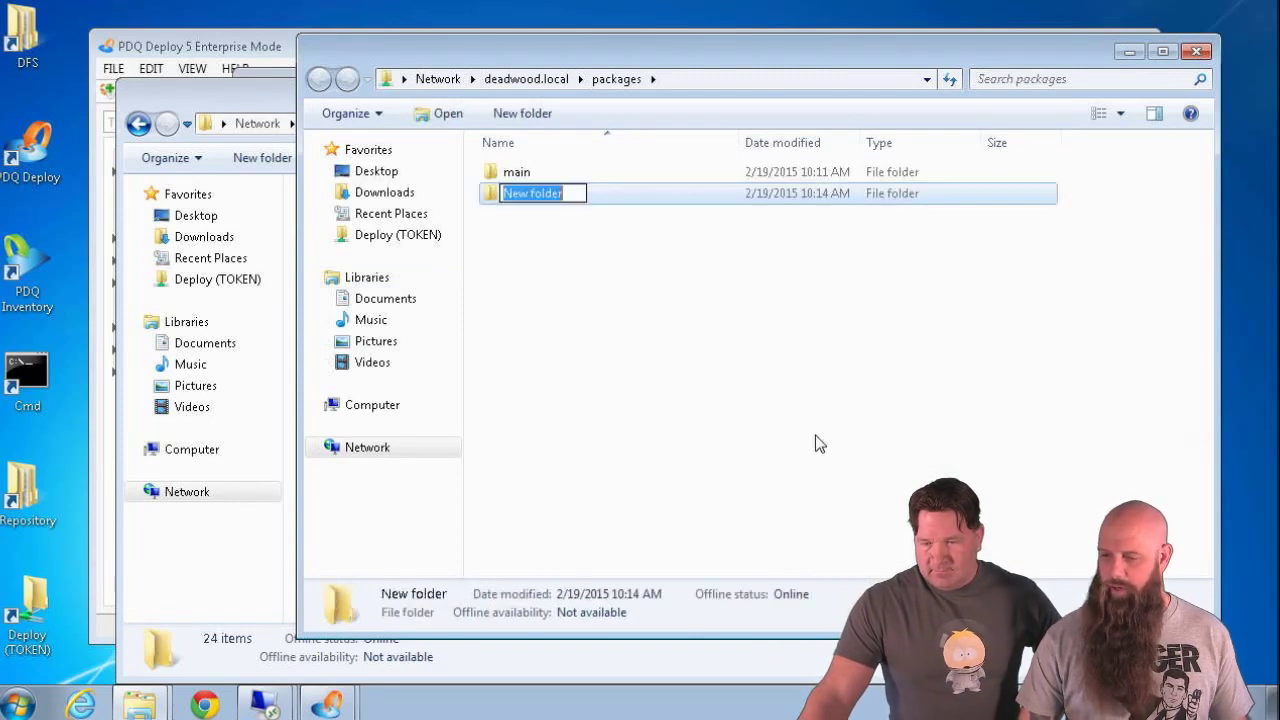
text(Repository)
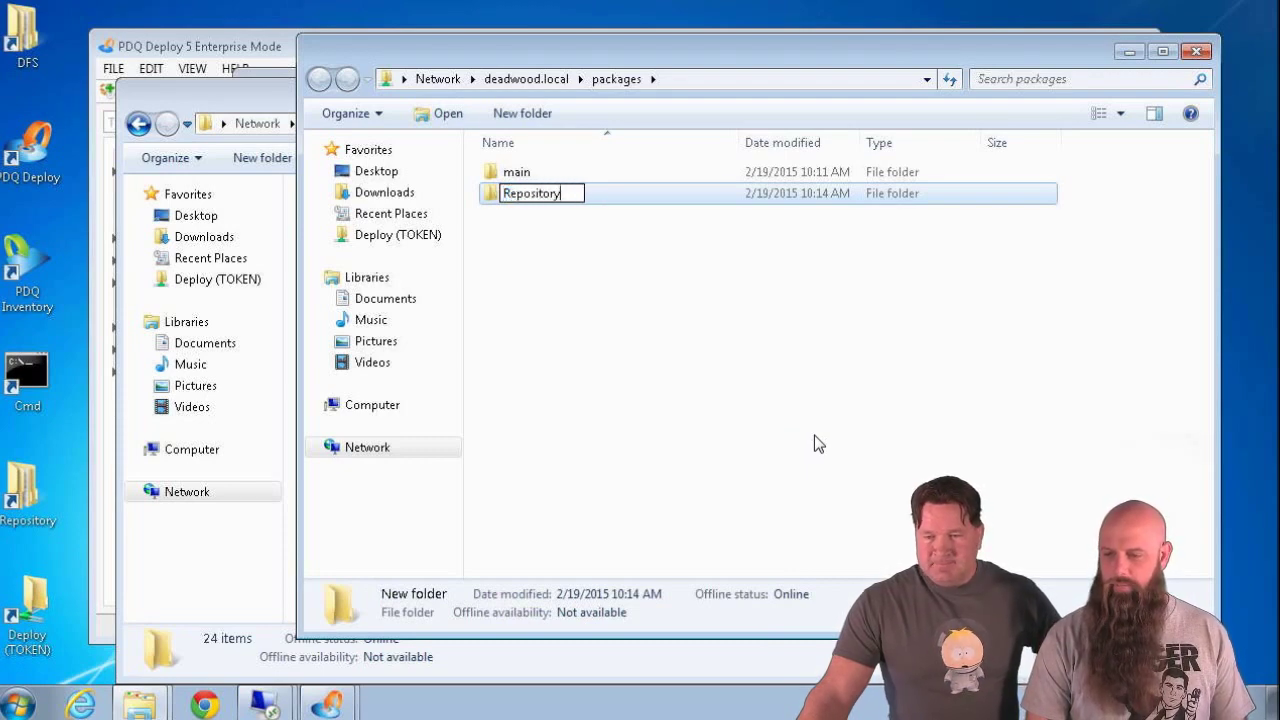
key(Return)
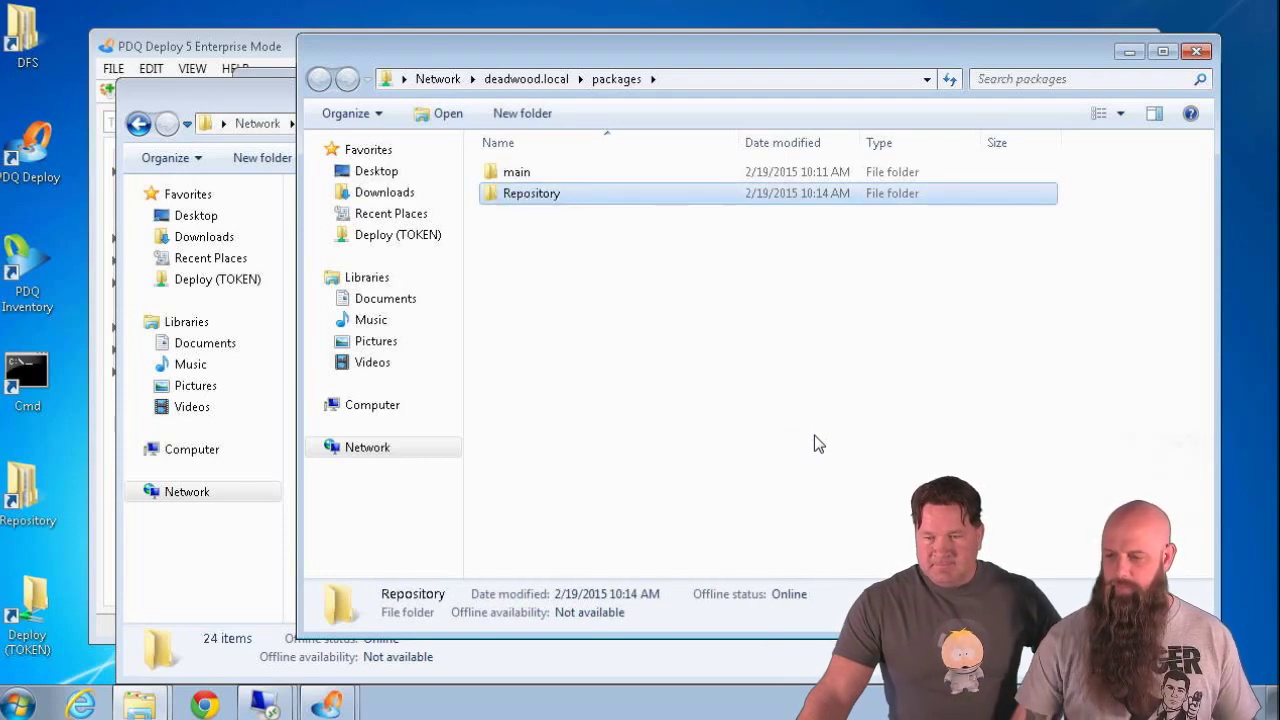
Copy all folders from the Guinness repository into the new Repository folder on the packages share.
double_click(497, 193)
click(192, 93)
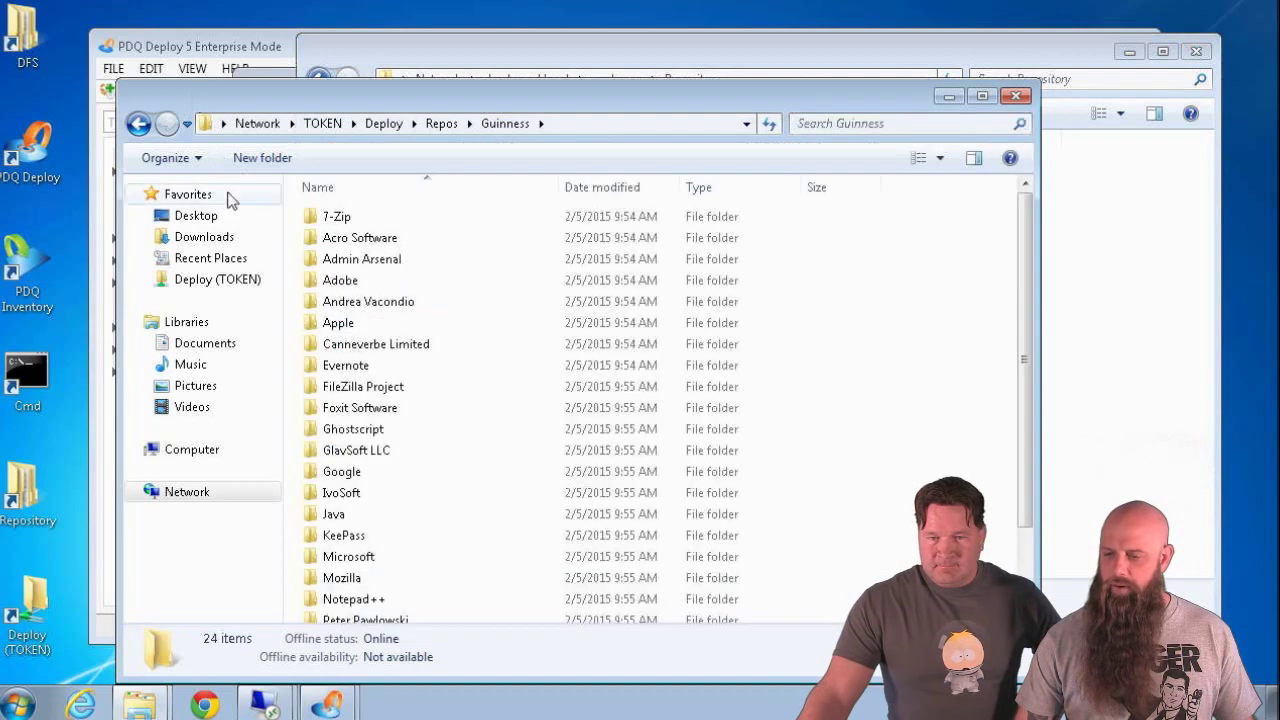
key(ctrl+a)
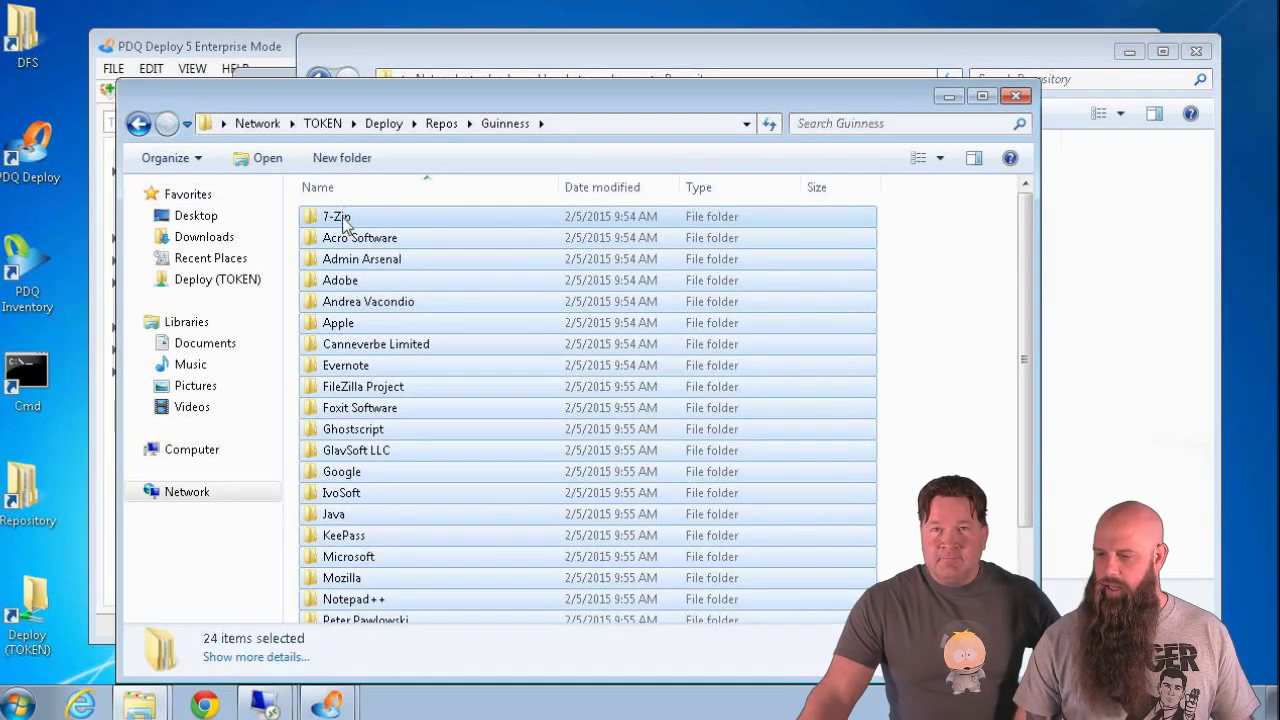
drag(343, 224, 1110, 312)
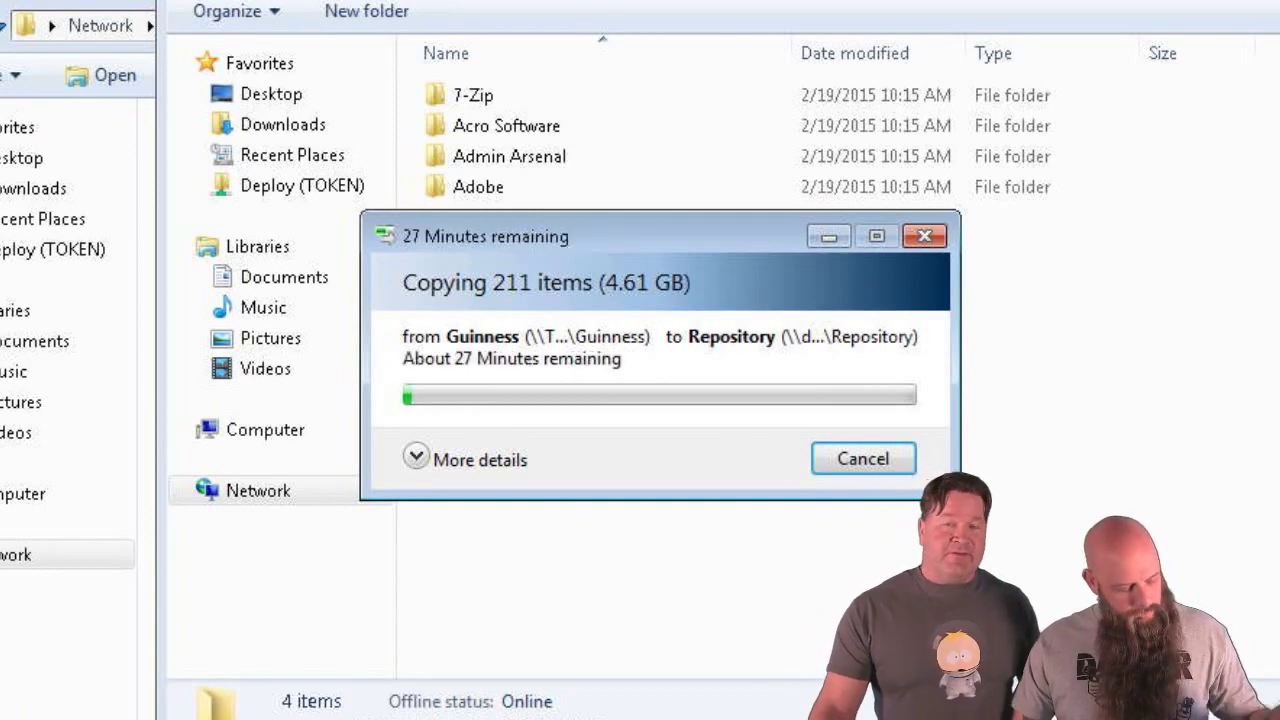
Minimize the Guinness folder window and bring the PDQ Deploy Preferences window to the front.
click(70, 2)
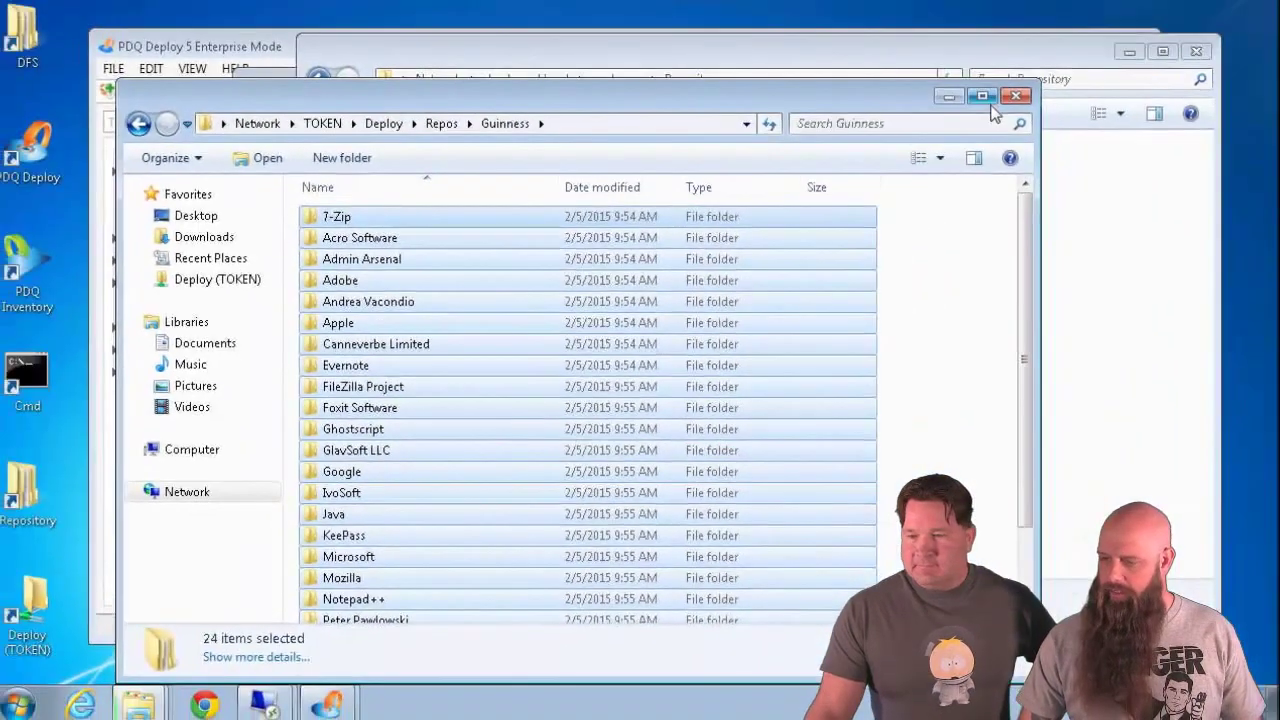
click(1015, 96)
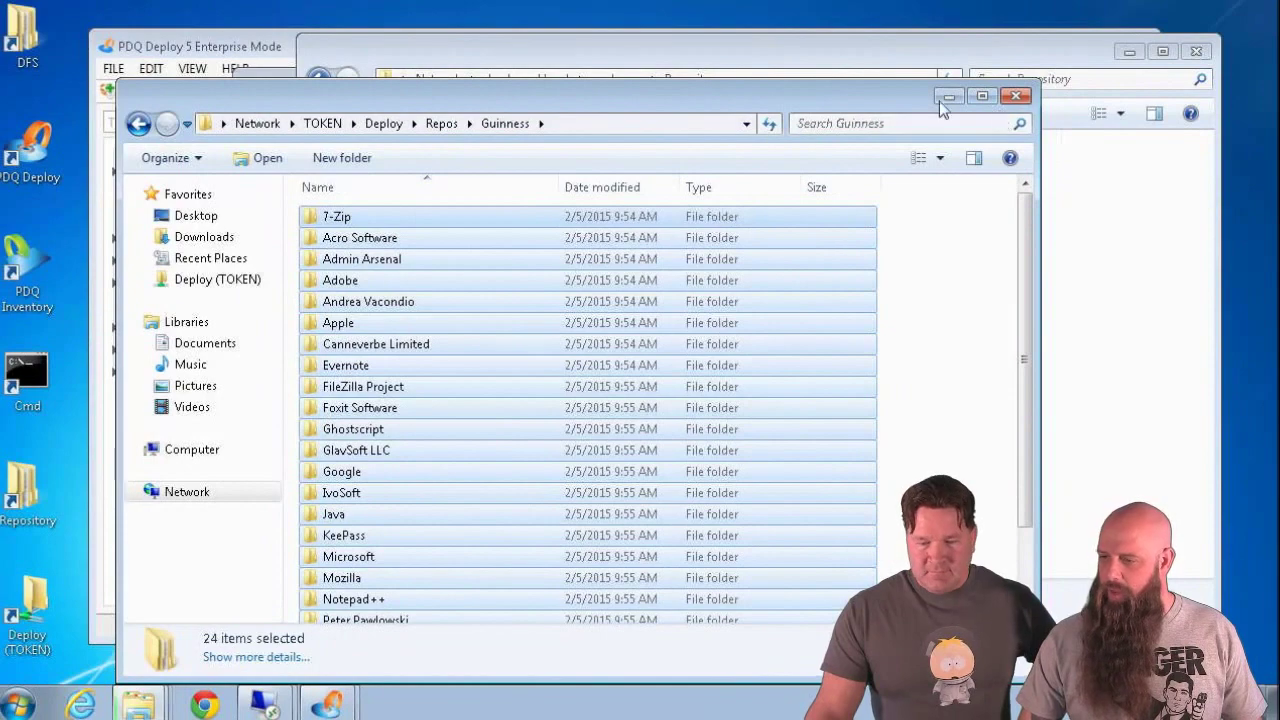
click(272, 86)
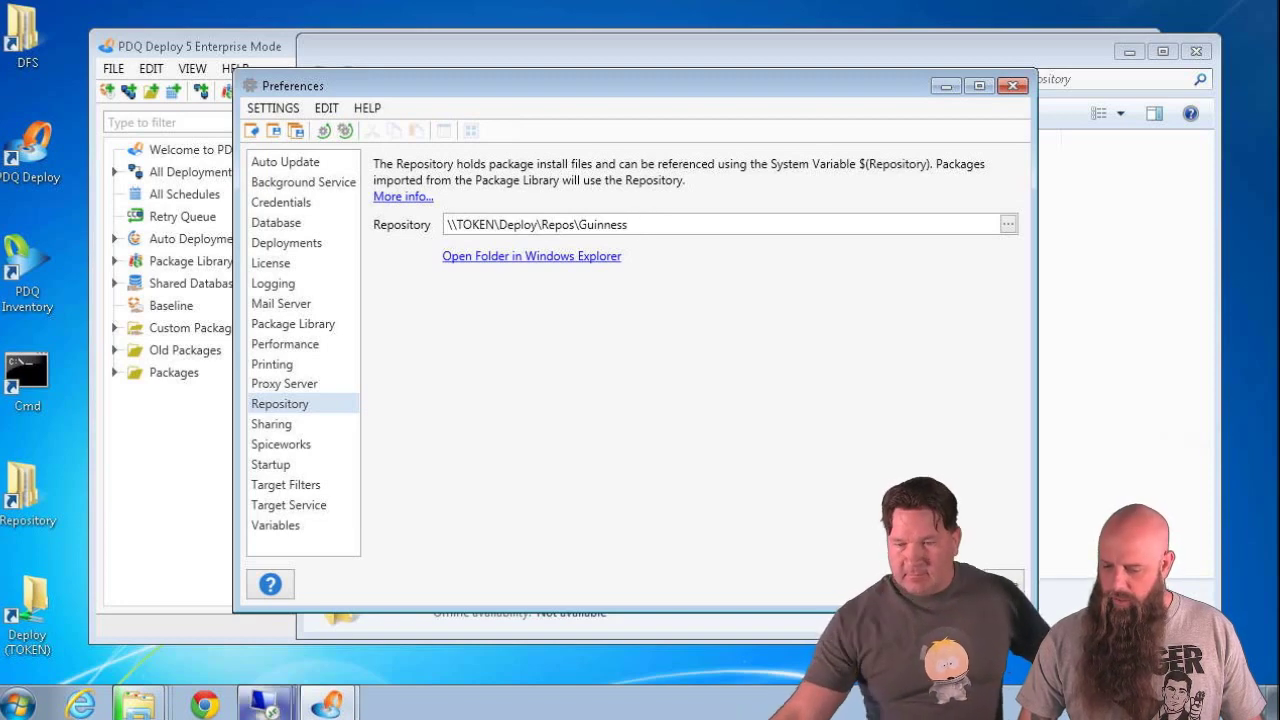
Set the Repository path in the preferences to \\deadwood.local\packages\Repository, copied from that folder's address, and close the preferences.
mouse_move(138, 704)
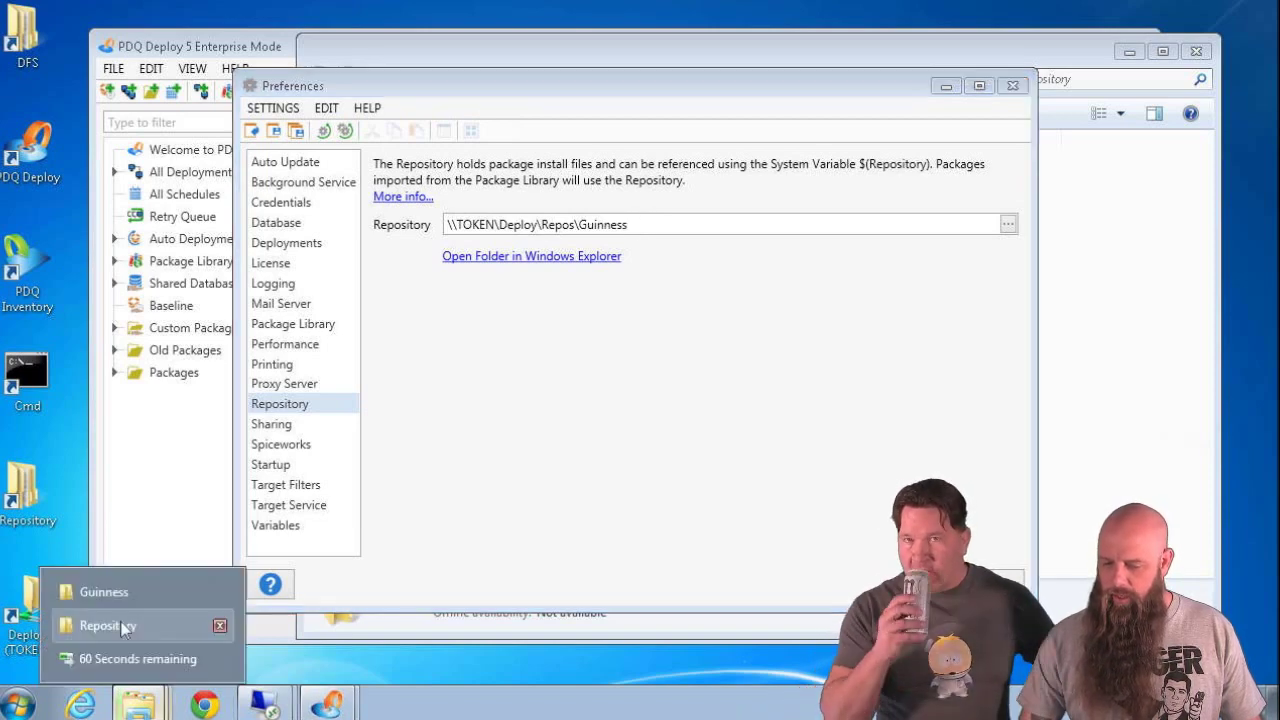
click(100, 622)
click(780, 81)
key(ctrl+c)
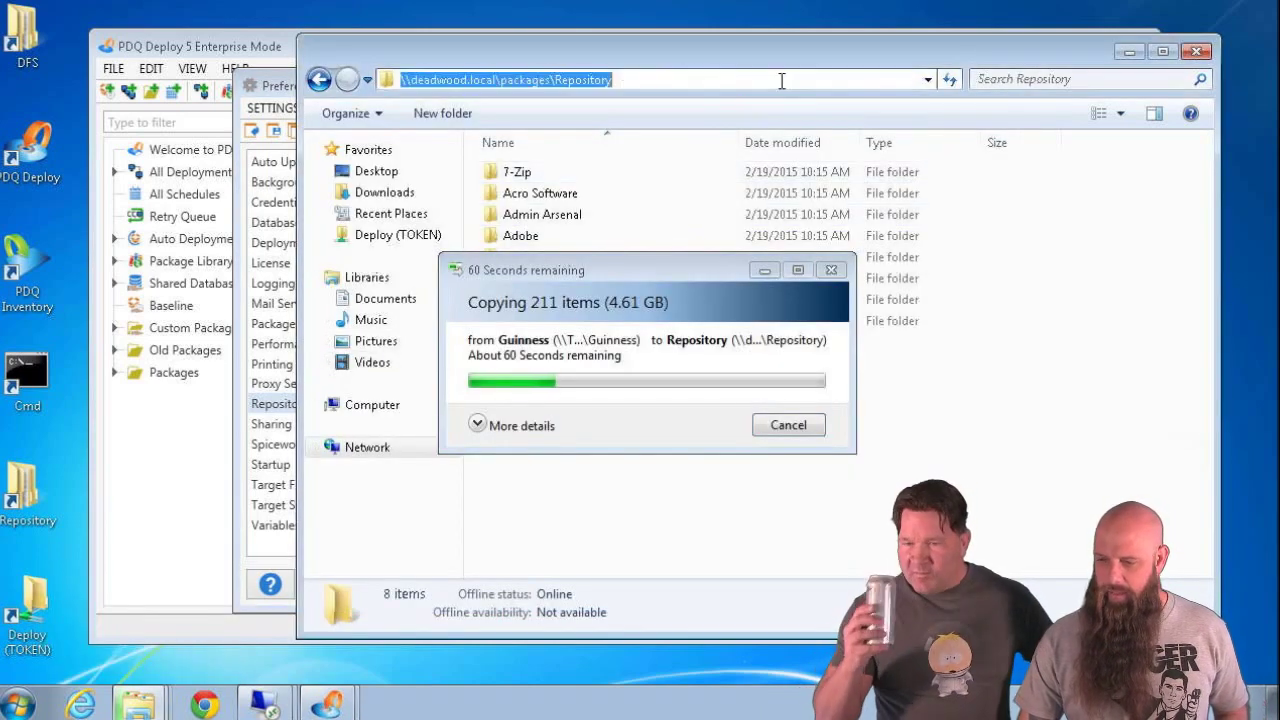
click(280, 79)
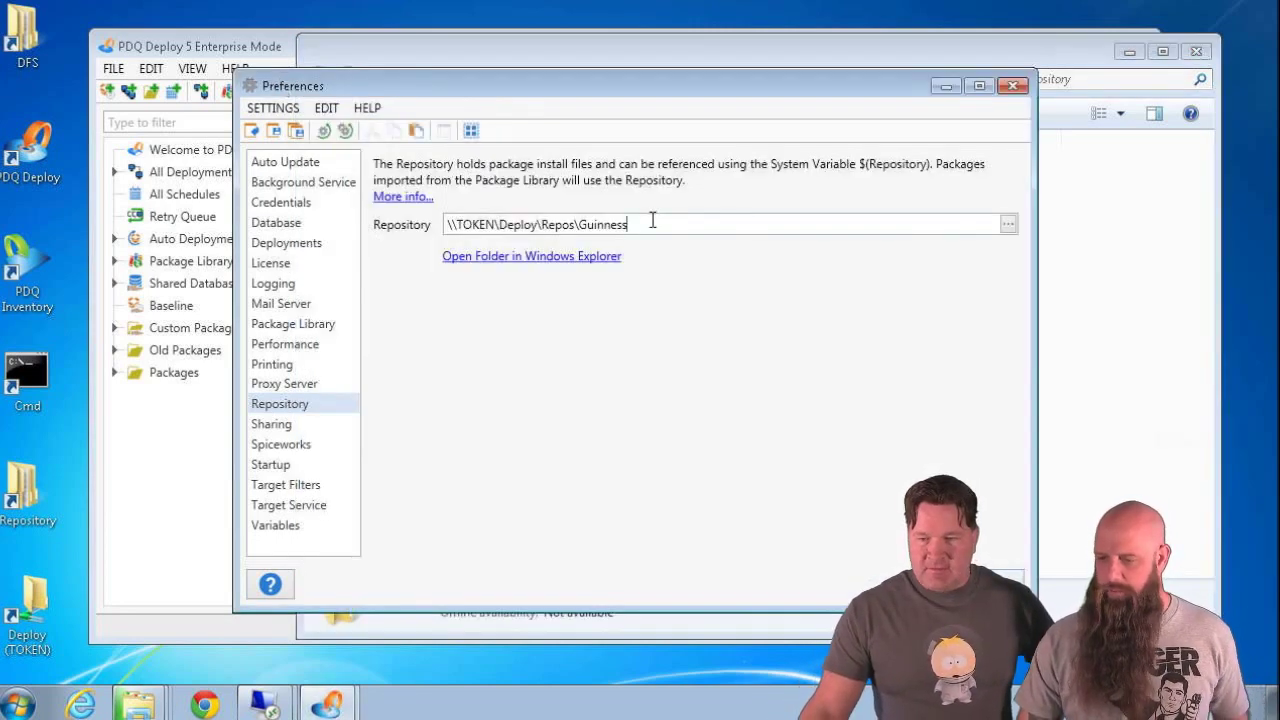
key(ctrl+a)
key(ctrl+v)
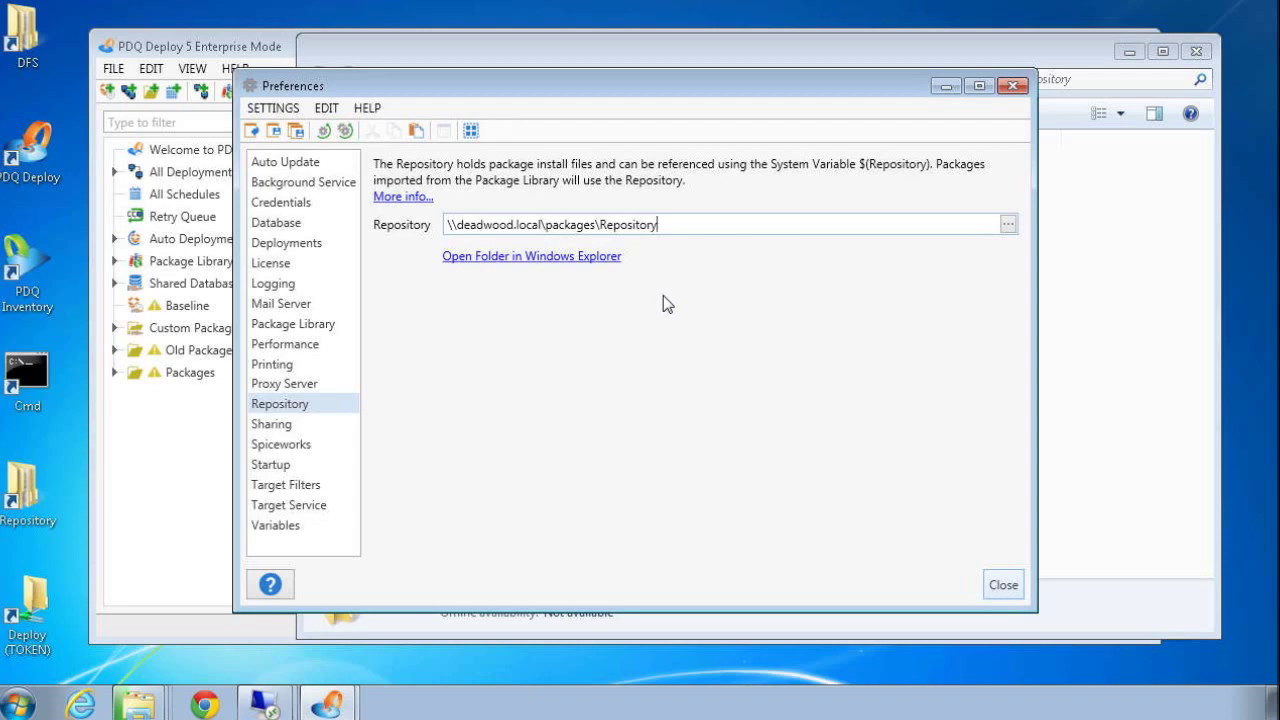
click(1003, 585)
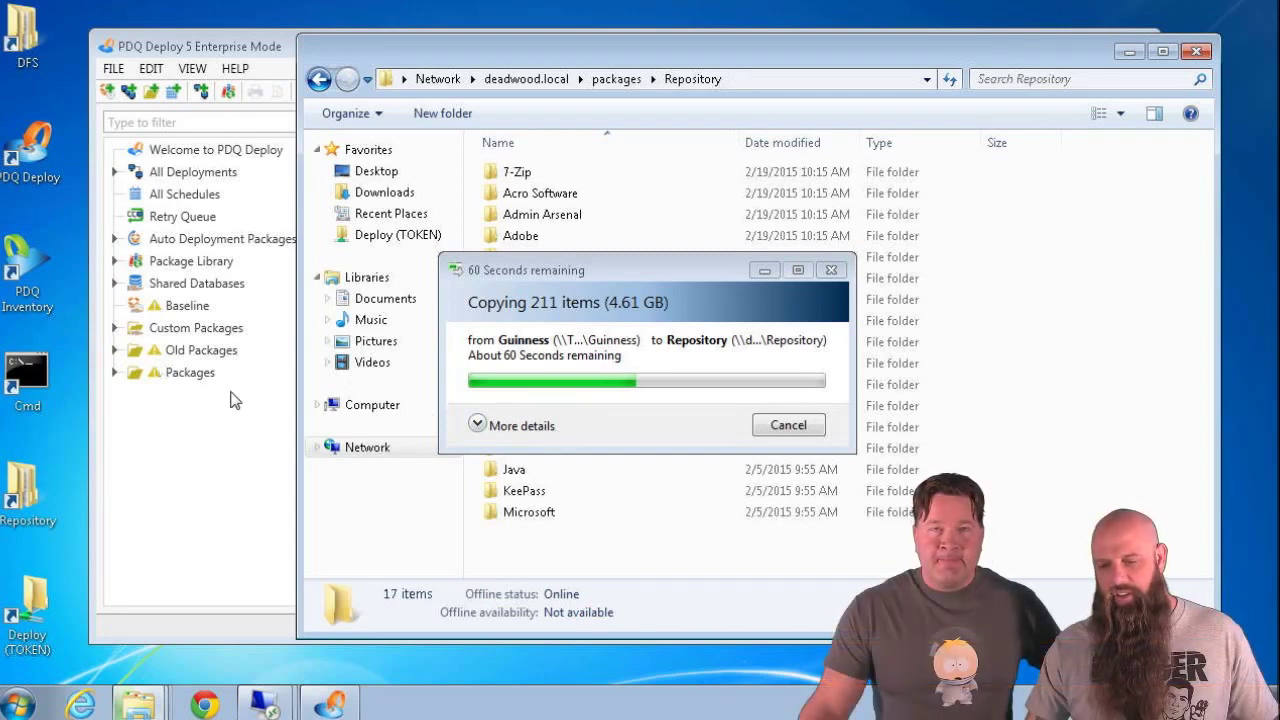
Bring the PDQ Deploy main window to the front and open its Performance preferences.
mouse_move(160, 362)
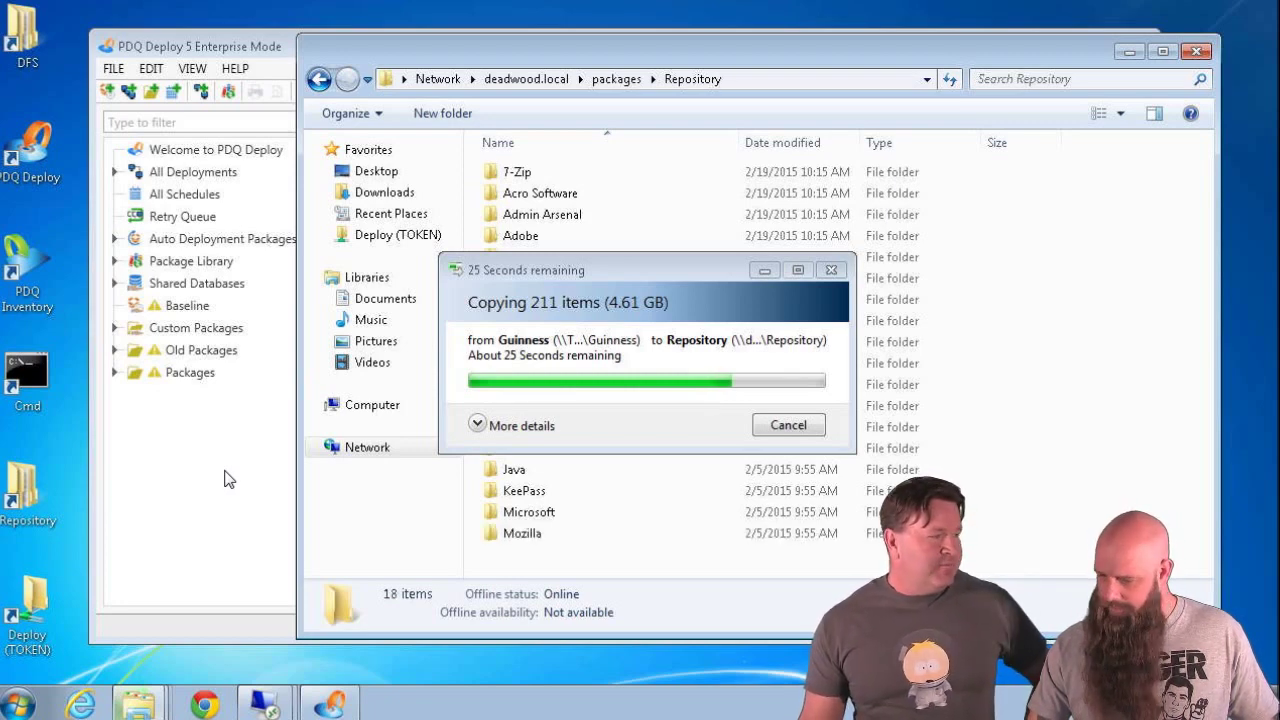
click(260, 60)
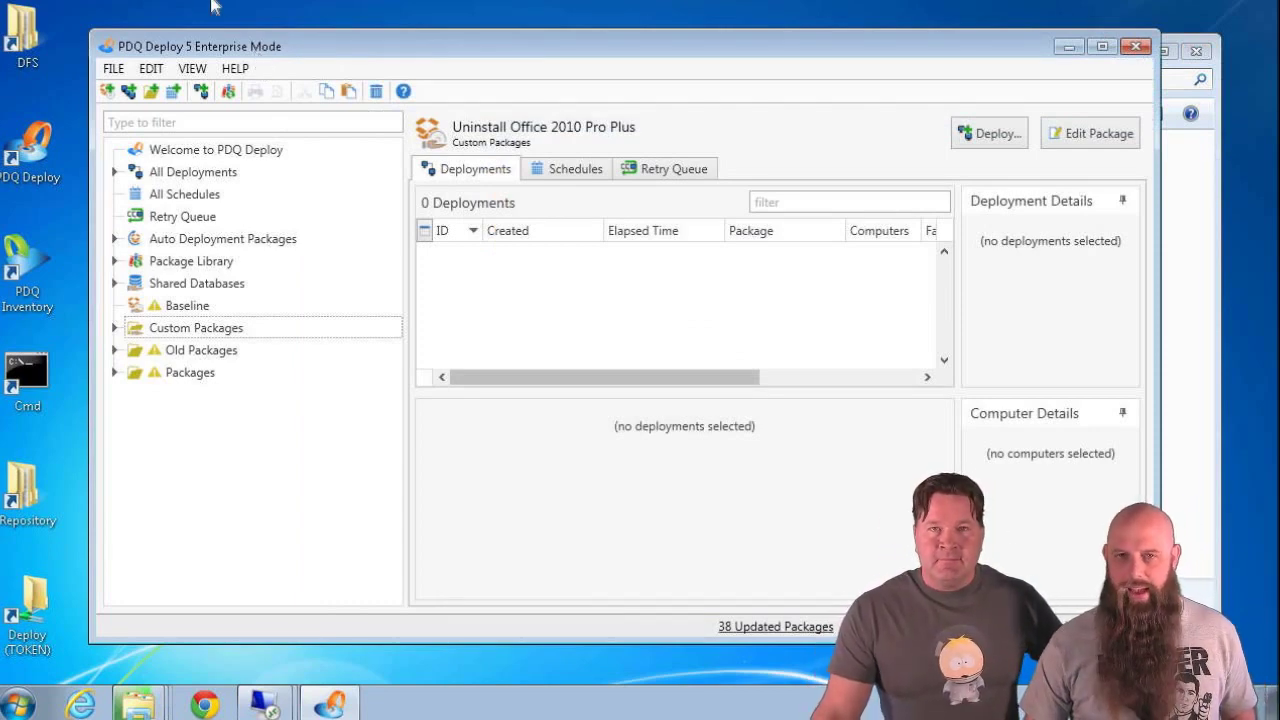
click(110, 68)
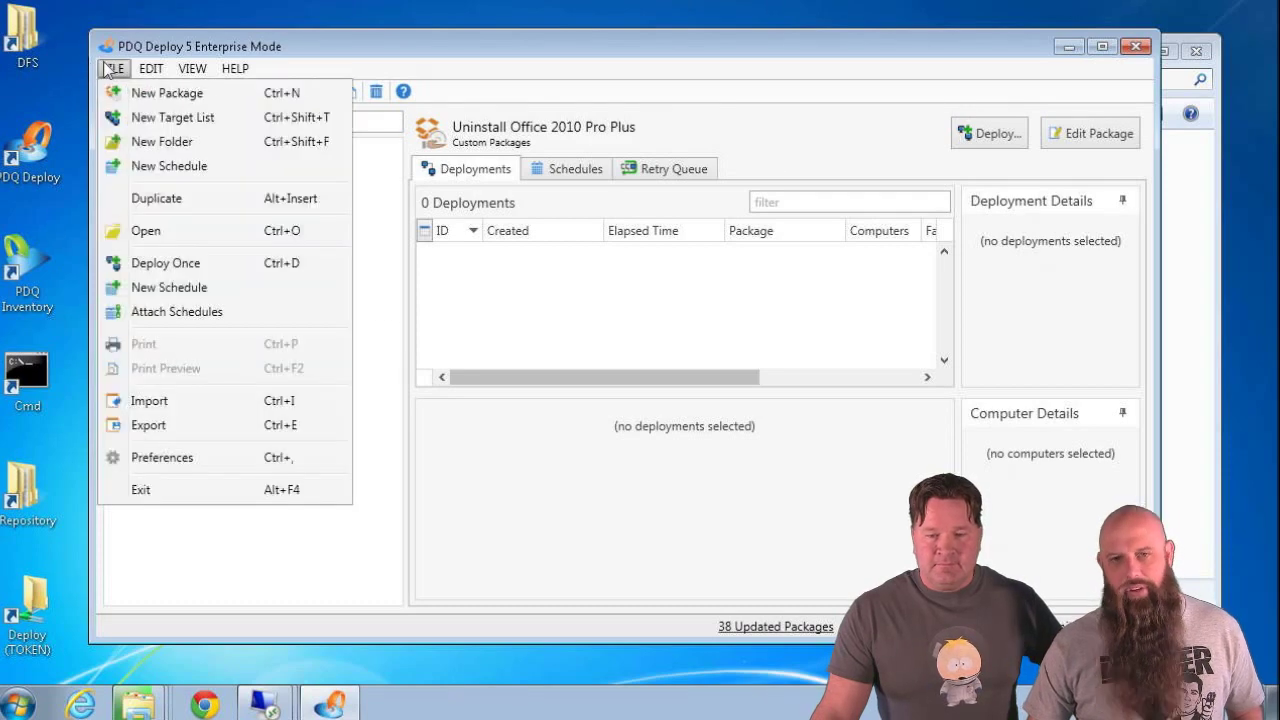
click(168, 462)
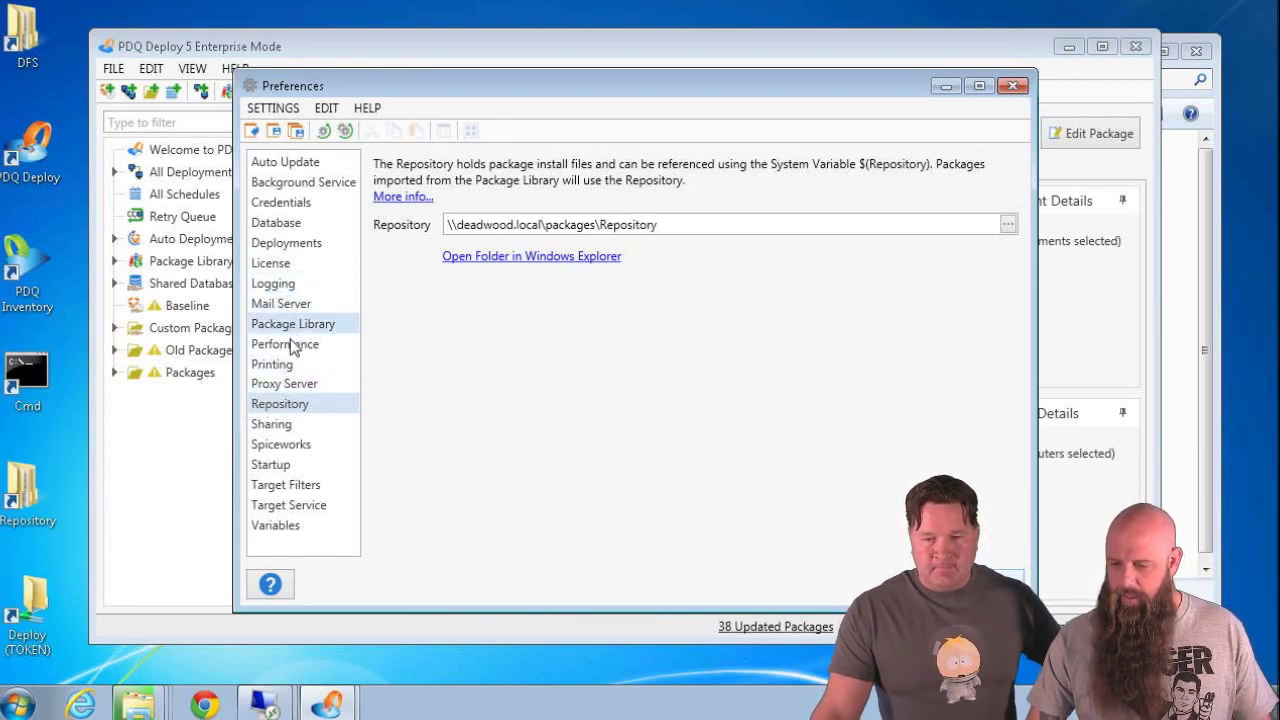
click(292, 345)
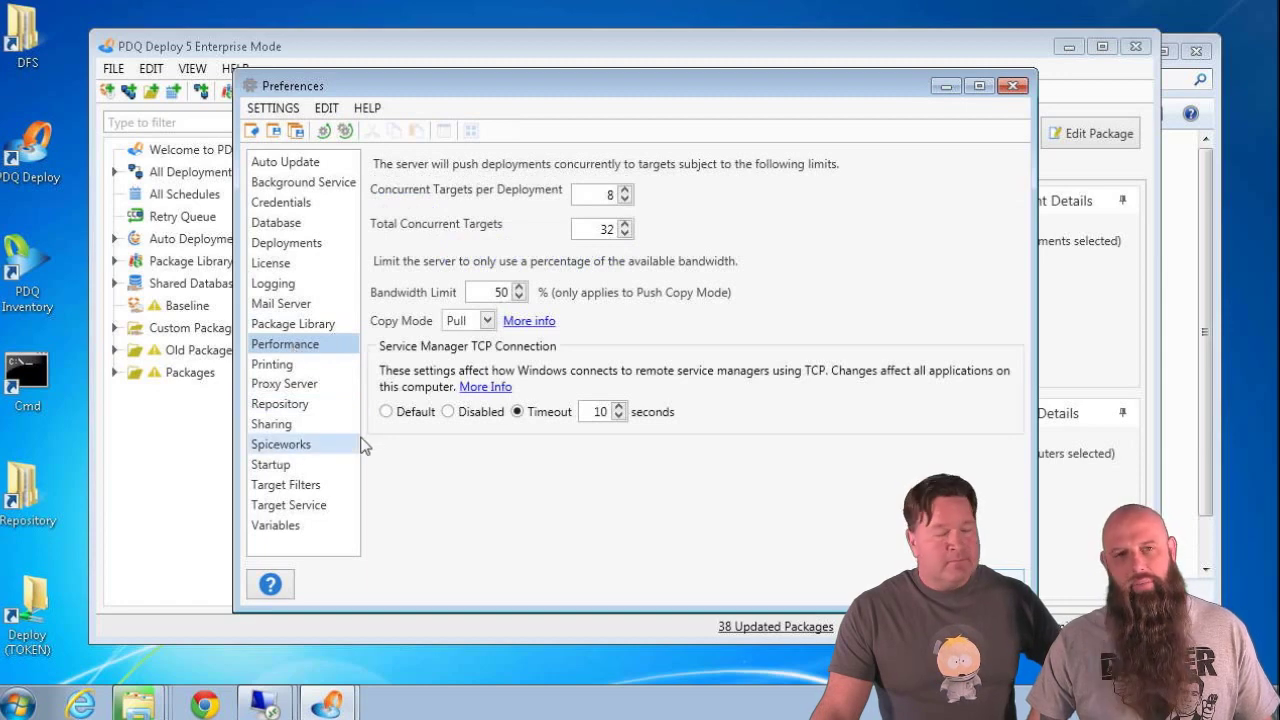
Switch the Copy Mode to Push and set it back to Pull.
click(488, 322)
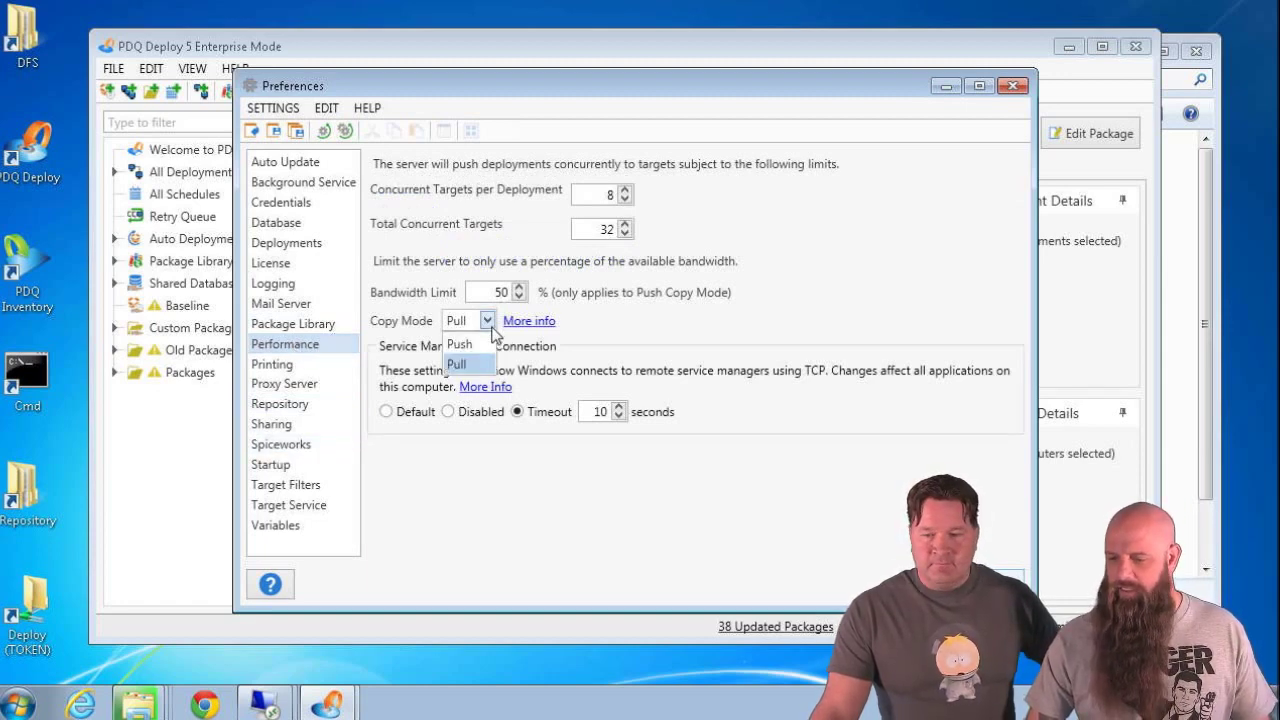
click(474, 350)
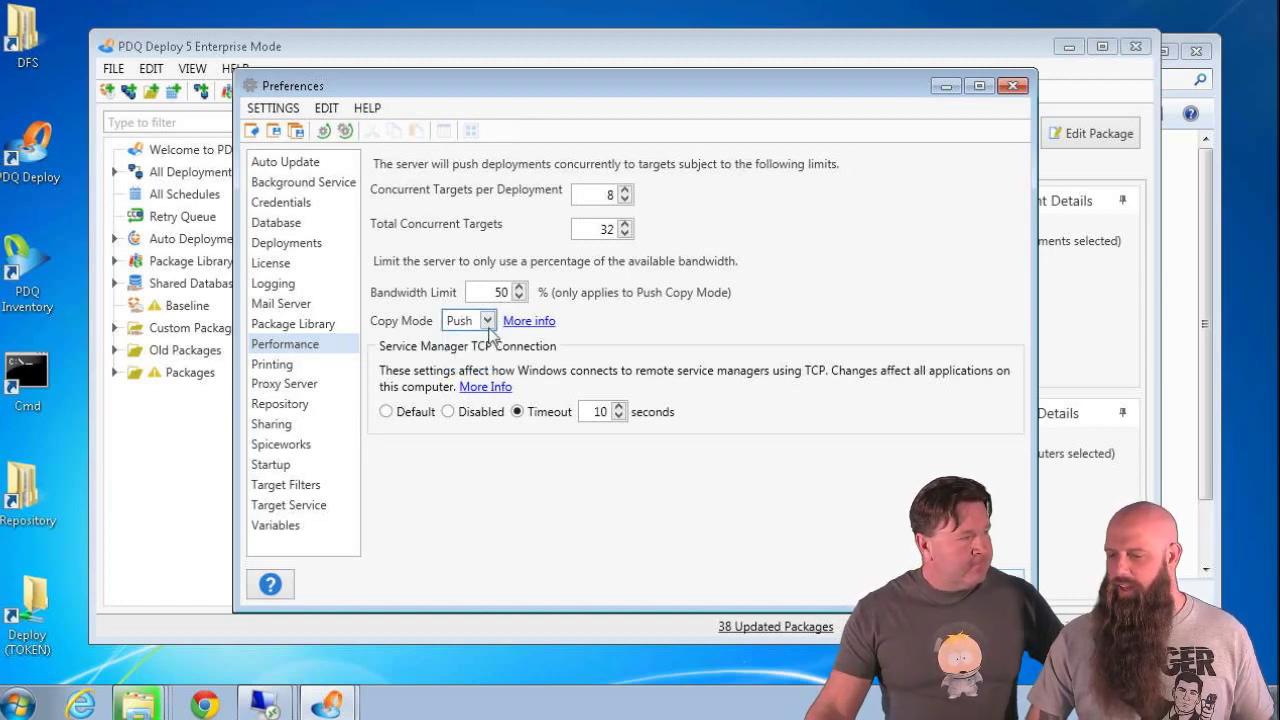
click(488, 321)
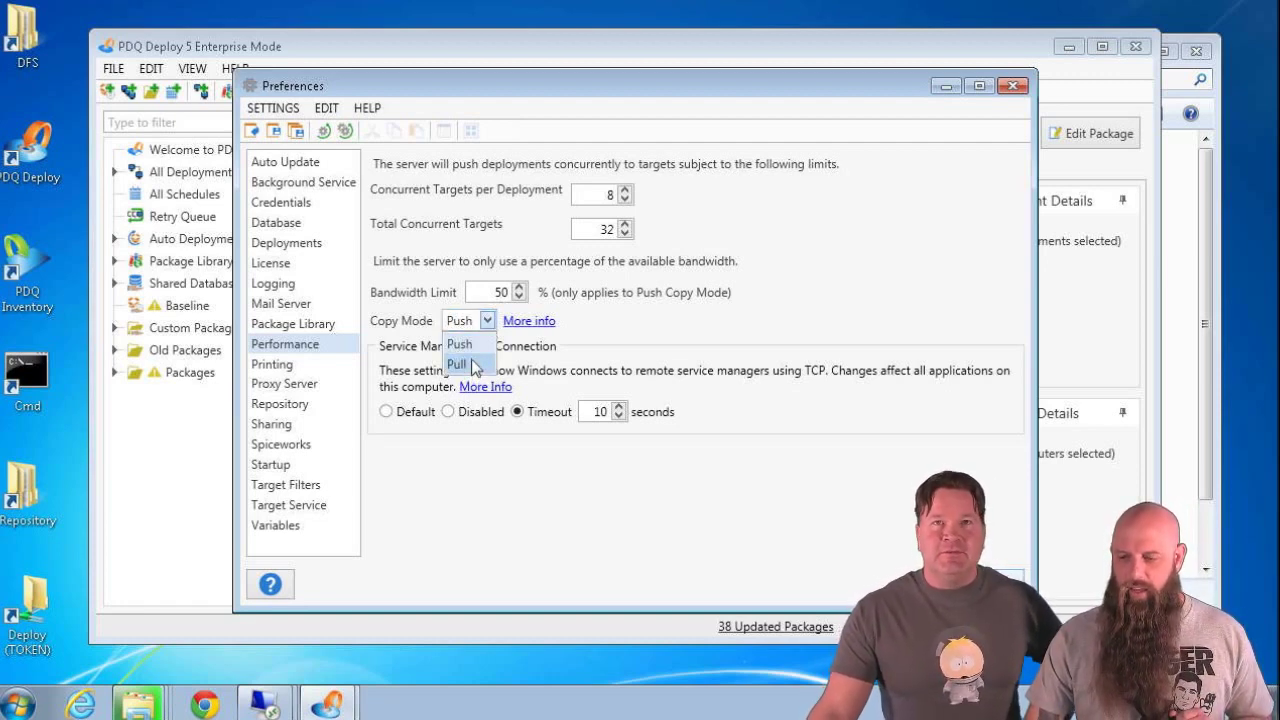
click(475, 366)
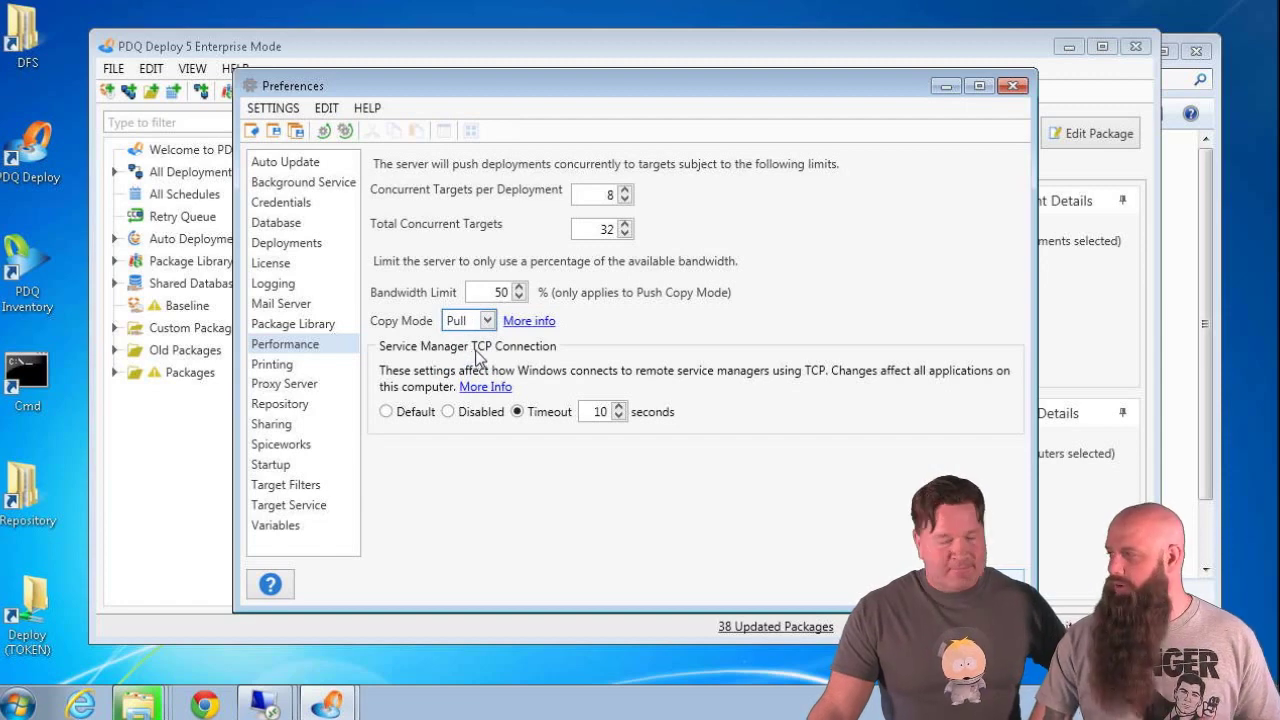
Review the Repository path in the preferences once more and return to the Performance settings.
click(298, 404)
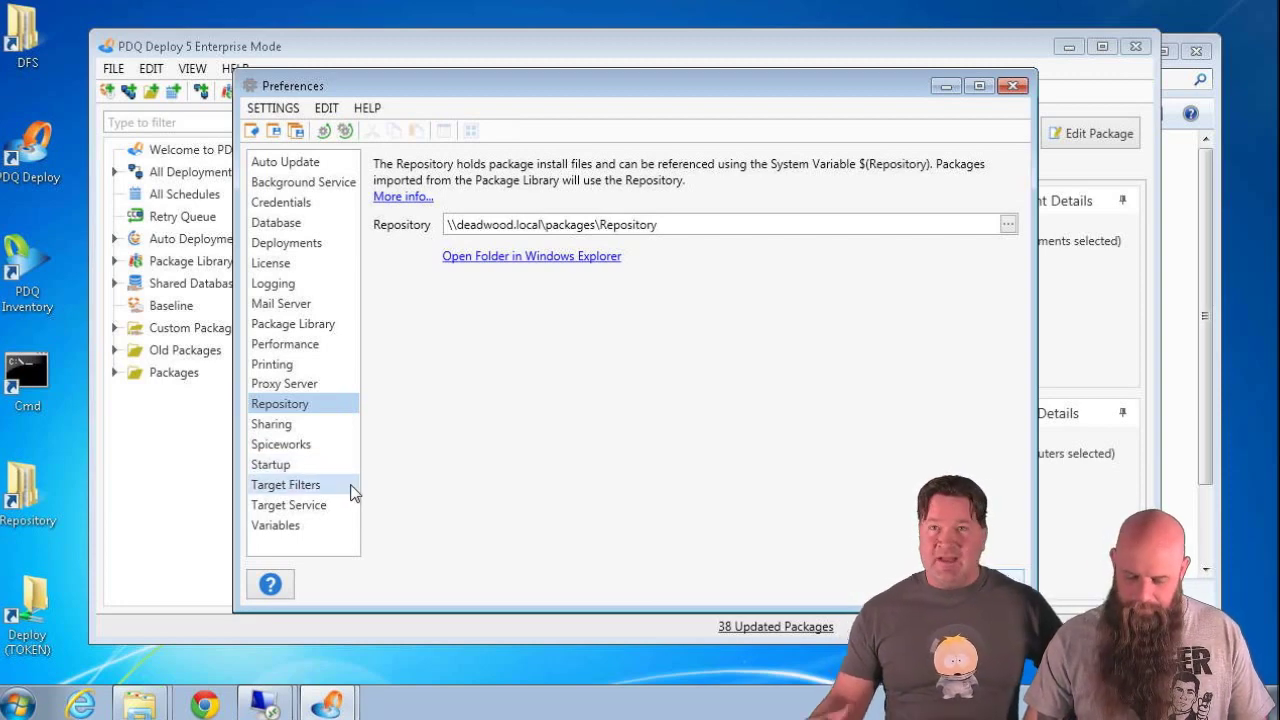
click(297, 346)
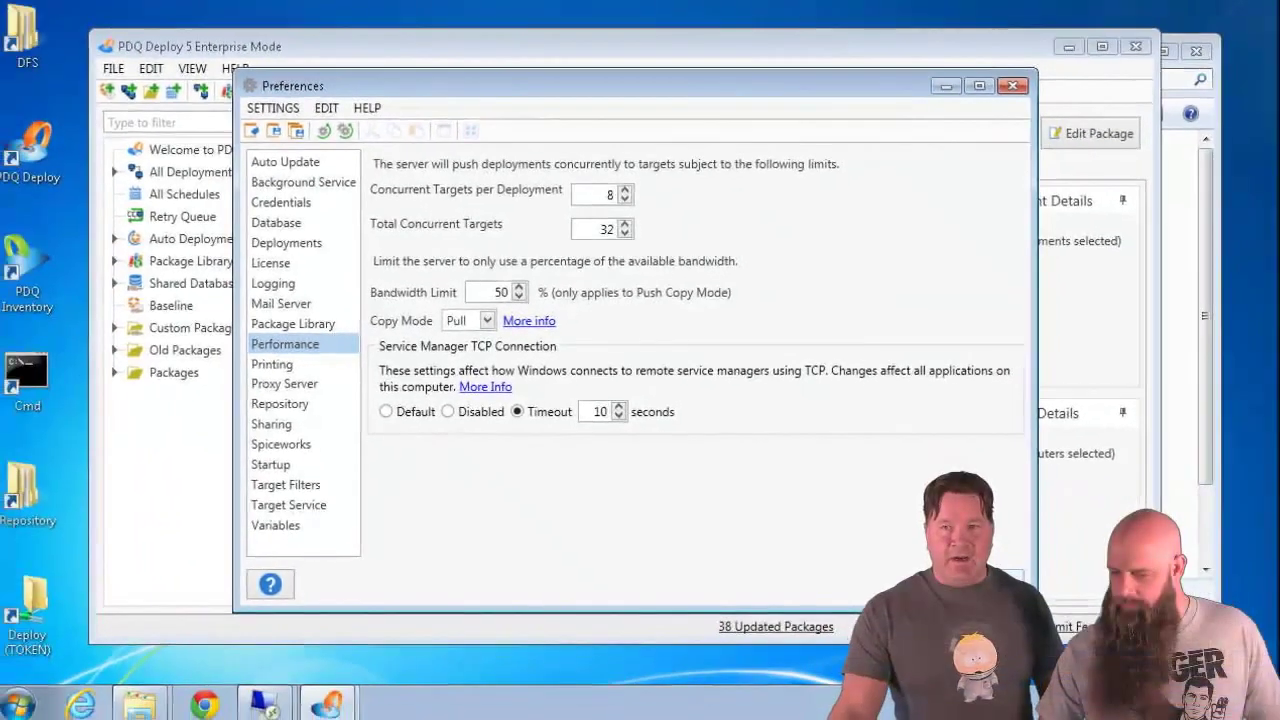
Close the preferences, open the Google\Chrome folder inside the packages Repository, and widen its Name column to show the full file names.
click(1013, 85)
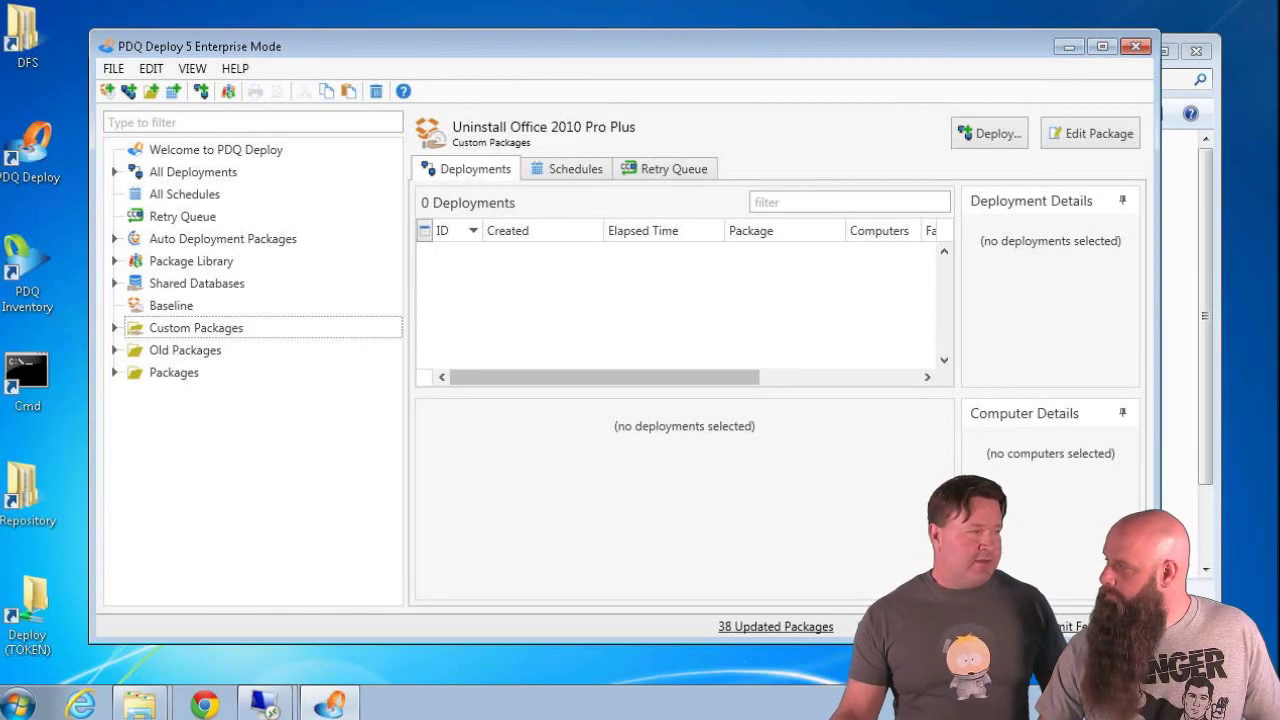
drag(697, 53, 673, 55)
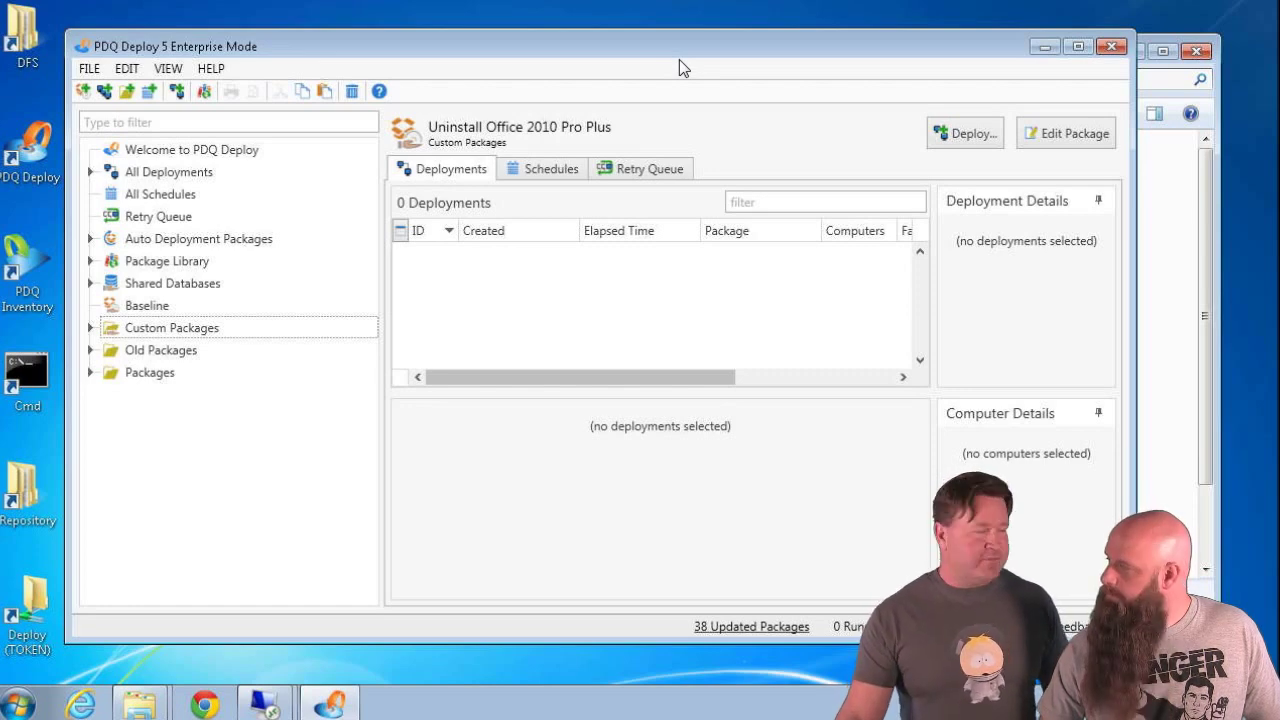
click(166, 700)
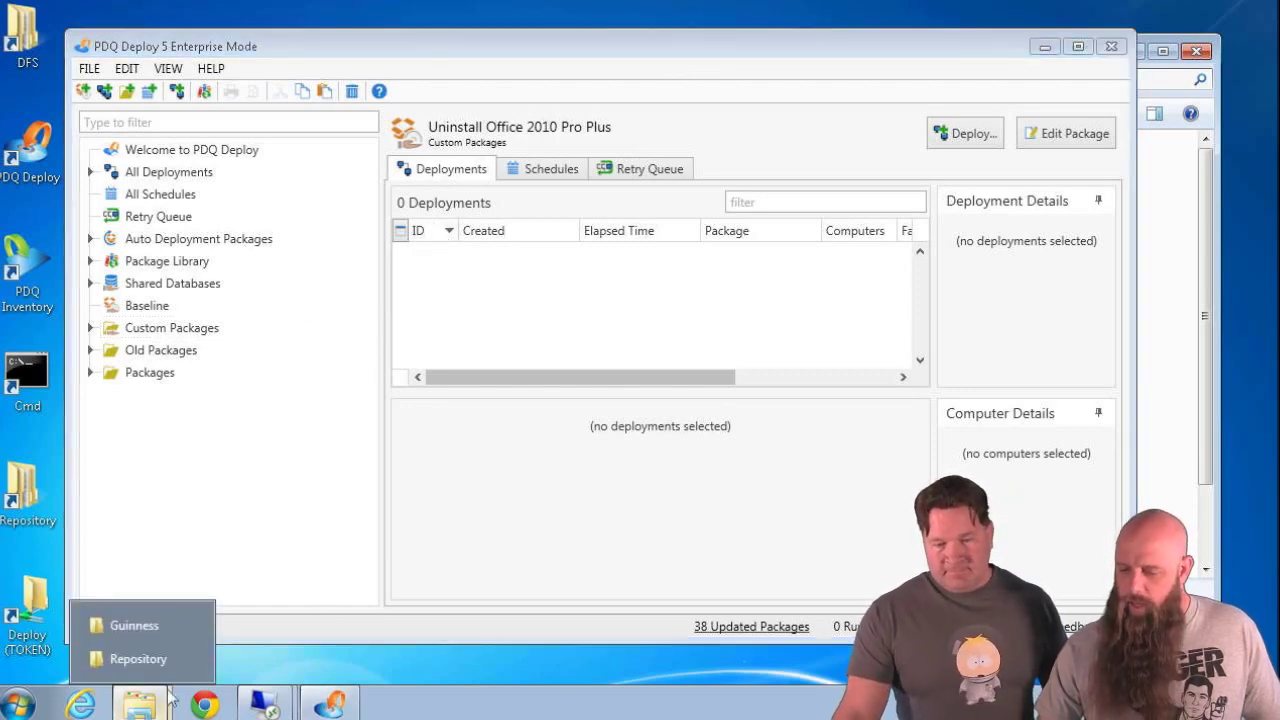
click(152, 655)
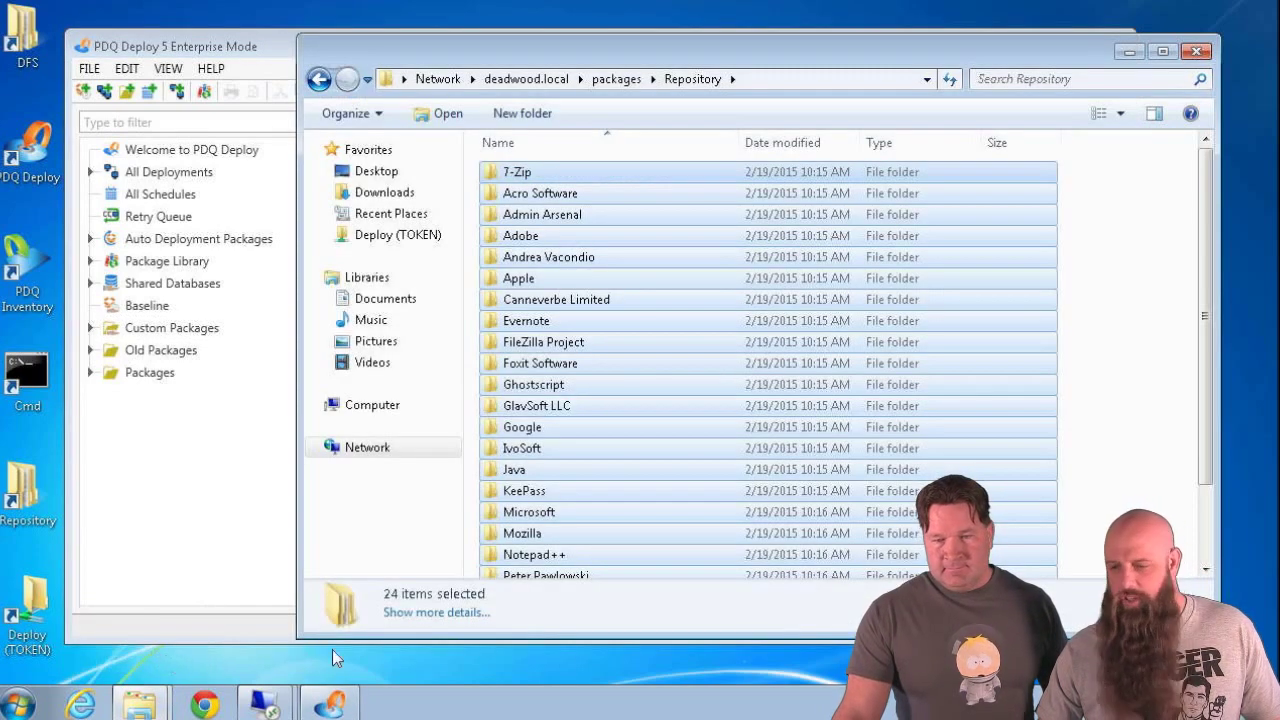
click(688, 388)
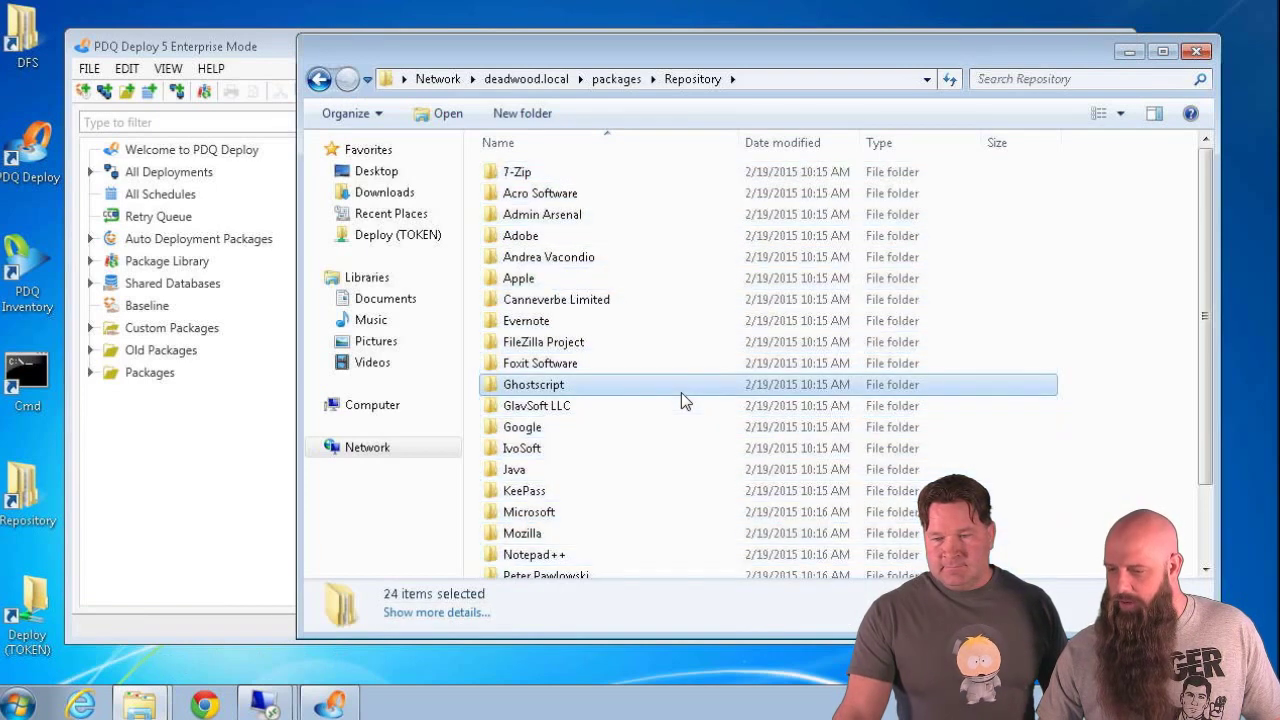
double_click(563, 433)
double_click(514, 177)
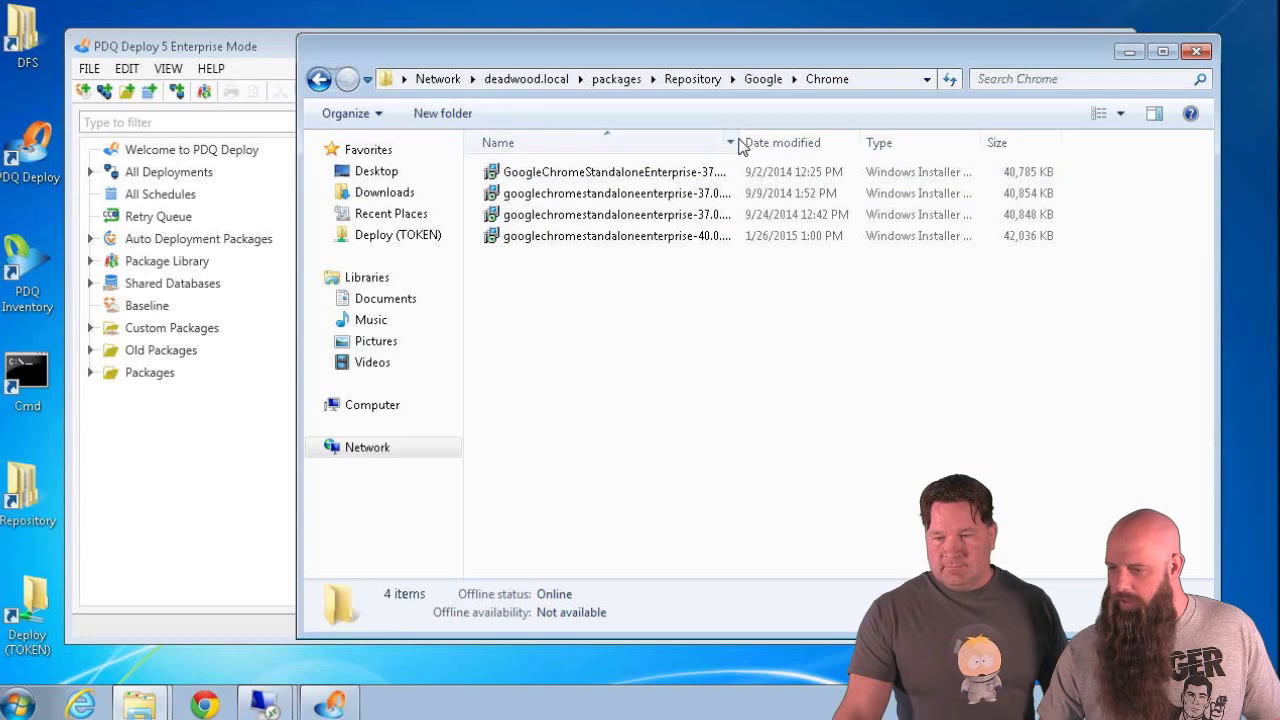
drag(737, 140, 820, 141)
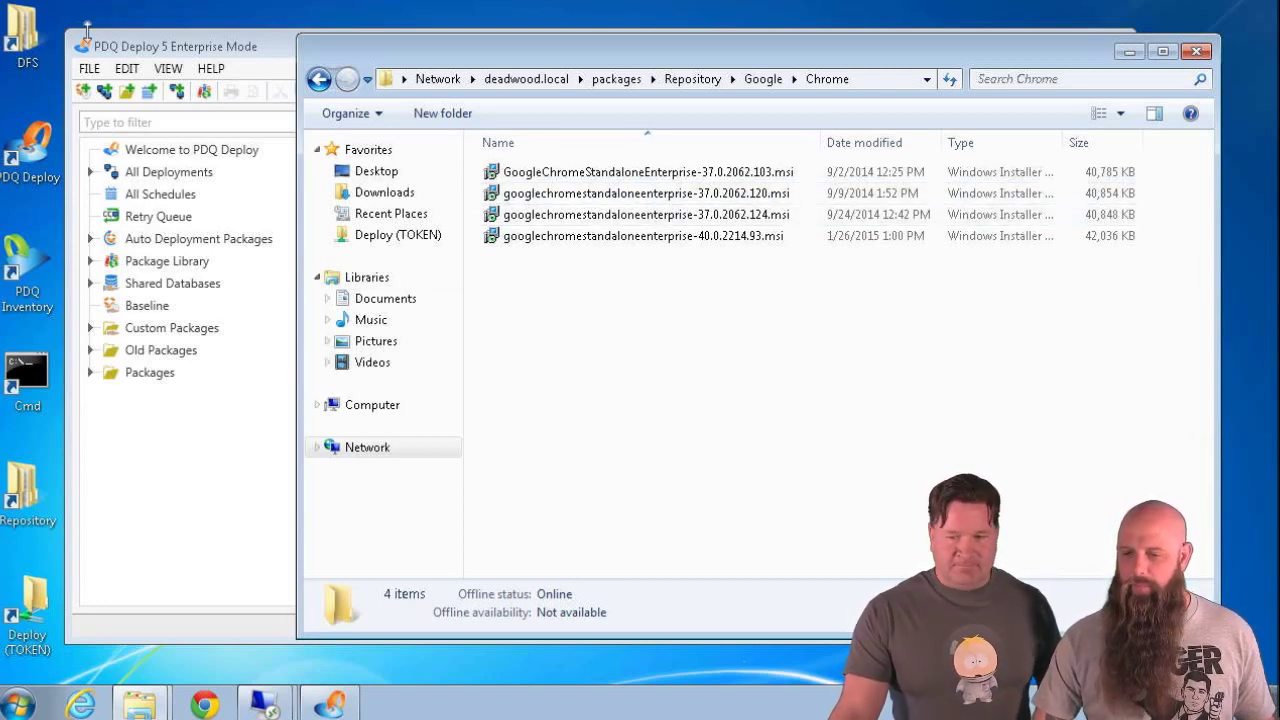
Import the Google Chrome Enterprise 40.0.2214.115 update from the Package Library and view the downloaded package.
click(153, 45)
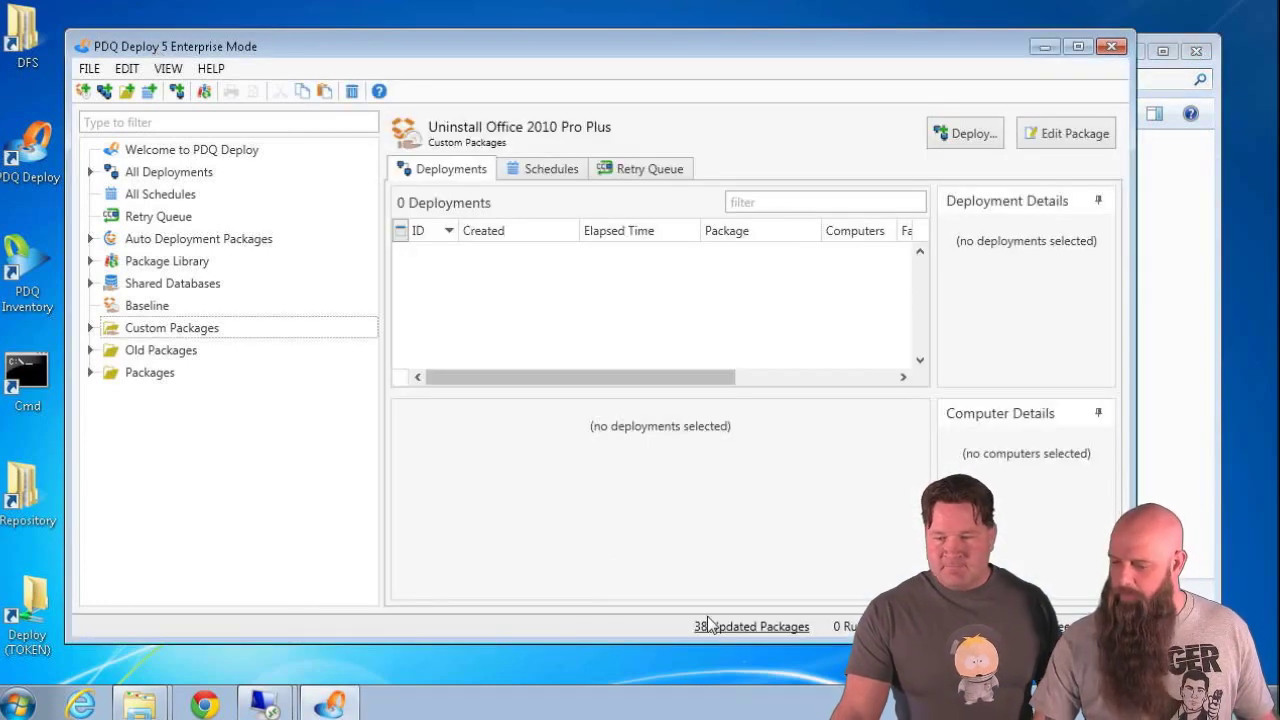
click(733, 626)
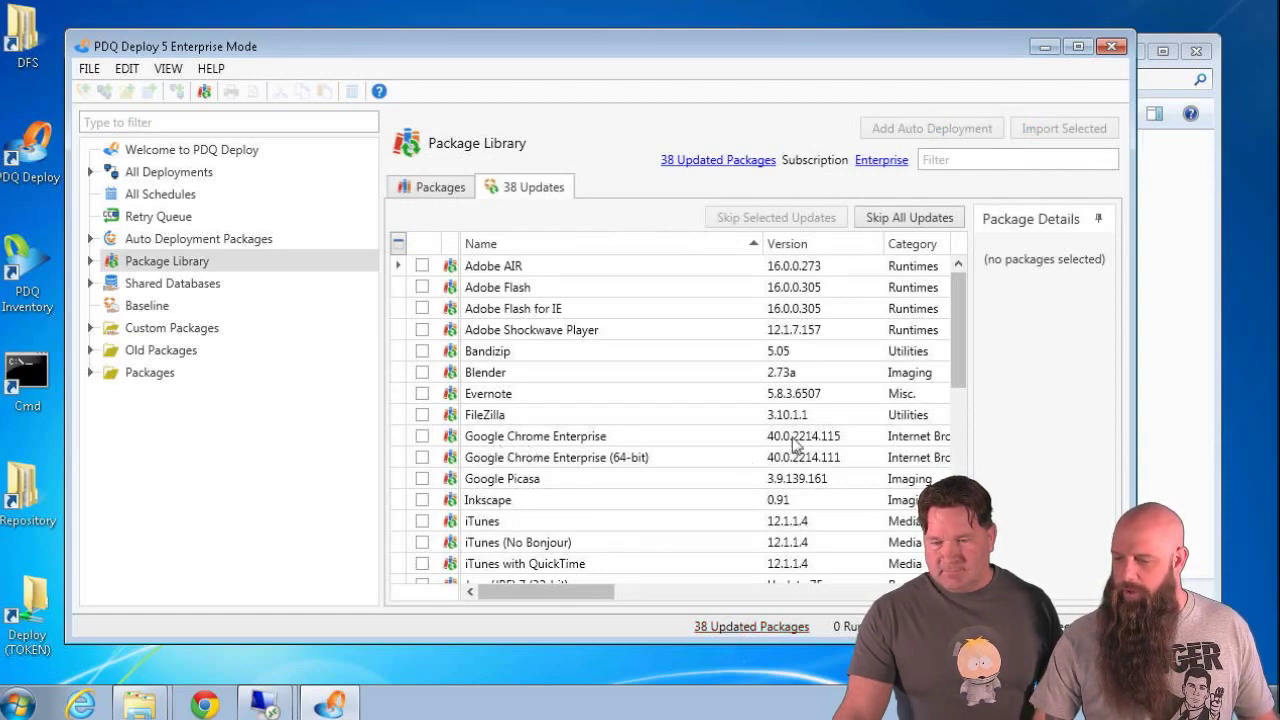
click(422, 436)
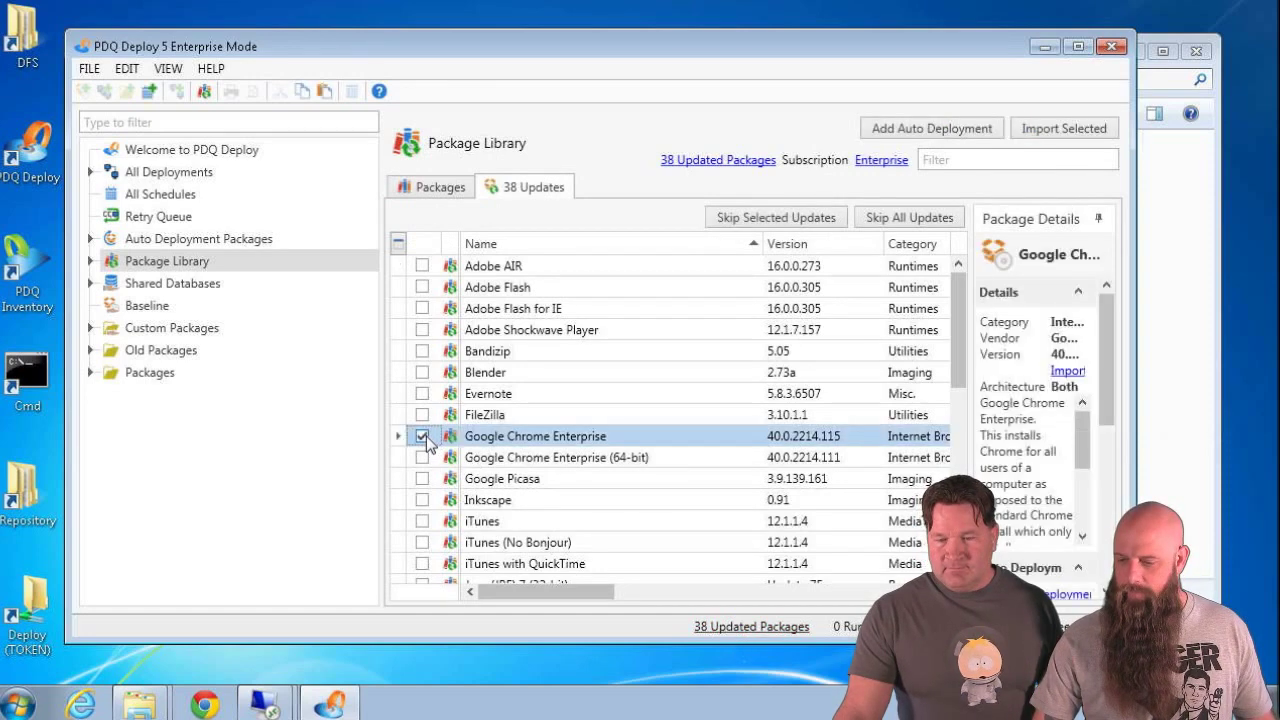
click(1066, 137)
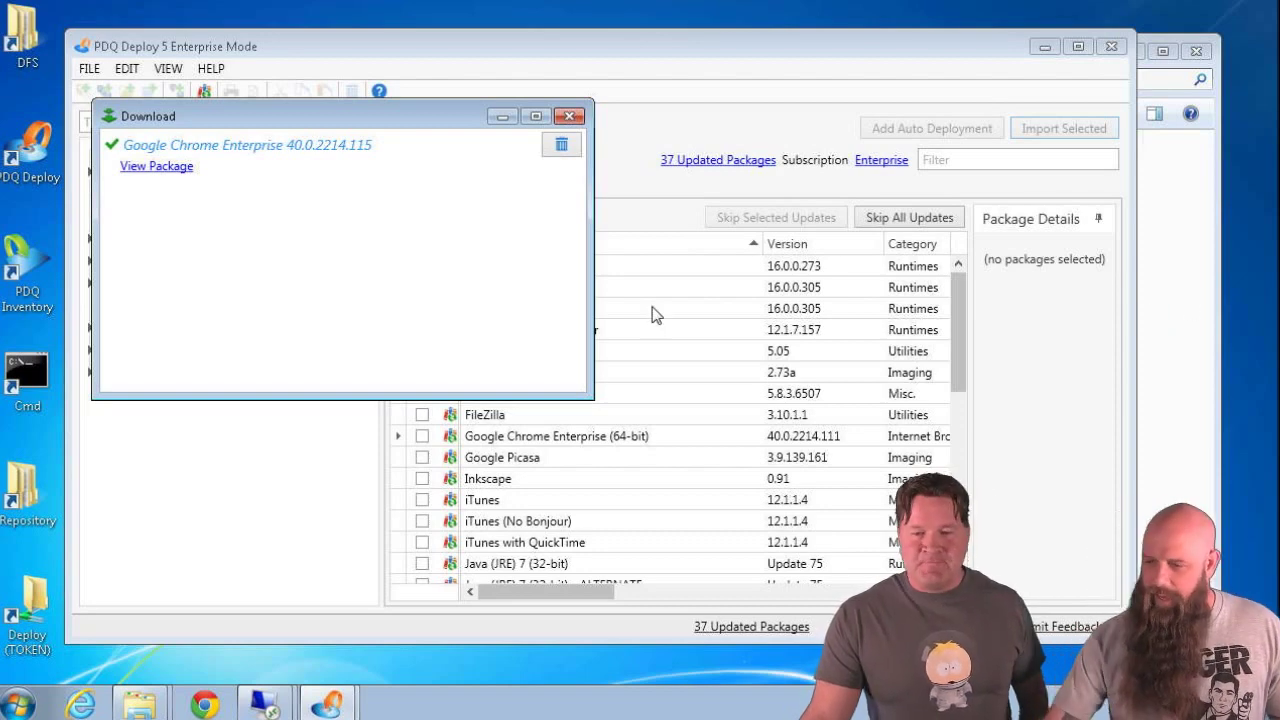
click(156, 166)
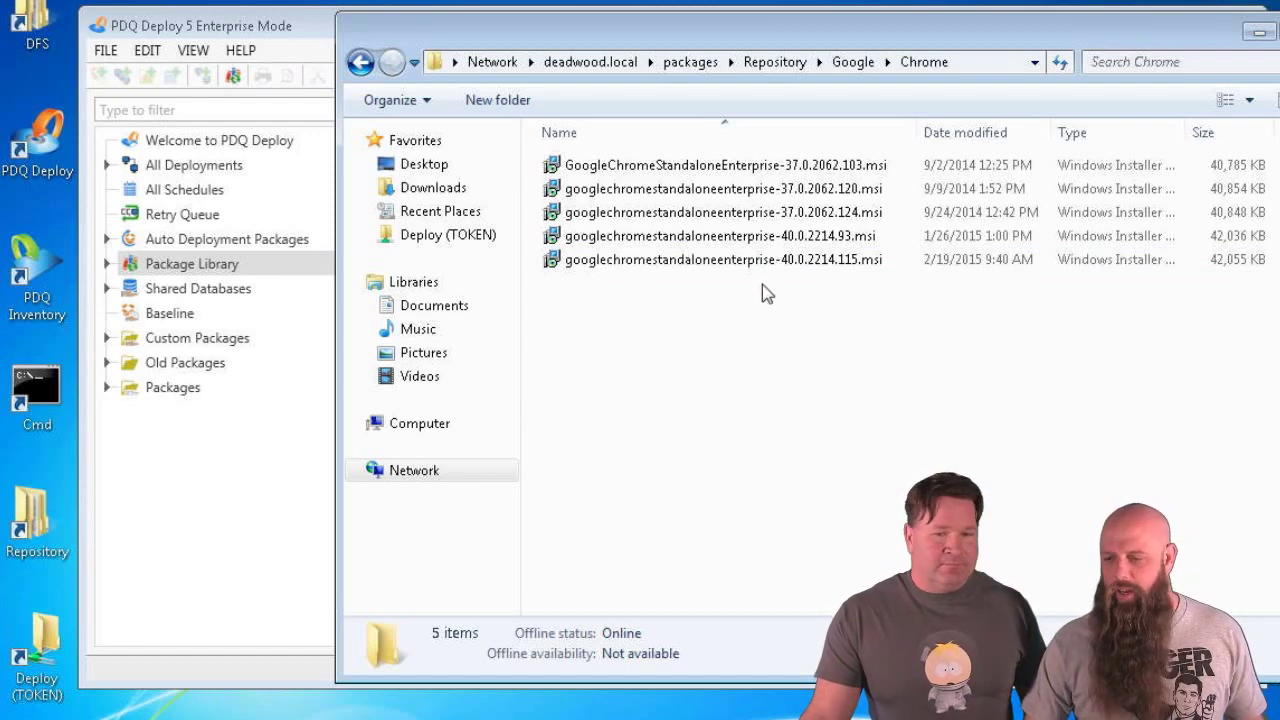
Go up to the packages share folder, switch to the main server's remote session, and open DFS Management with Namespaces expanded.
click(700, 61)
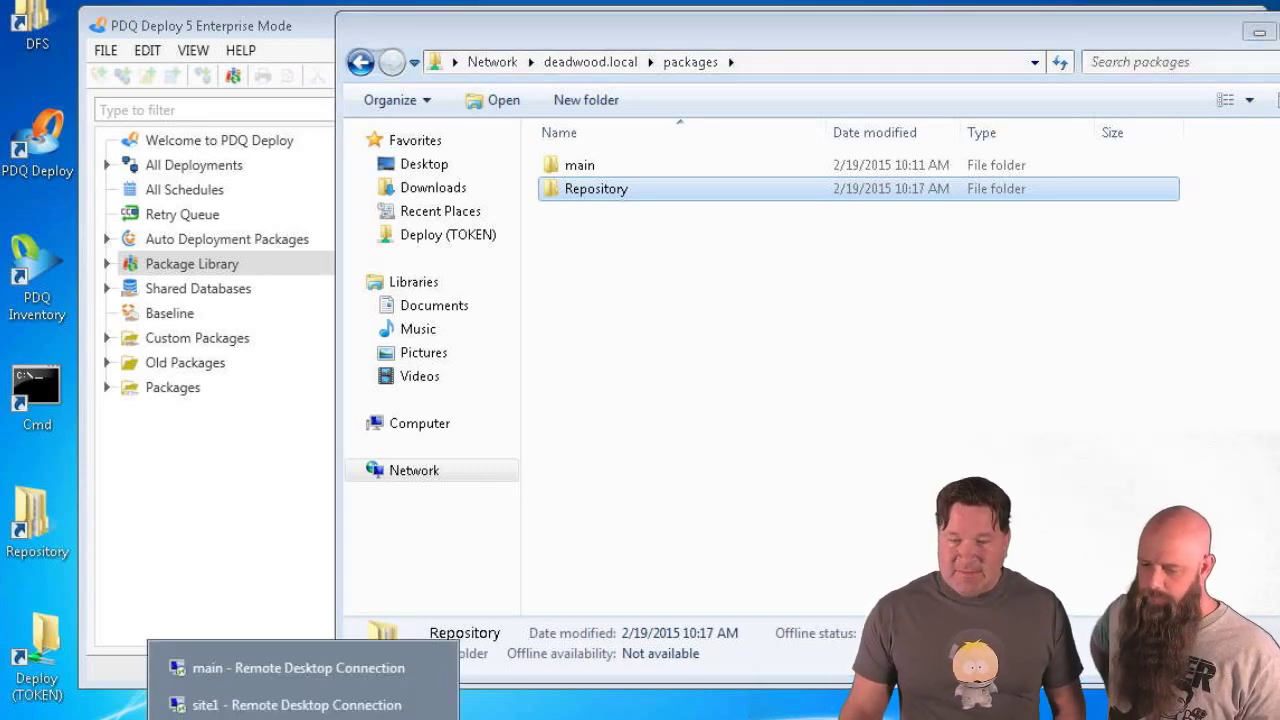
click(287, 683)
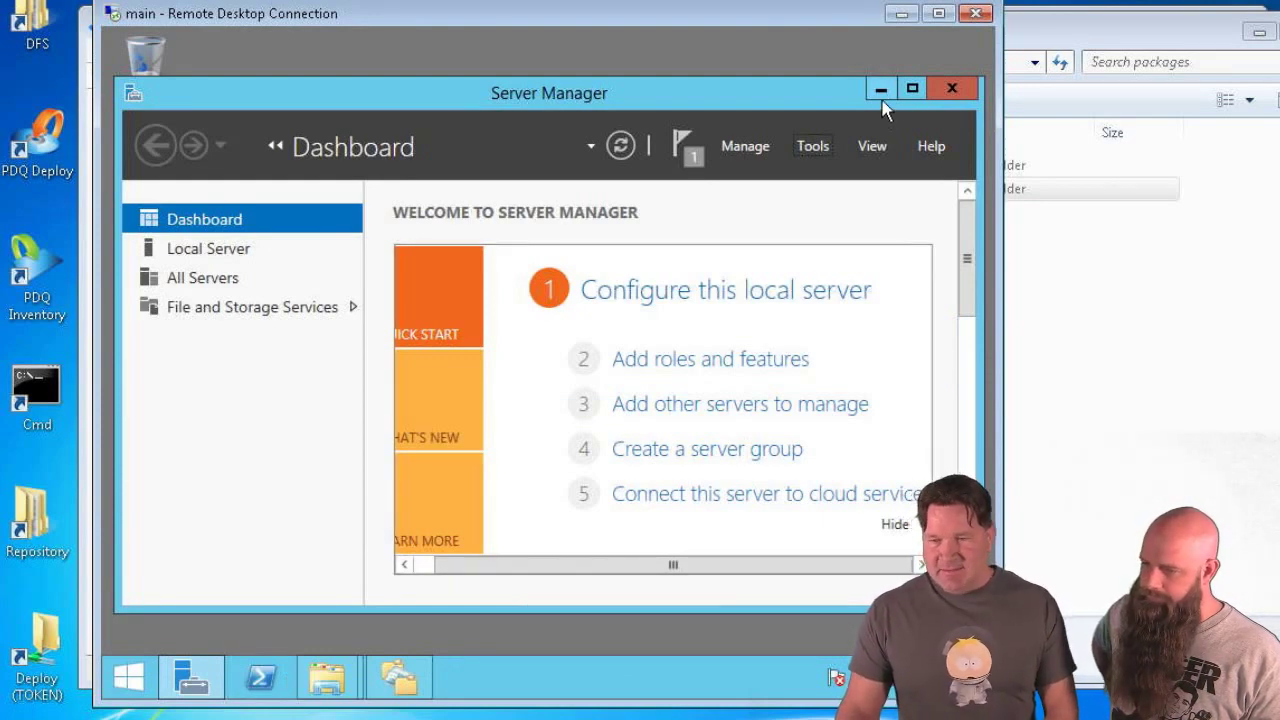
click(816, 148)
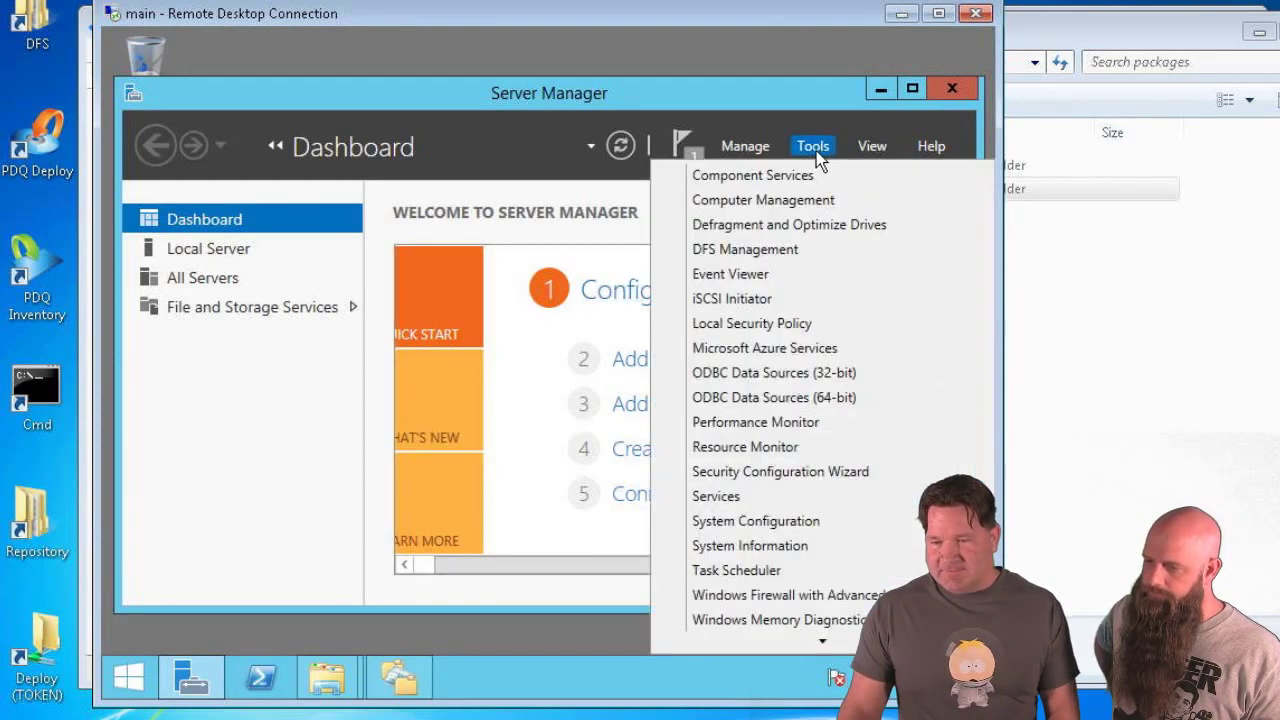
click(770, 247)
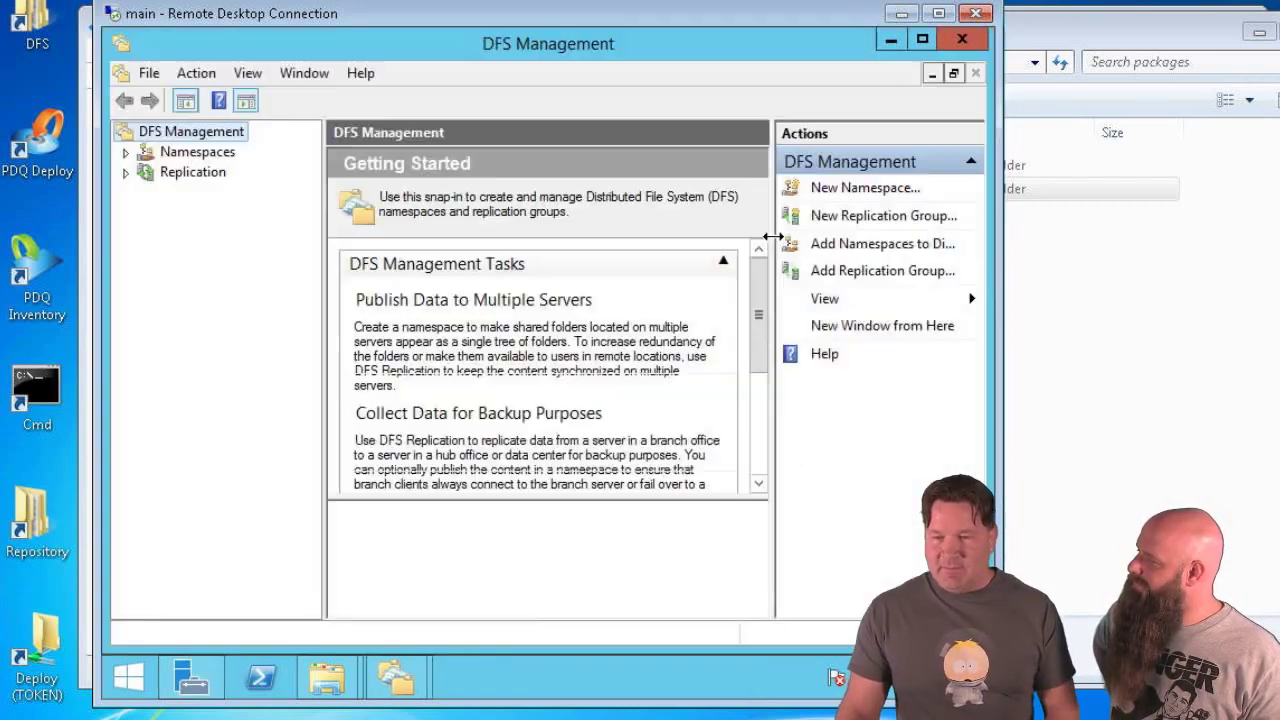
click(148, 154)
click(125, 152)
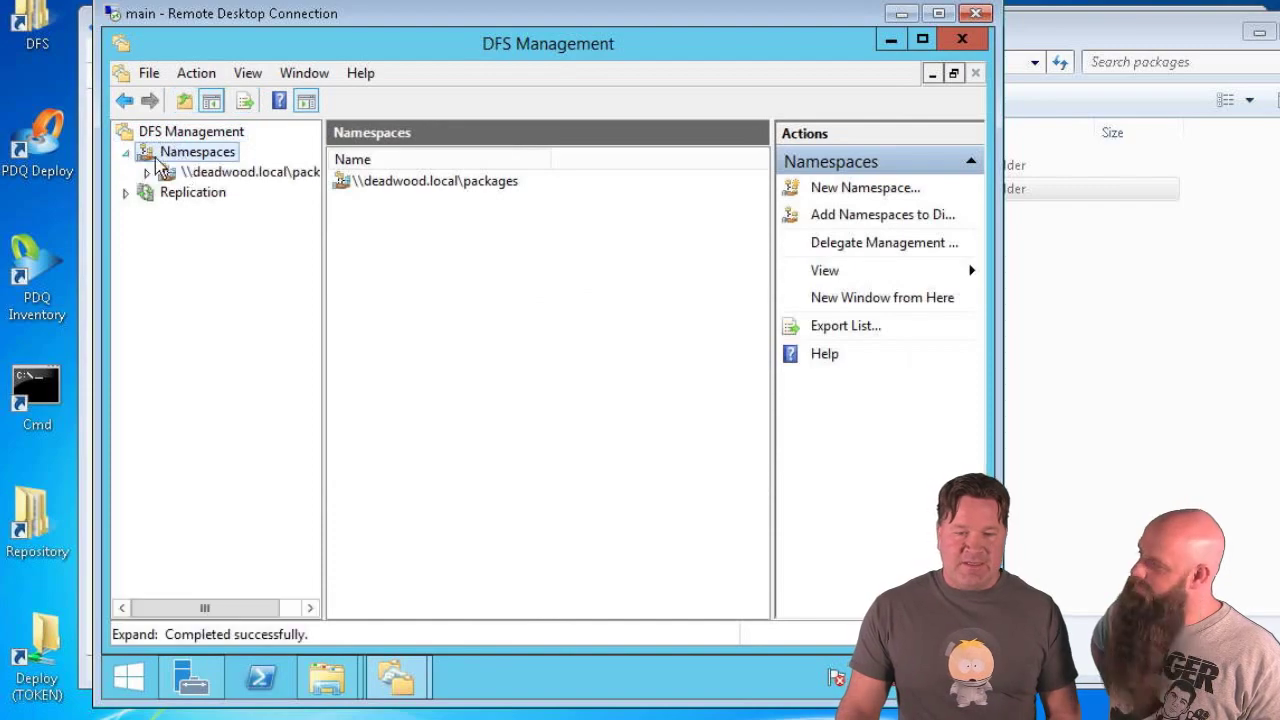
Enable access-based enumeration for the \\deadwood.local\packages namespace and apply the change.
right_click(212, 177)
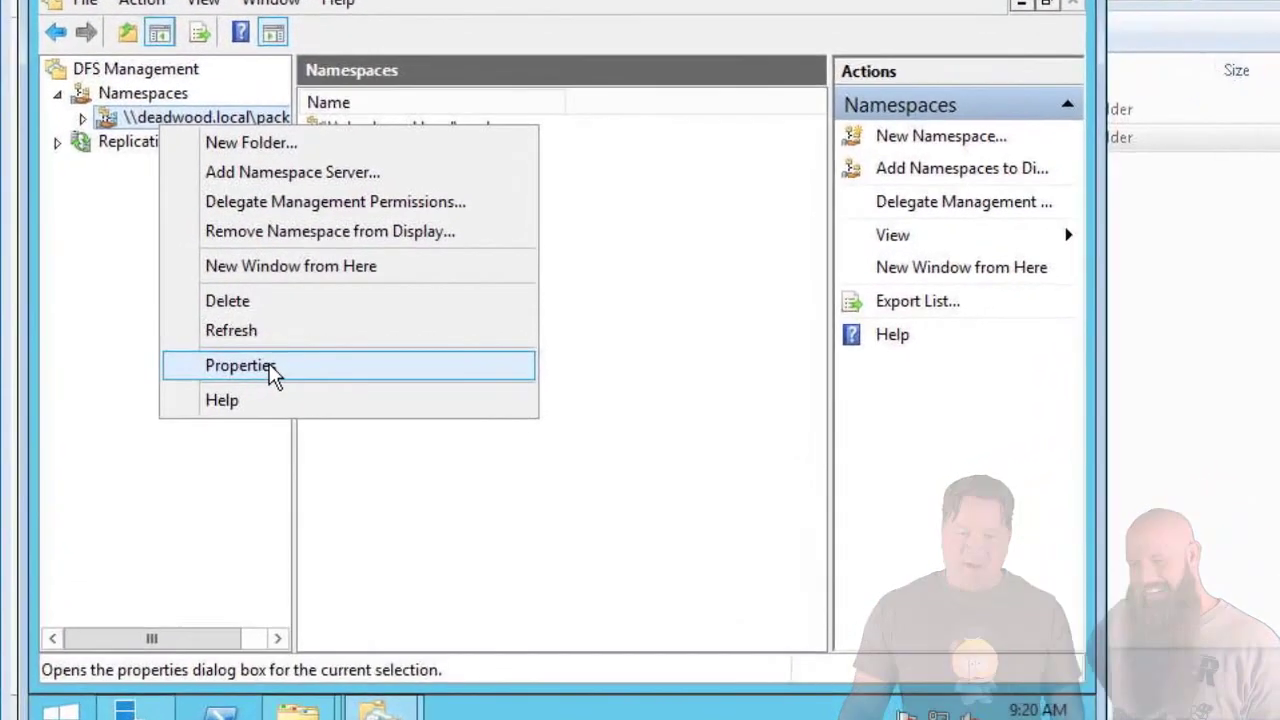
click(298, 380)
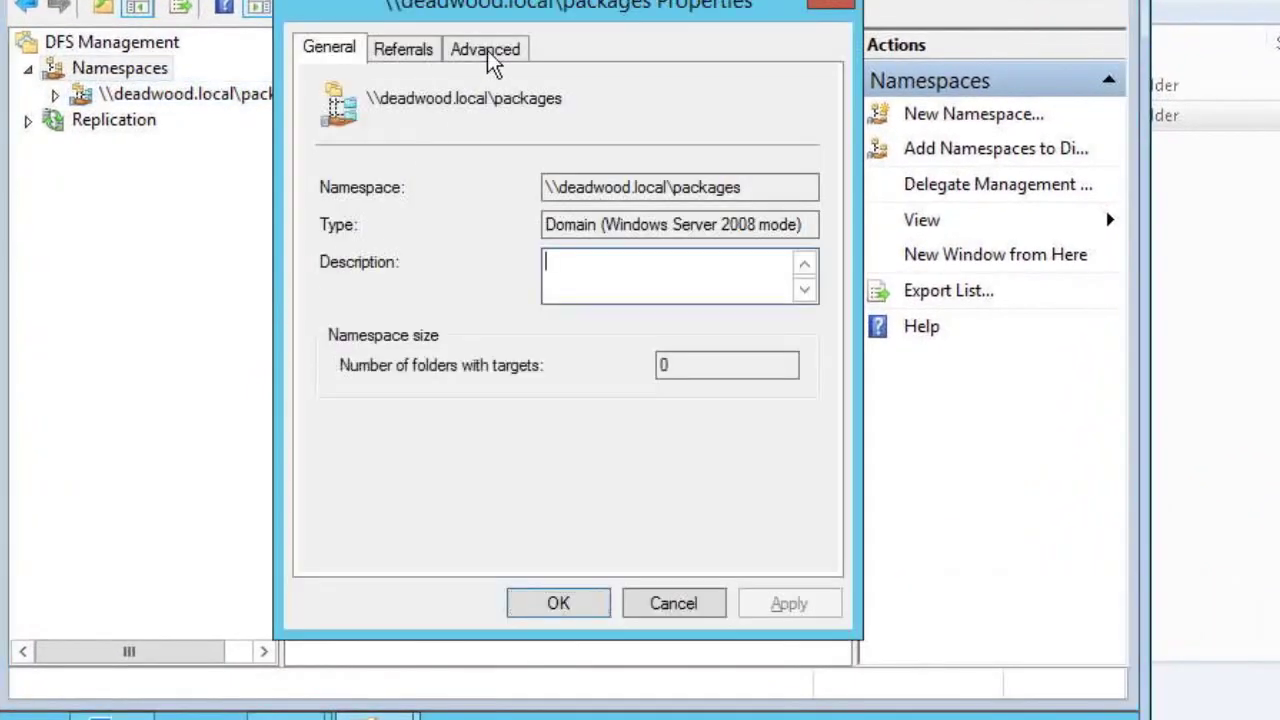
click(491, 44)
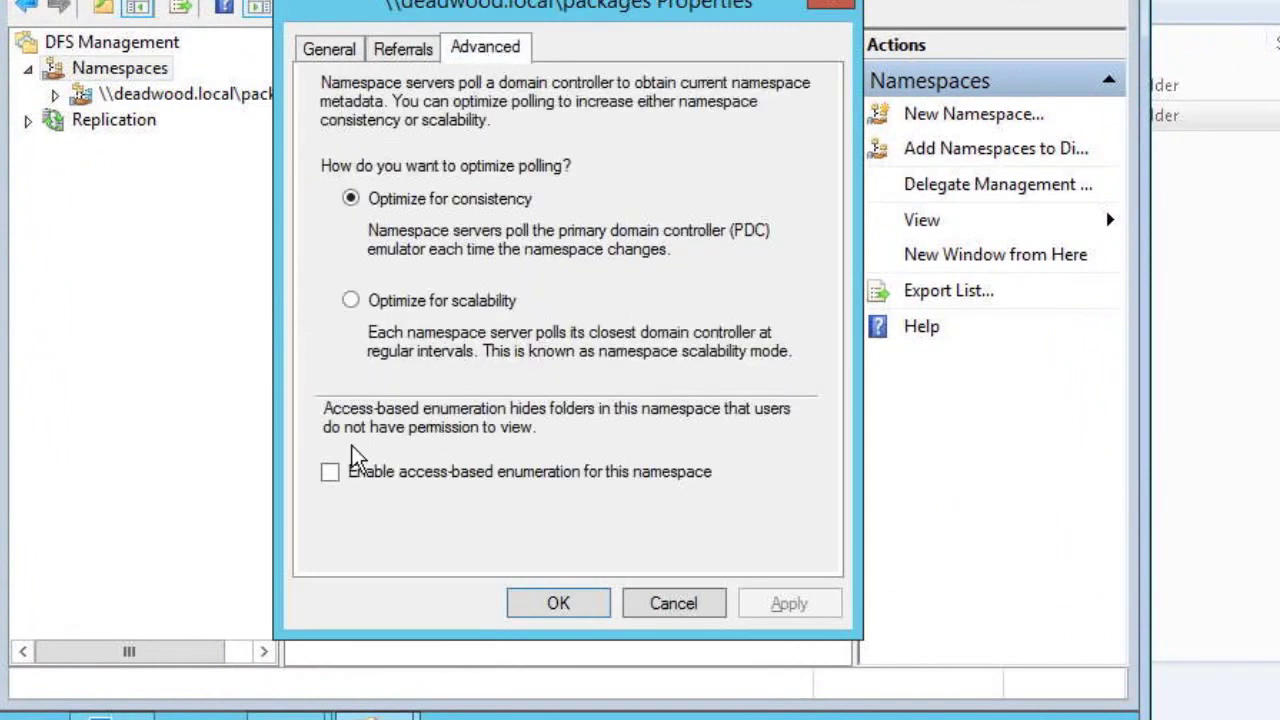
click(331, 472)
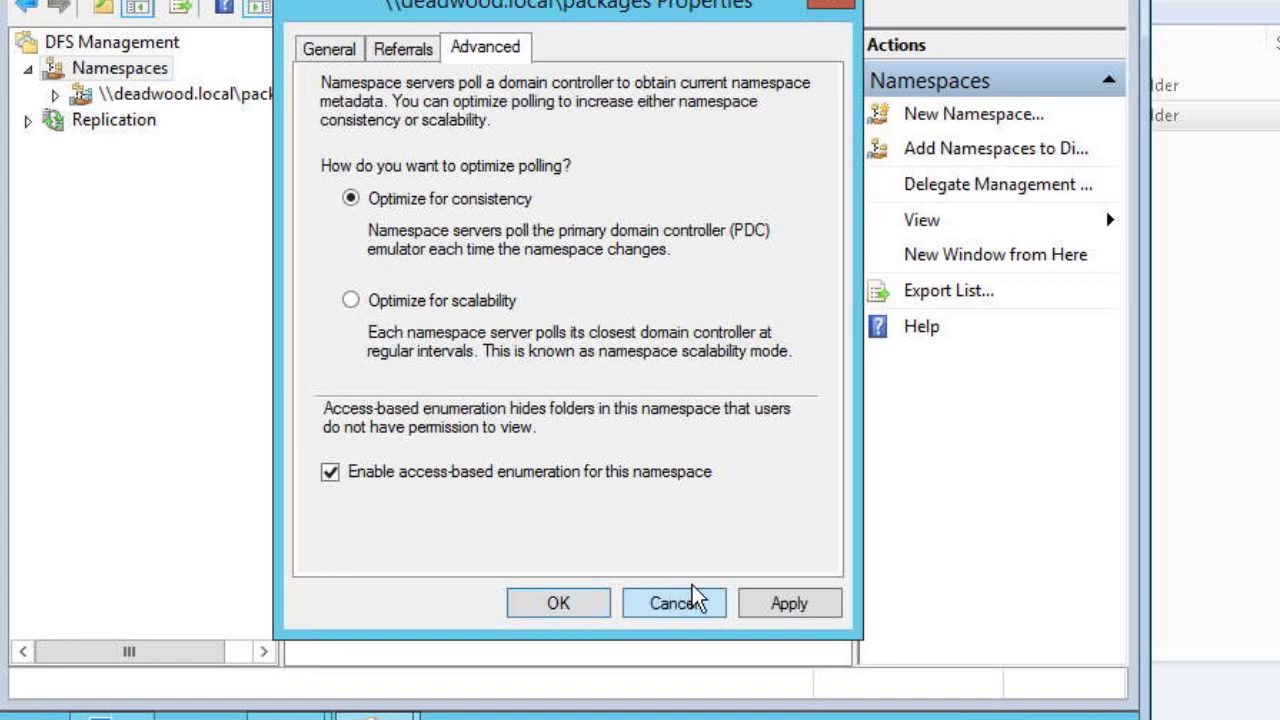
click(789, 606)
click(561, 608)
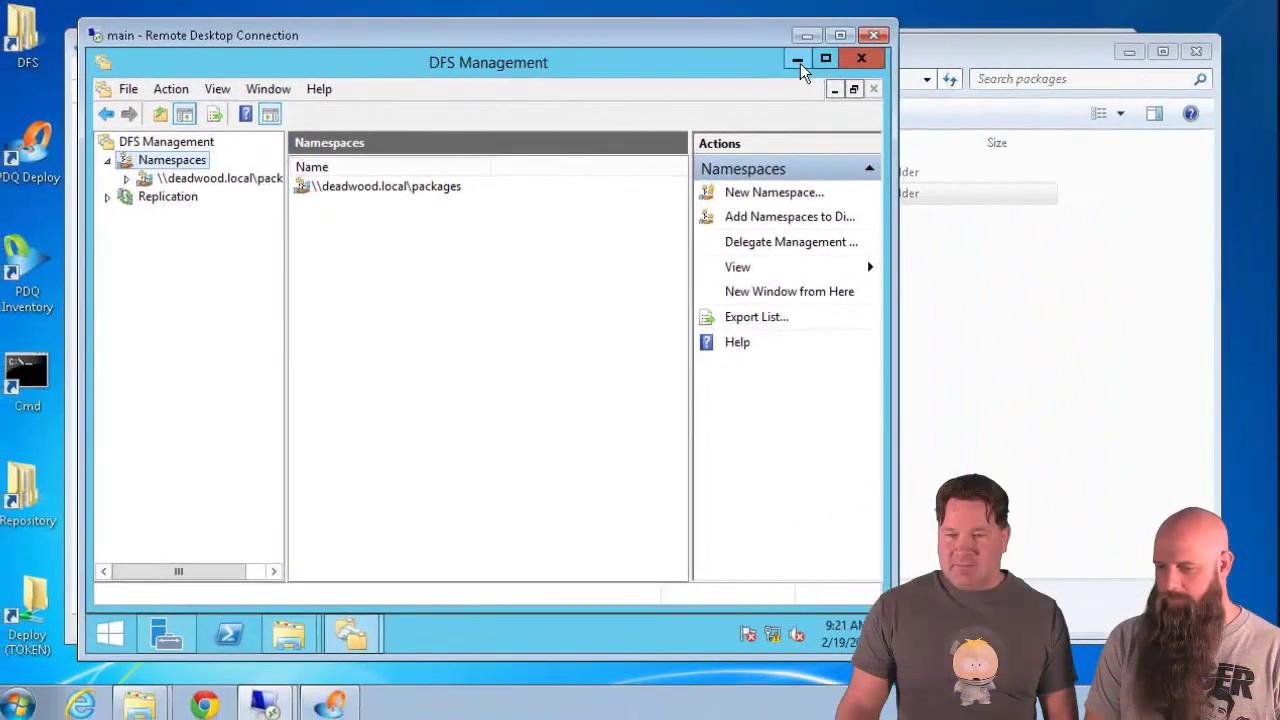
Minimize DFS Management and open the packages folder on the main server's C: drive to examine its contents.
click(798, 61)
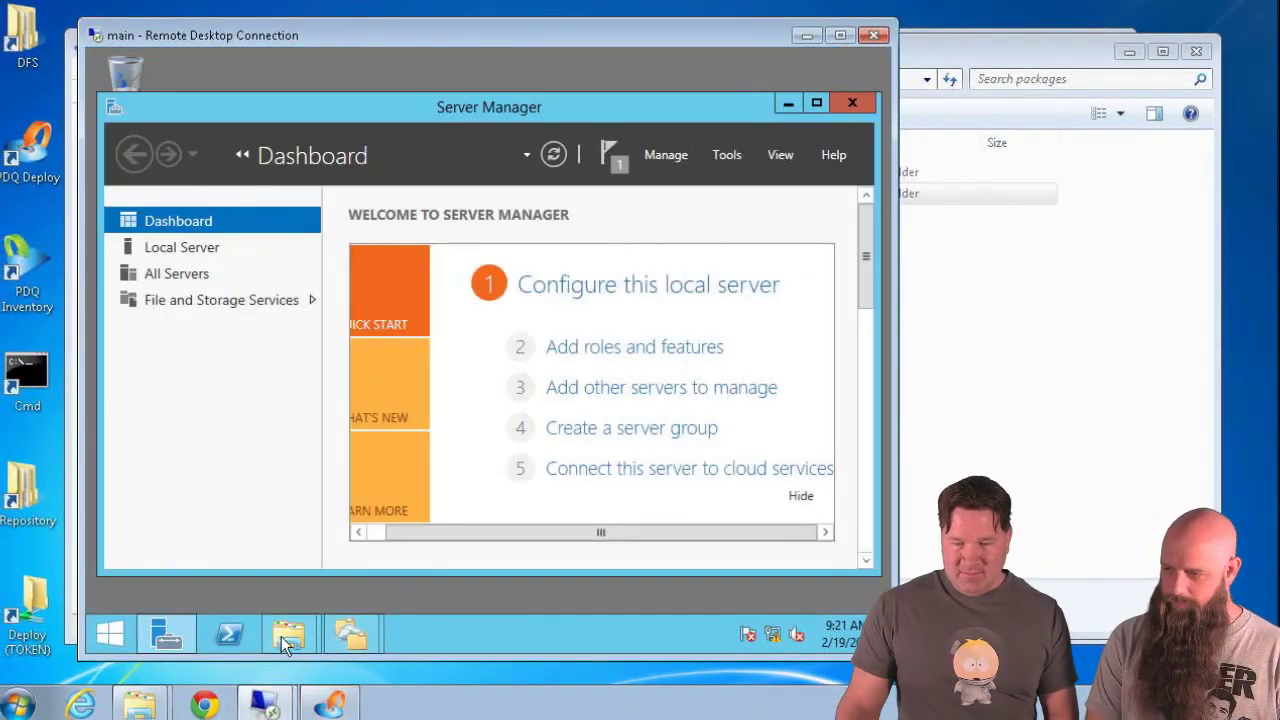
mouse_move(283, 634)
click(337, 570)
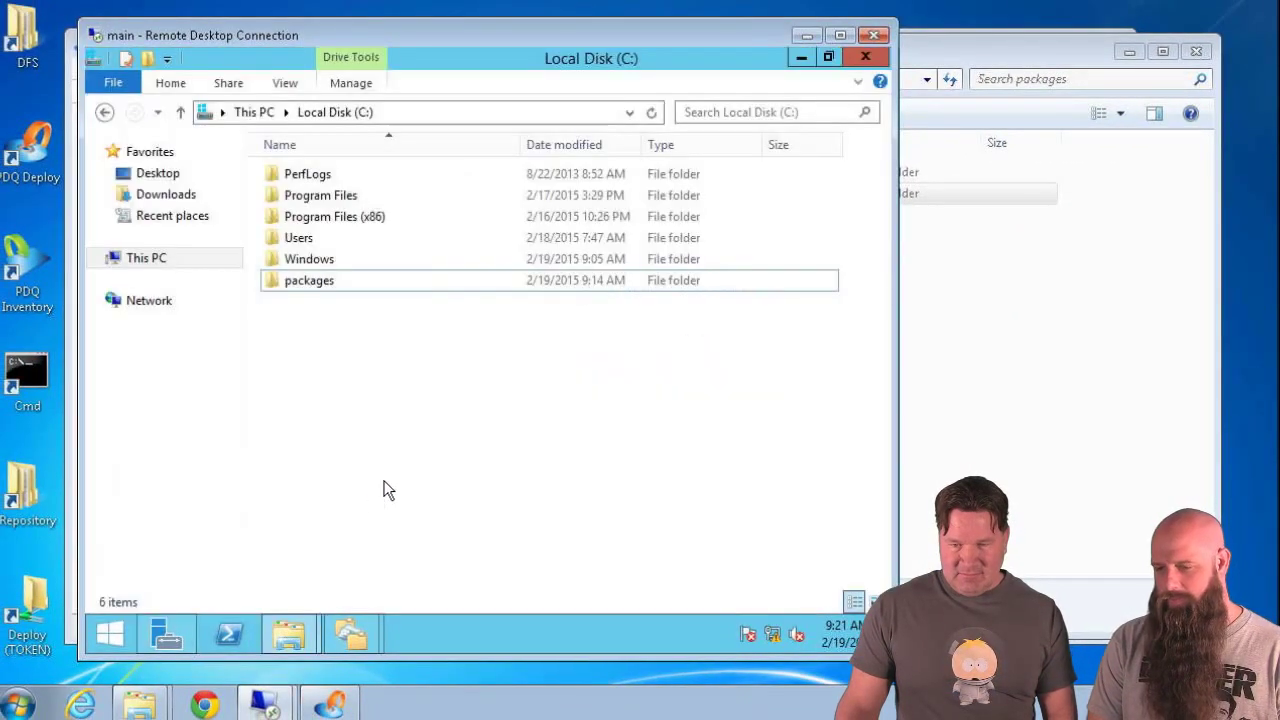
double_click(315, 278)
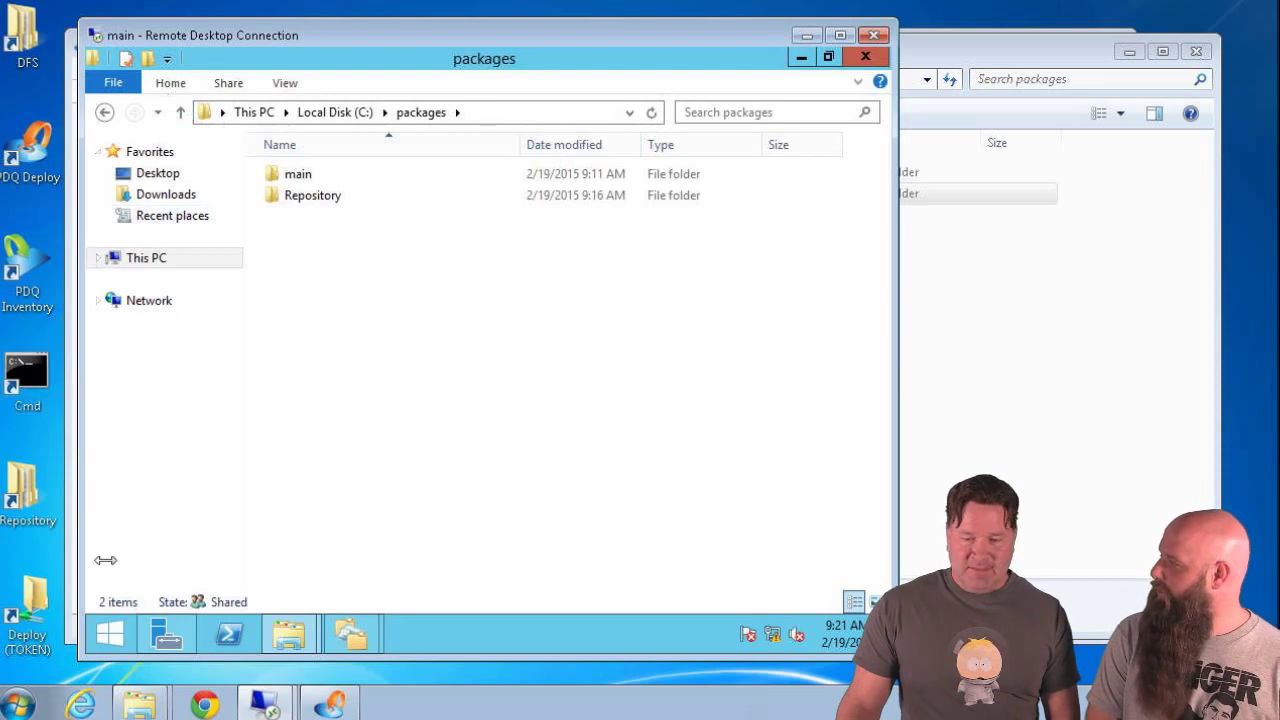
Bring up the site1 remote session, then minimize it together with the main session and the packages folder window.
mouse_move(265, 705)
click(270, 658)
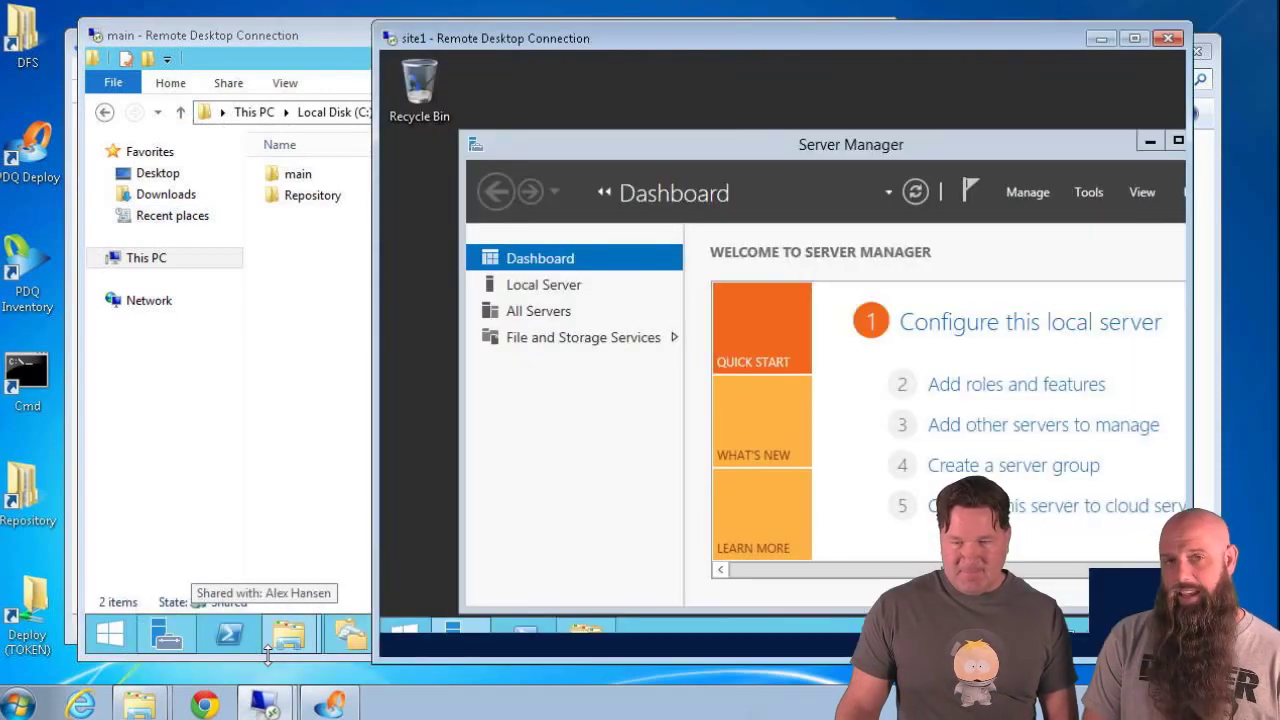
click(1100, 38)
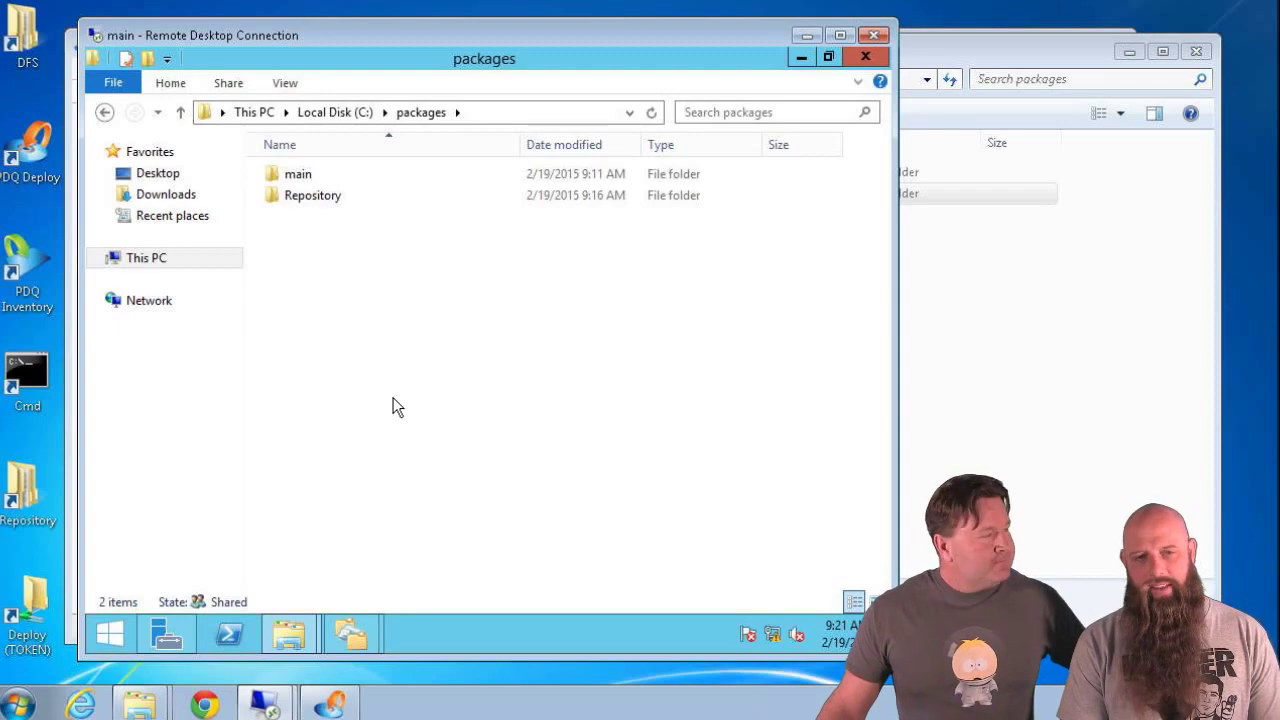
click(804, 35)
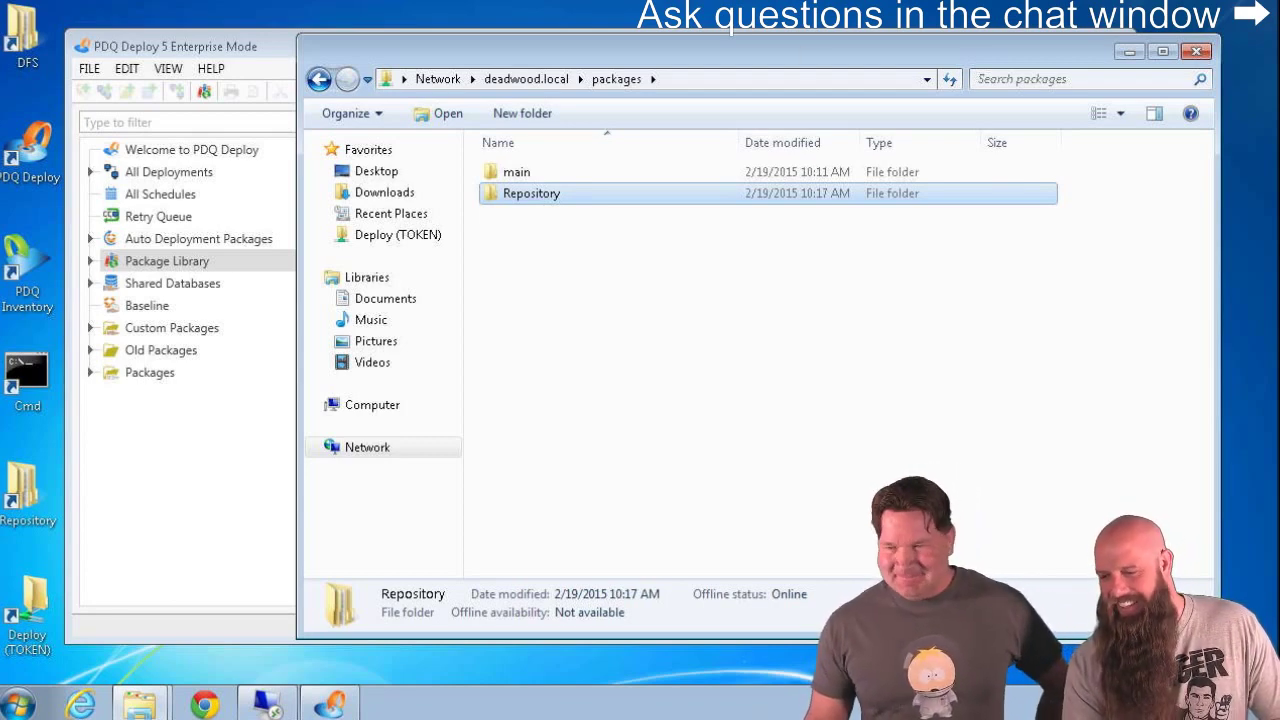
click(1130, 52)
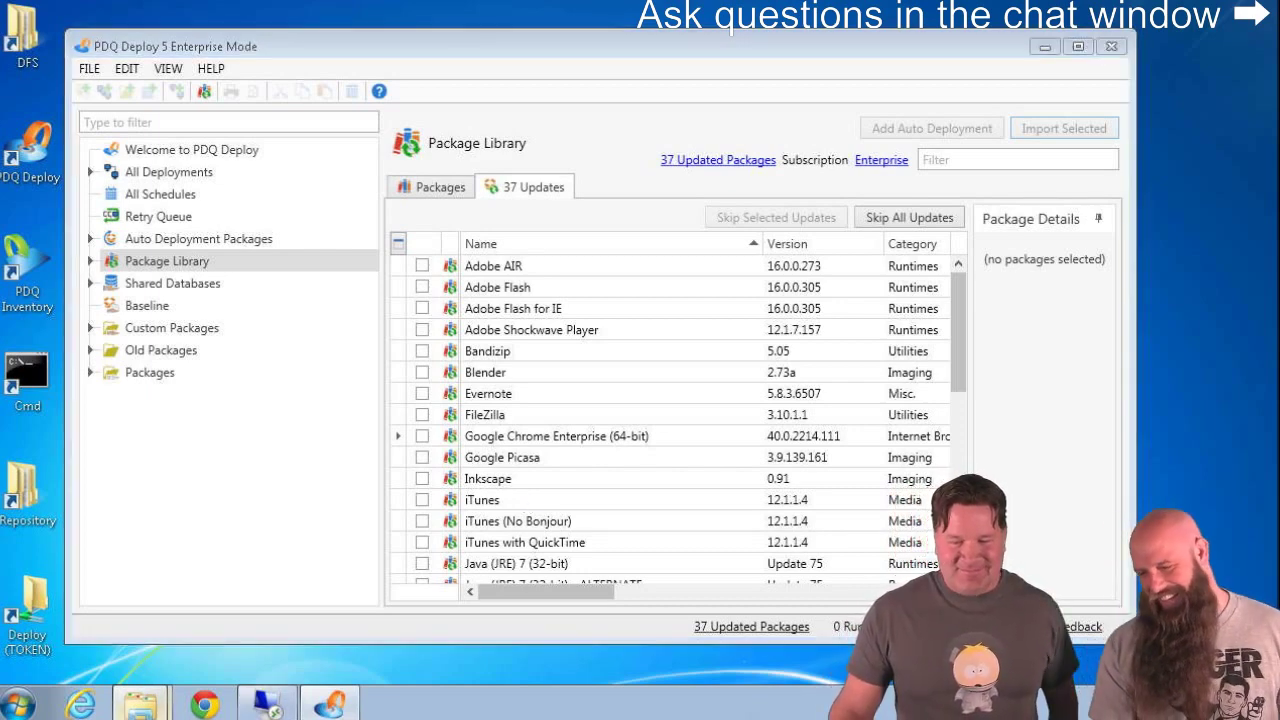
mouse_move(140, 705)
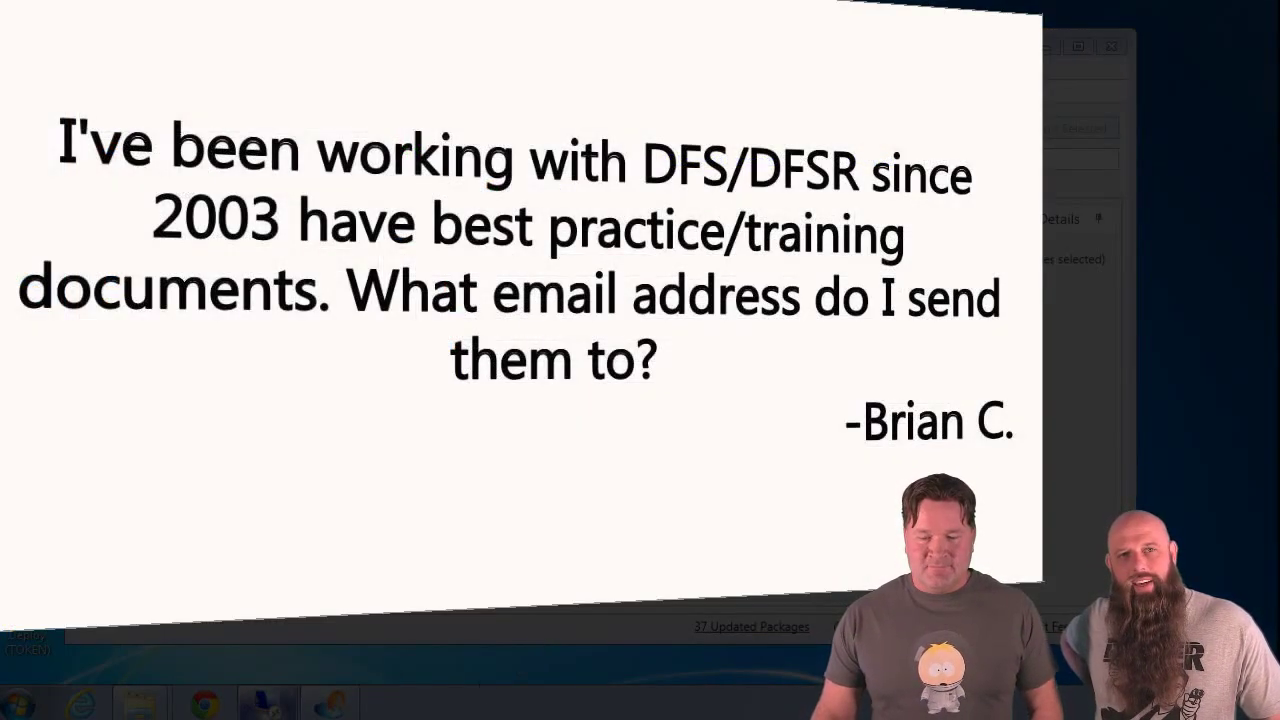
right_click(262, 703)
click(262, 703)
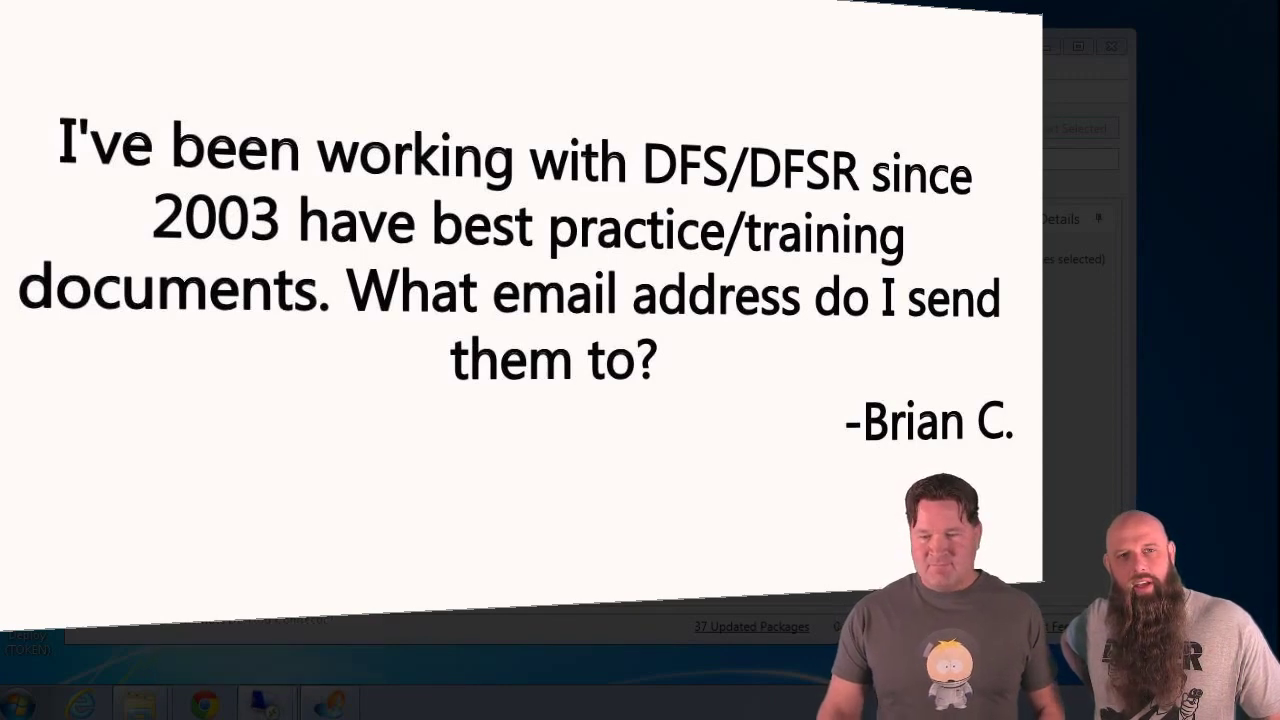
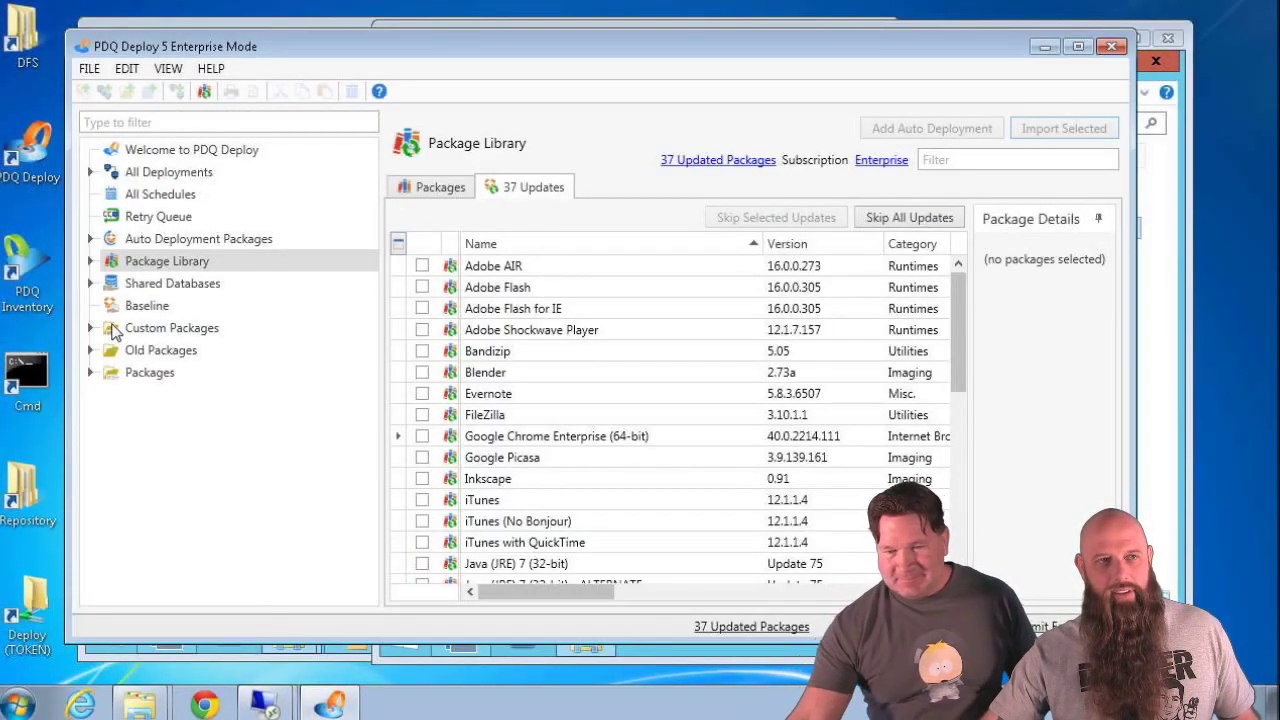
Look through the Custom Packages folder in PDQ Deploy, collapse it, and expand the Packages folder to see its packages.
click(90, 329)
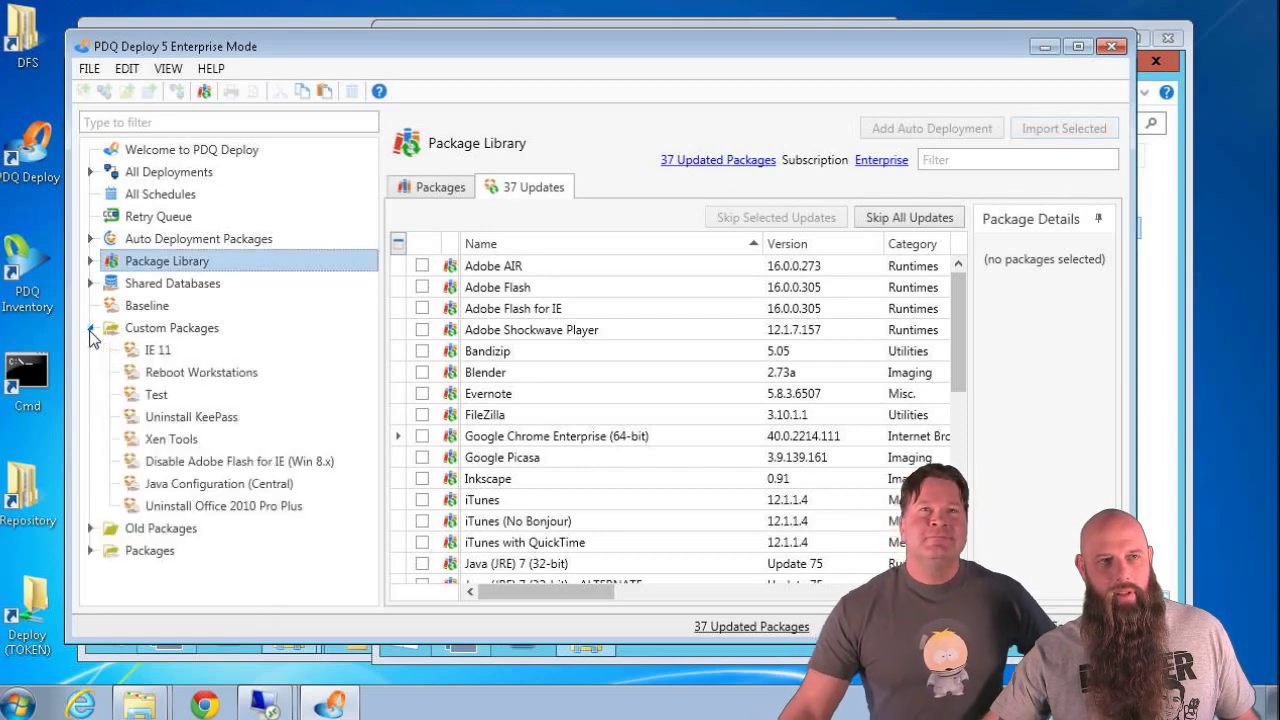
click(90, 336)
click(90, 379)
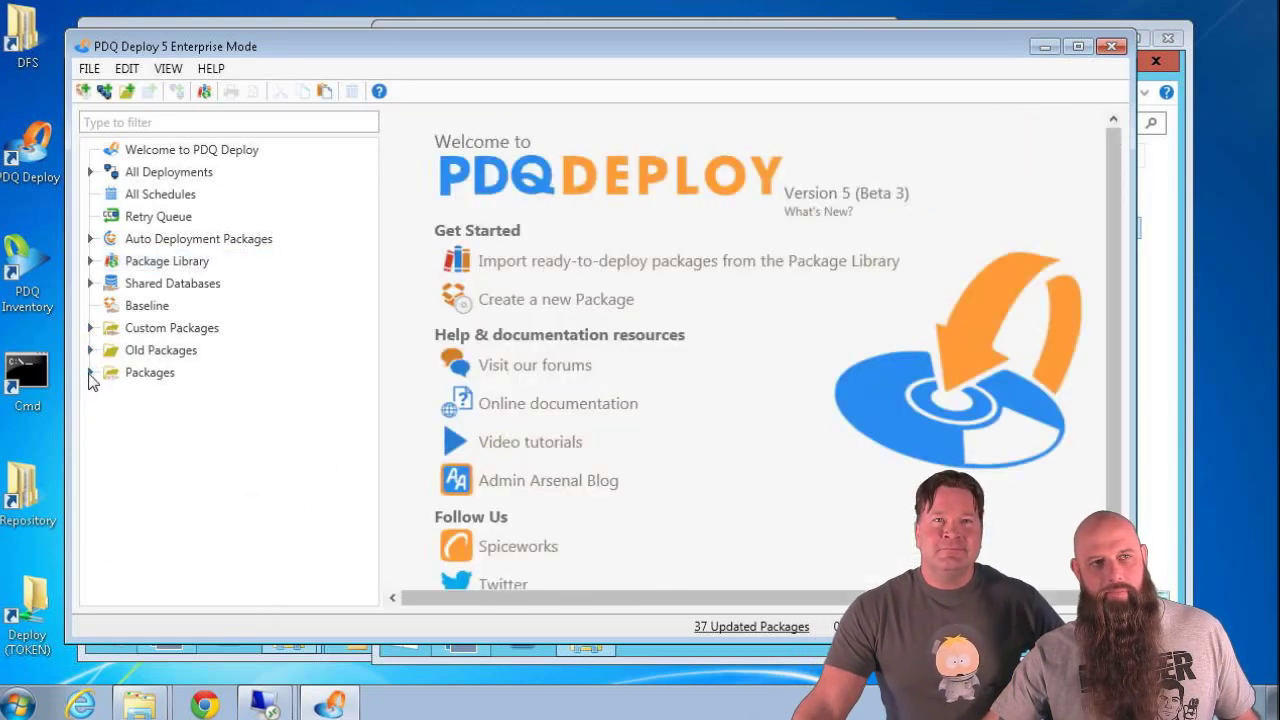
click(90, 376)
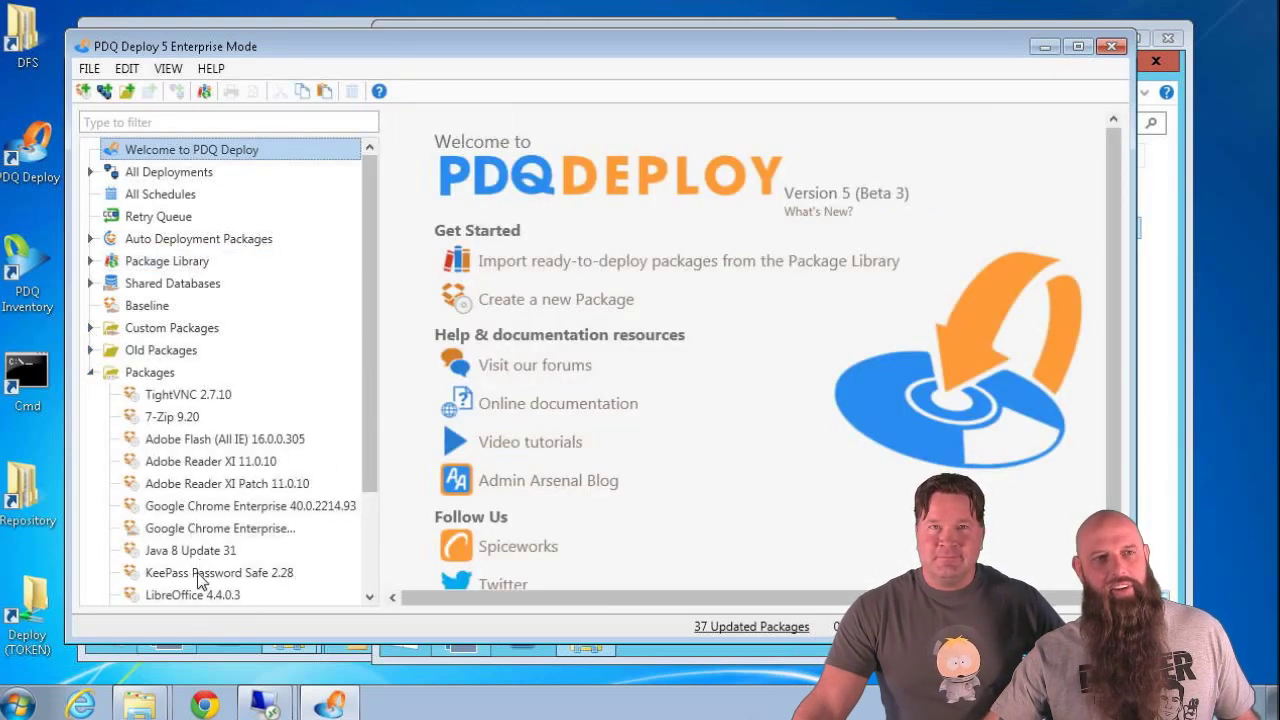
Open the Mozilla Firefox 35.0.1 package, examine the additional files of its Copy mozilla.cfg step, and close the package.
scroll(197, 580, down, 2)
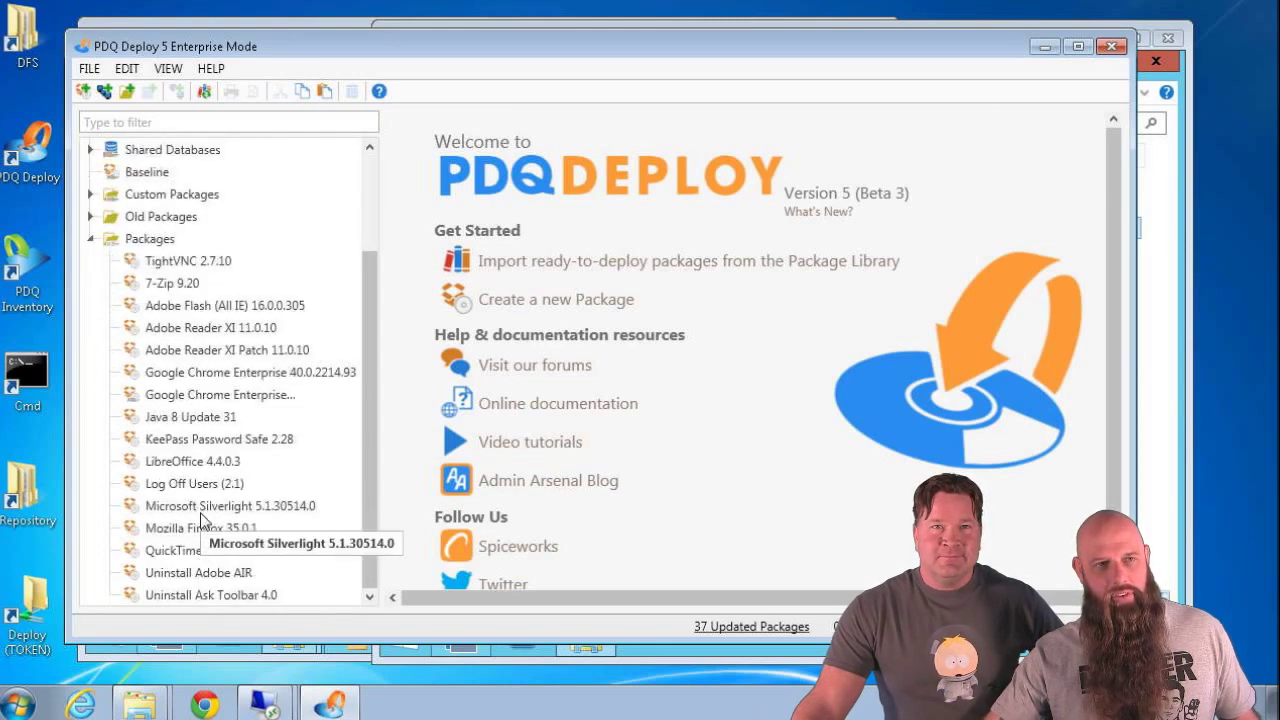
double_click(192, 529)
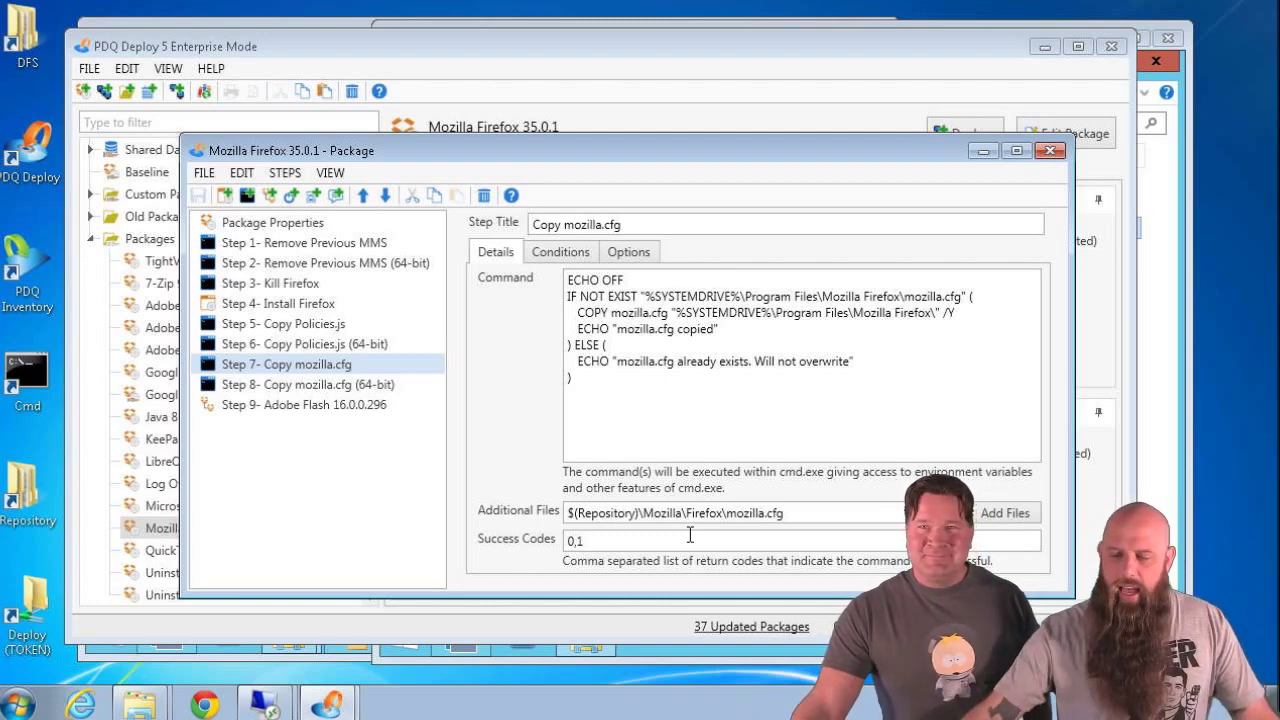
click(1052, 152)
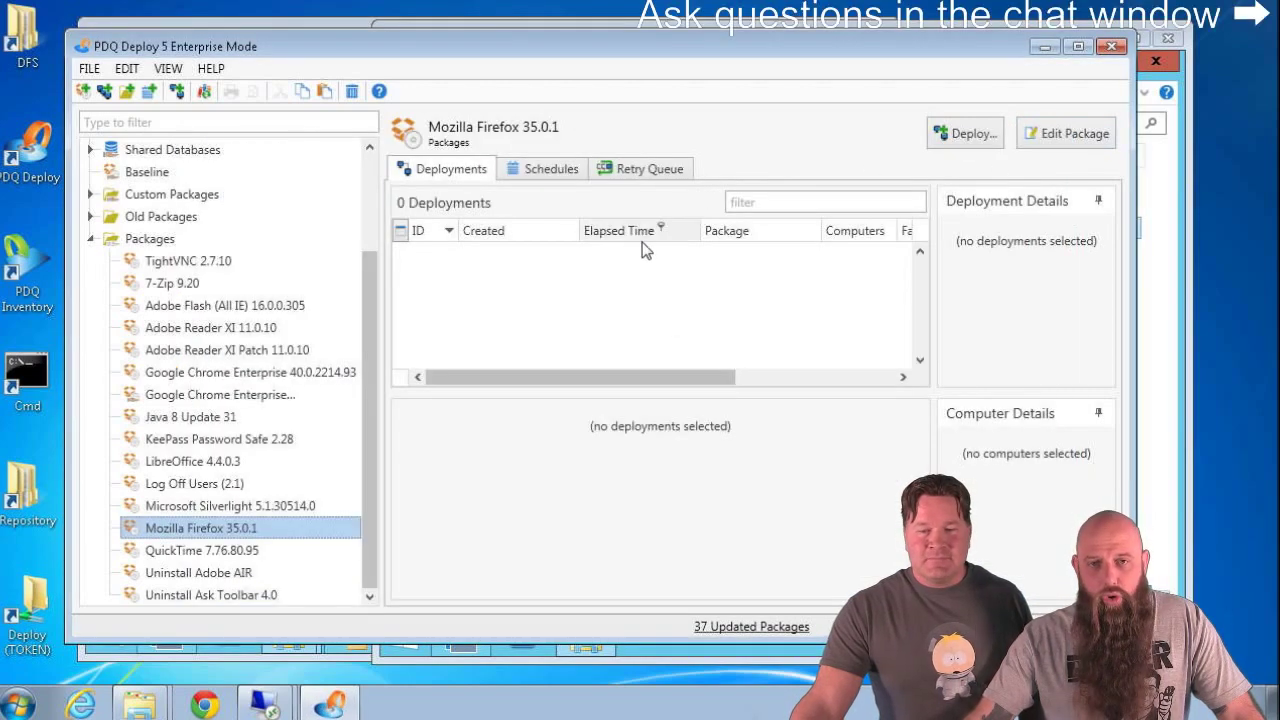
Check the default Copy Mode in the Performance preferences, then close the preferences.
click(90, 68)
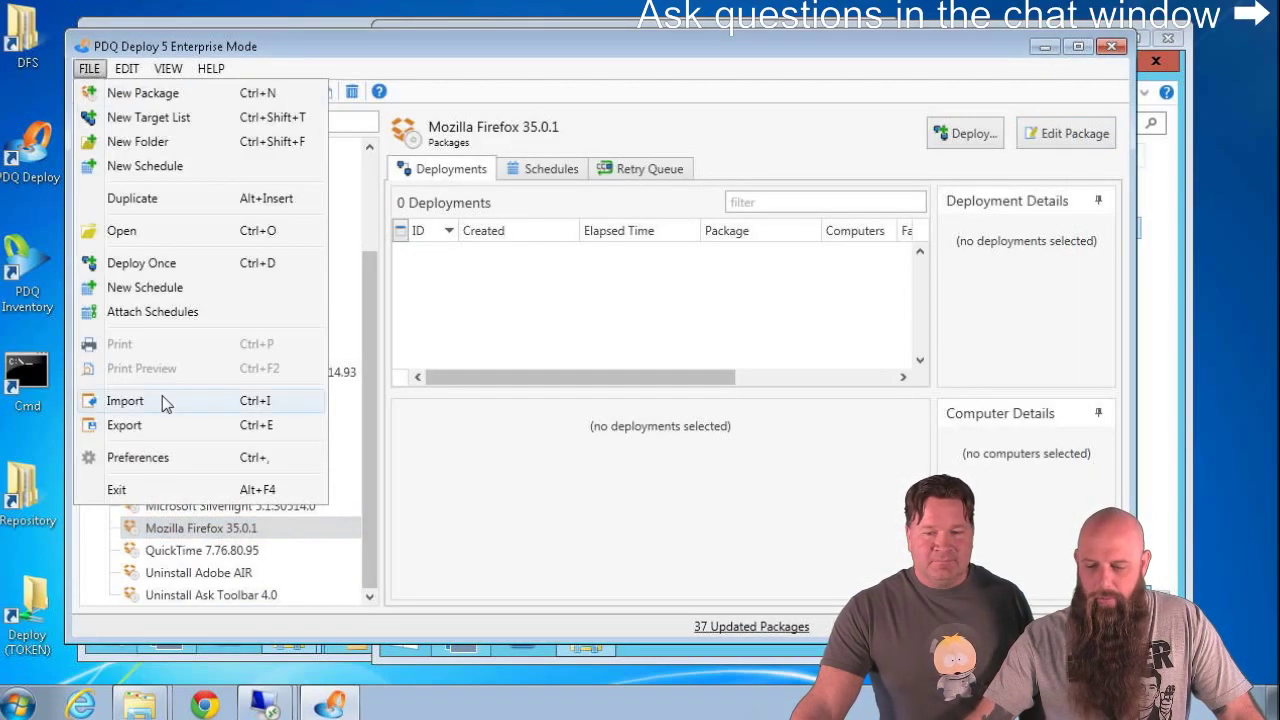
click(158, 457)
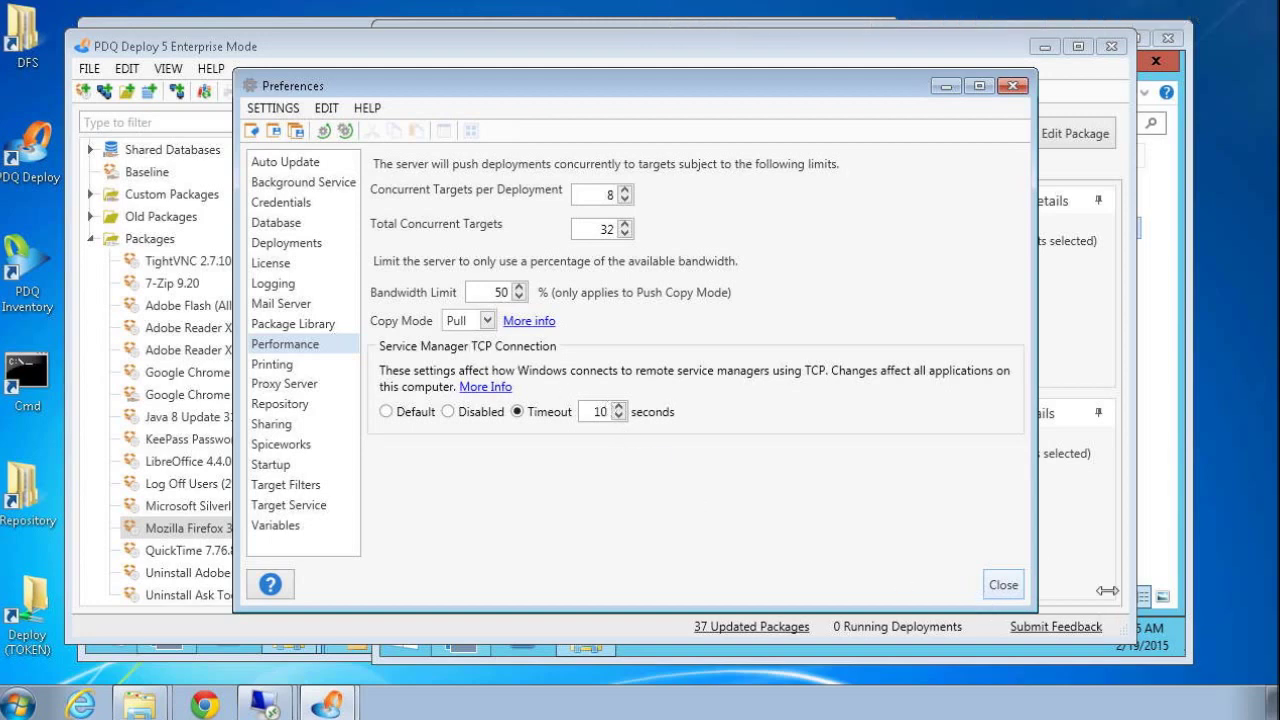
click(1020, 589)
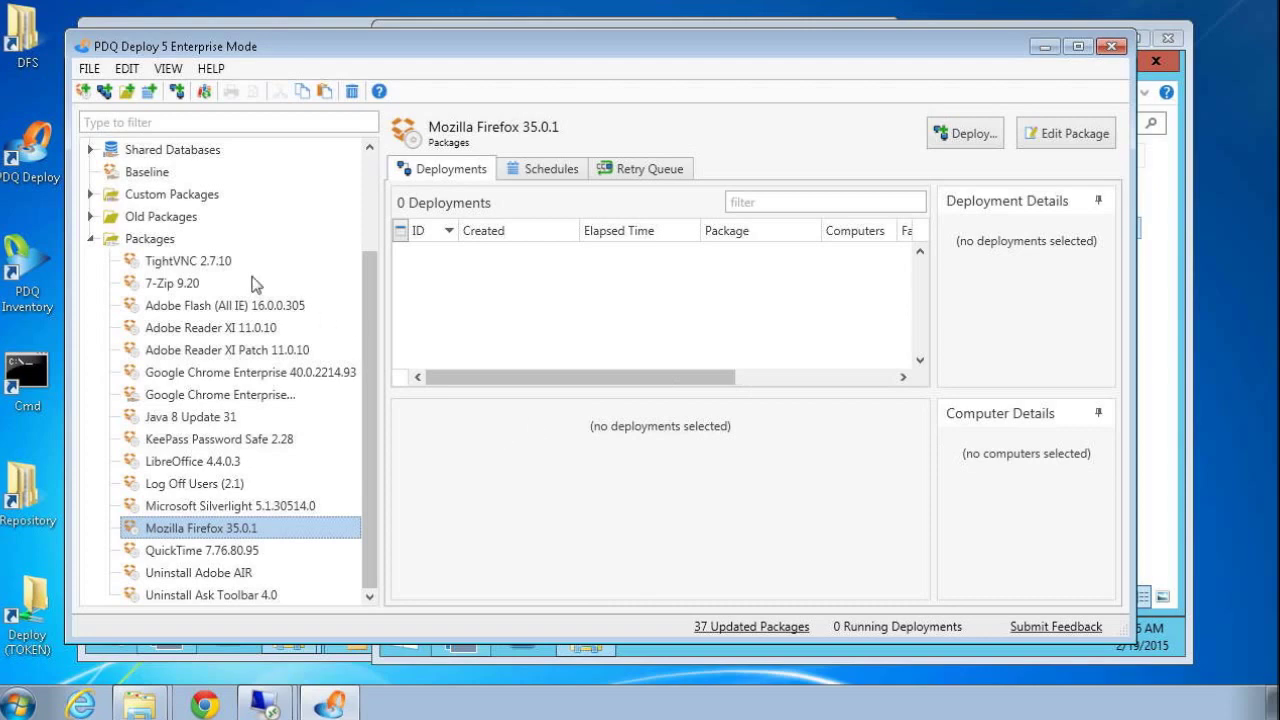
Open the TightVNC 2.7.10 package properties, view the available Copy Mode options without changing them, and close the package.
click(224, 262)
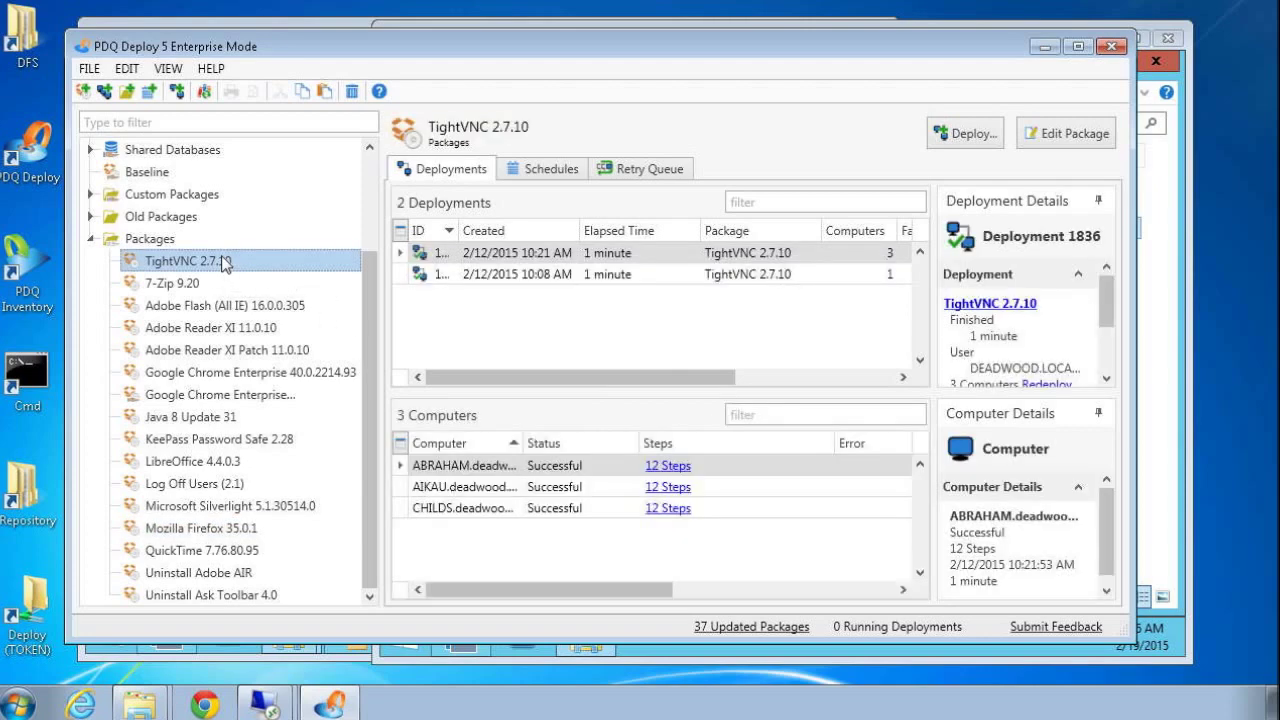
double_click(224, 262)
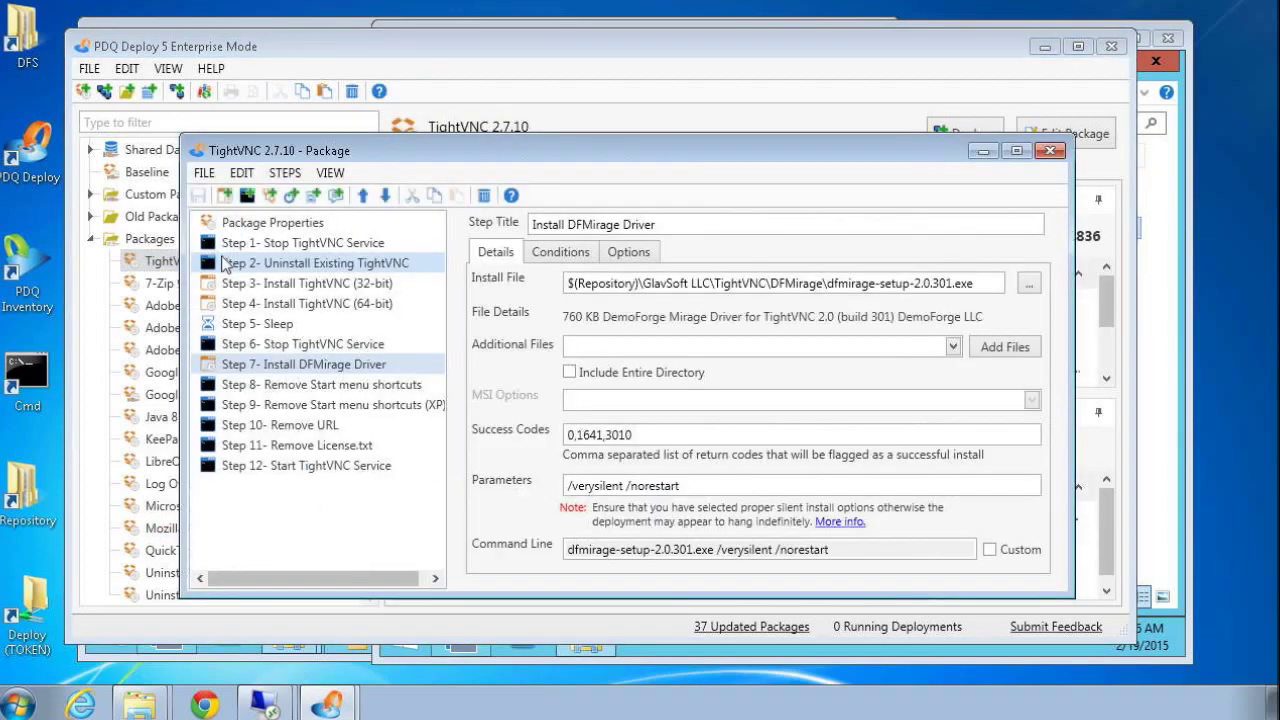
click(271, 231)
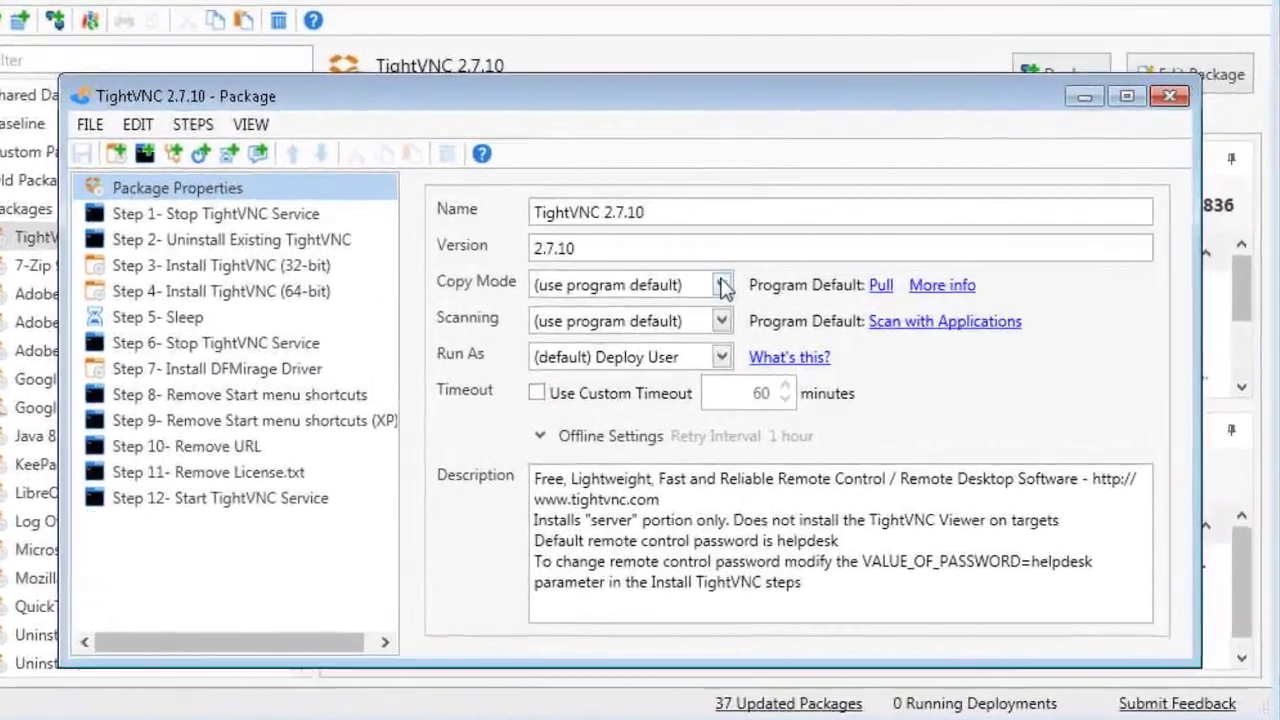
click(722, 286)
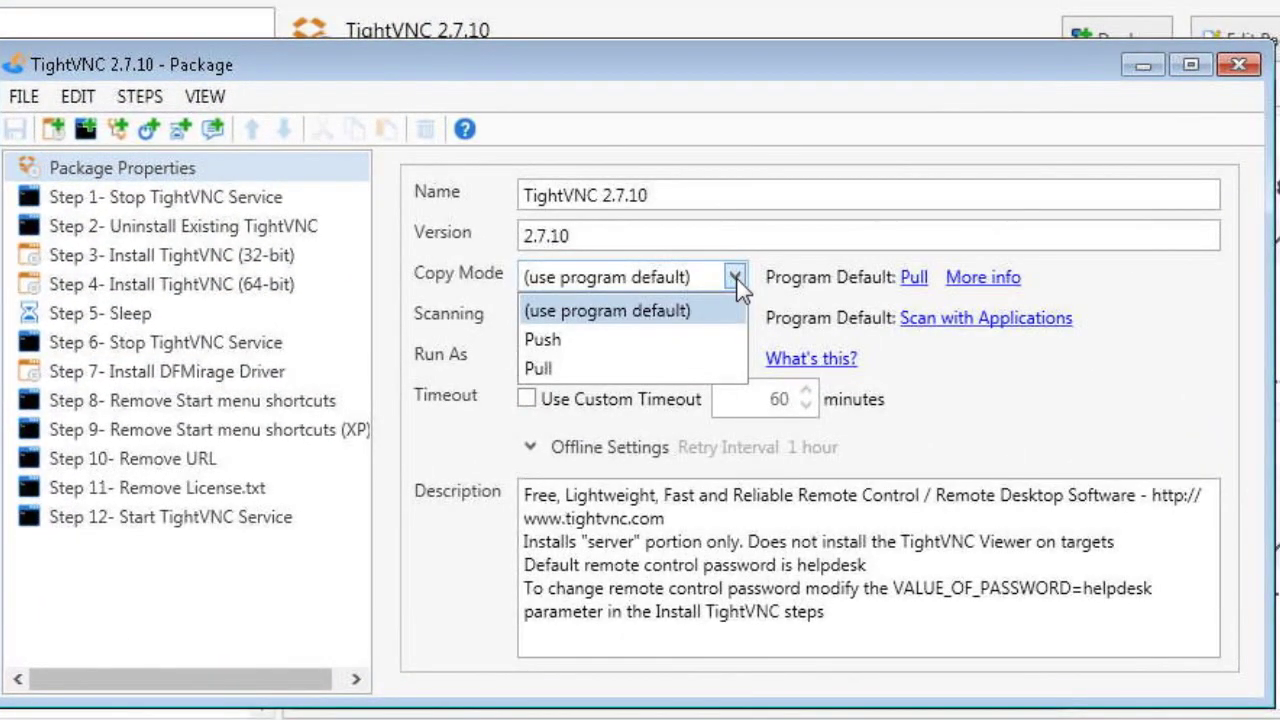
click(980, 396)
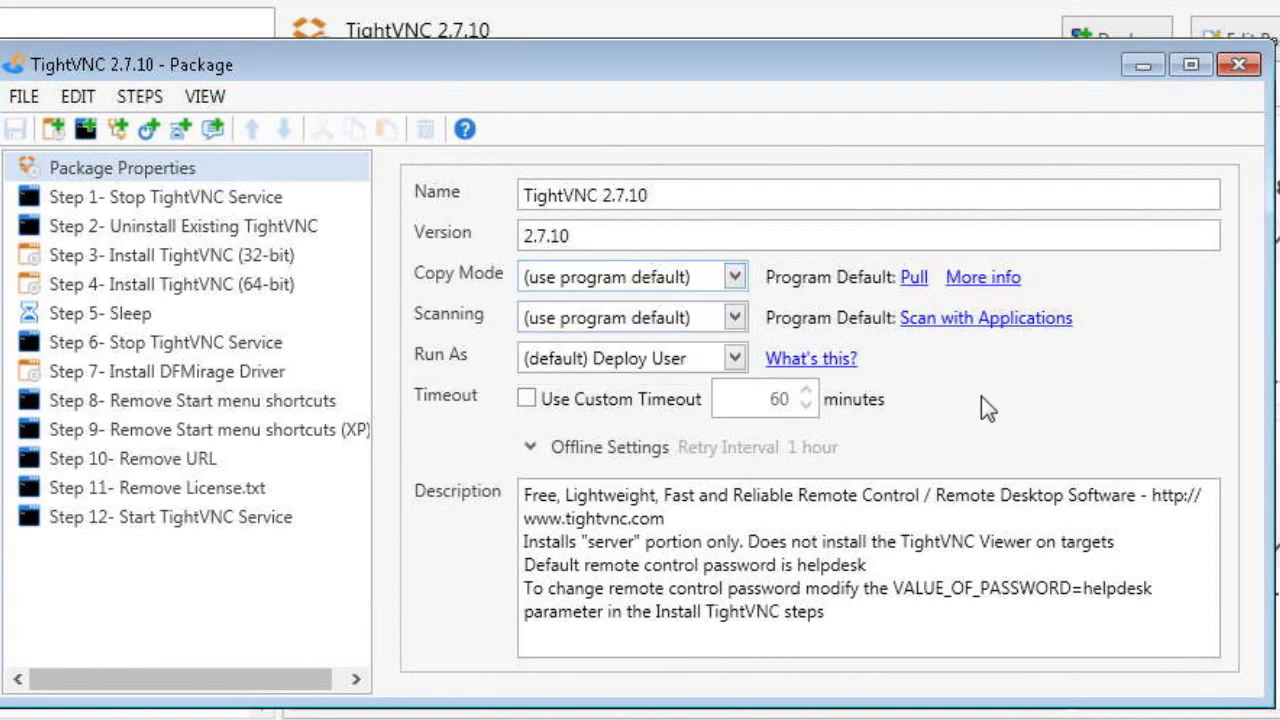
click(1239, 64)
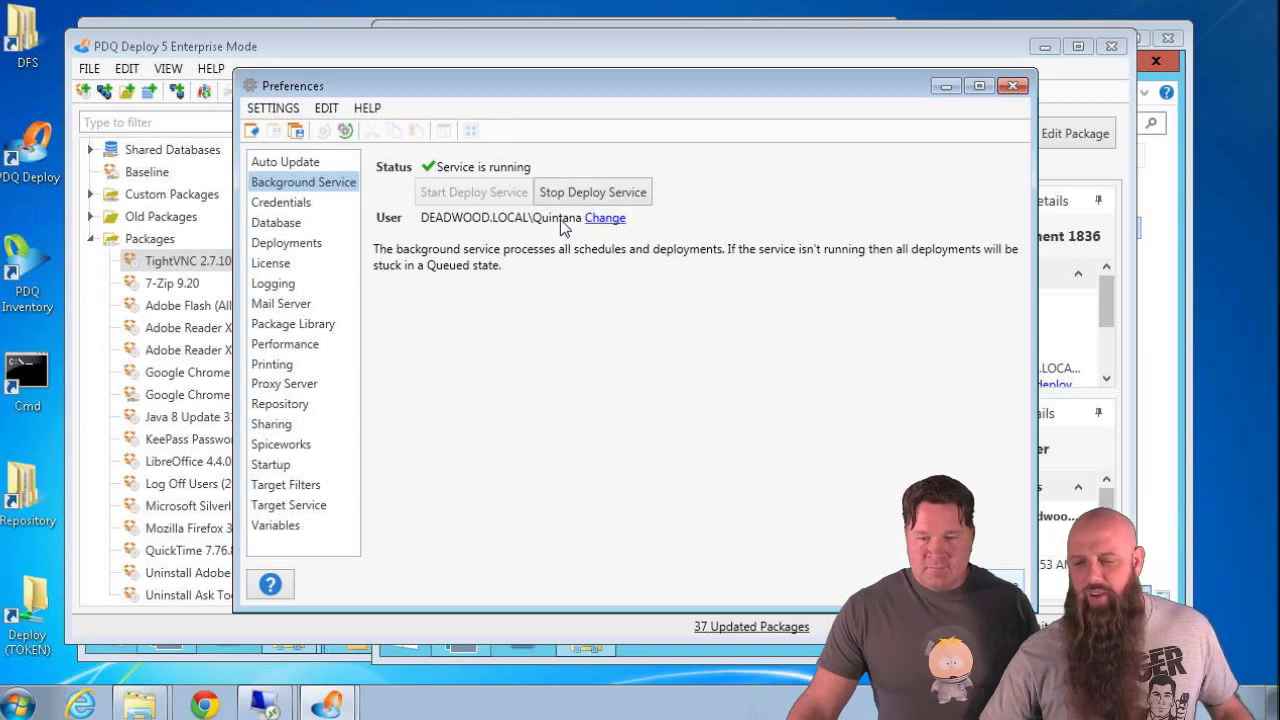
Review the Credentials preferences and the choices for which account runs packages, then close the preferences without changes.
click(275, 206)
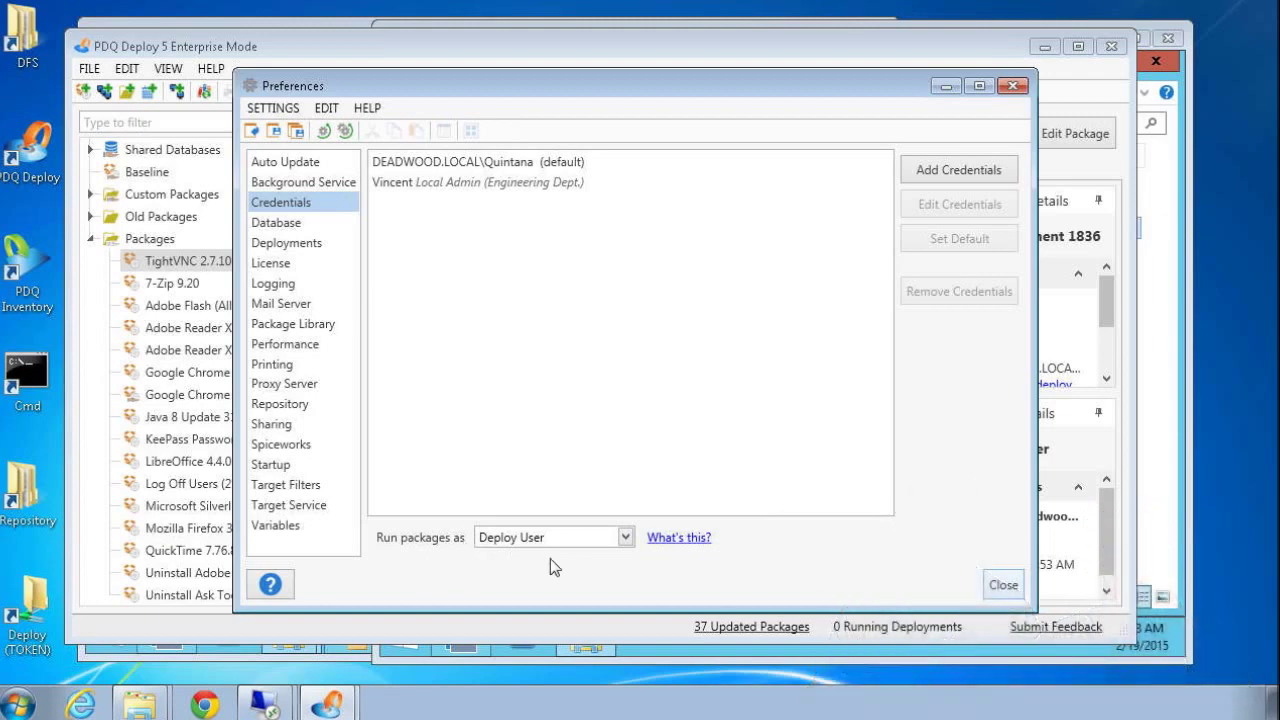
click(624, 538)
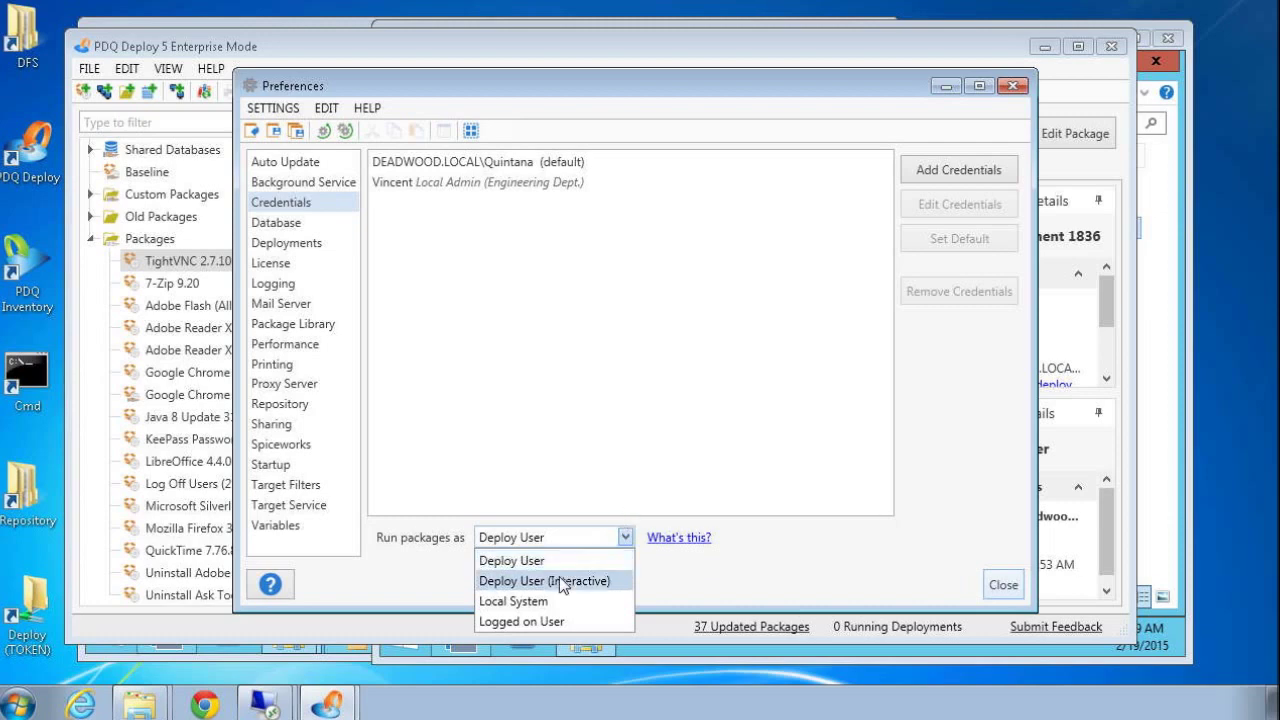
click(790, 587)
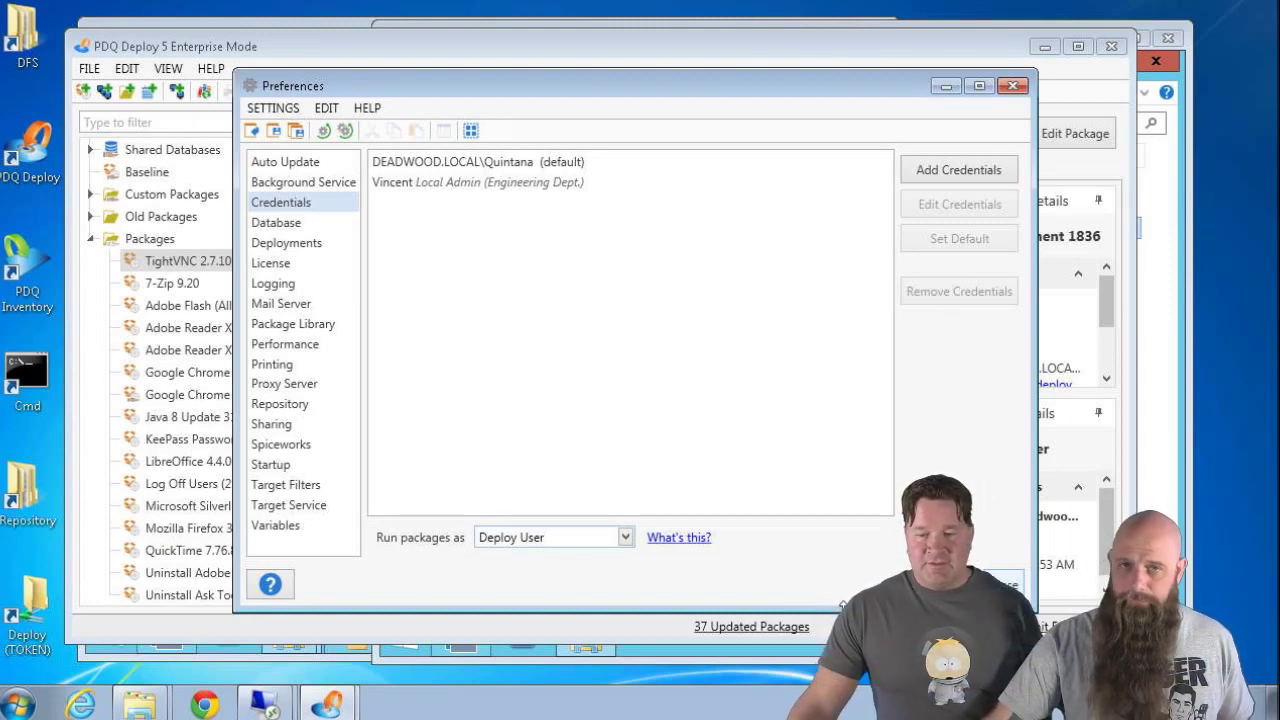
key(Escape)
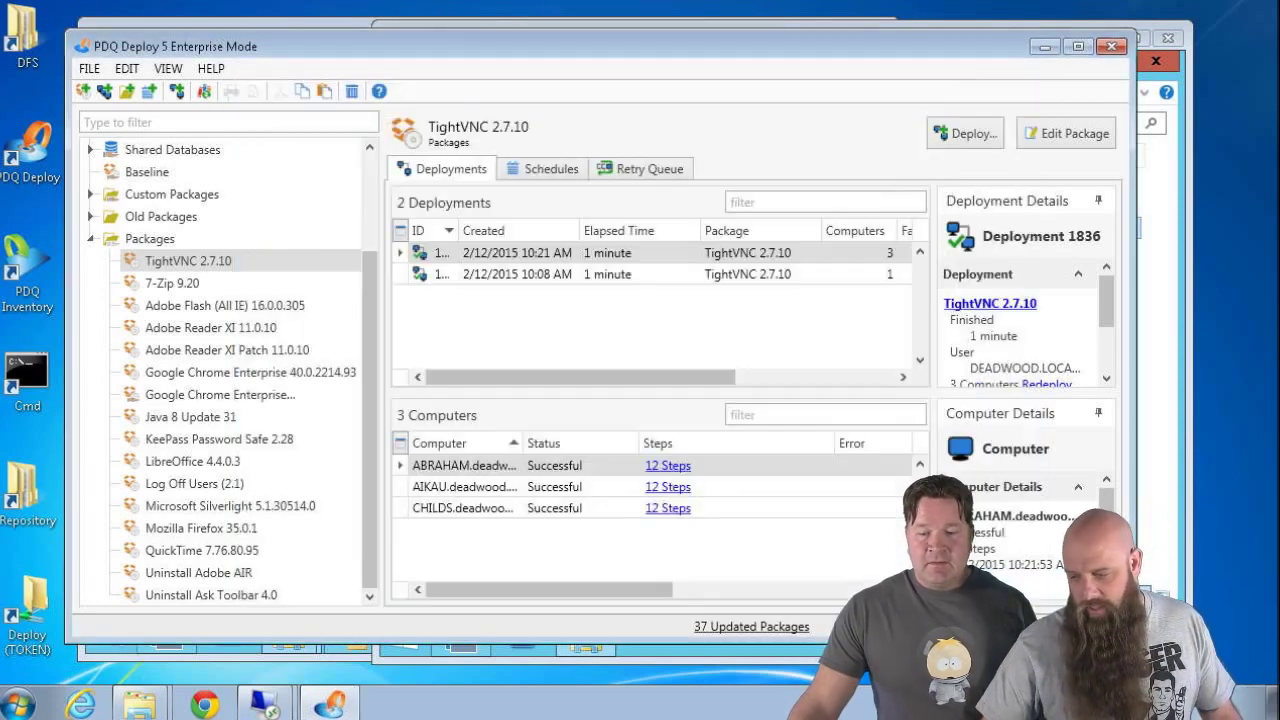